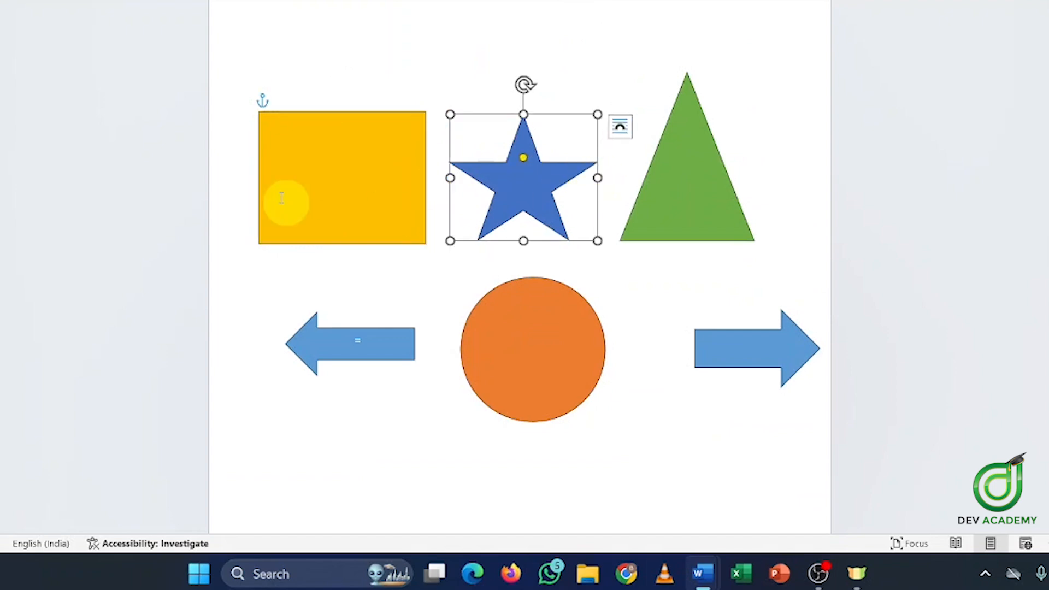
Select the yellow rectangle, then Ctrl-click the blue star so both shapes are selected
click(385, 160)
click(519, 159)
click(356, 171)
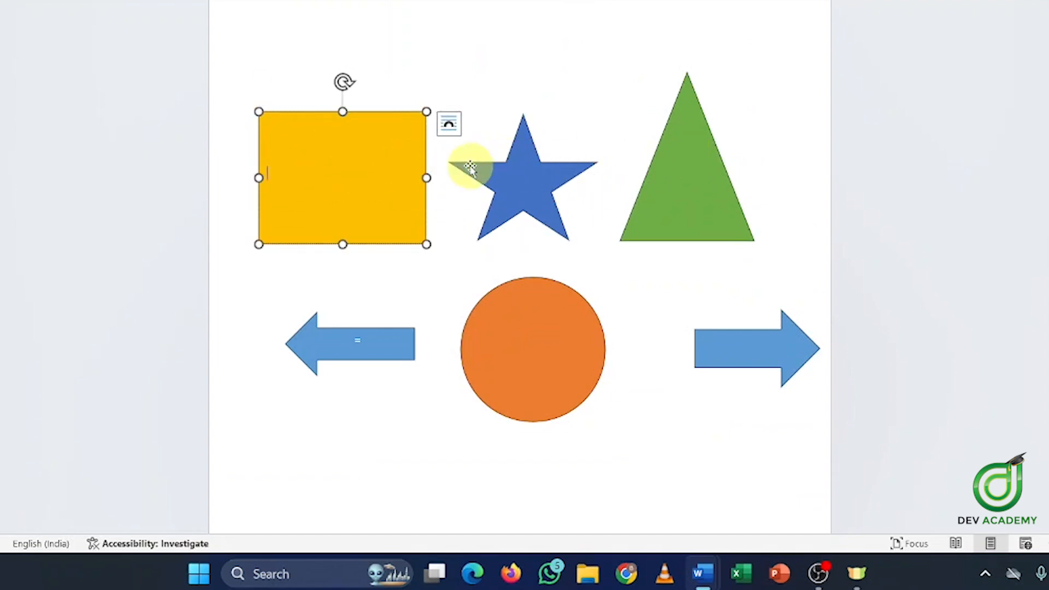
click(525, 169)
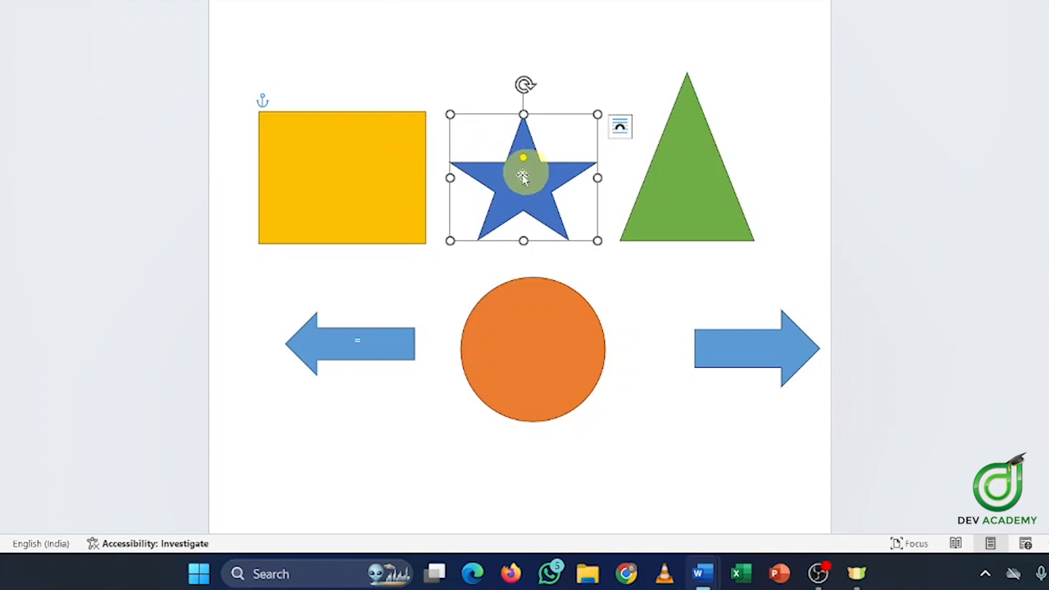
click(379, 154)
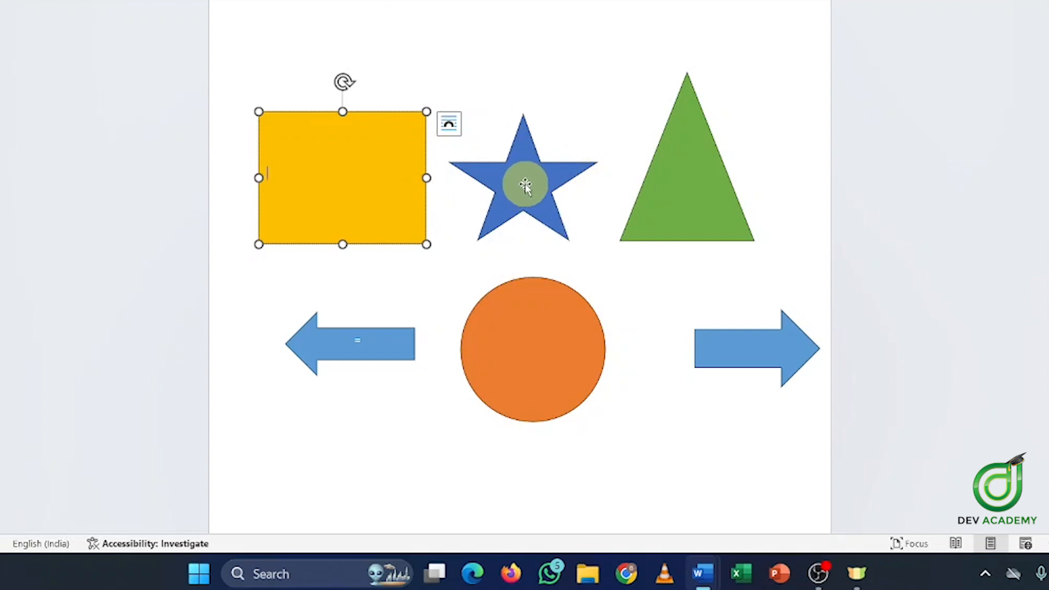
click(525, 186)
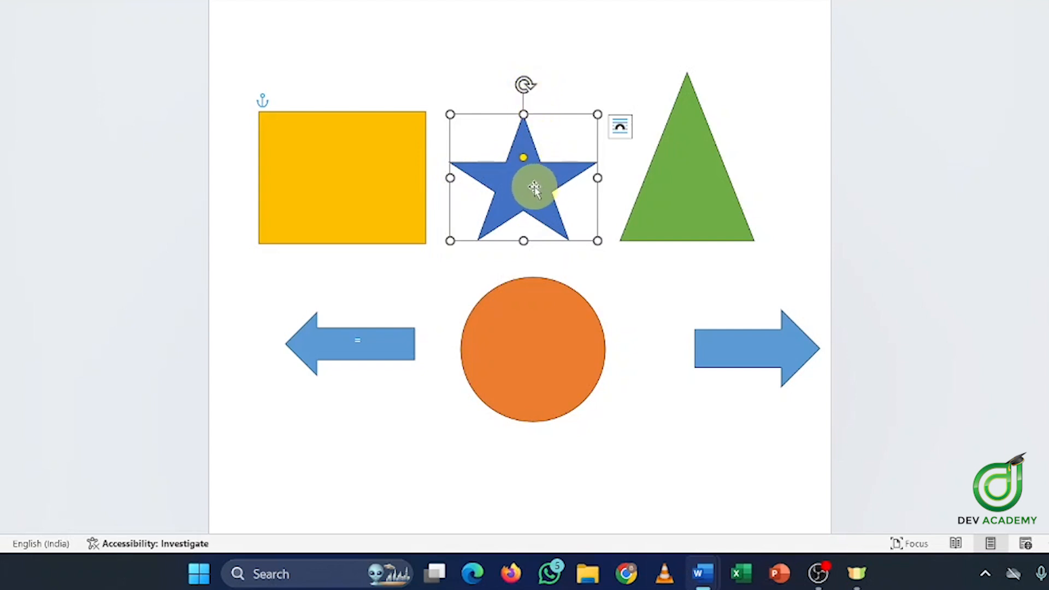
click(375, 159)
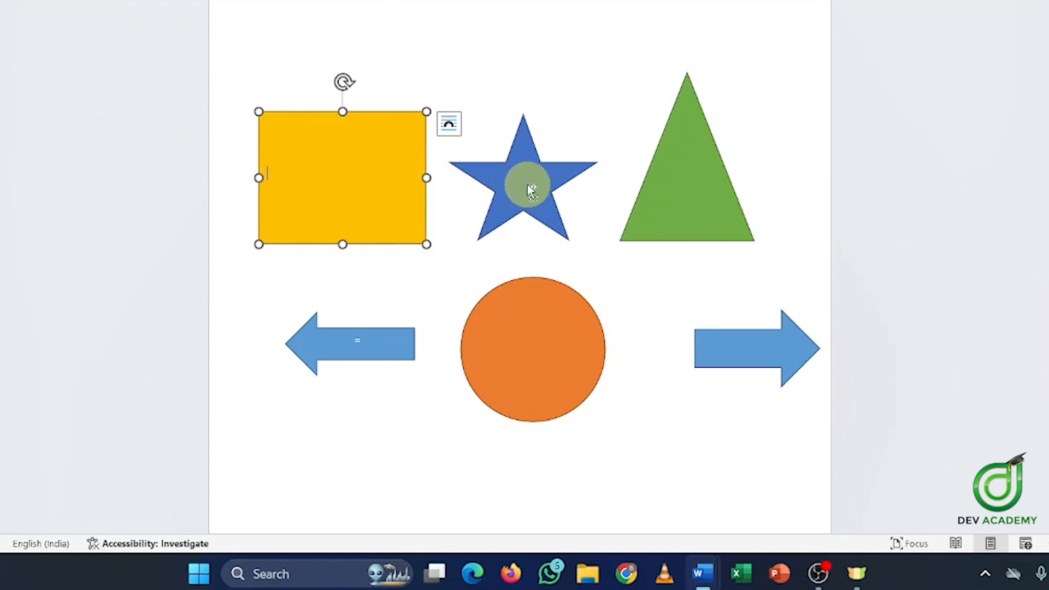
click(449, 123)
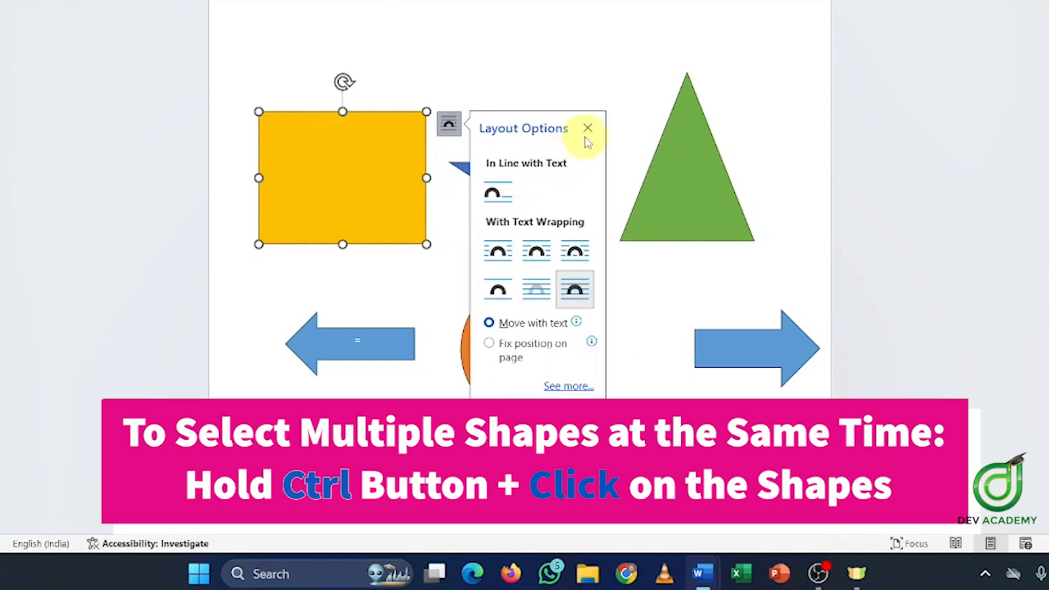
click(588, 128)
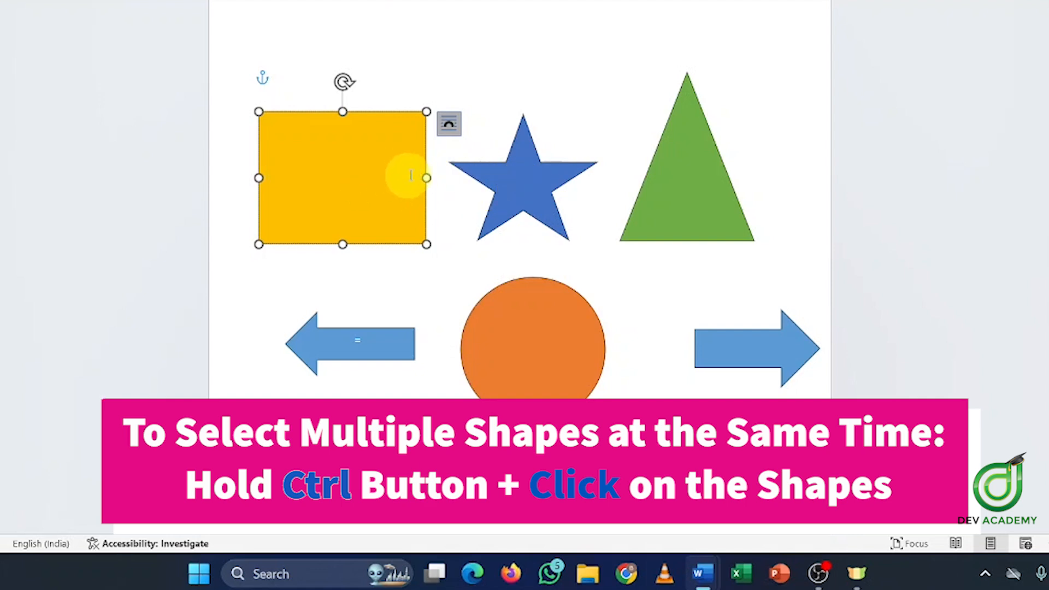
ctrl+click(522, 196)
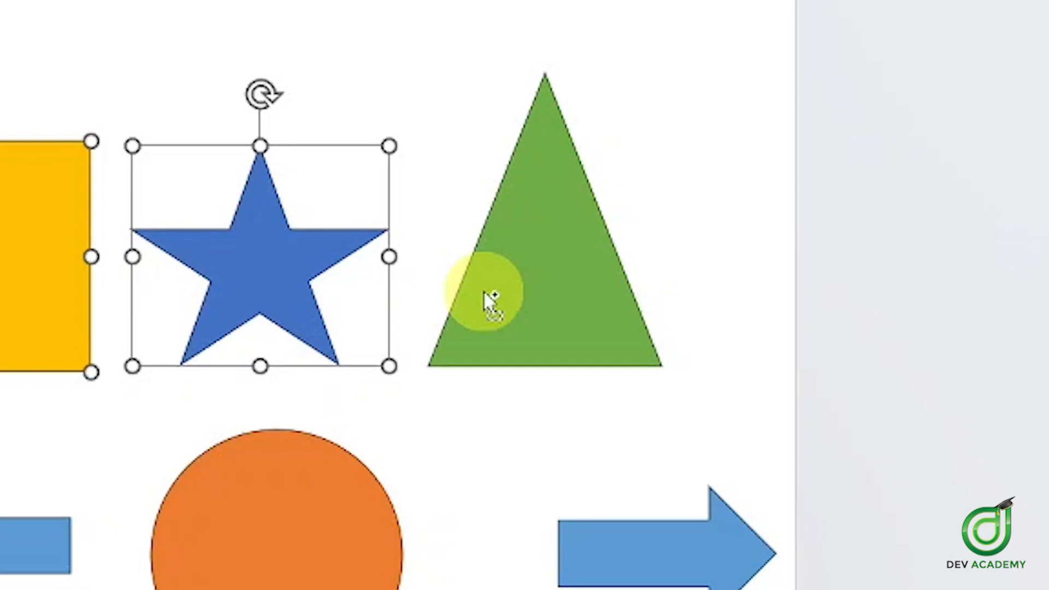
Add the green triangle to the selection and group rectangle, star and triangle via Shape Format > Group
ctrl+click(485, 293)
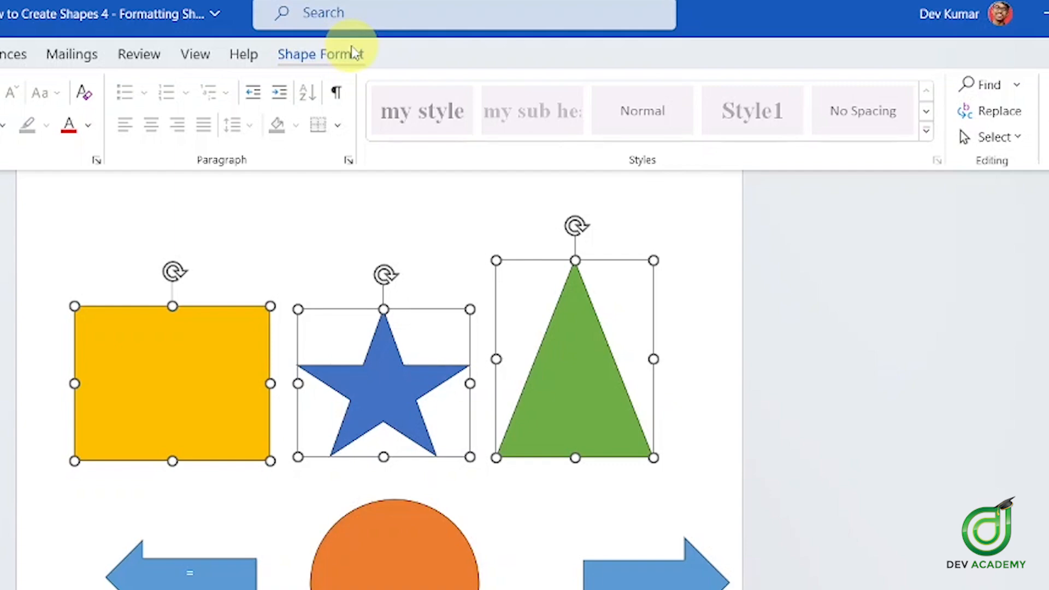
click(353, 52)
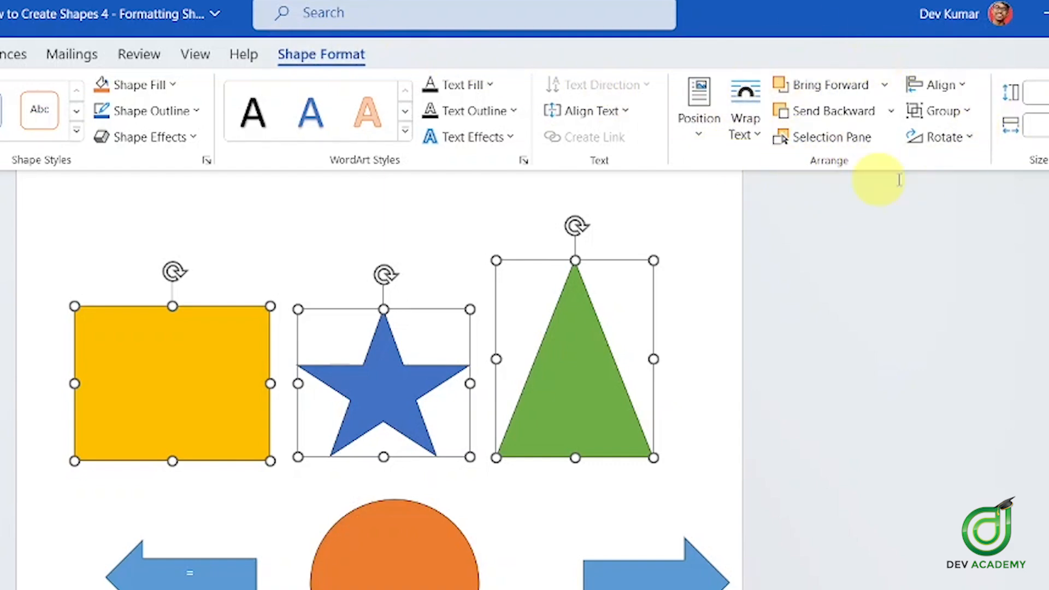
click(955, 115)
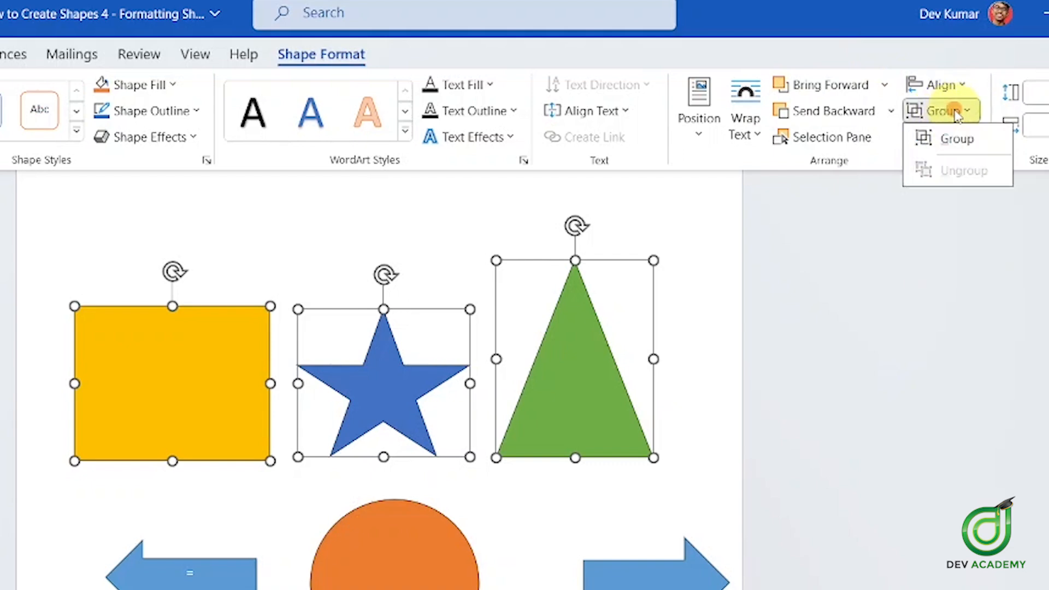
click(978, 141)
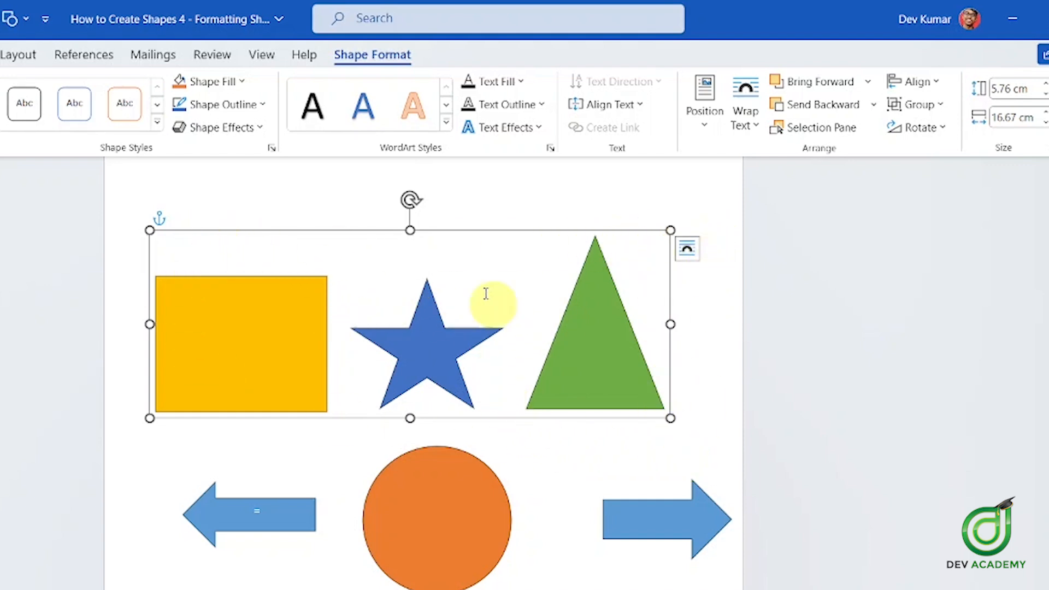
Drag the group up and right, then ungroup it into rectangle, star and triangle
drag(587, 288, 609, 297)
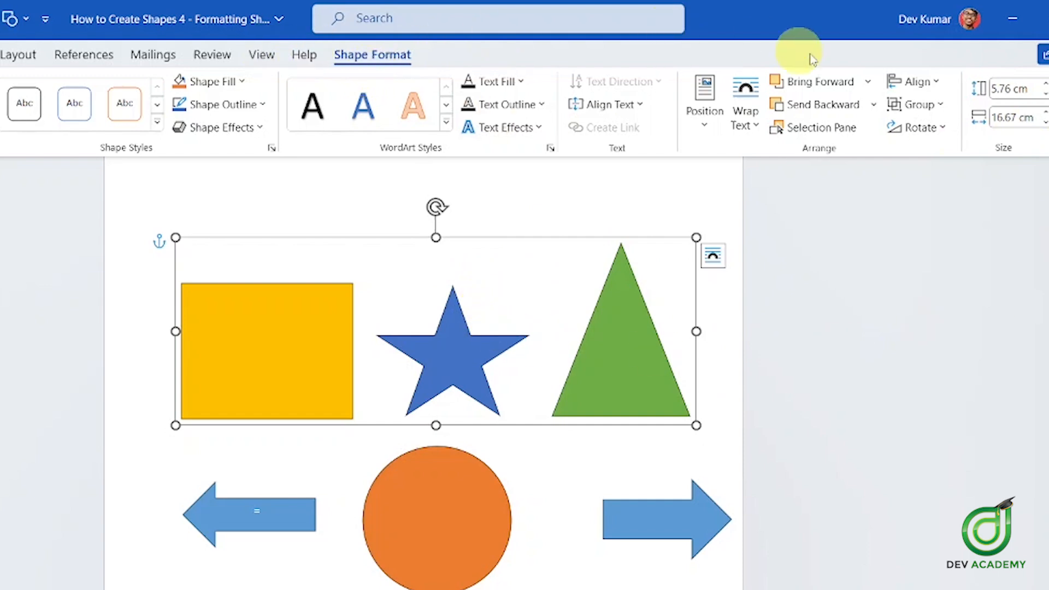
click(936, 107)
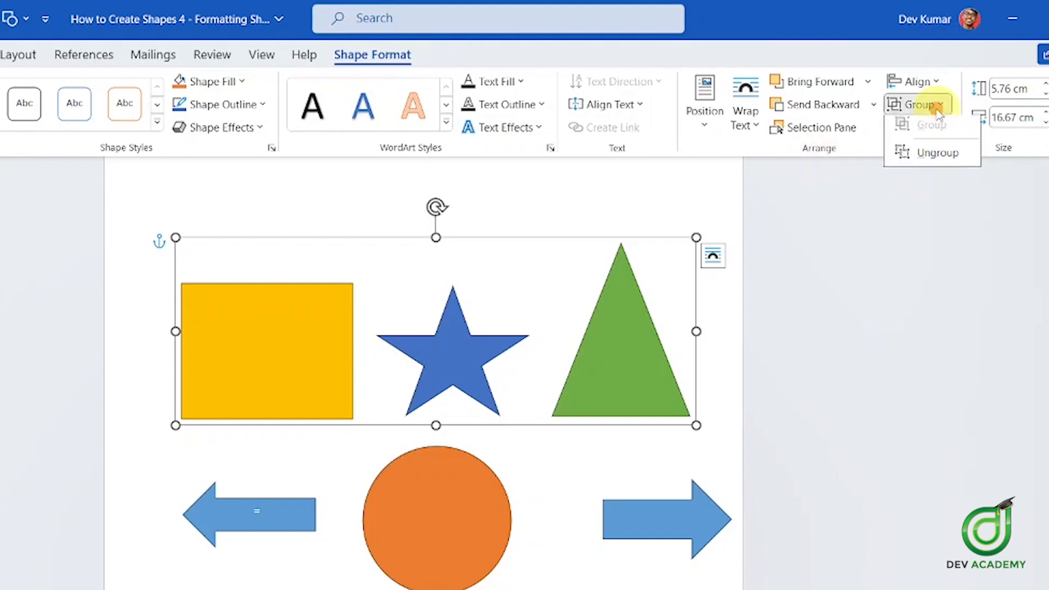
click(940, 159)
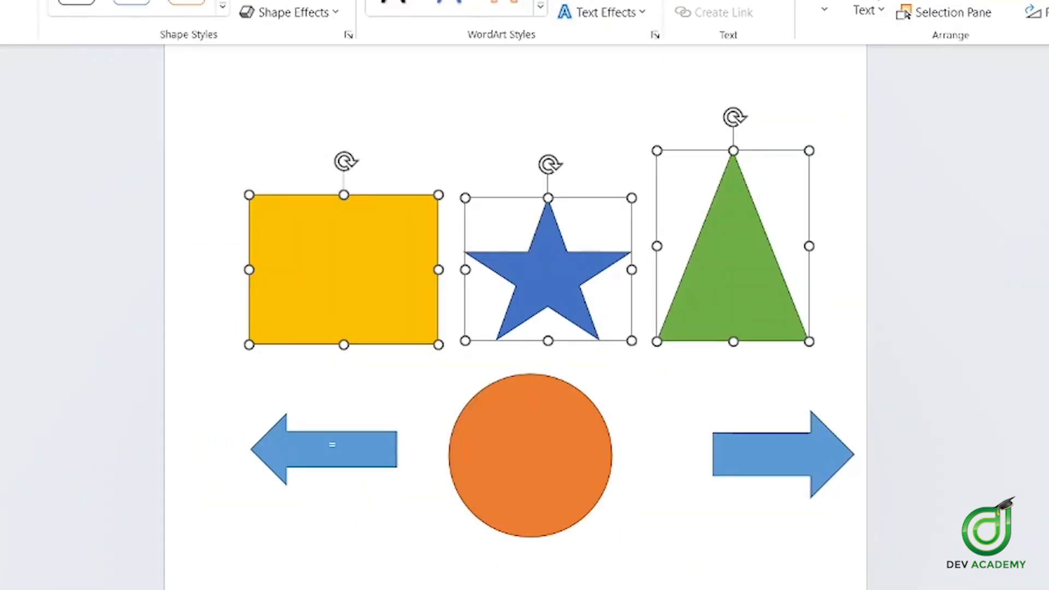
Delete the 'Colour, Outline and Effects' topic text
scroll(514, 317, up, 10)
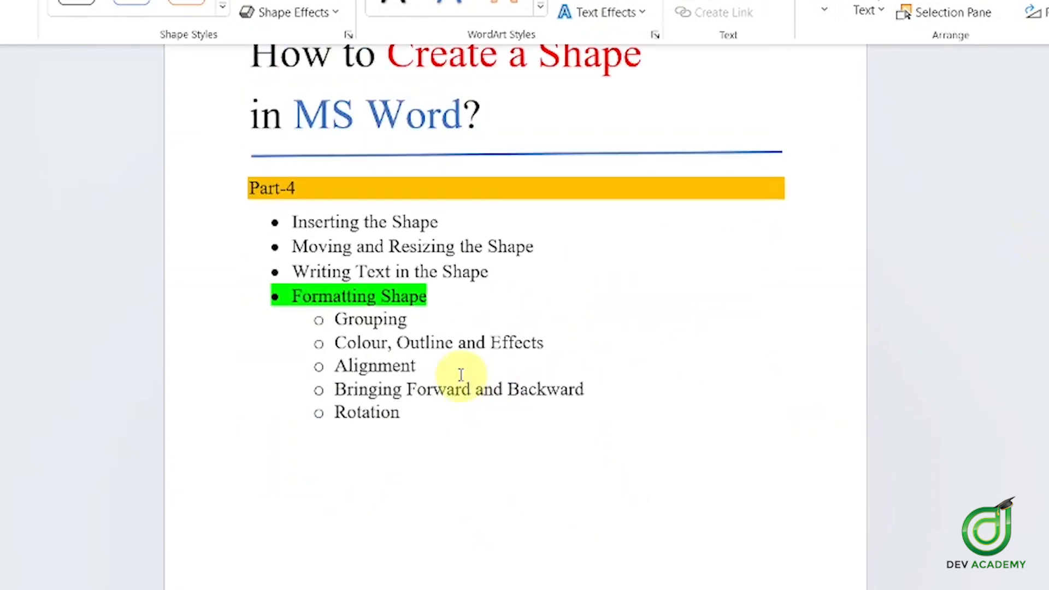
drag(335, 343, 595, 351)
click(527, 387)
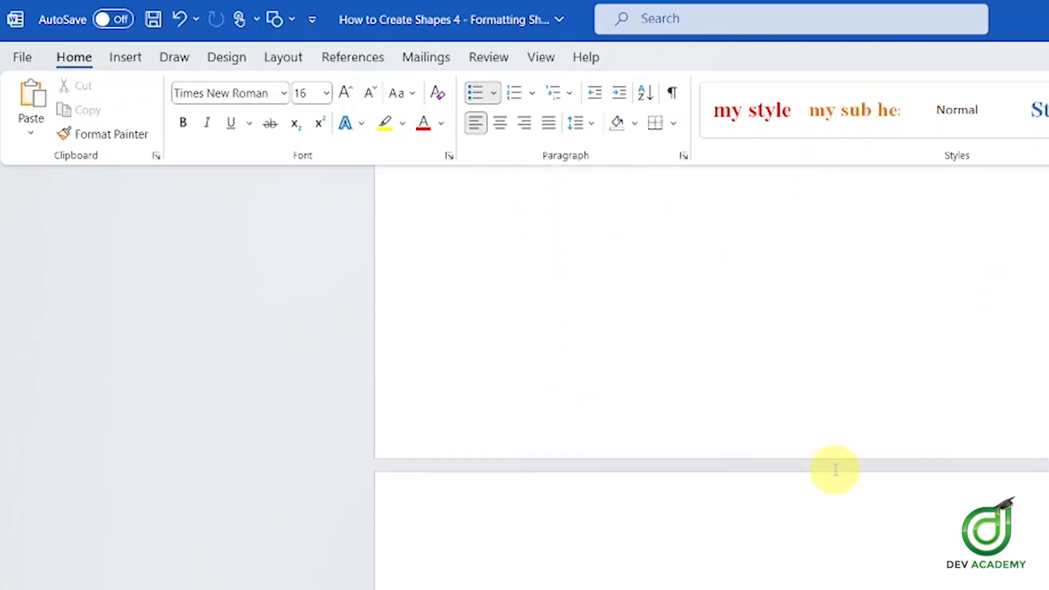
Draw a rectangle on the blank page below using Insert > Shapes > Rectangle
scroll(835, 470, down, 5)
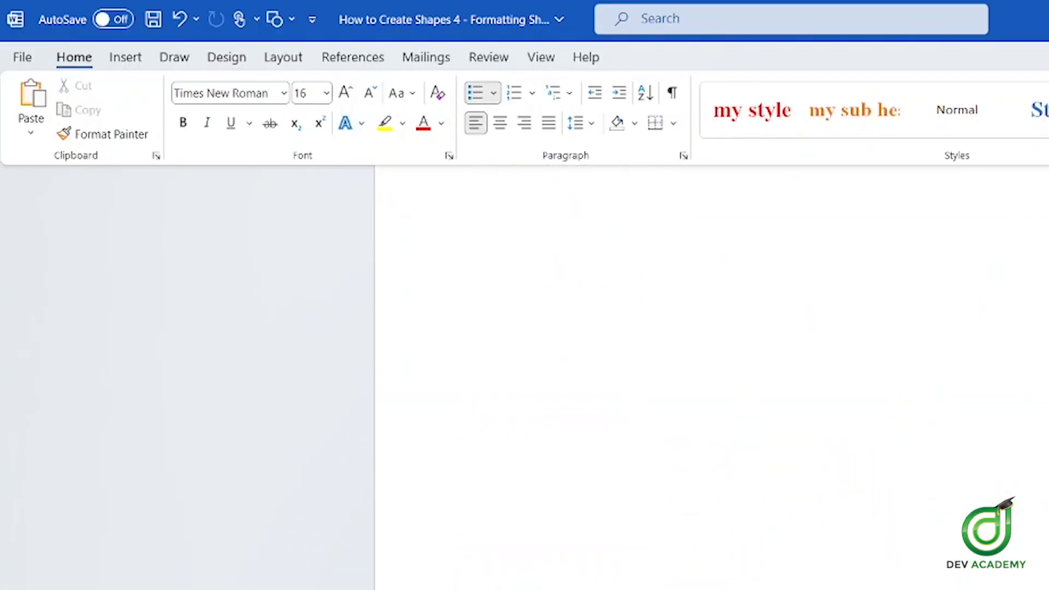
scroll(710, 328, down, 3)
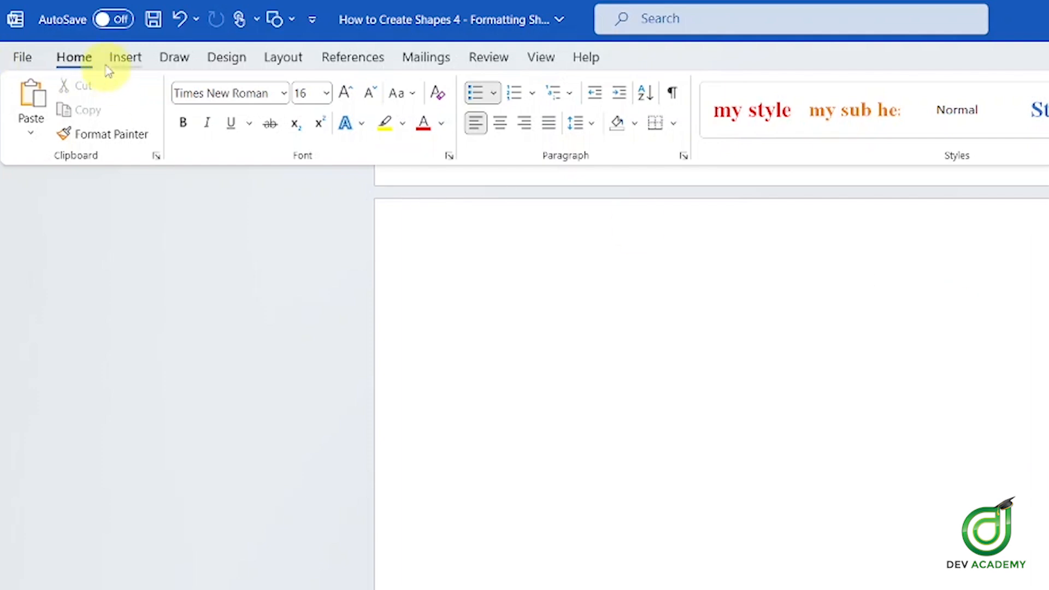
click(126, 56)
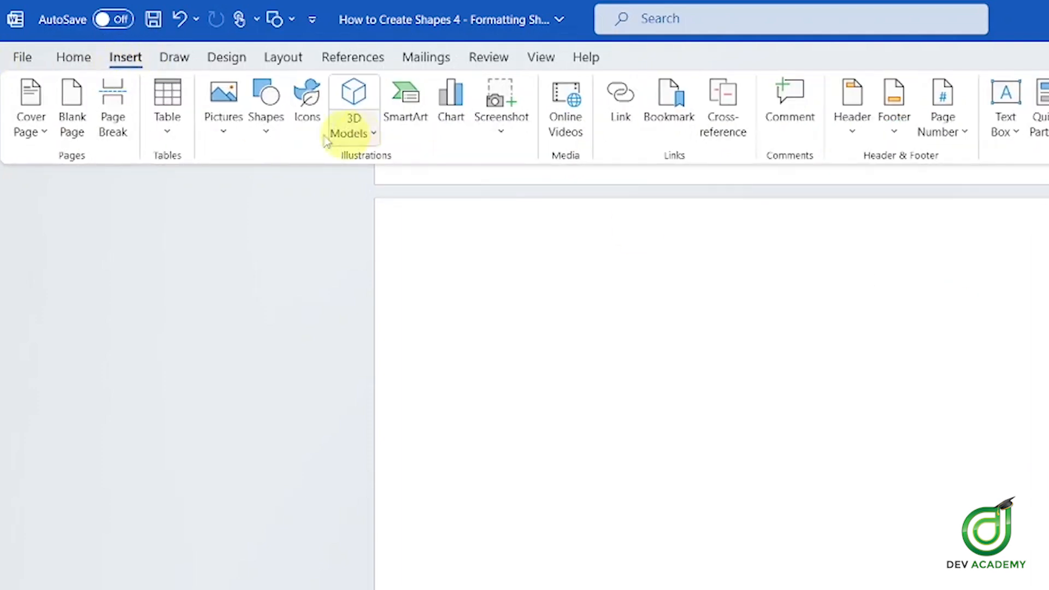
click(267, 136)
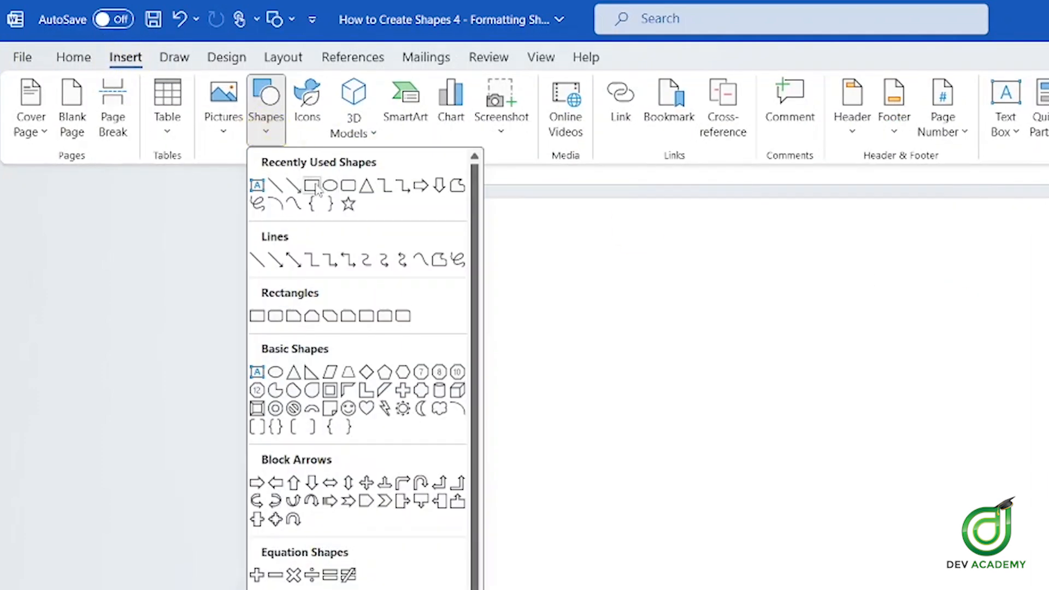
click(315, 187)
mouse_move(497, 328)
mouse_down()
mouse_move(539, 505)
mouse_move(875, 589)
mouse_move(757, 518)
mouse_move(791, 498)
mouse_up()
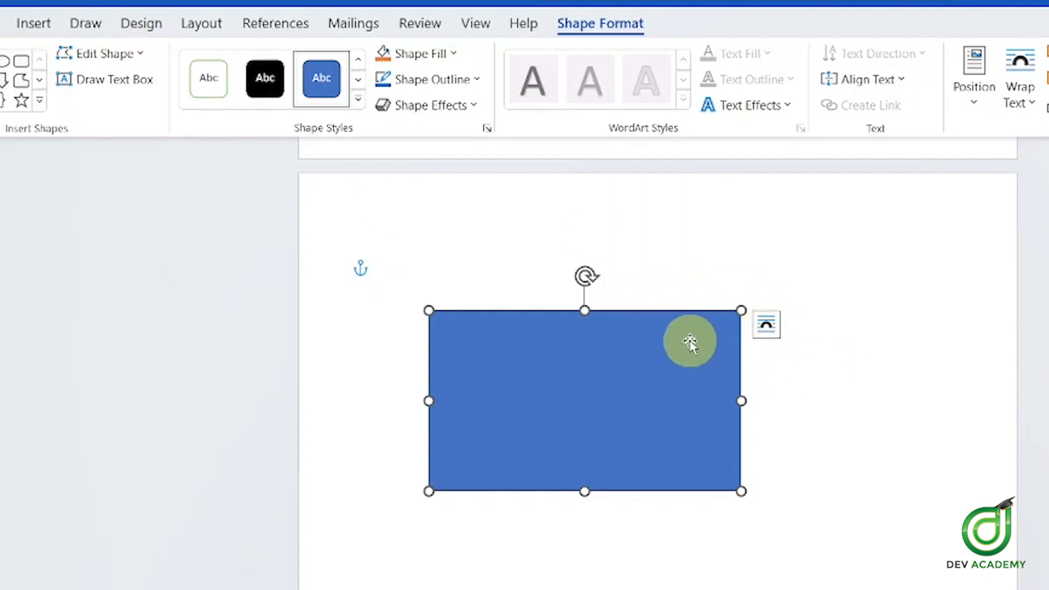
Select the new rectangle and change its fill to orange
click(918, 361)
click(635, 376)
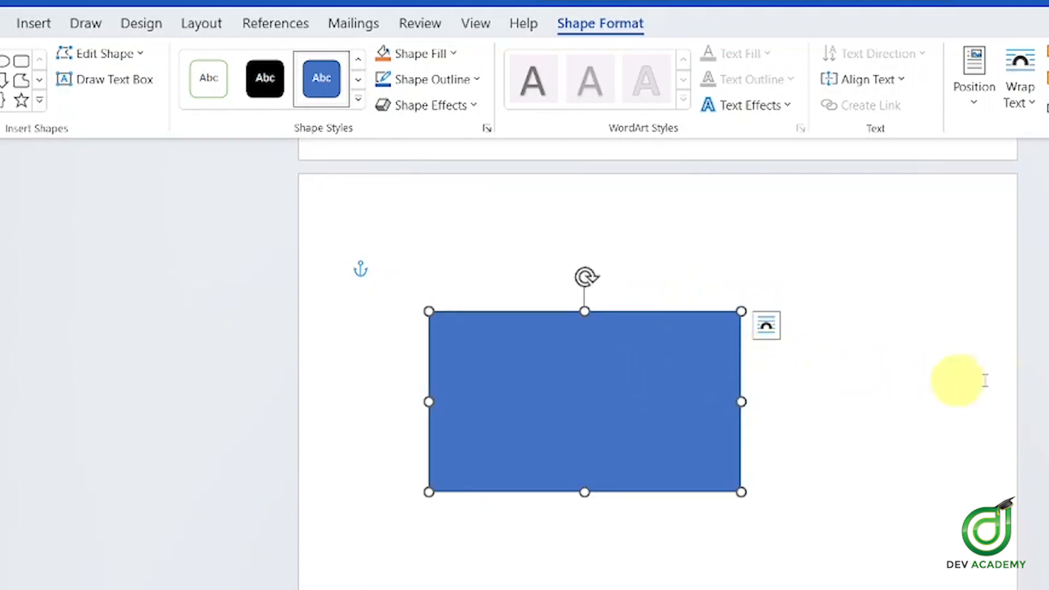
click(1011, 376)
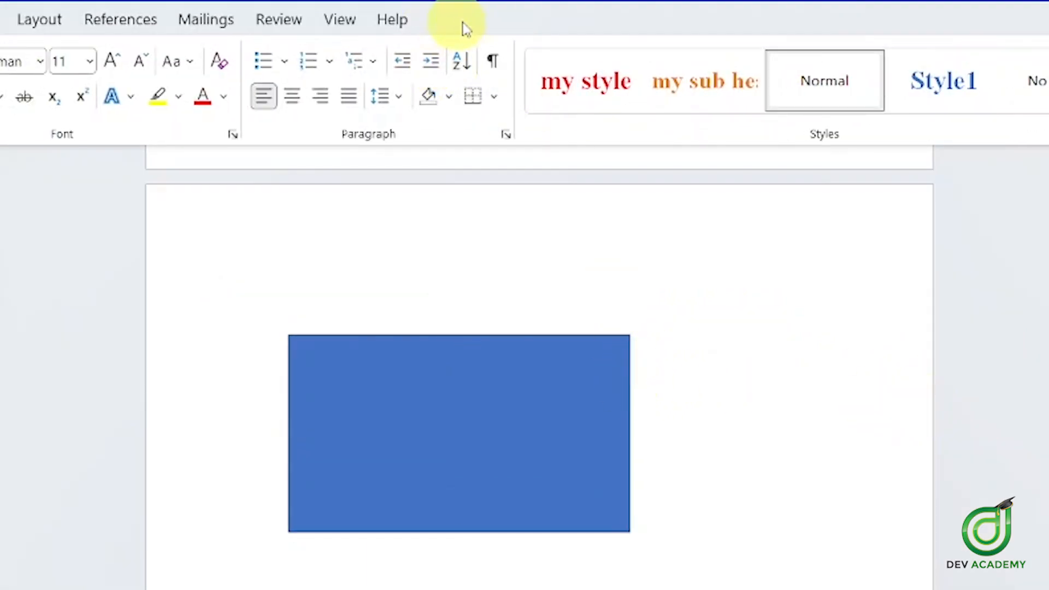
click(601, 388)
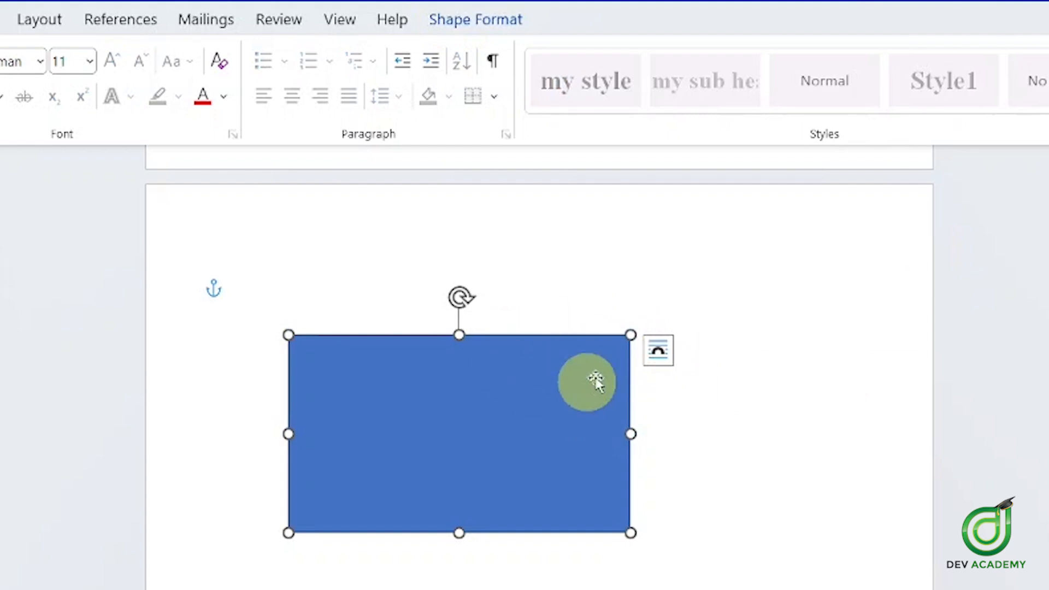
click(480, 24)
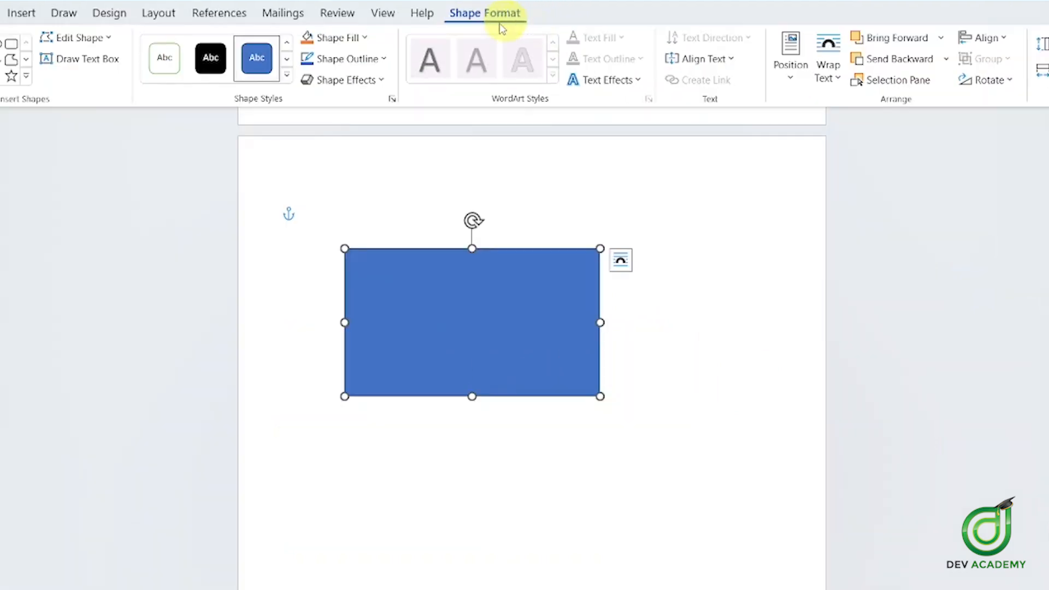
click(359, 39)
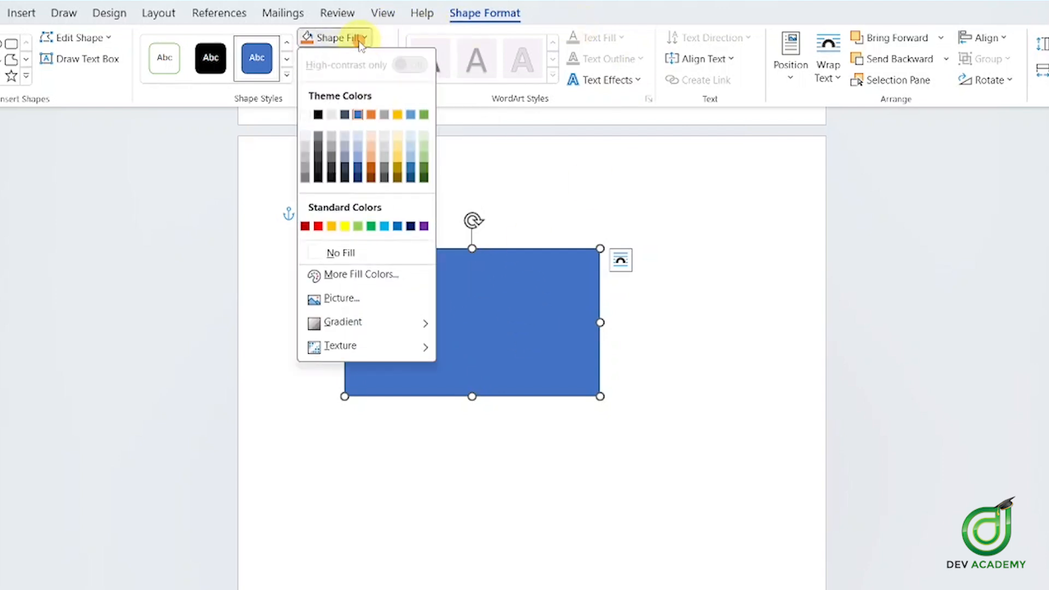
click(371, 116)
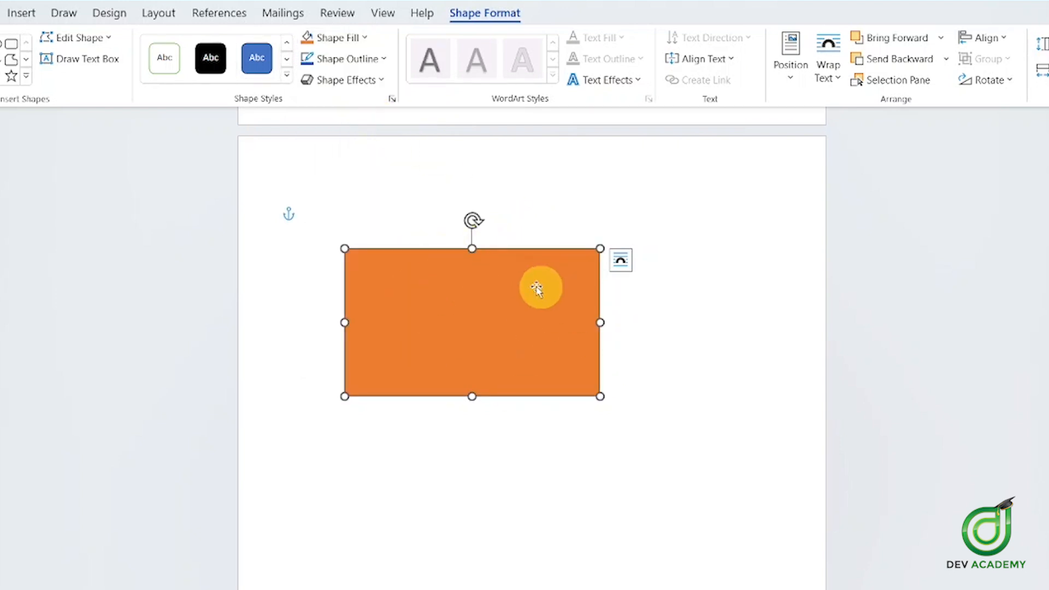
Reselect the orange rectangle with the Shape Format tools showing
click(340, 37)
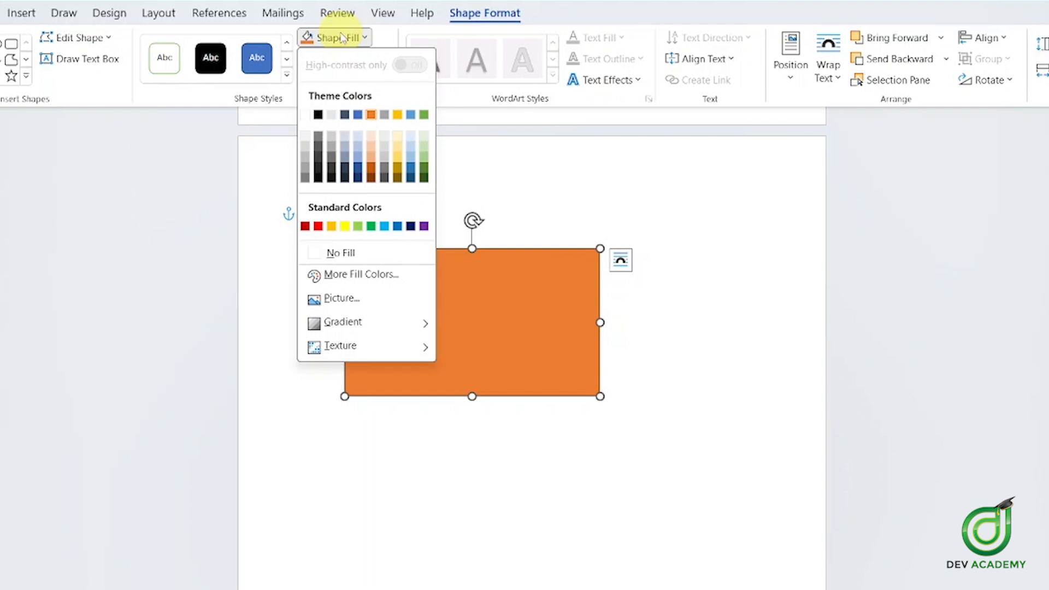
click(341, 37)
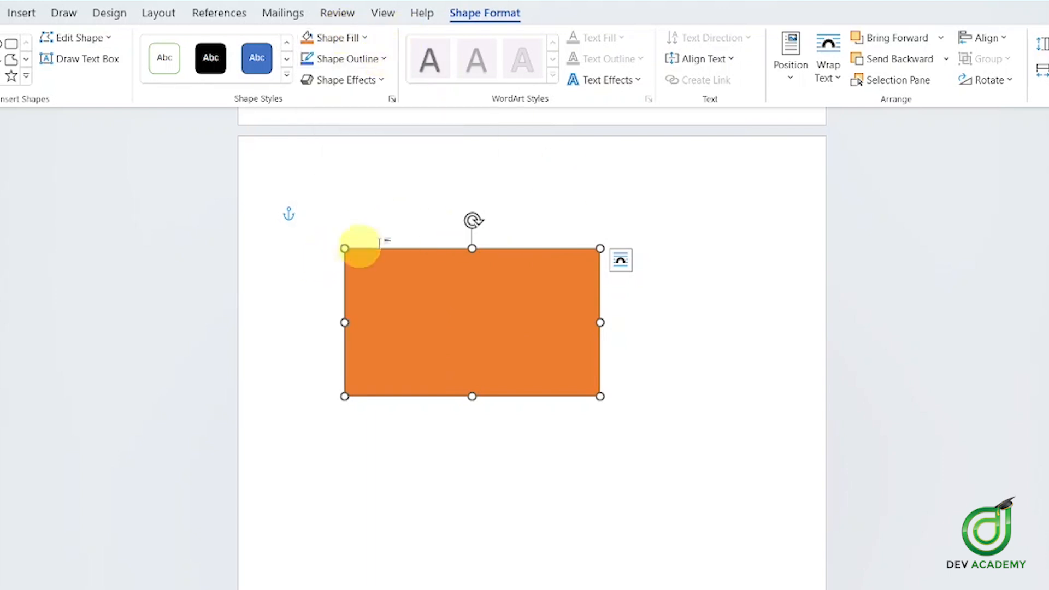
click(335, 249)
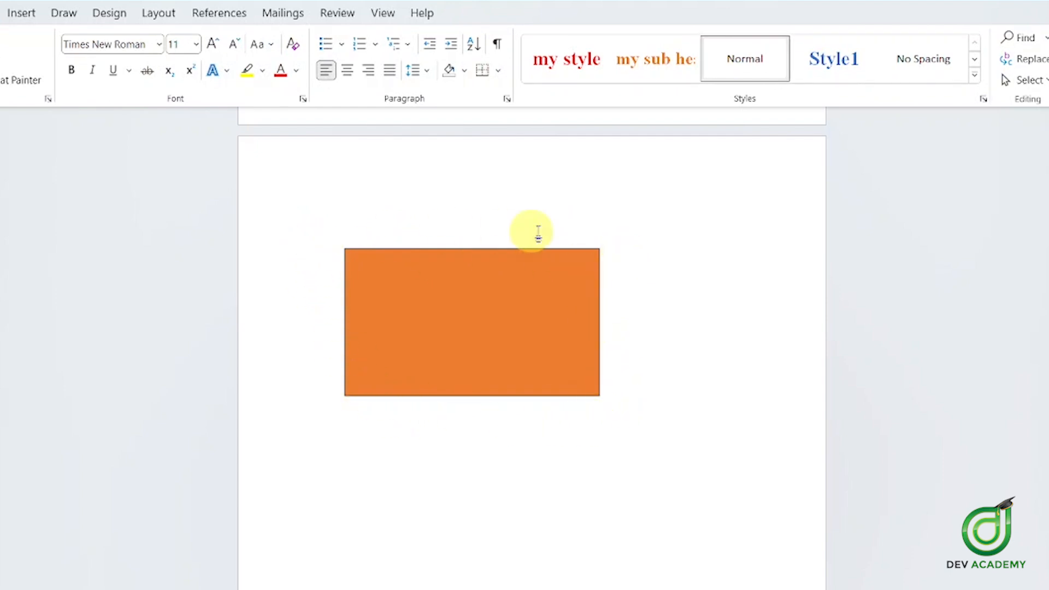
click(492, 295)
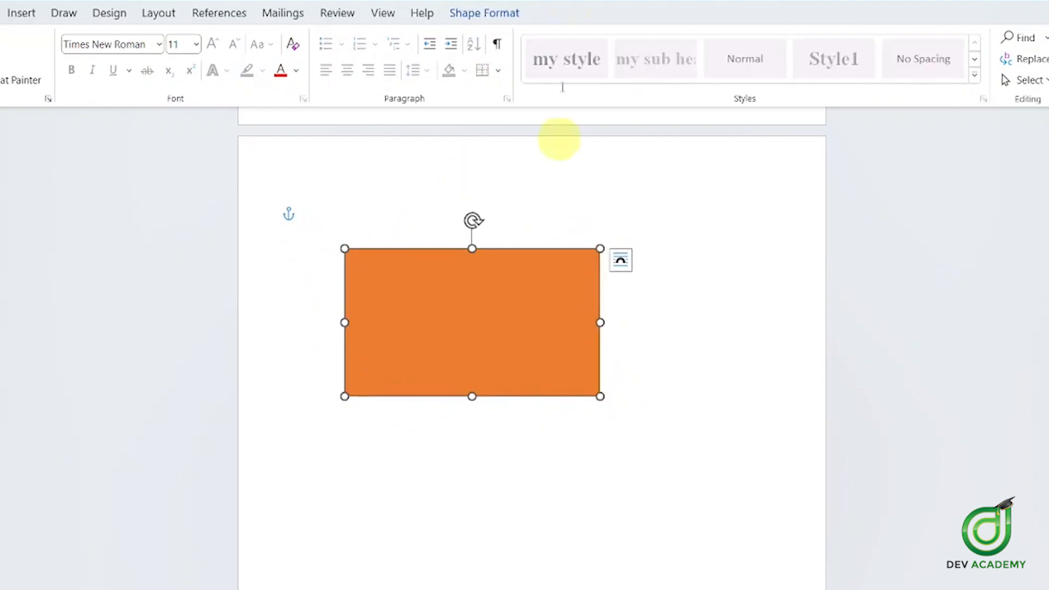
click(483, 13)
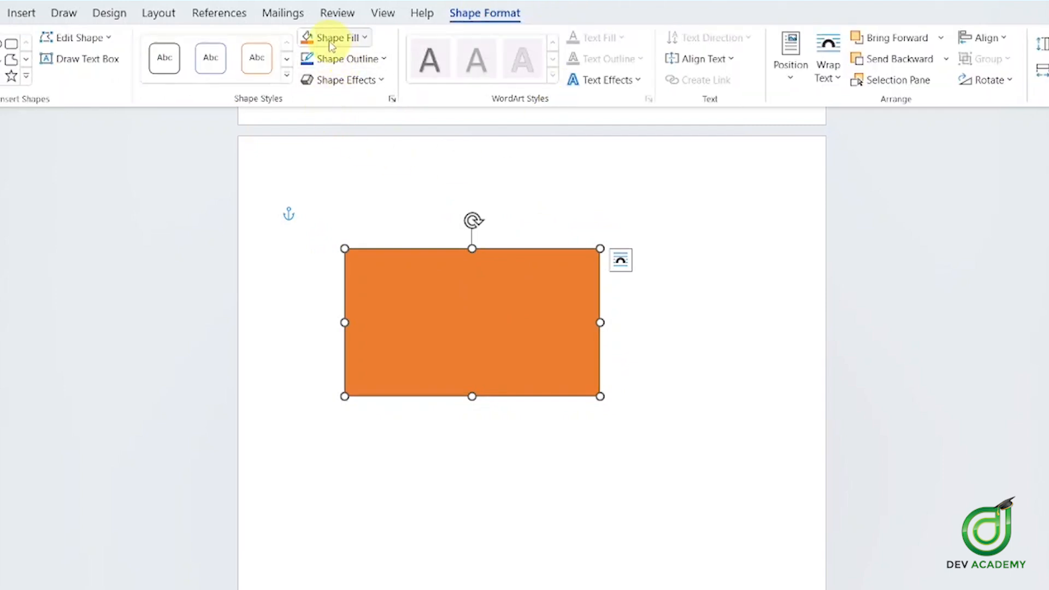
Give the orange rectangle a blue theme-colour outline, then reselect it
click(346, 61)
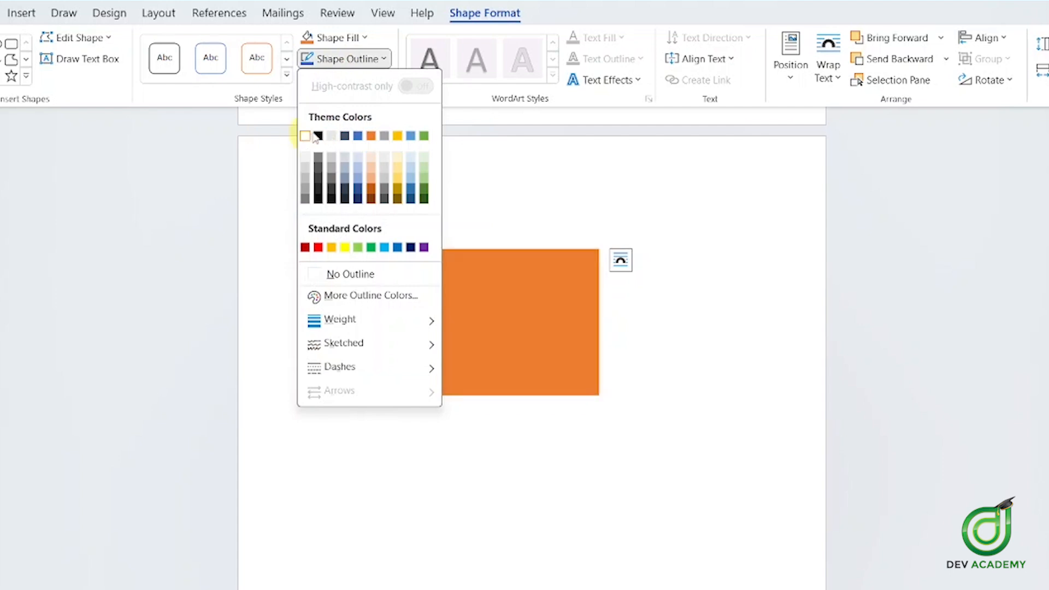
click(358, 137)
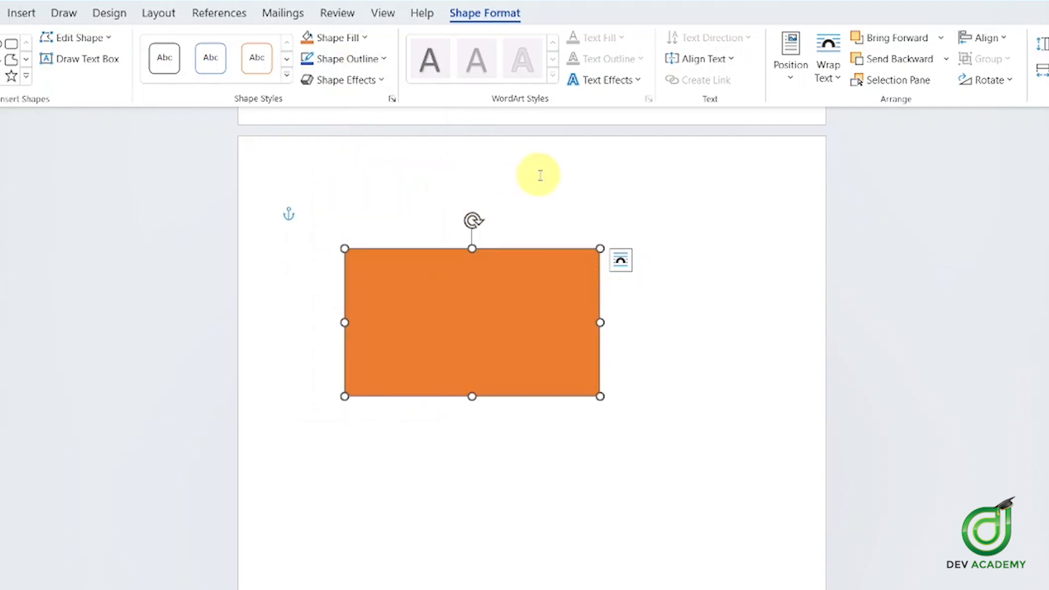
scroll(525, 382, up, 5)
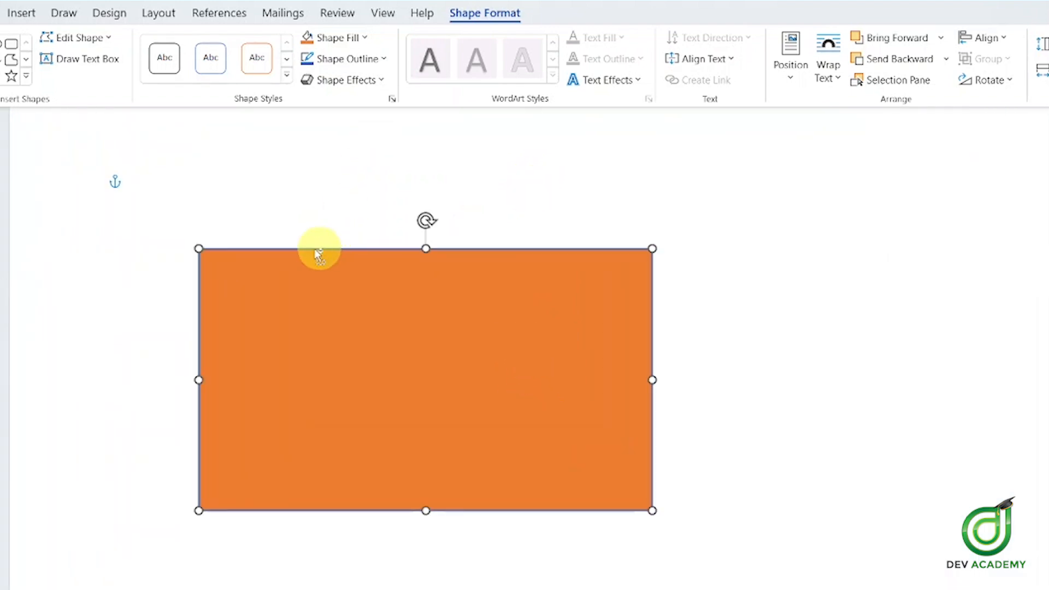
click(305, 202)
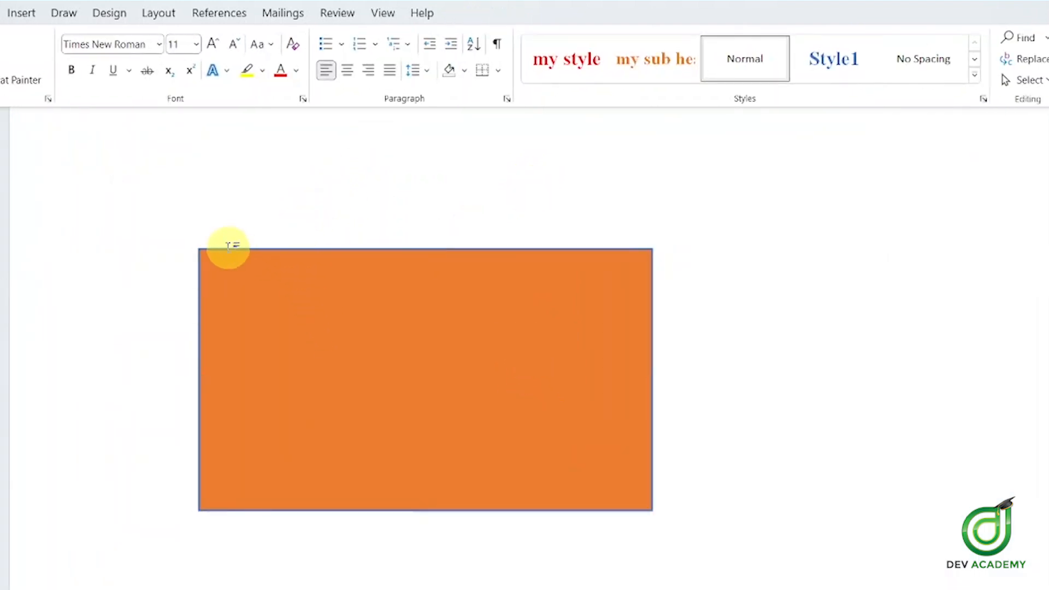
click(279, 267)
click(290, 206)
click(275, 263)
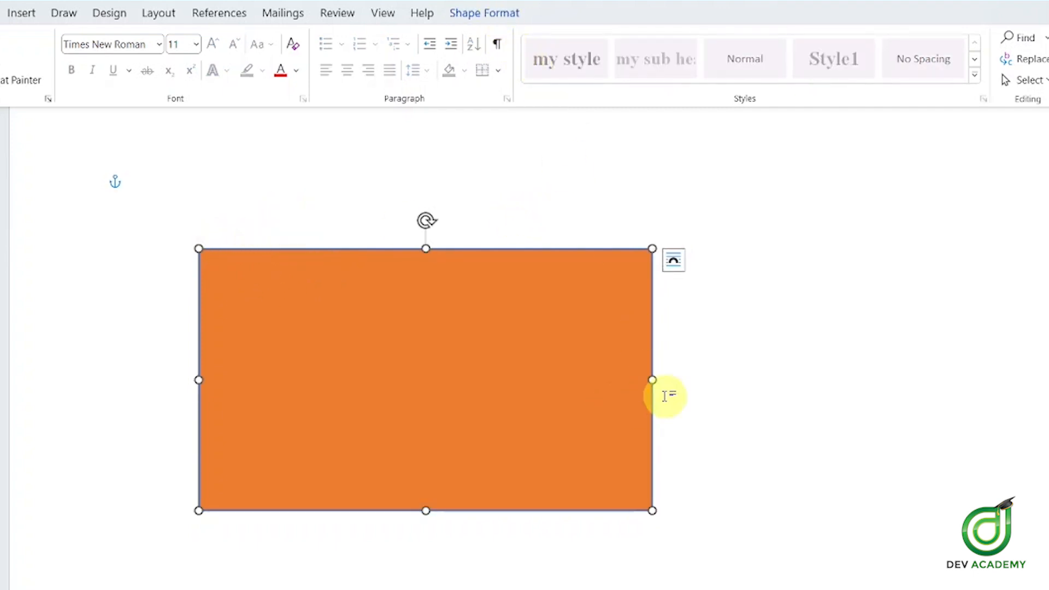
Set the rectangle's outline weight to 3 pt
click(497, 14)
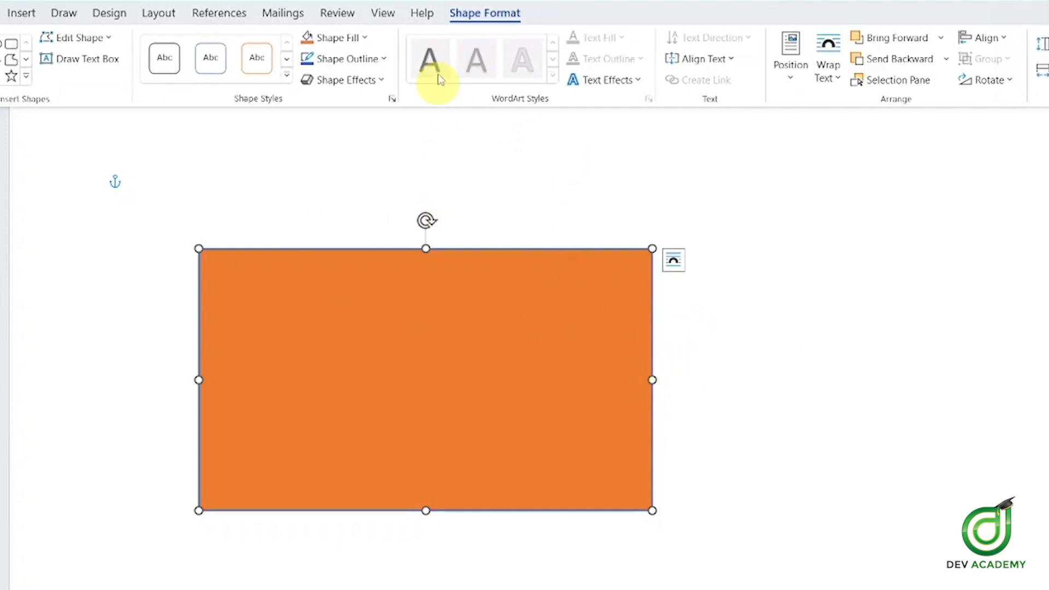
click(353, 57)
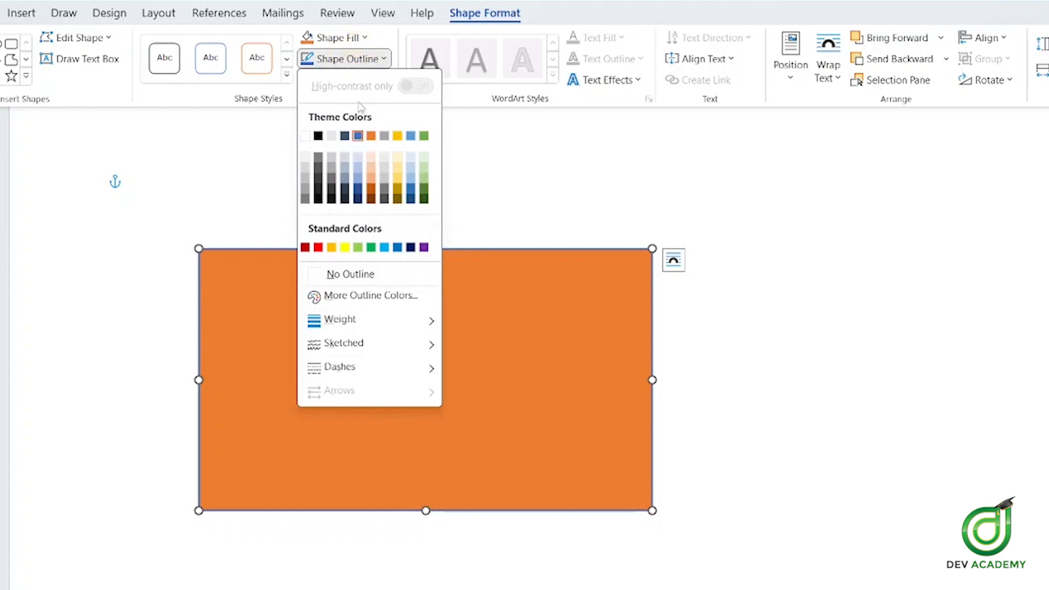
mouse_move(375, 324)
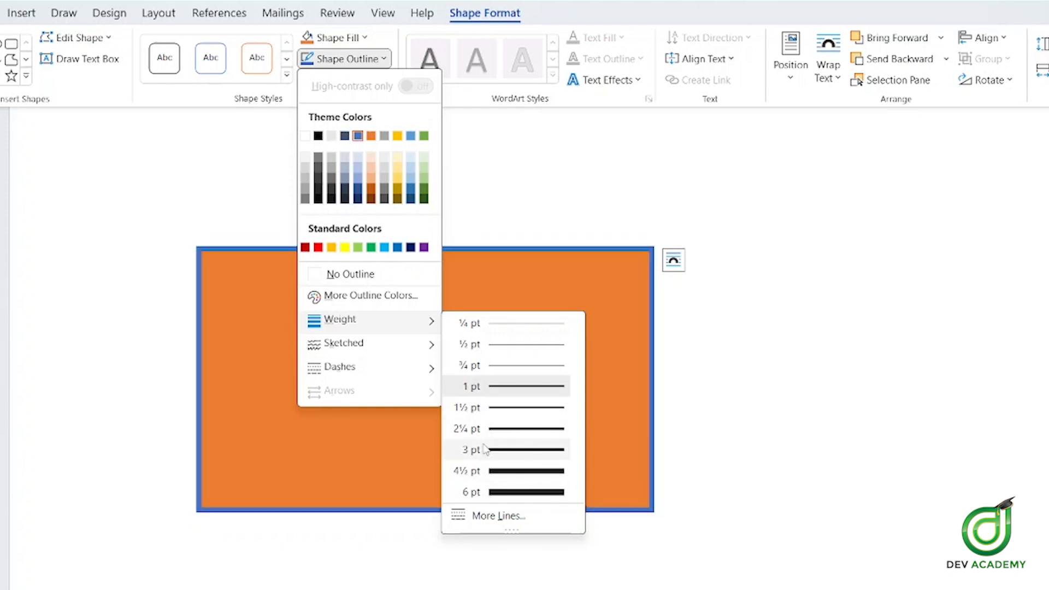
click(520, 450)
click(705, 225)
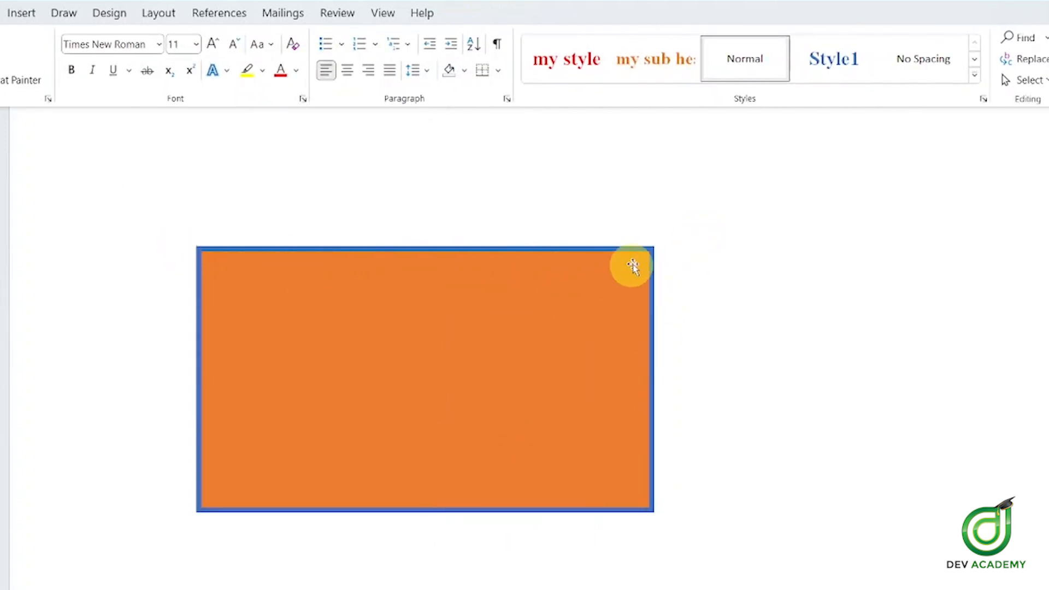
Reselect the rectangle and check the outline options without further changes
click(524, 341)
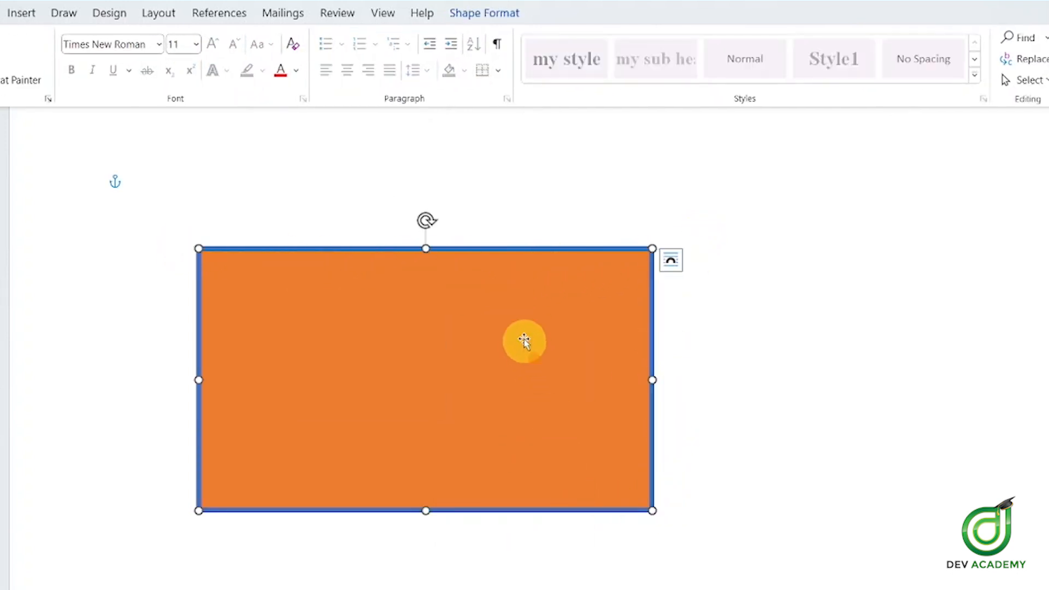
click(475, 11)
click(336, 59)
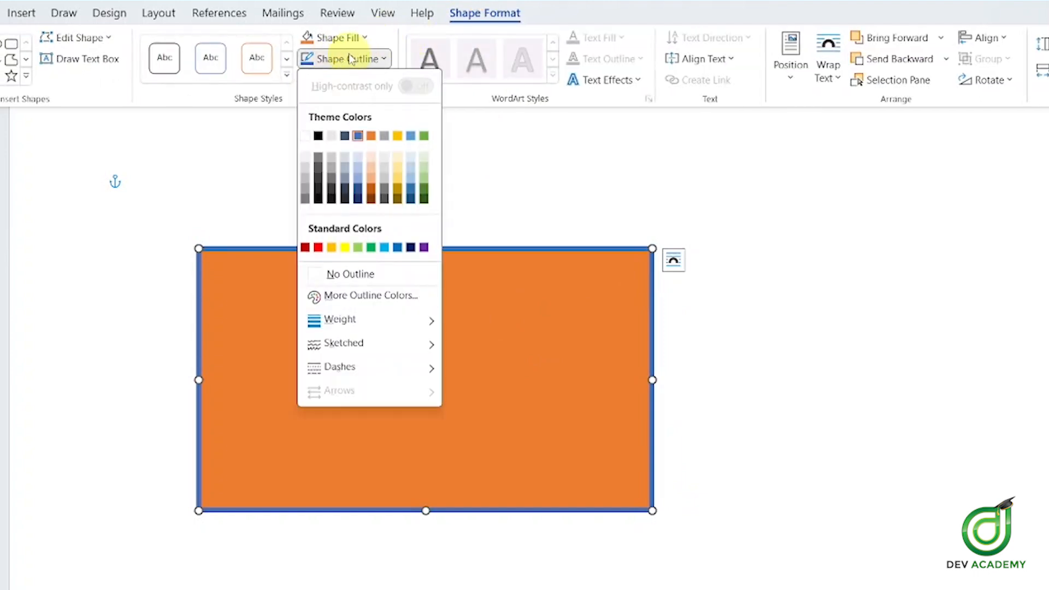
click(352, 58)
click(374, 59)
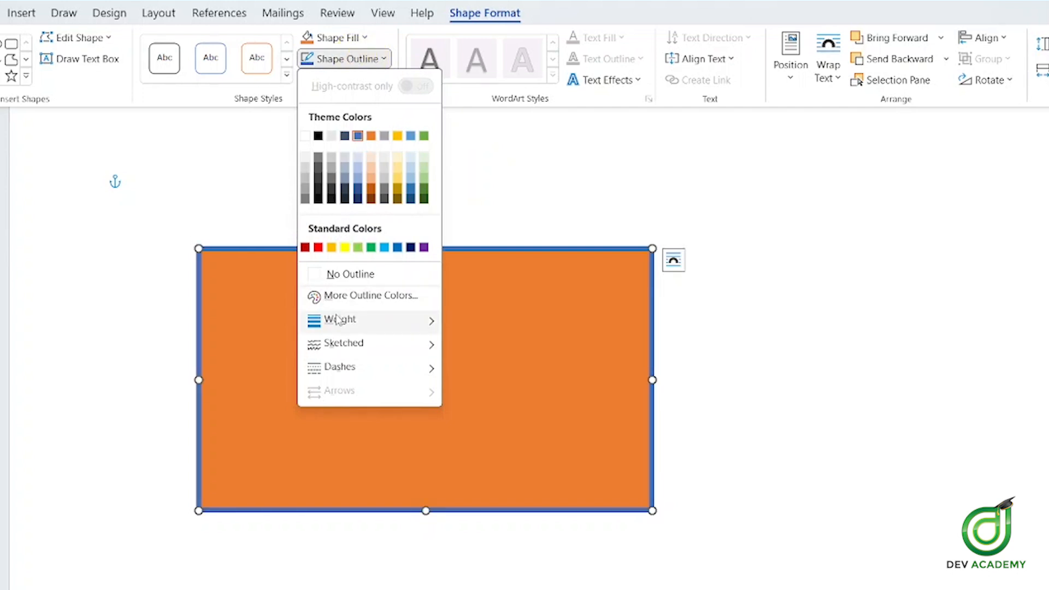
click(740, 290)
click(742, 197)
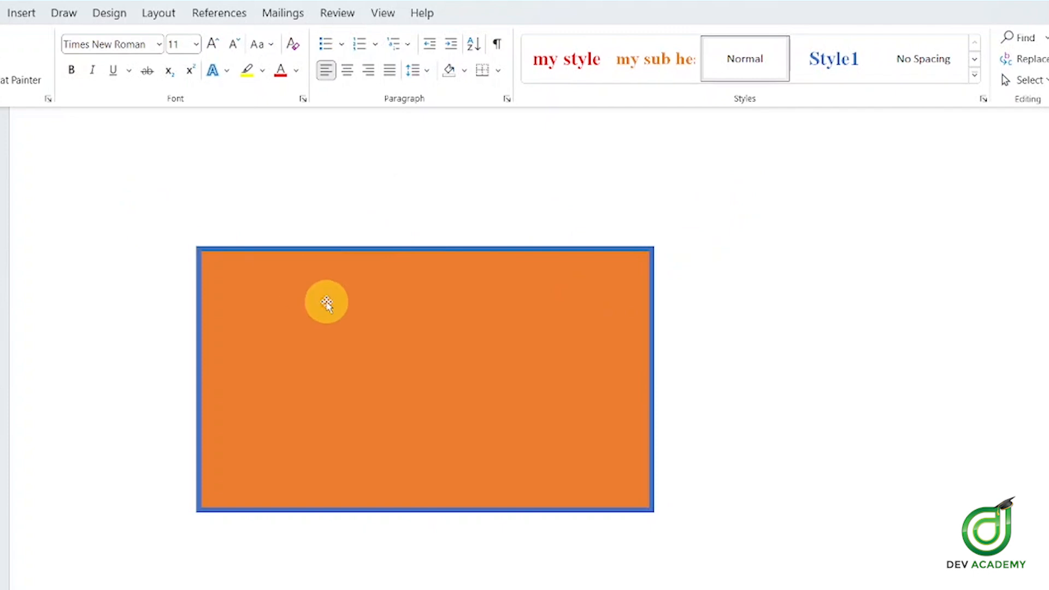
click(210, 249)
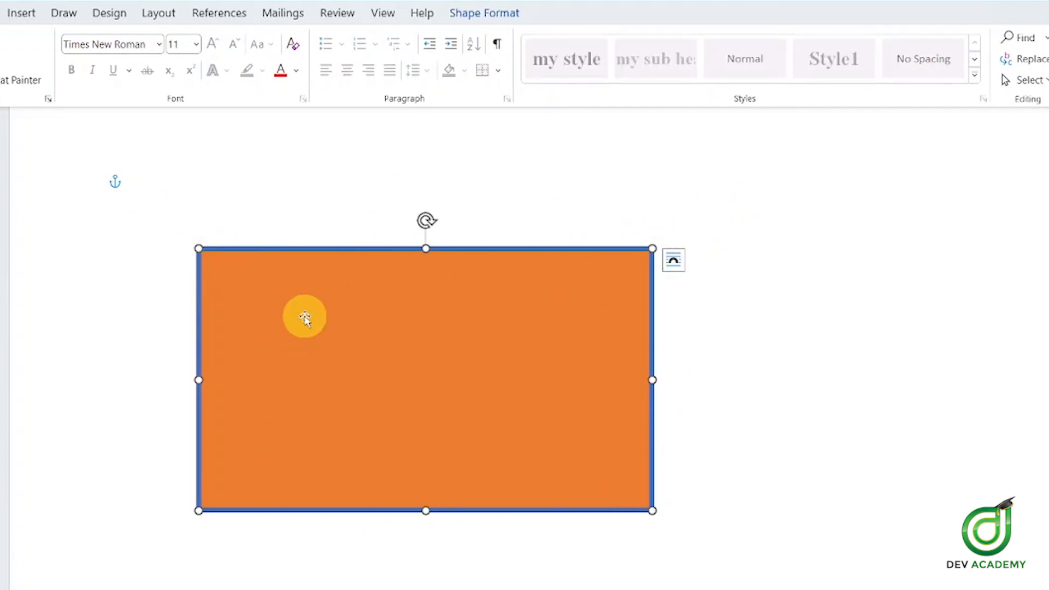
click(494, 13)
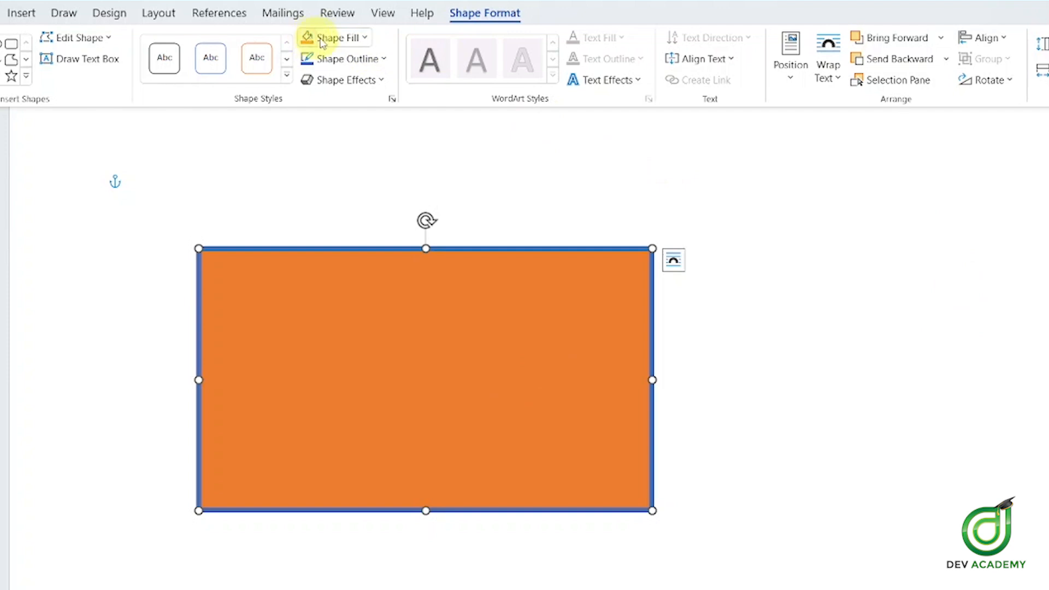
Remove the fill, move the rectangle lower and right, then refill it orange
click(346, 37)
click(387, 256)
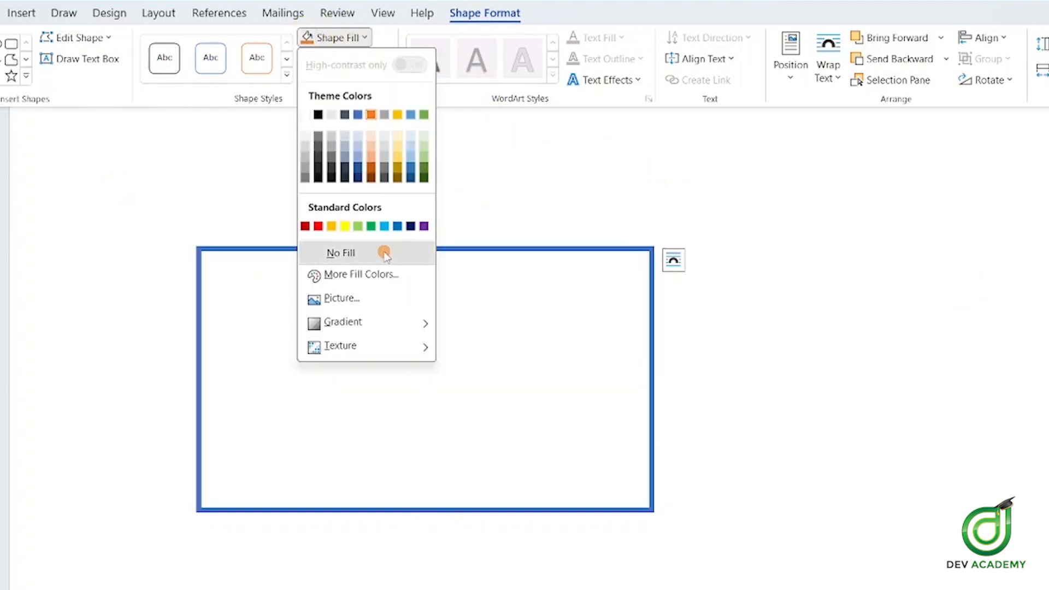
drag(553, 232, 579, 188)
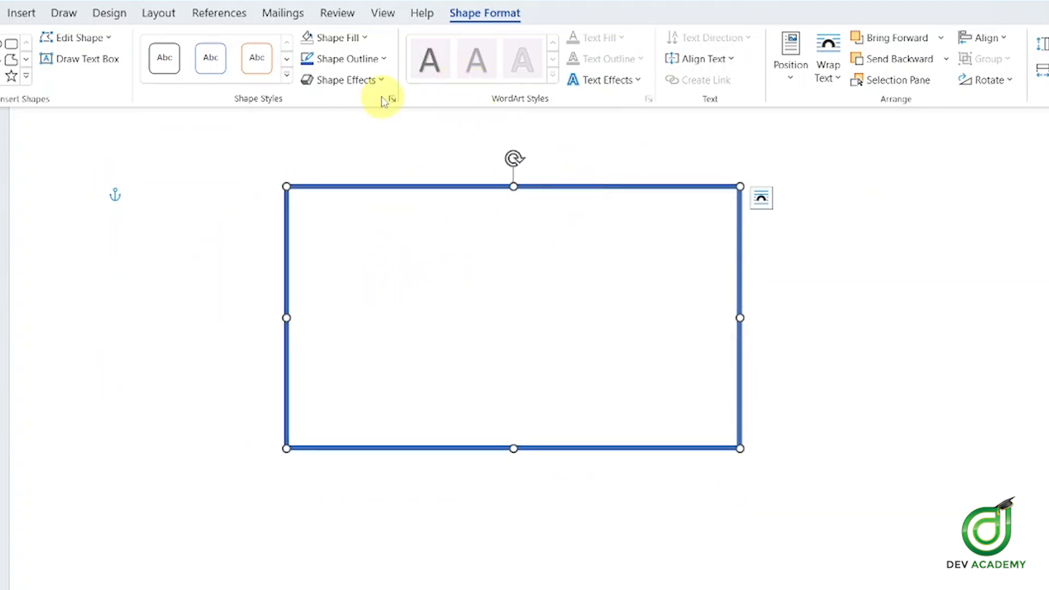
click(347, 43)
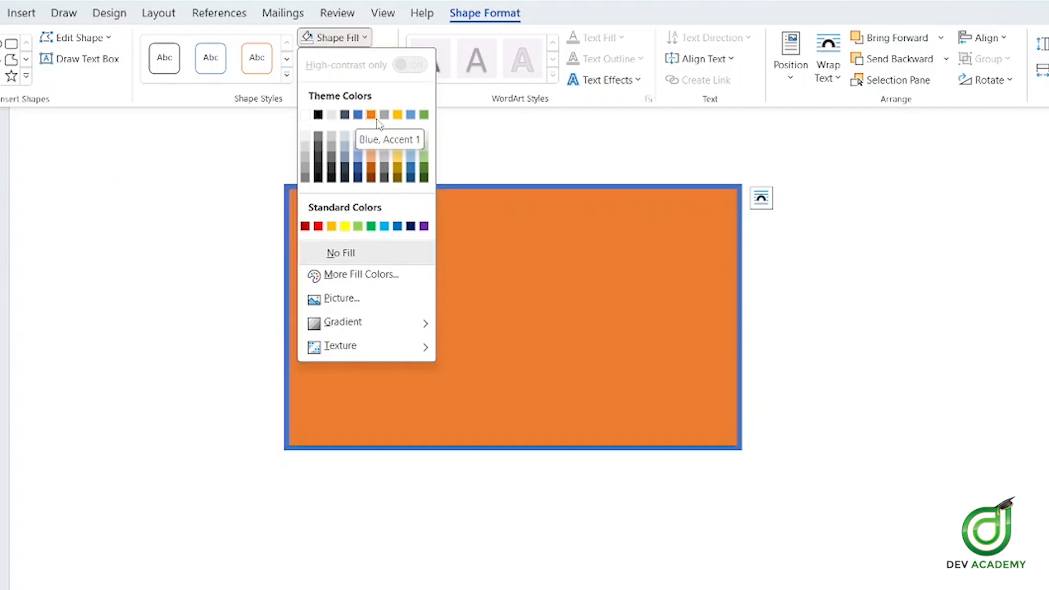
click(371, 114)
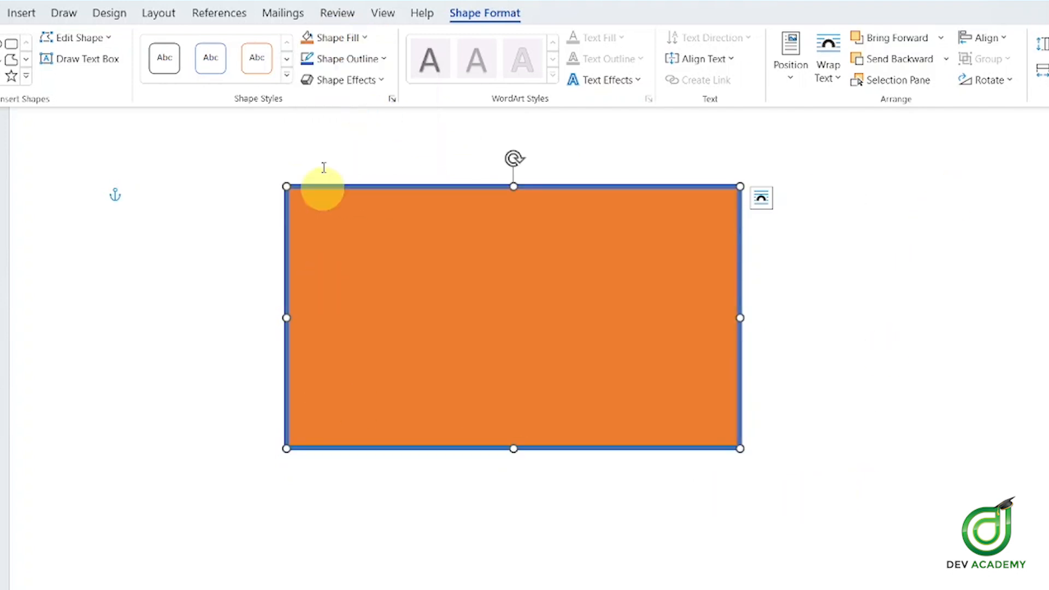
Remove the rectangle's outline, then reapply a blue outline
click(348, 58)
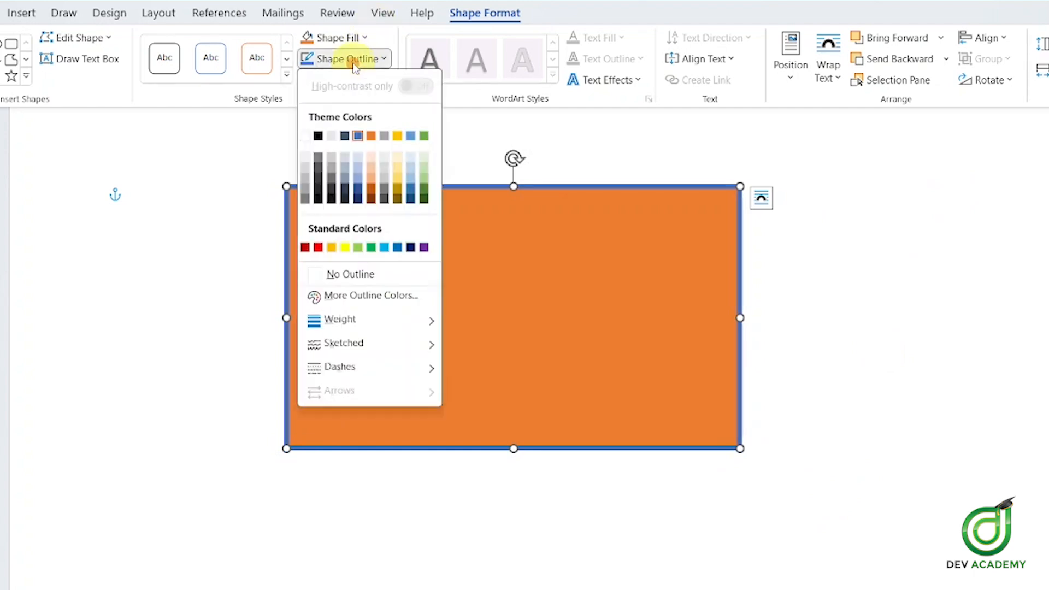
click(338, 274)
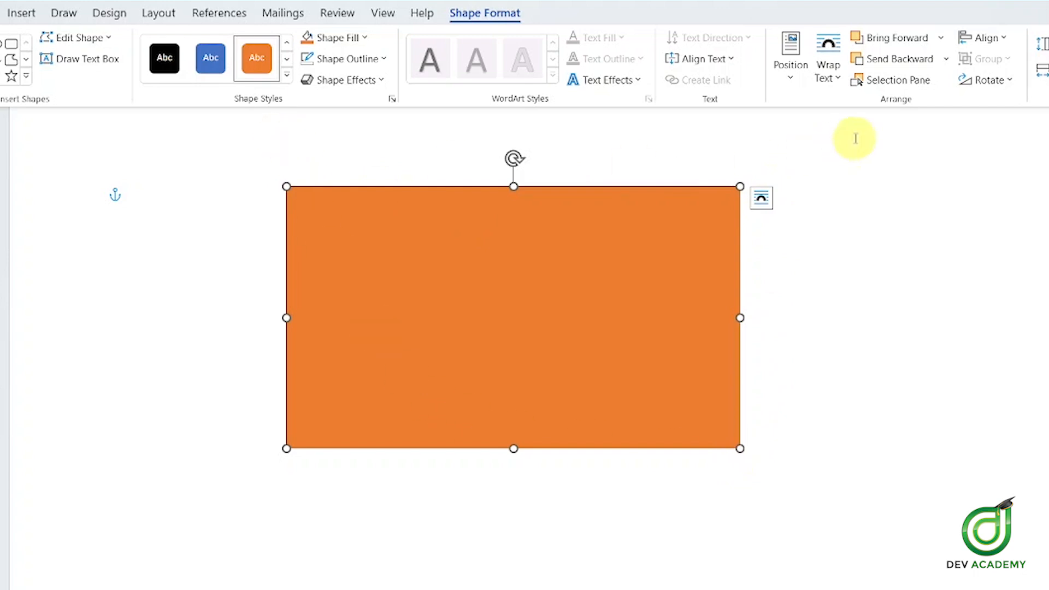
click(363, 58)
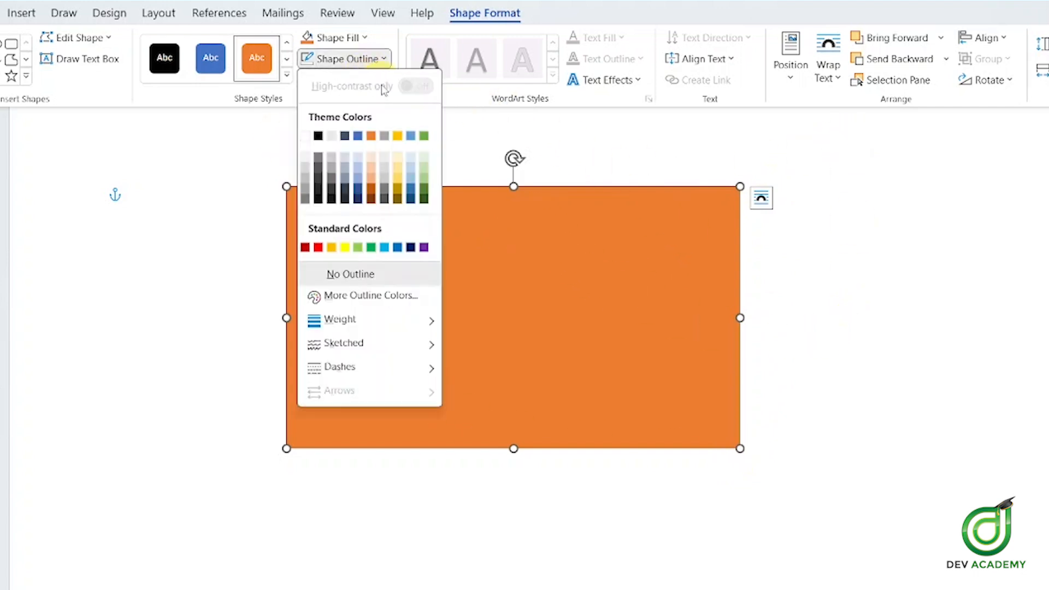
click(358, 136)
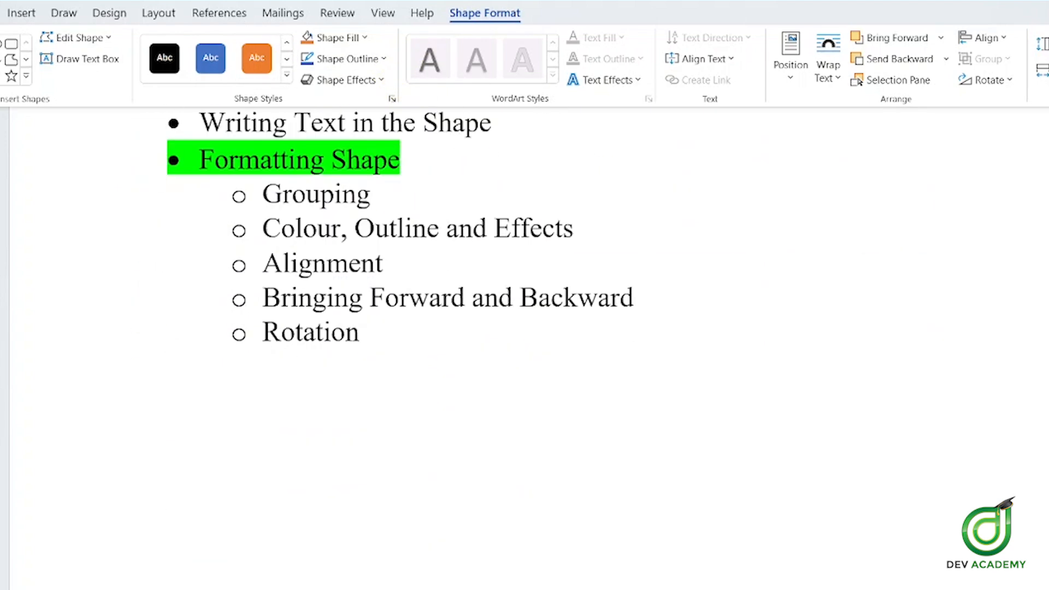
Select 'Colour' in the topic list, then scroll up and select the orange rectangle under Shape Format
drag(250, 225, 439, 229)
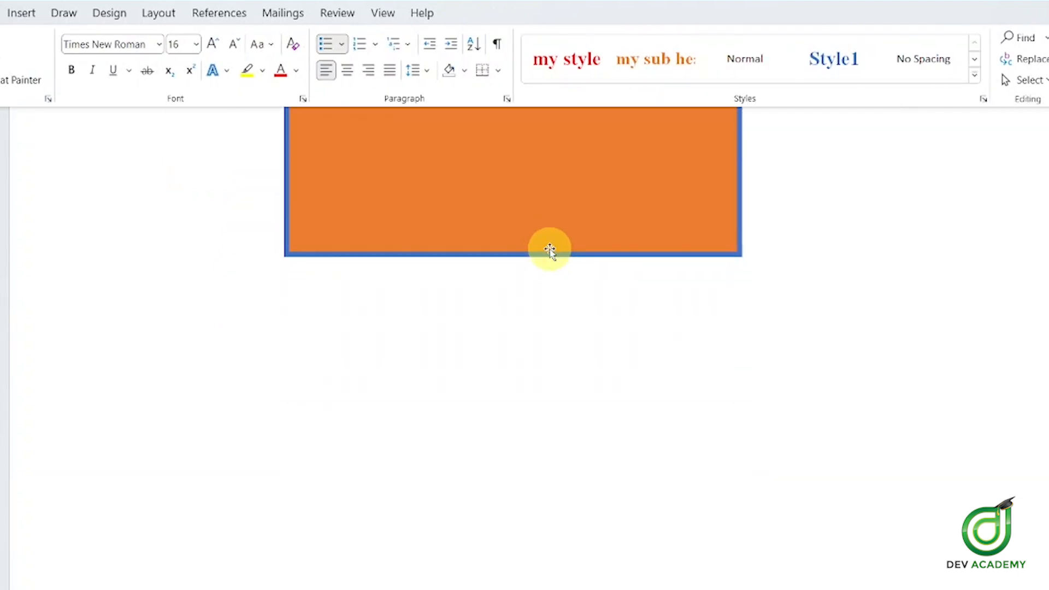
scroll(549, 250, up, 5)
click(546, 266)
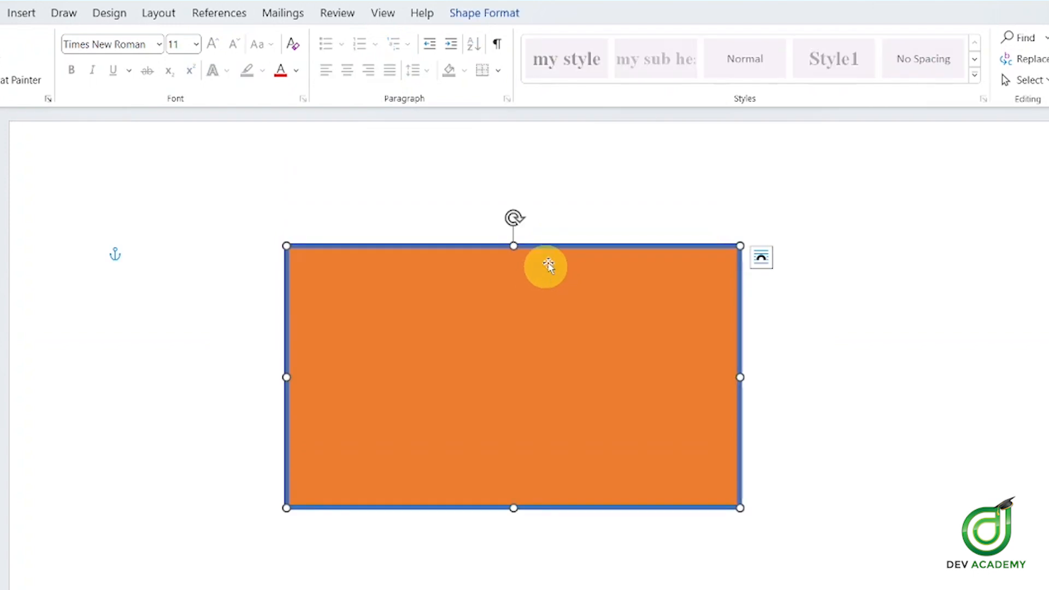
click(475, 17)
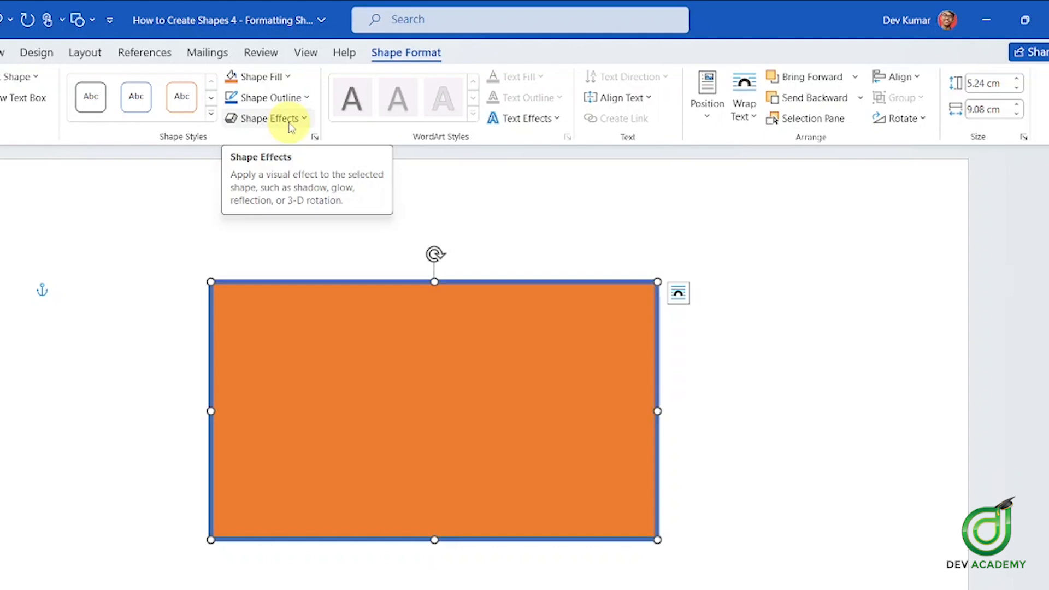
Preview shadow effects, then drag the orange rectangle toward the right of the page
click(291, 122)
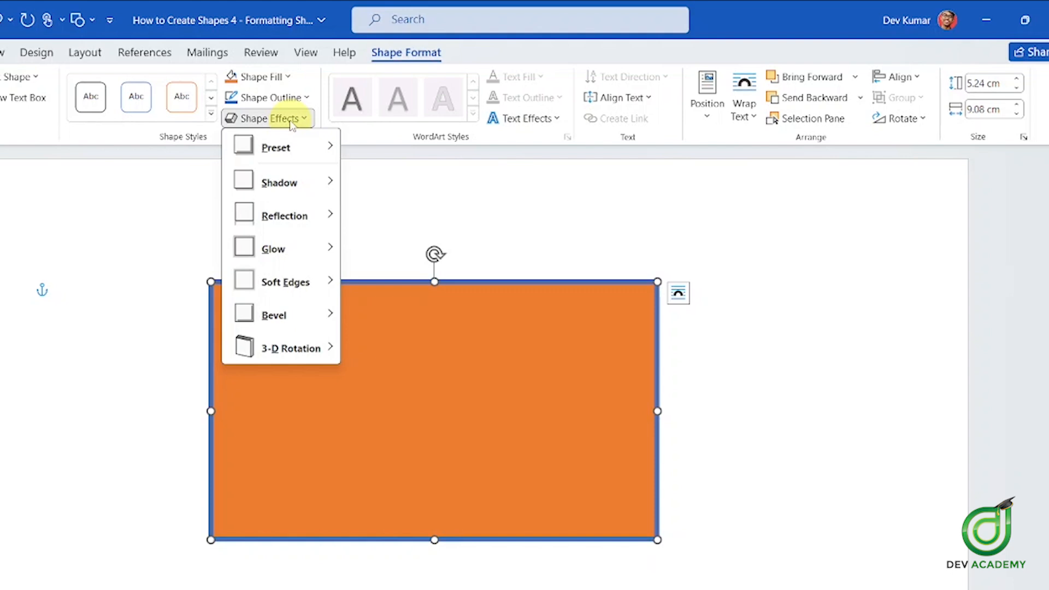
mouse_move(304, 175)
mouse_move(304, 155)
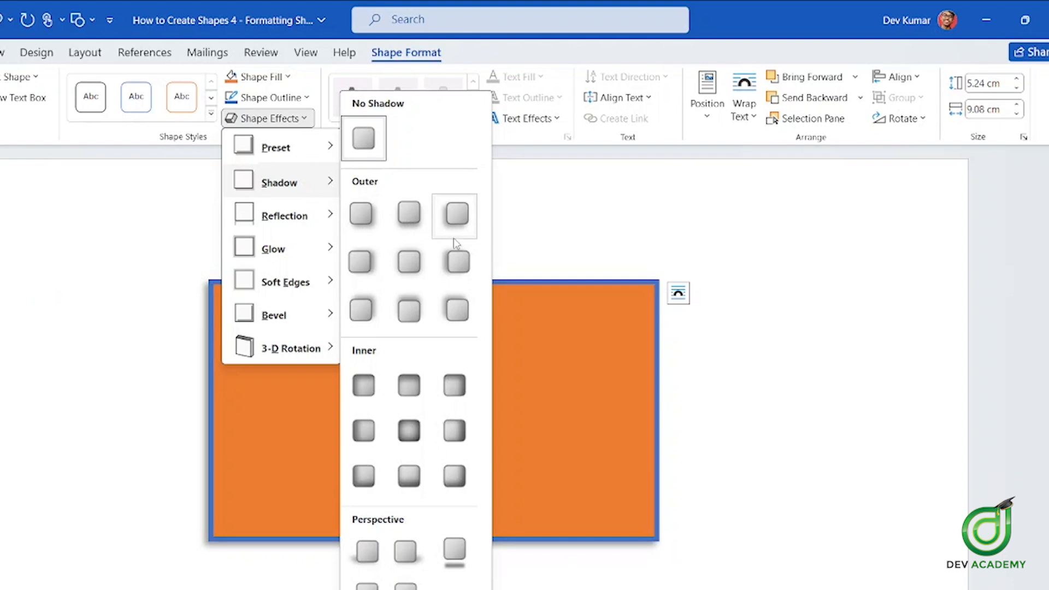
click(350, 304)
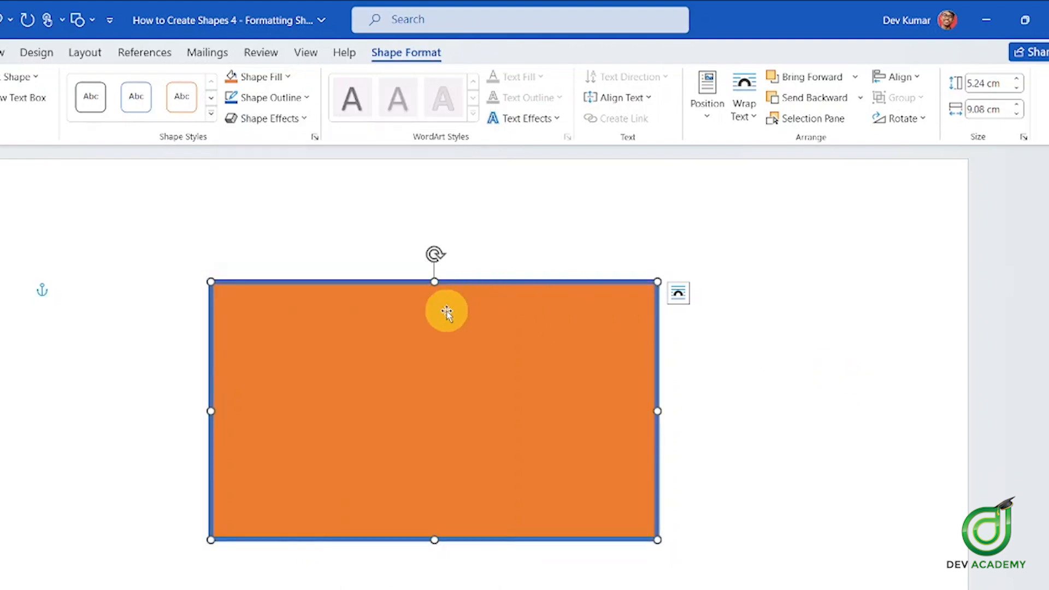
drag(452, 321, 674, 311)
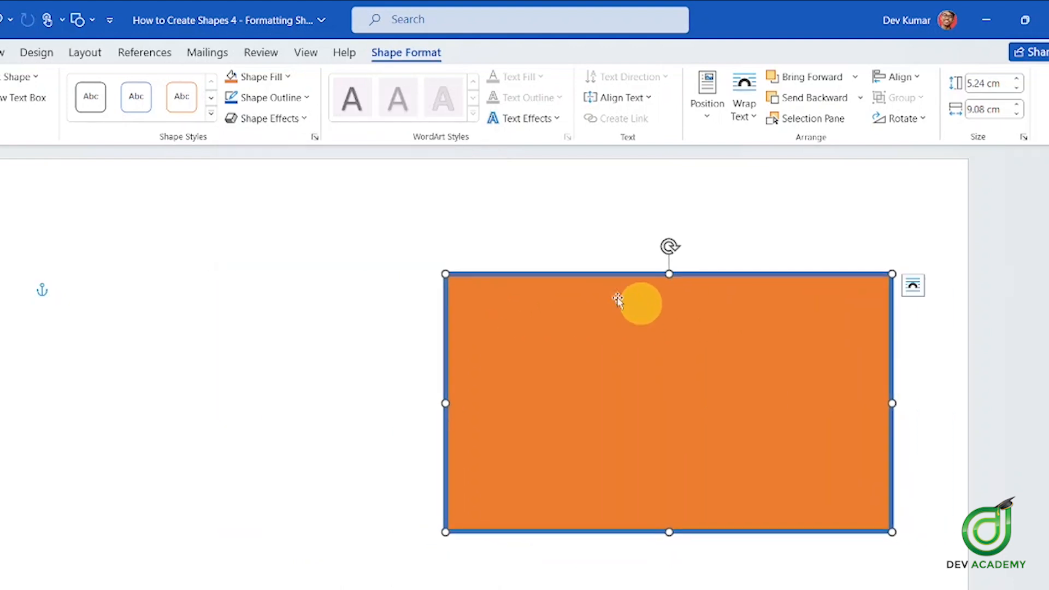
click(281, 118)
mouse_move(294, 191)
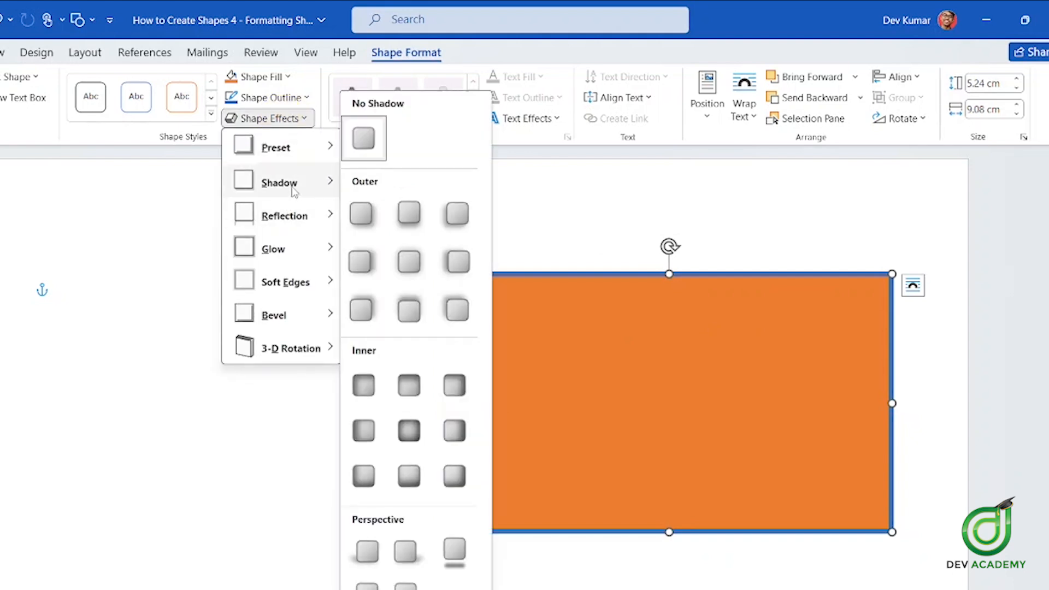
click(699, 345)
drag(644, 330, 703, 314)
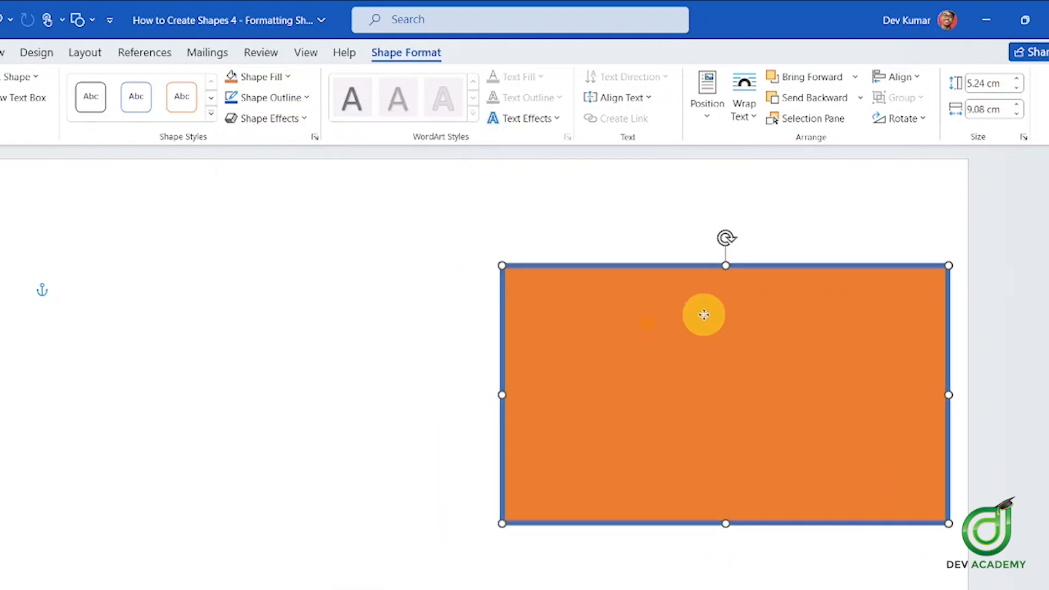
Apply an outer shadow to the rectangle from Shape Effects > Shadow
click(257, 97)
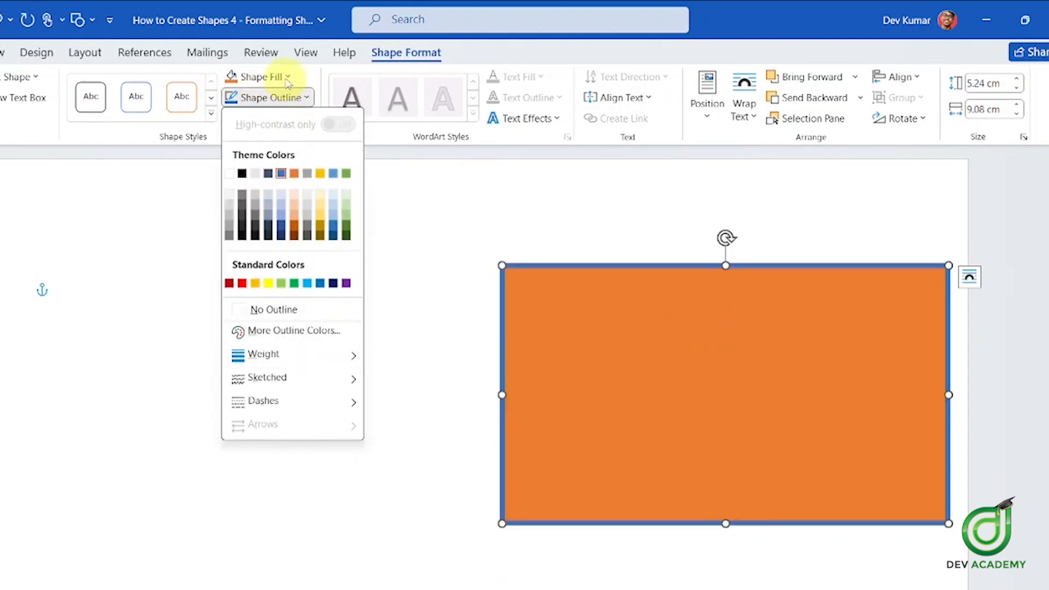
click(290, 96)
click(240, 118)
mouse_move(304, 183)
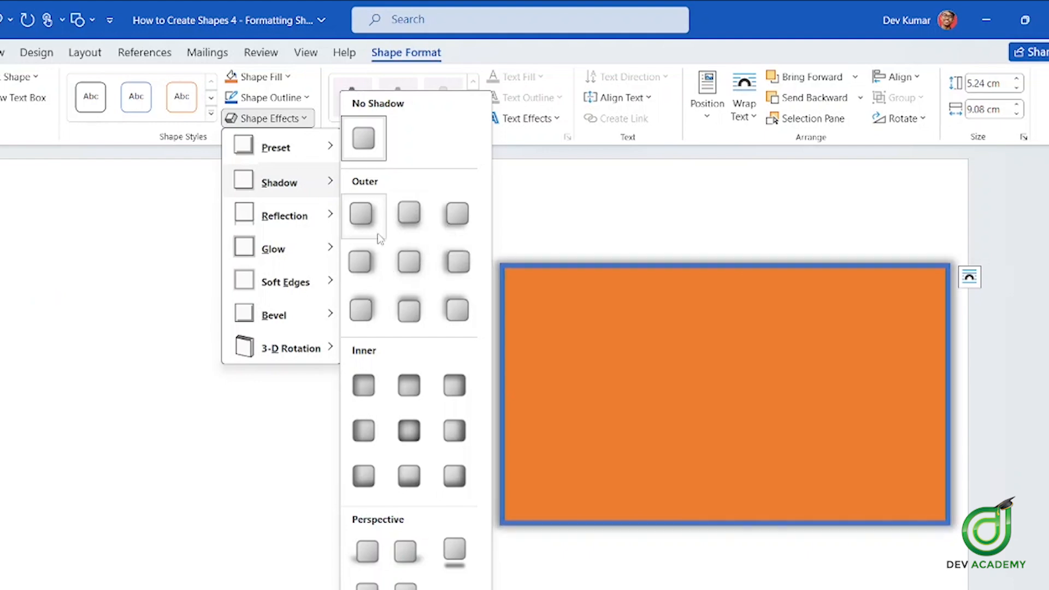
click(364, 260)
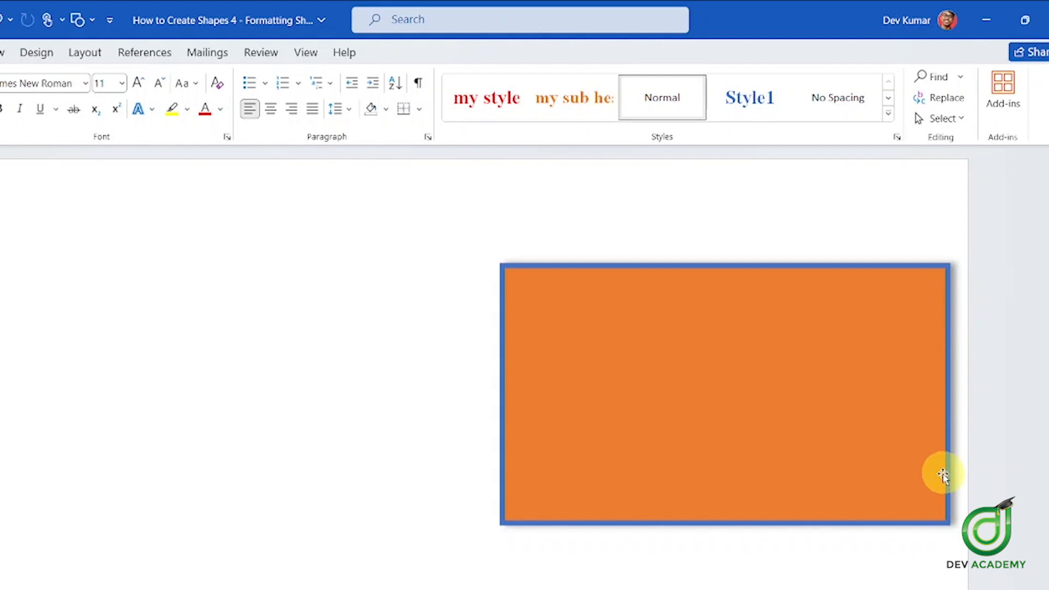
Reselect the rectangle and set its shadow to No Shadow
click(592, 347)
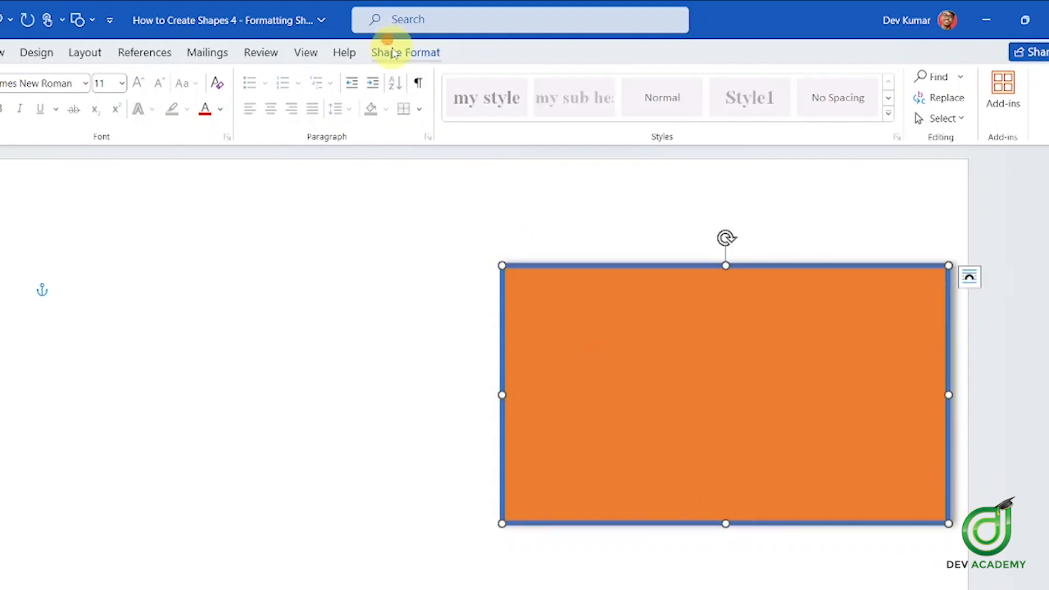
click(392, 53)
click(276, 118)
mouse_move(304, 184)
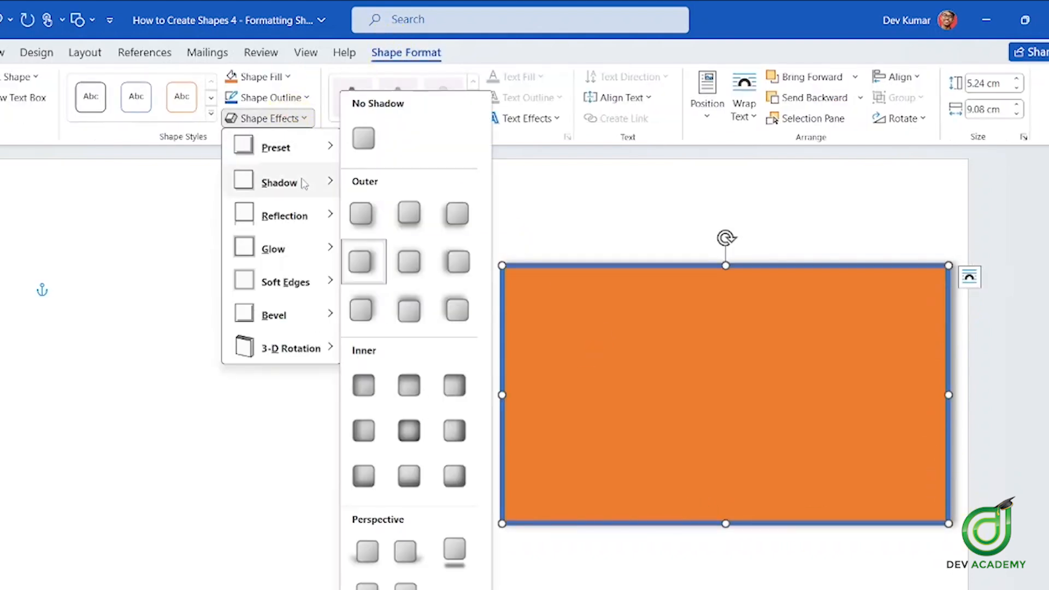
click(366, 147)
click(300, 118)
mouse_move(296, 215)
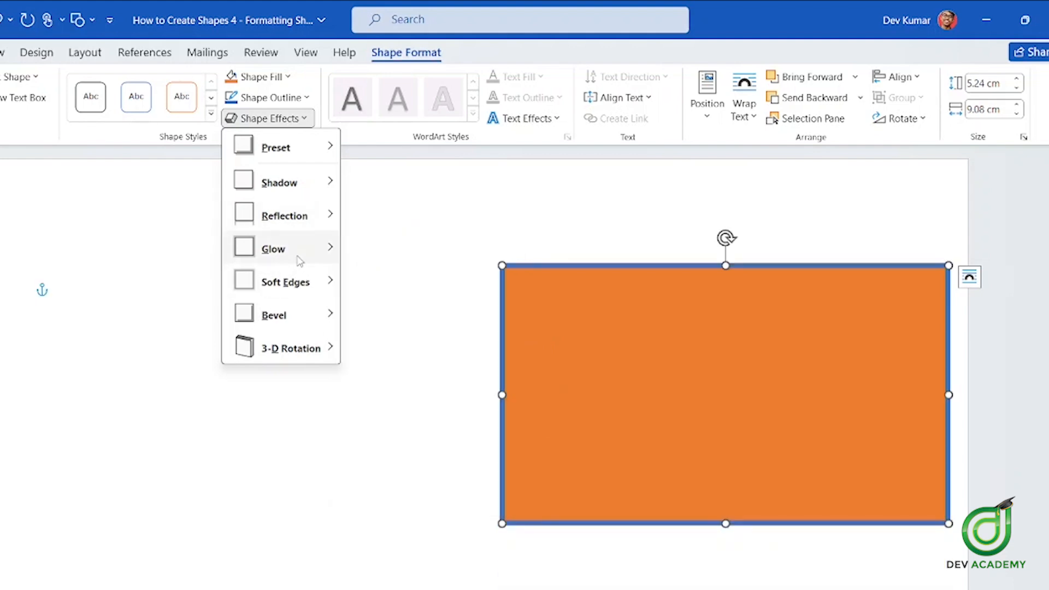
mouse_move(297, 253)
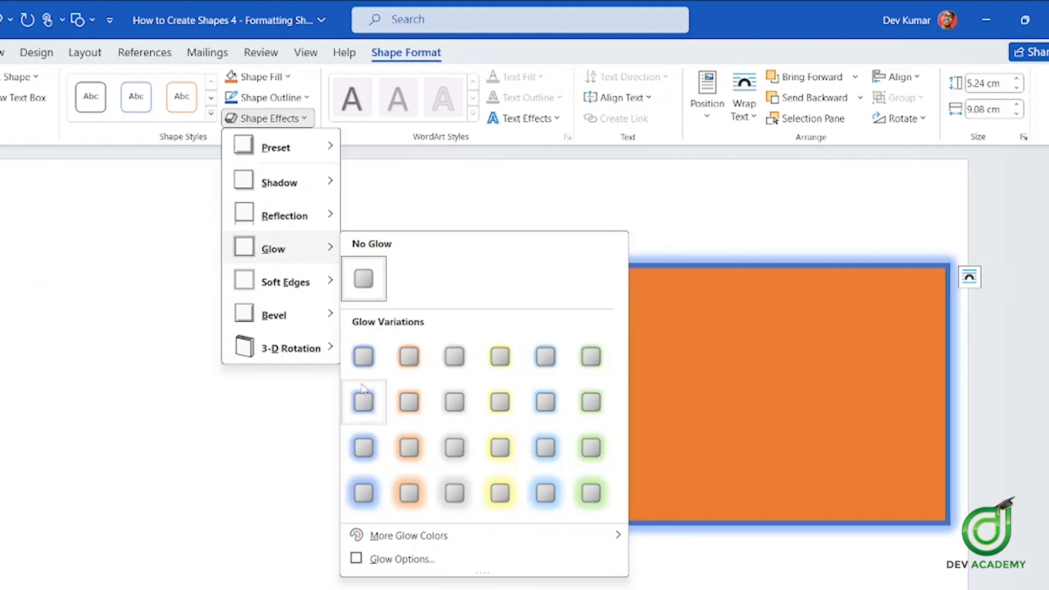
mouse_move(289, 322)
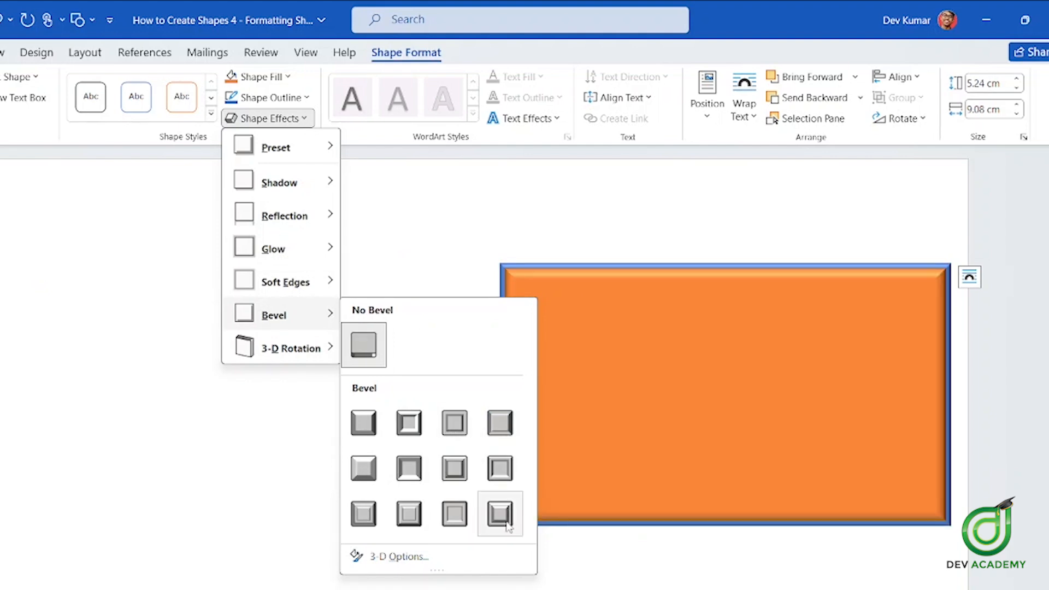
mouse_move(332, 354)
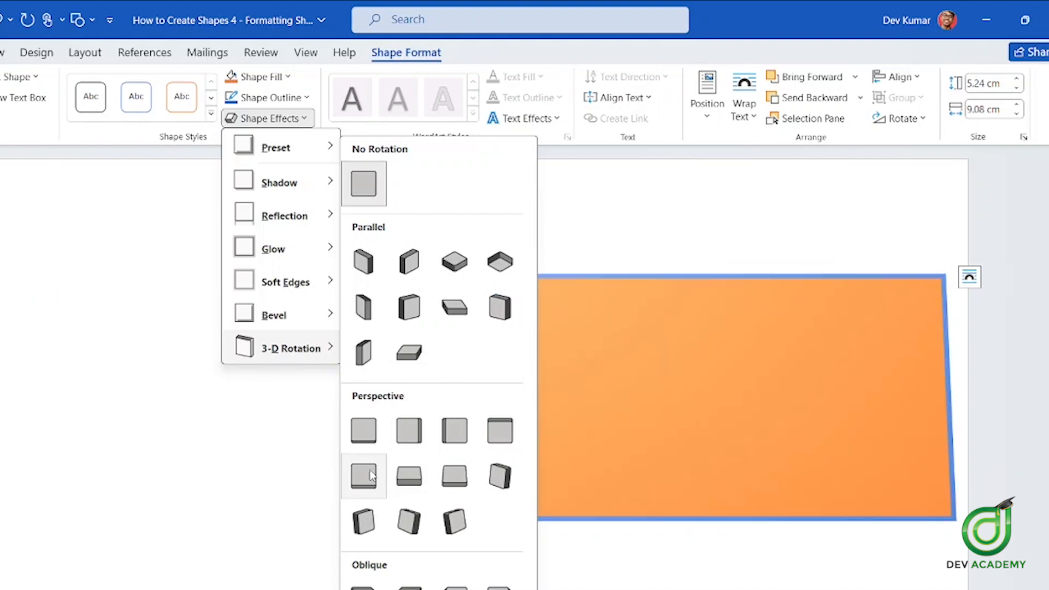
click(273, 121)
click(276, 123)
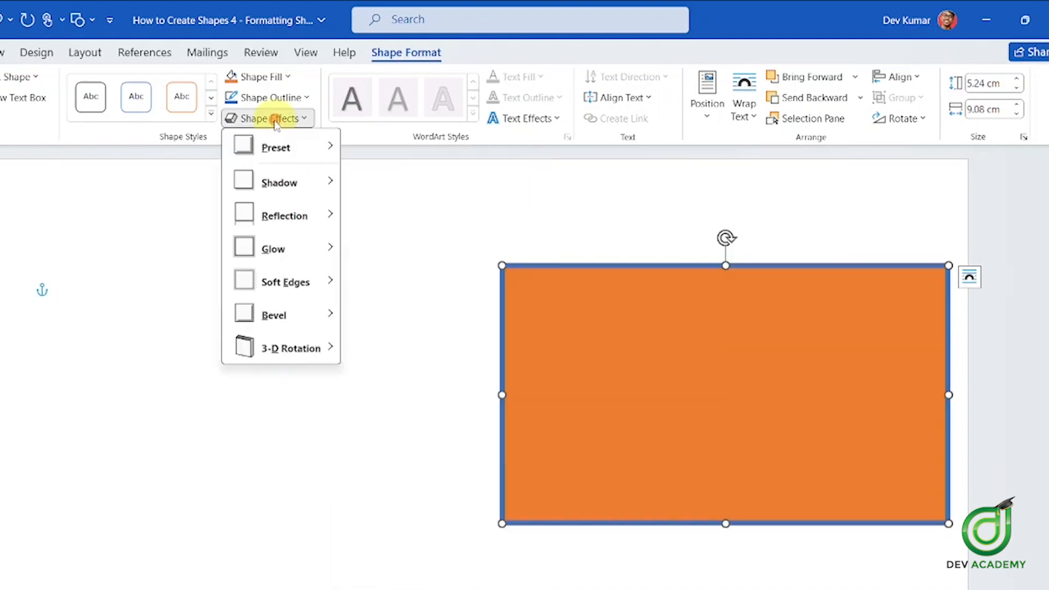
mouse_move(307, 133)
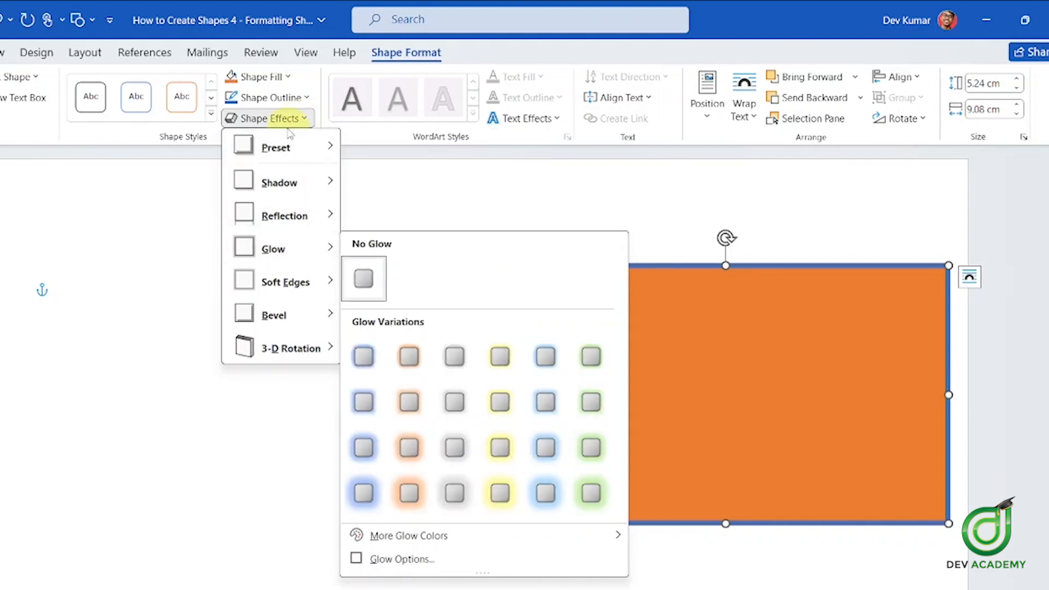
click(306, 120)
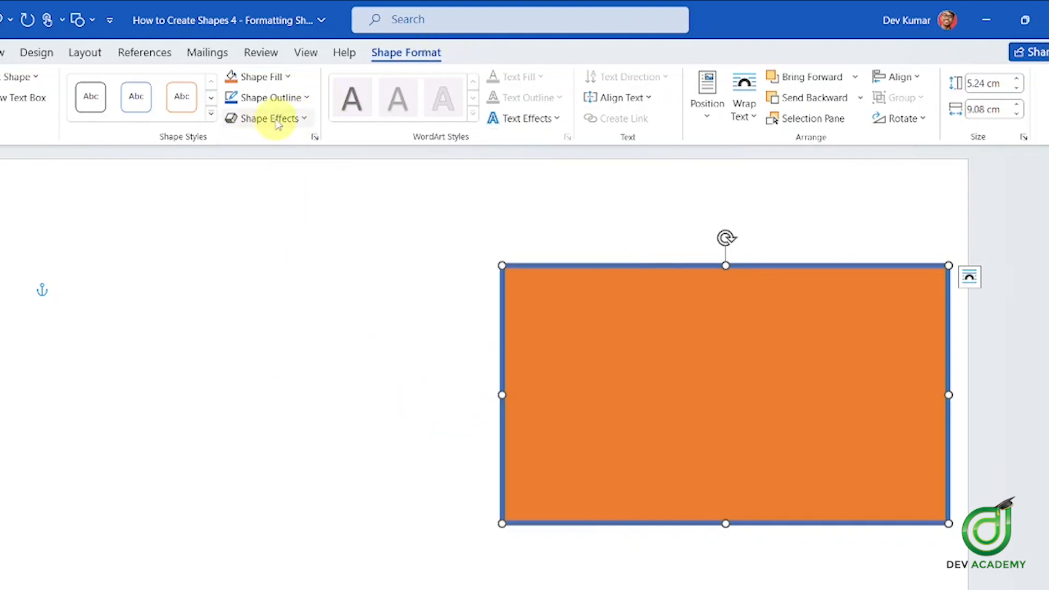
click(286, 119)
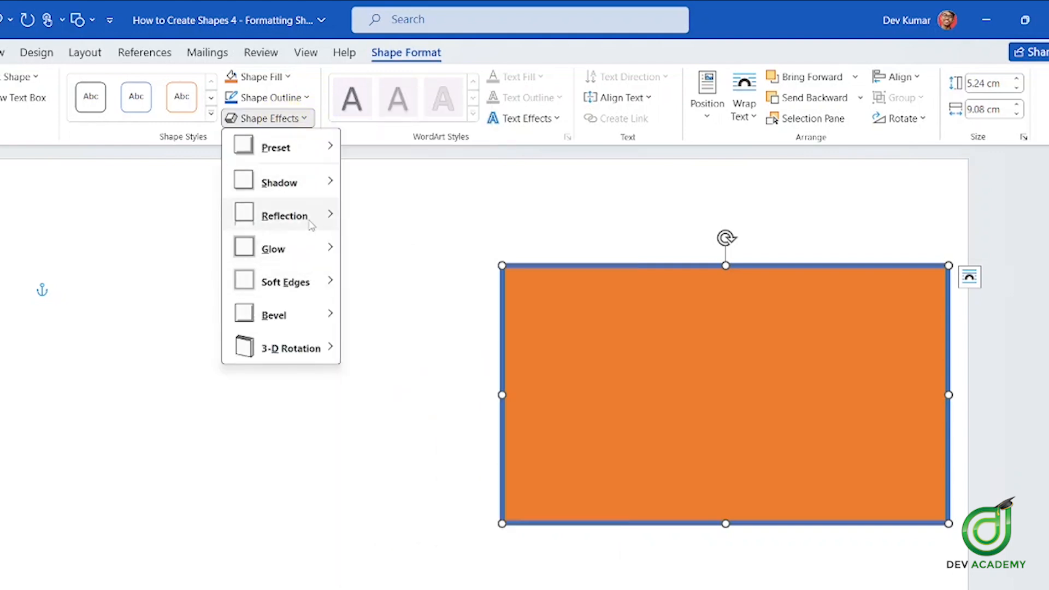
click(315, 352)
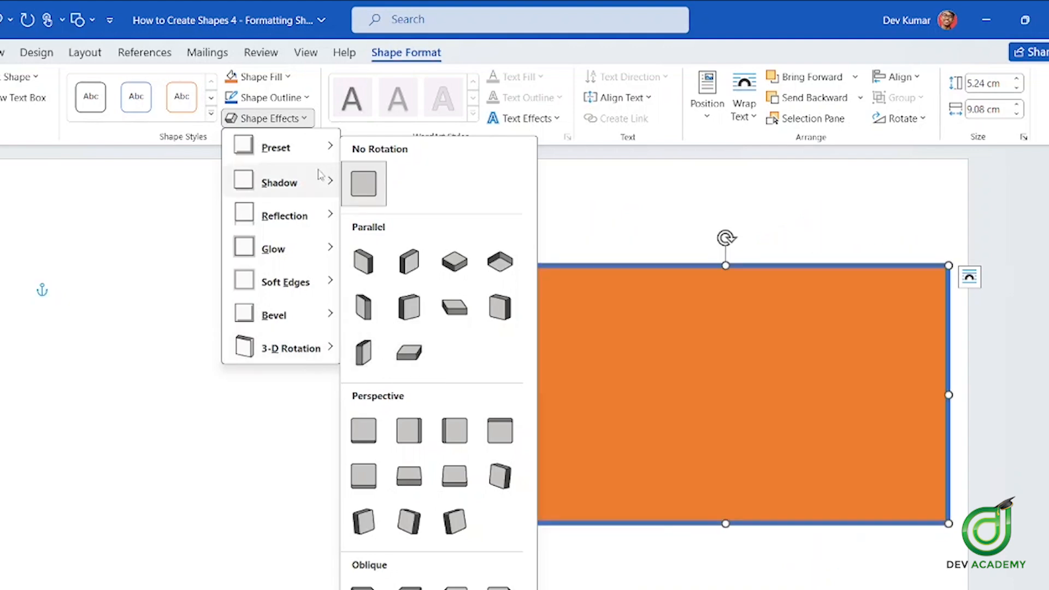
click(298, 118)
click(776, 286)
scroll(777, 268, up, 4)
scroll(776, 273, down, 5)
scroll(771, 276, up, 1)
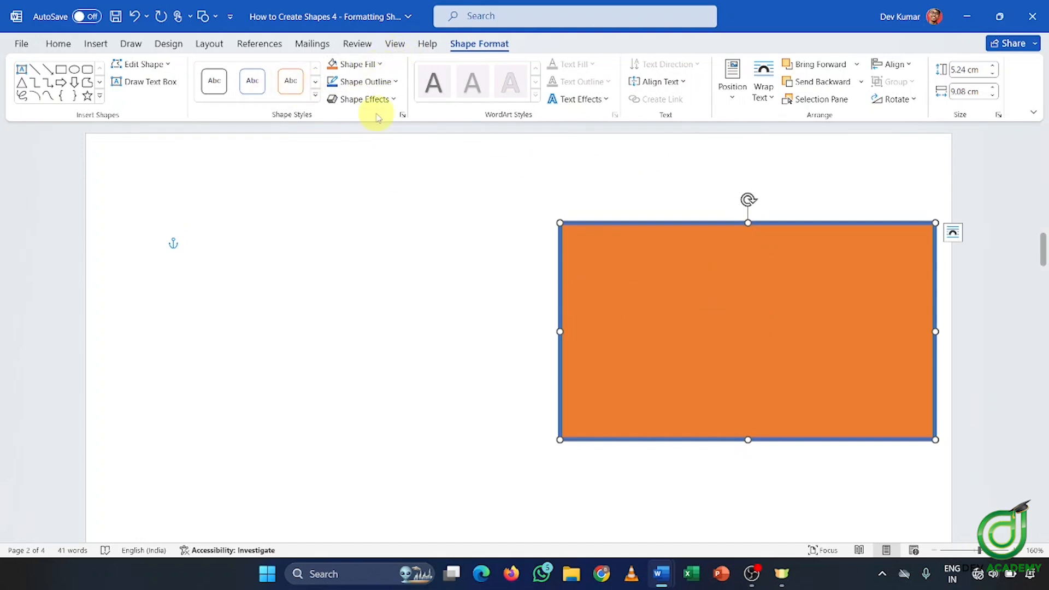
drag(1044, 248, 1044, 180)
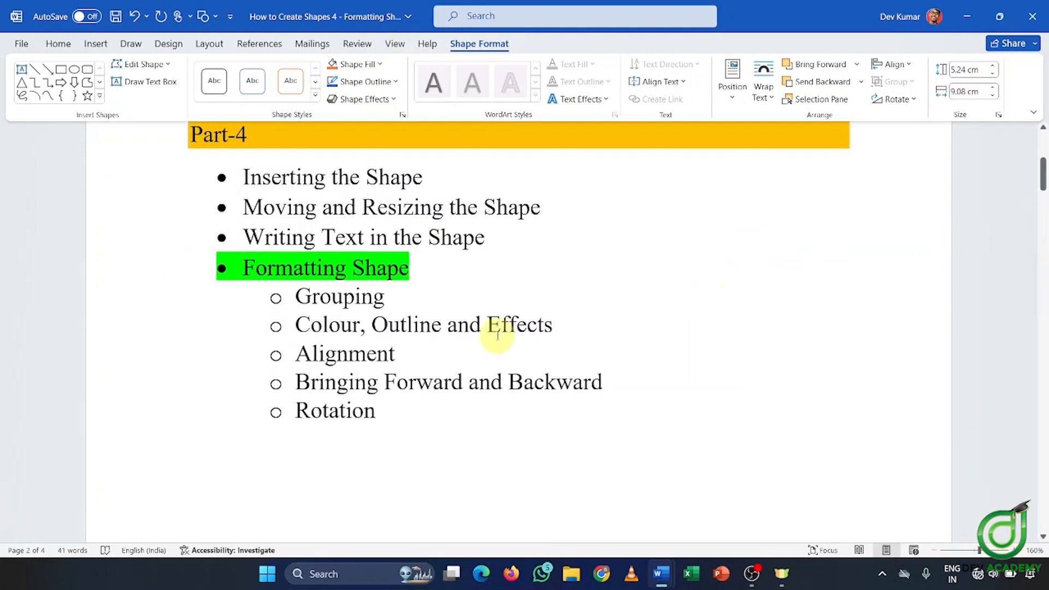
drag(412, 345, 290, 352)
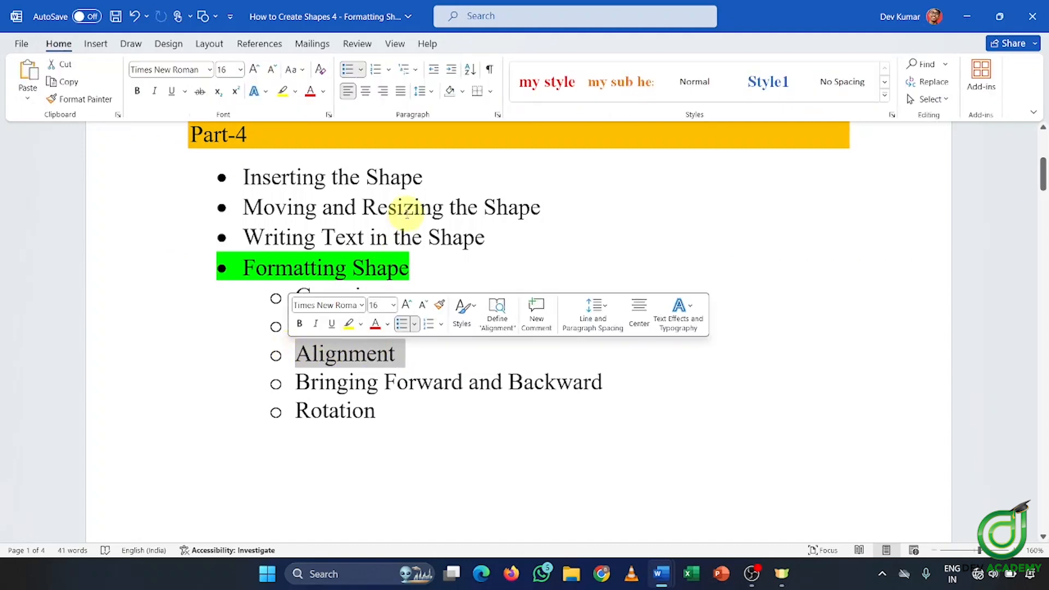
scroll(236, 285, up, 2)
click(249, 282)
scroll(339, 300, down, 7)
scroll(387, 287, up, 6)
scroll(398, 286, up, 2)
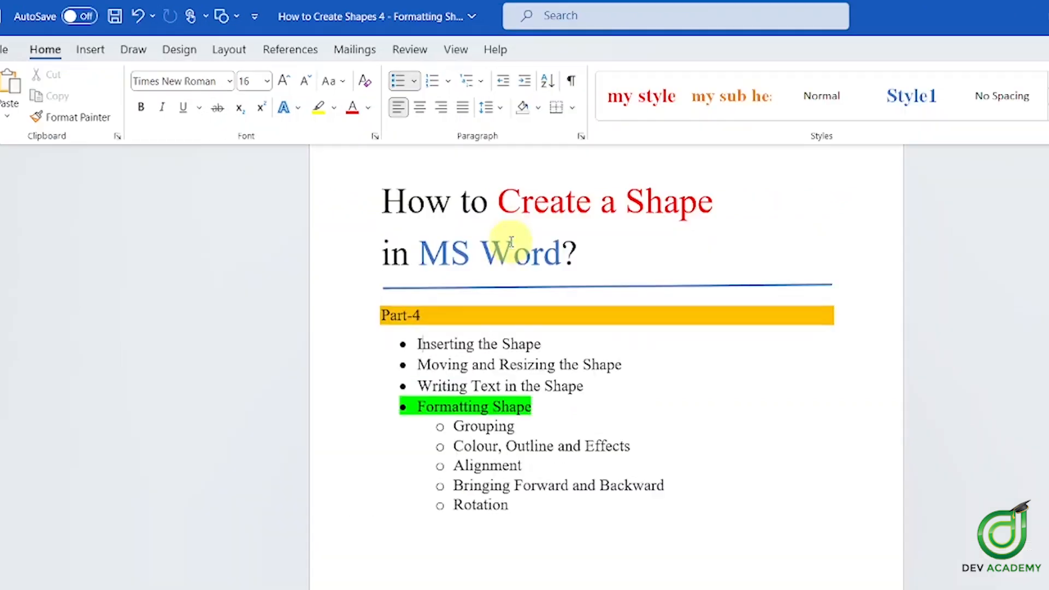
scroll(510, 249, up, 1)
drag(376, 219, 583, 271)
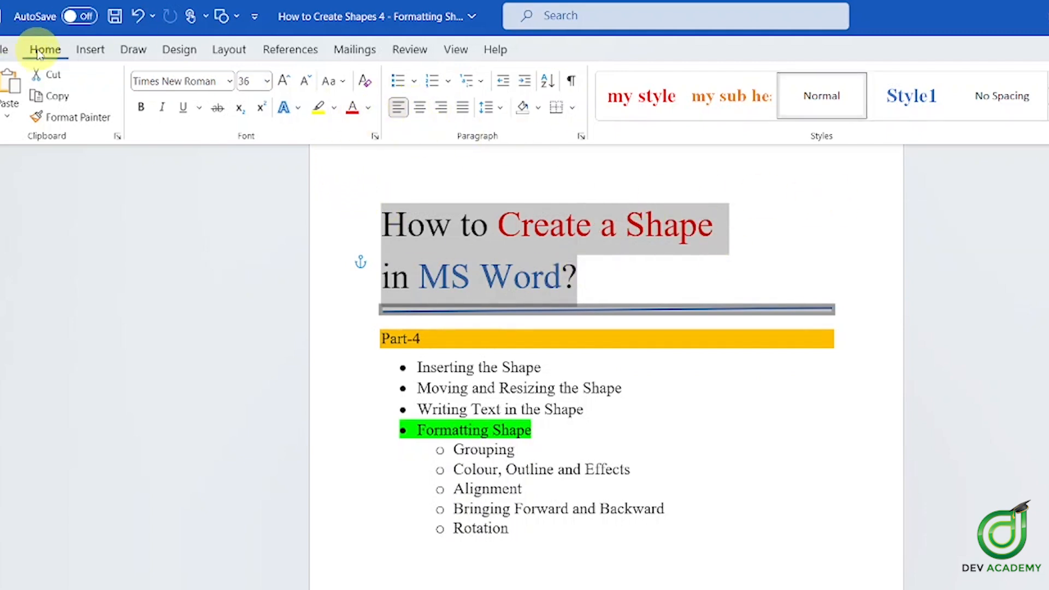
click(421, 108)
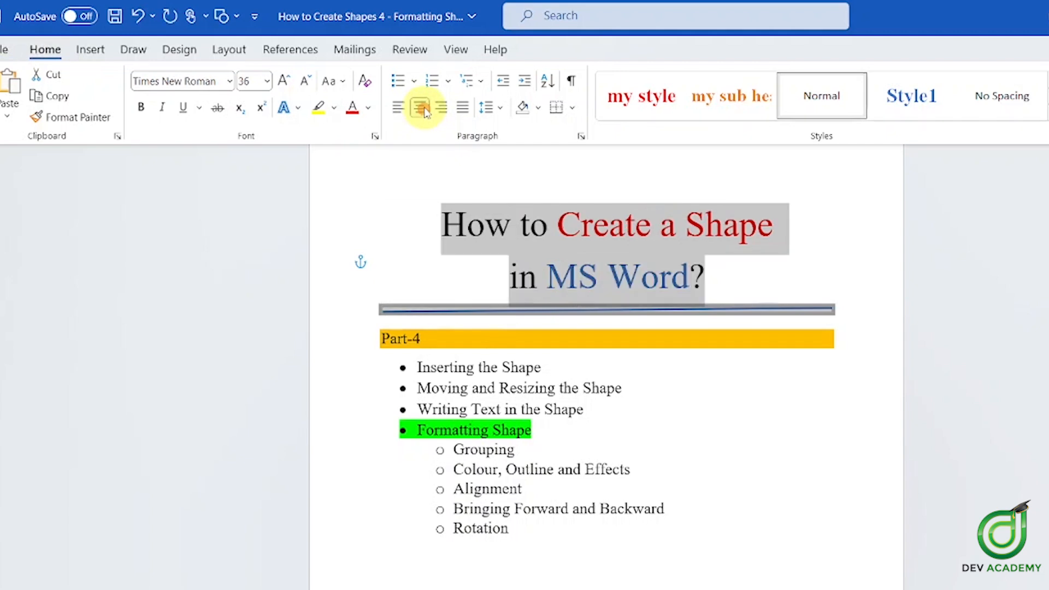
click(441, 109)
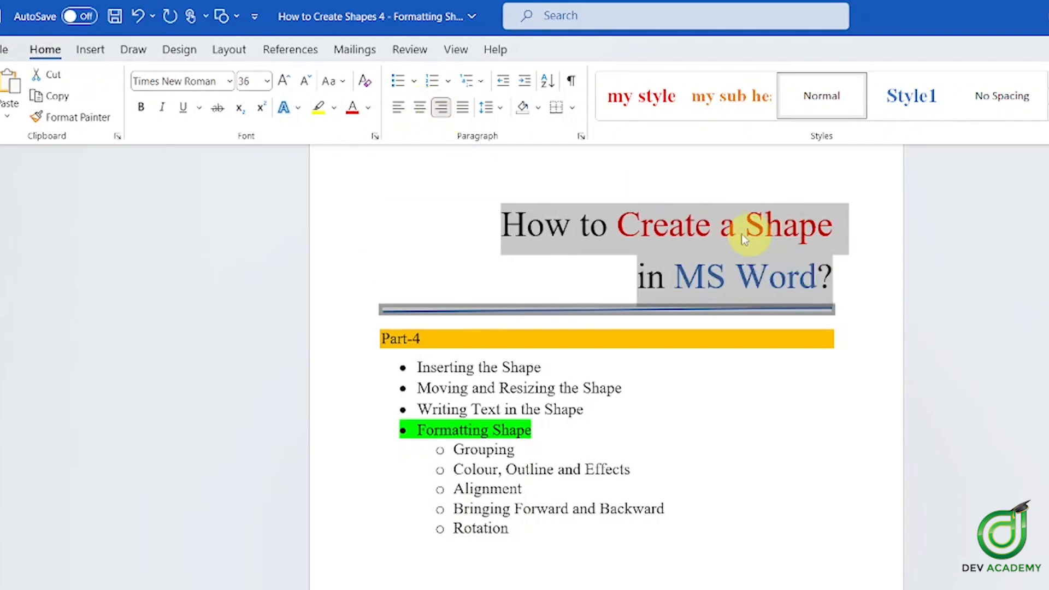
click(400, 109)
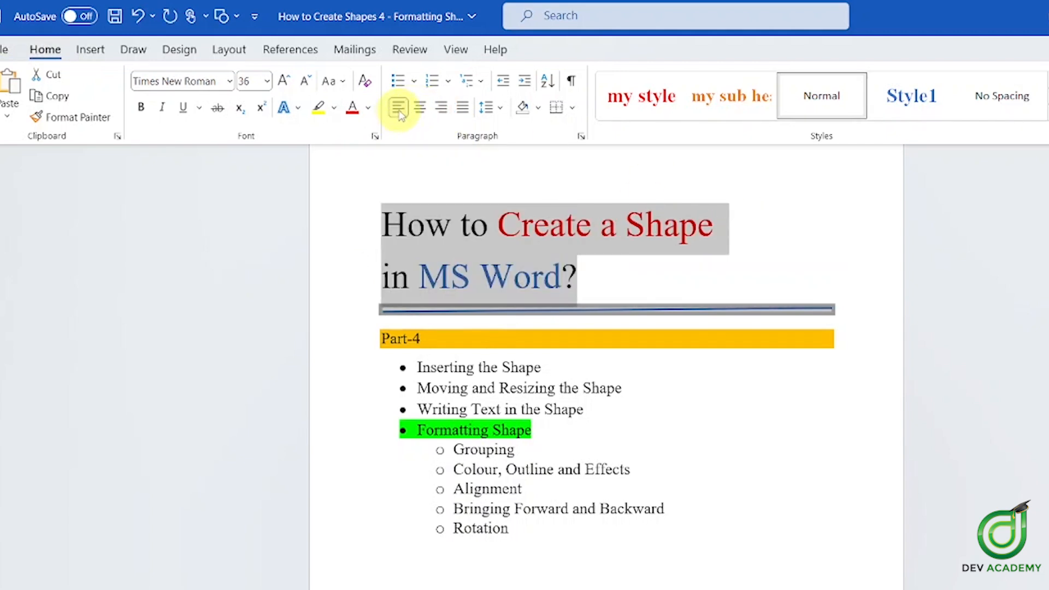
scroll(605, 225, down, 10)
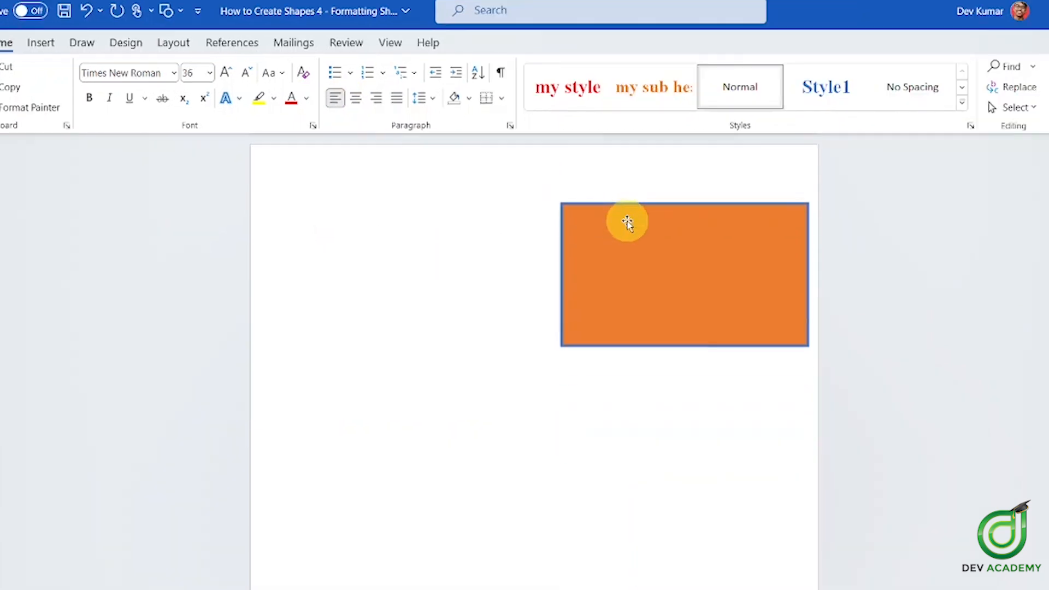
scroll(704, 301, up, 1)
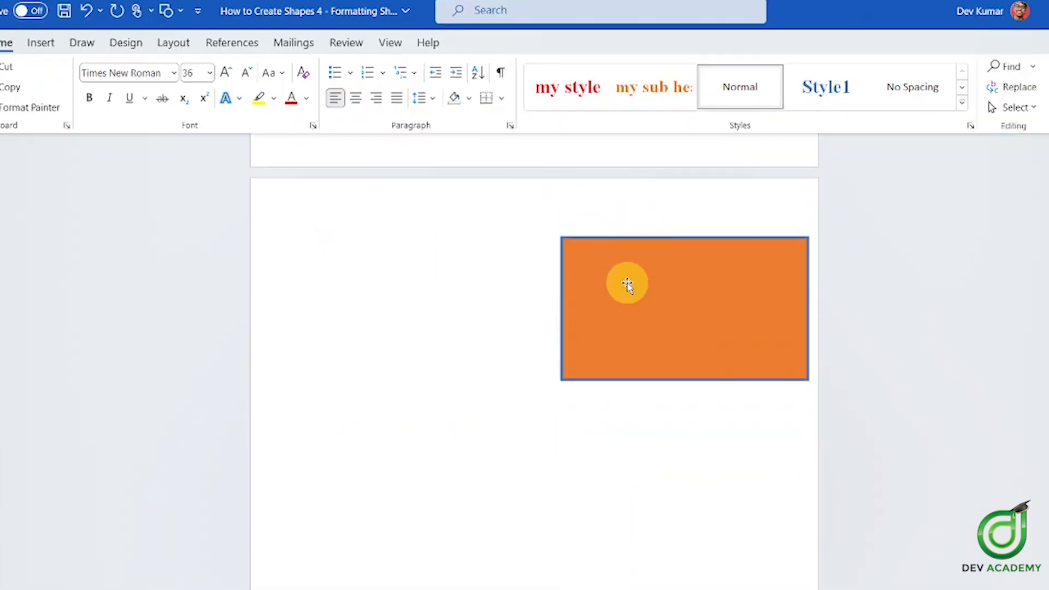
scroll(603, 281, down, 1)
click(595, 295)
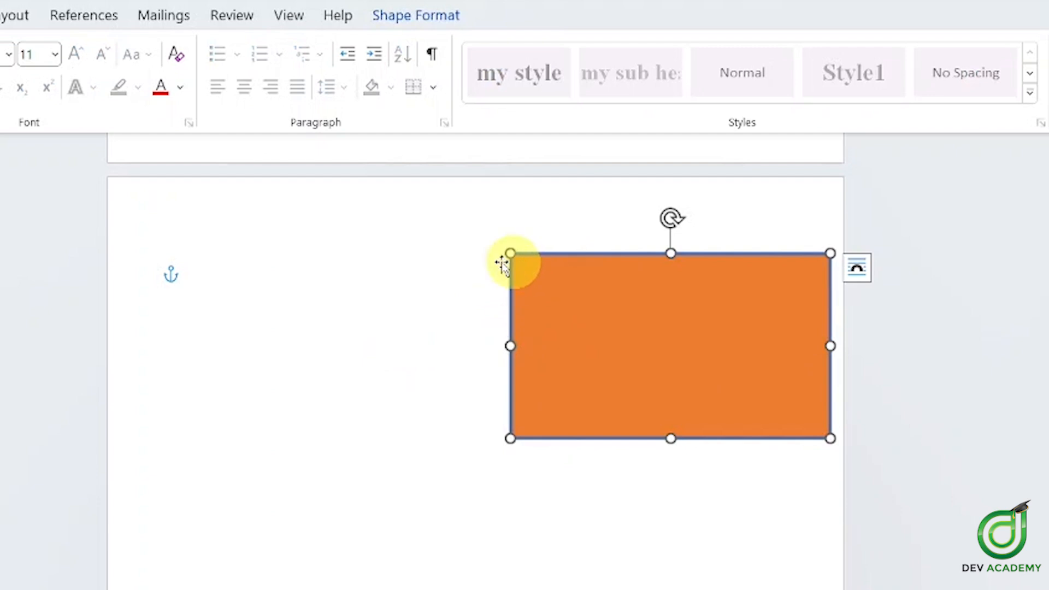
Align the orange rectangle to the left margin, then centre it horizontally
click(415, 17)
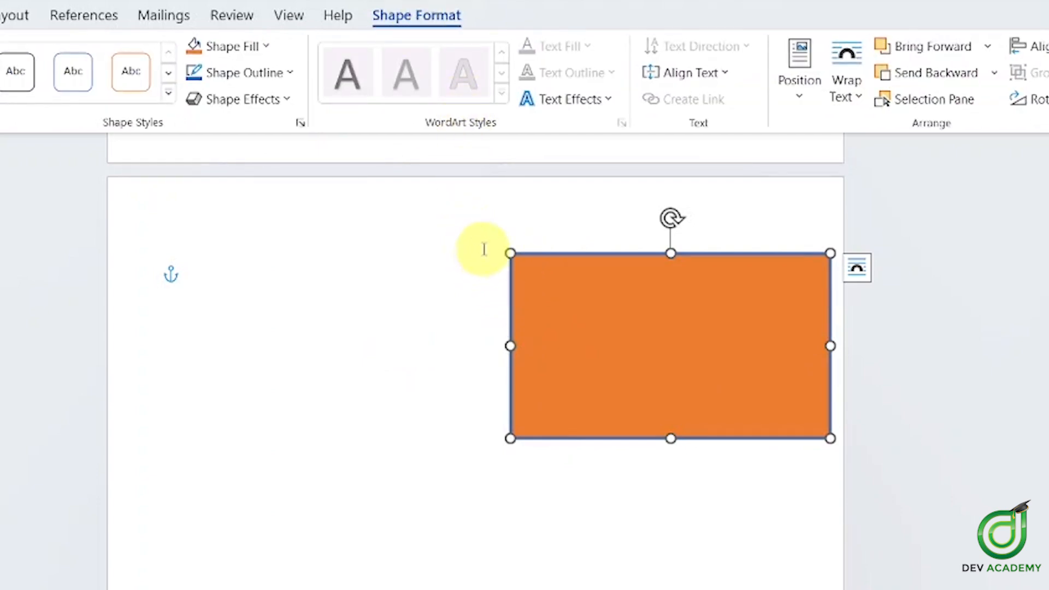
scroll(485, 243, up, 1)
scroll(493, 236, down, 2)
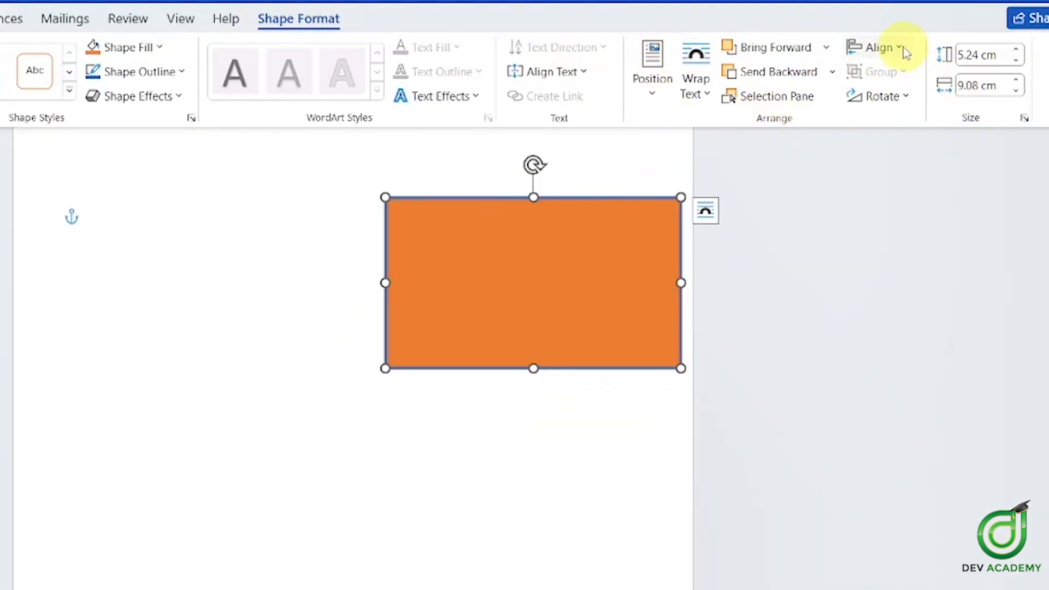
click(897, 50)
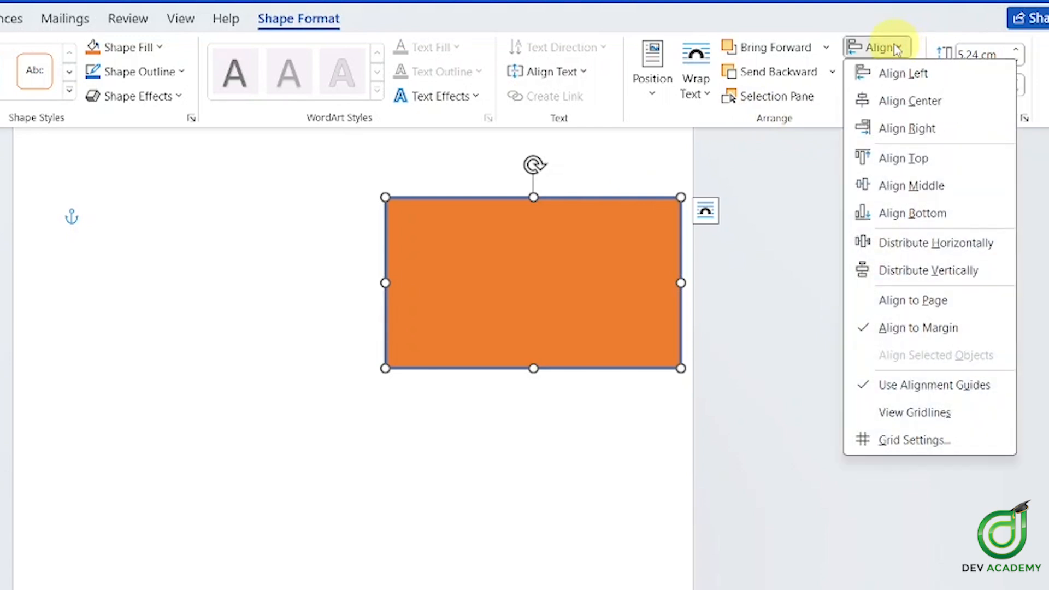
click(903, 74)
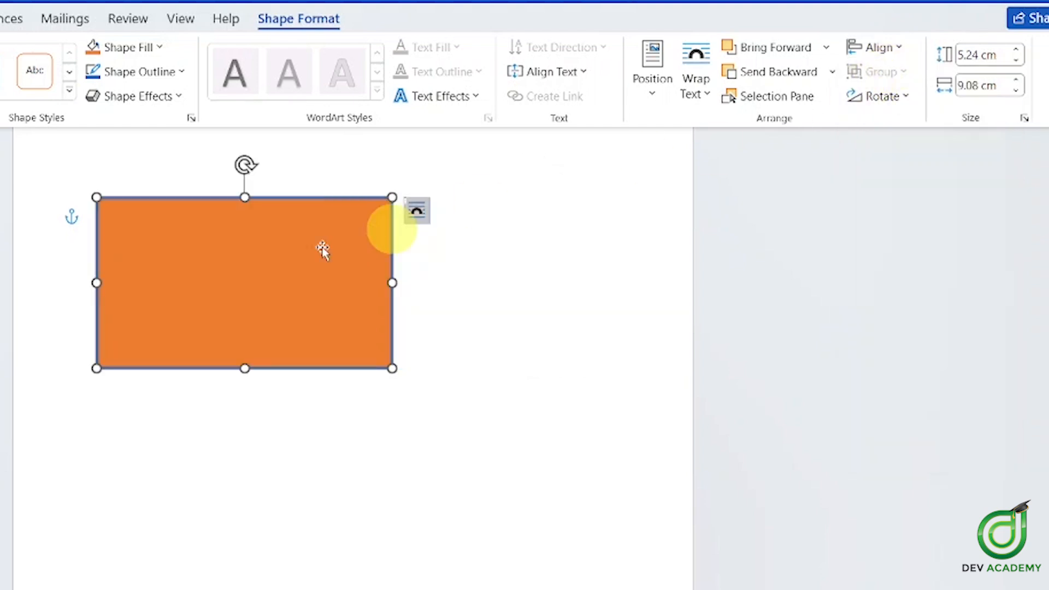
scroll(631, 241, up, 1)
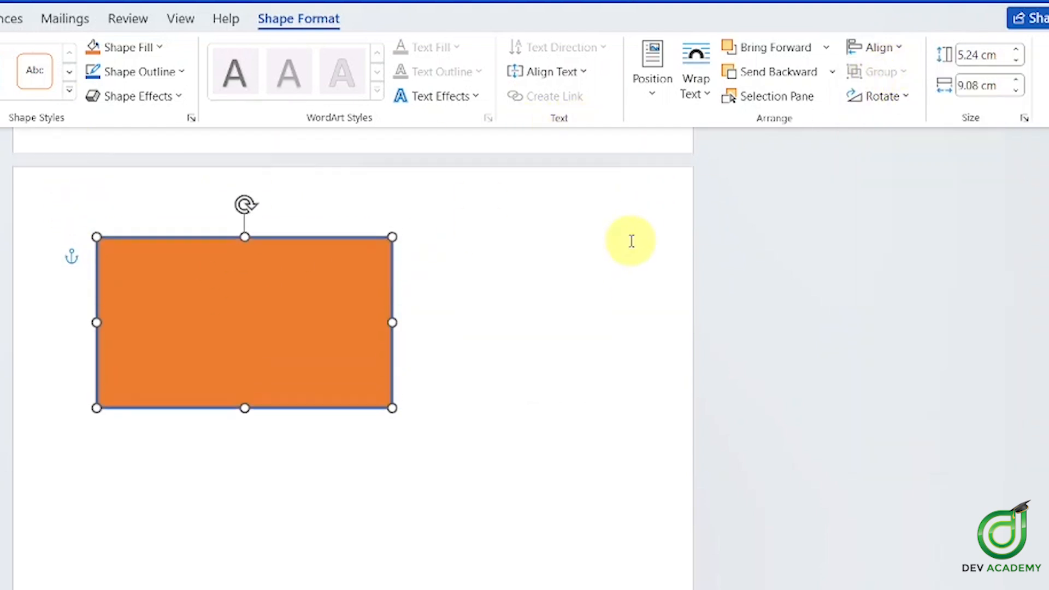
click(893, 47)
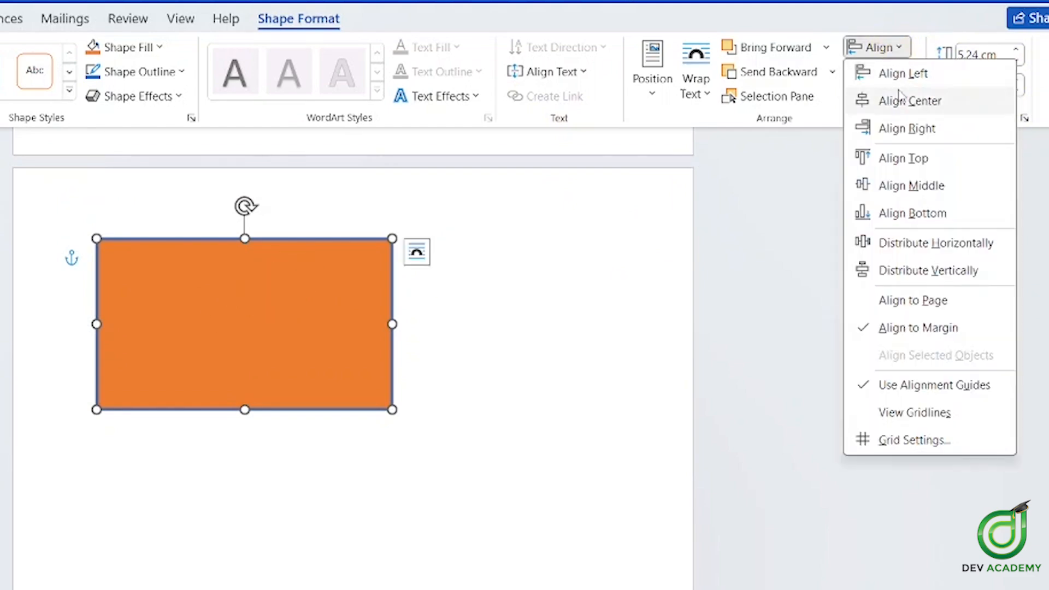
click(907, 100)
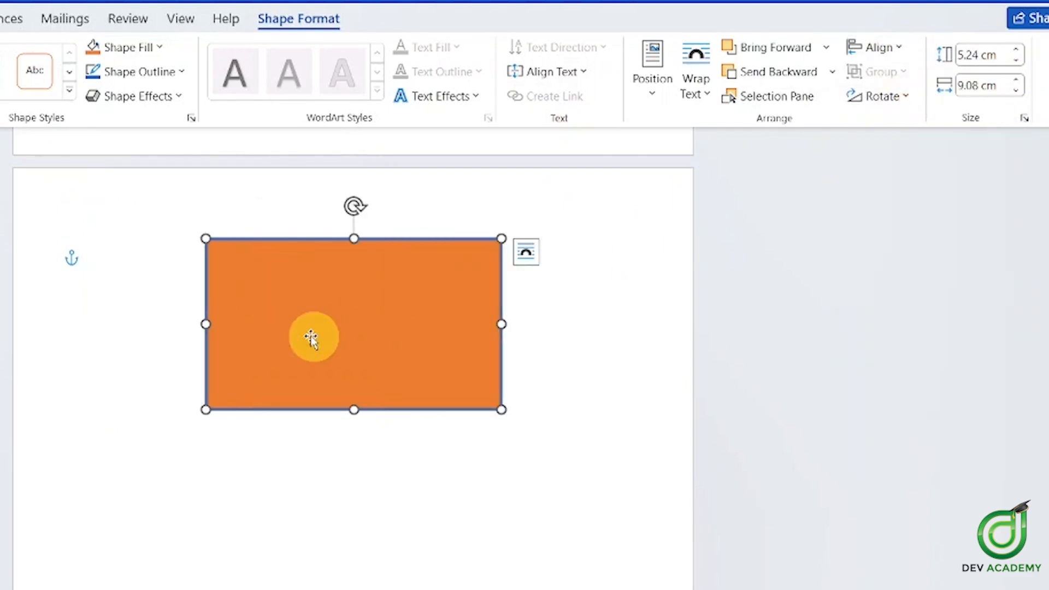
Align the rectangle to the right margin, then centre it horizontally again
click(877, 47)
click(904, 129)
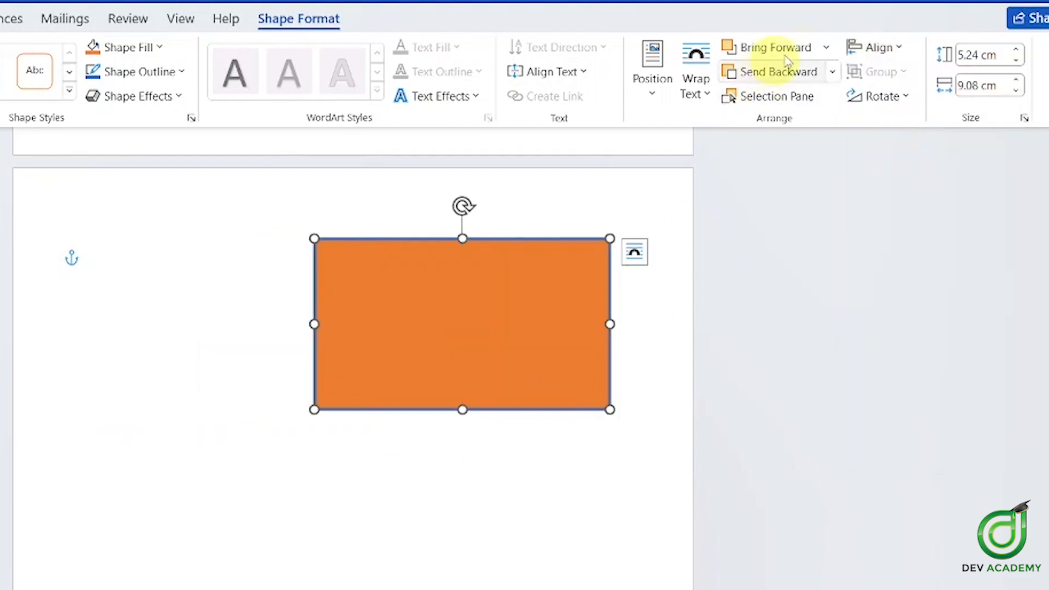
click(874, 46)
click(915, 104)
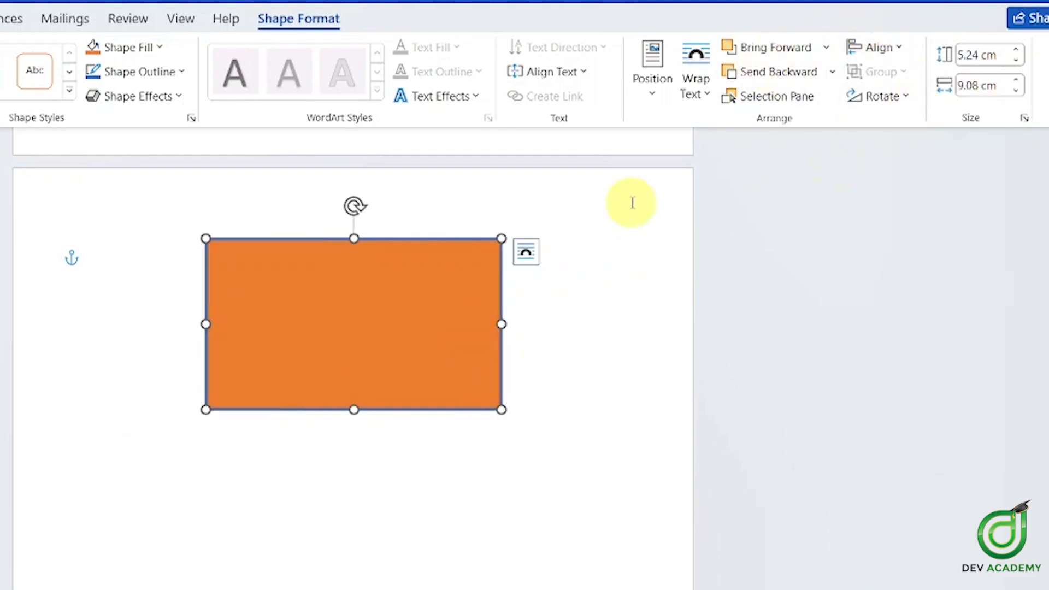
click(878, 48)
click(320, 328)
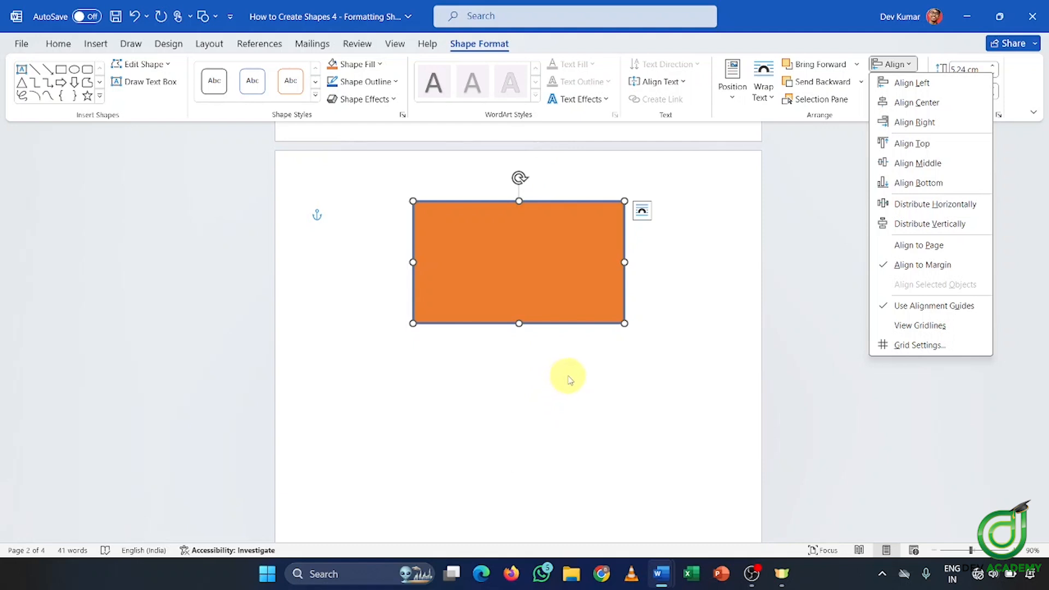
Align the orange rectangle to the page's vertical middle, then the bottom, then the top
scroll(570, 380, down, 4)
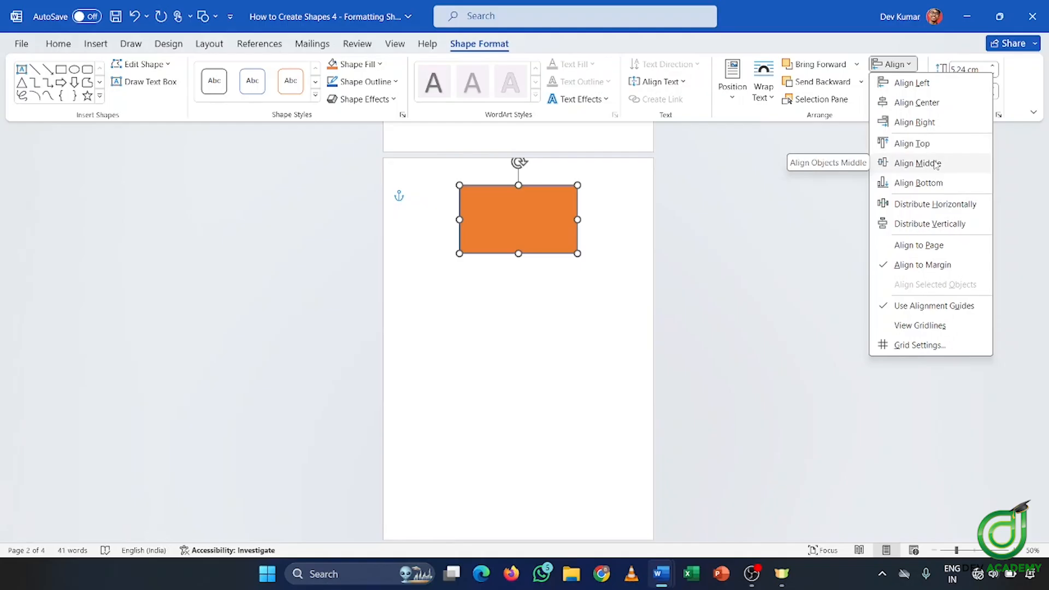
click(874, 203)
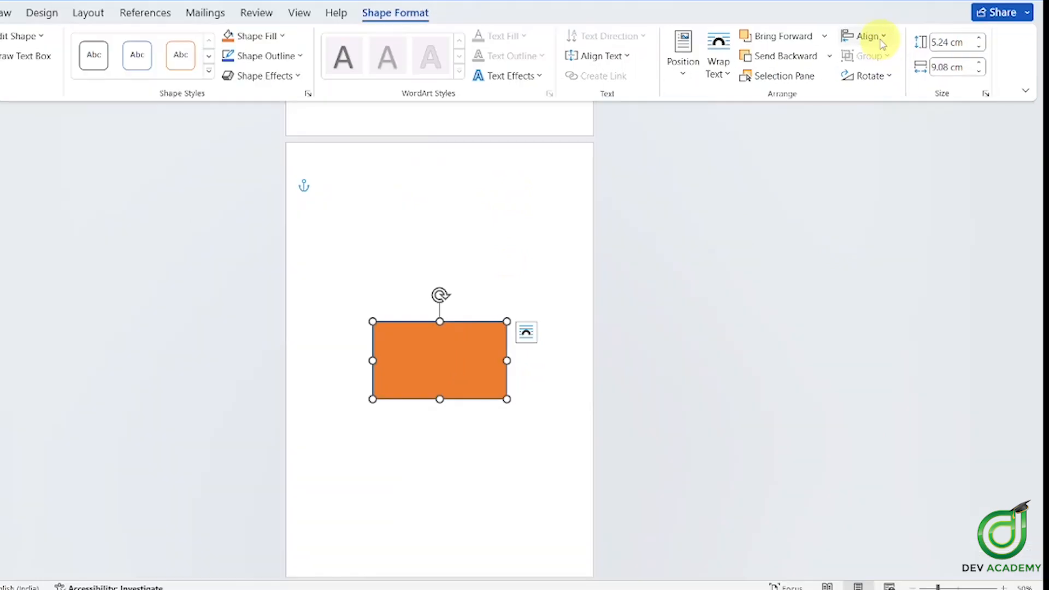
click(869, 36)
click(920, 171)
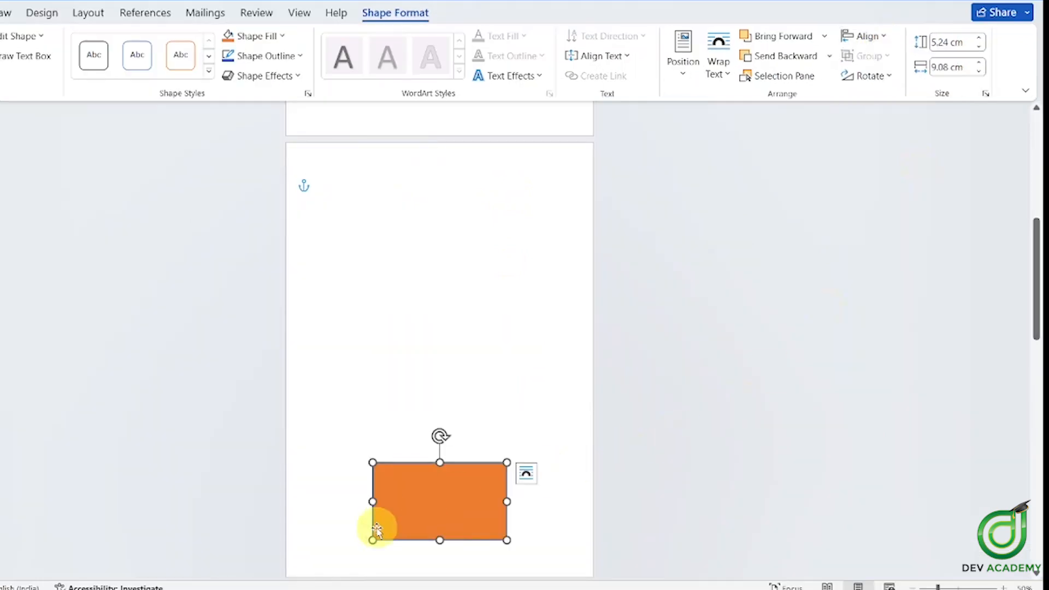
click(869, 36)
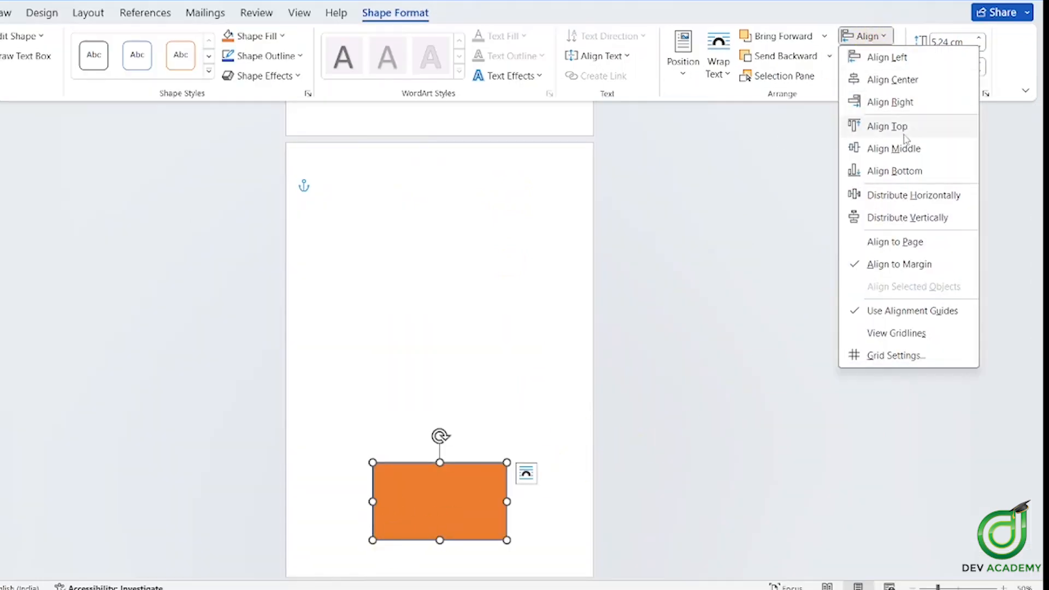
click(903, 131)
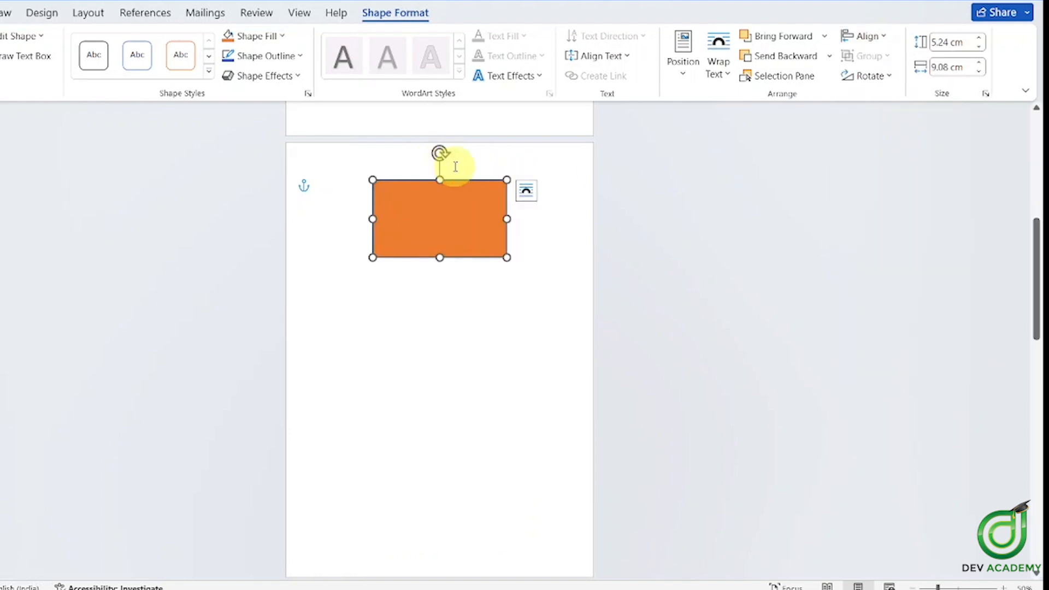
Keep the rectangle centred horizontally and scroll down to the page of six sample shapes
click(863, 36)
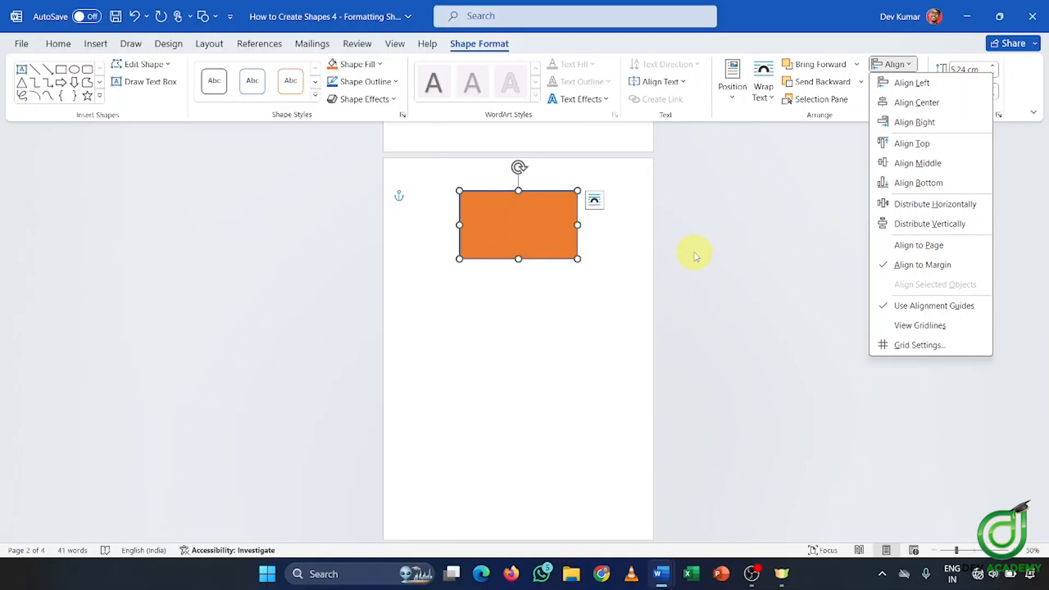
click(640, 251)
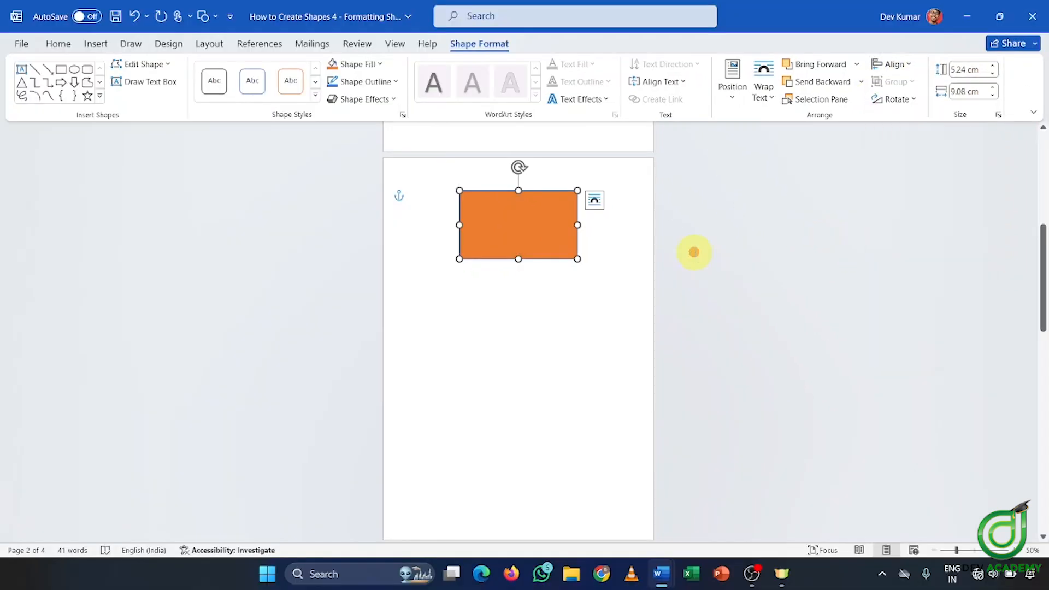
scroll(649, 248, down, 5)
scroll(713, 219, up, 5)
click(888, 64)
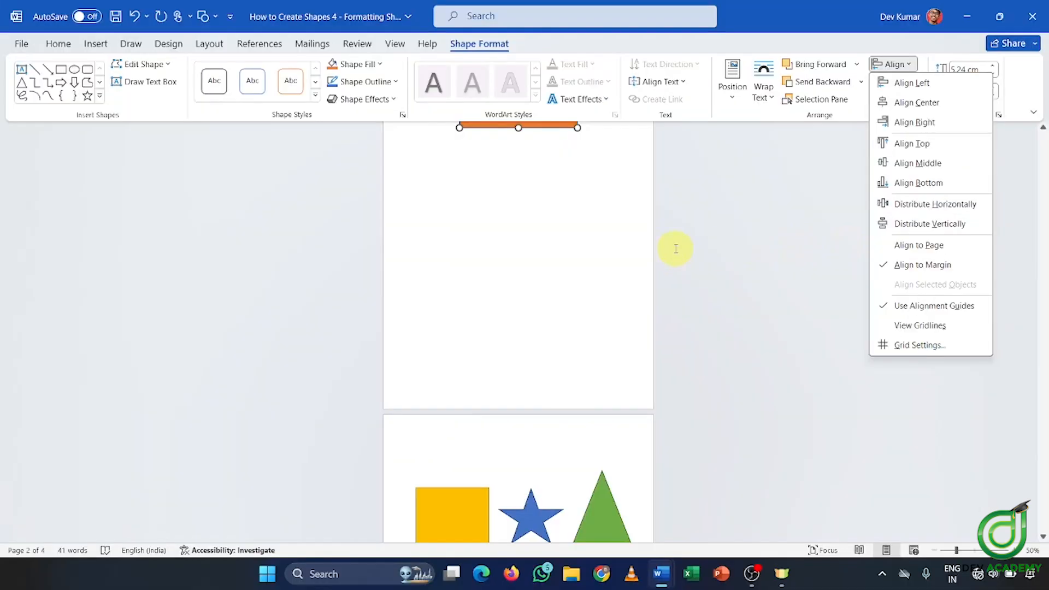
scroll(489, 335, down, 5)
click(467, 287)
Drag the blue star right so it sits against the triangle
click(530, 287)
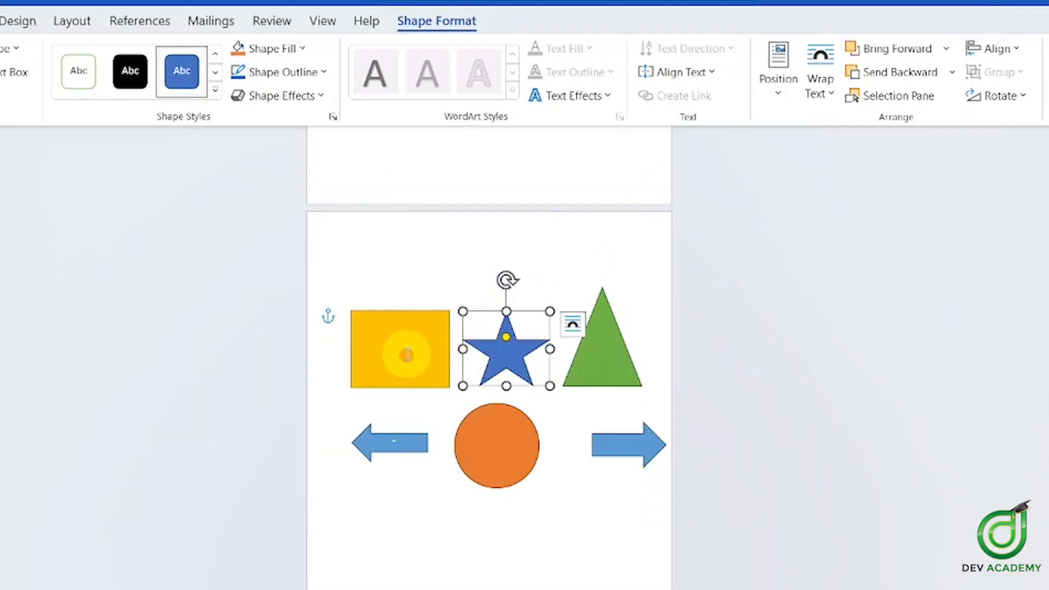
click(406, 355)
drag(495, 348, 509, 341)
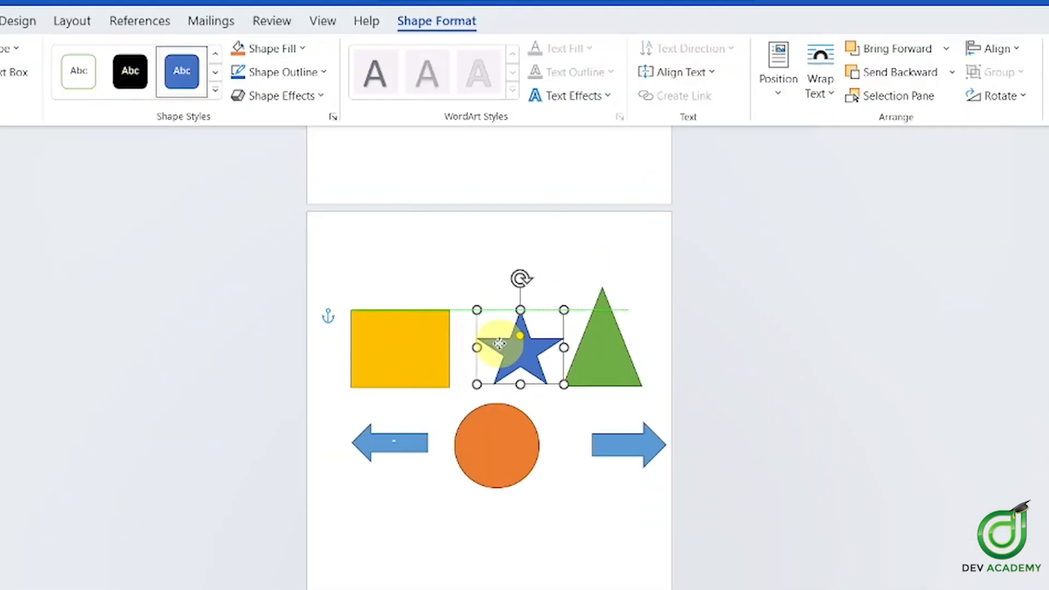
click(733, 356)
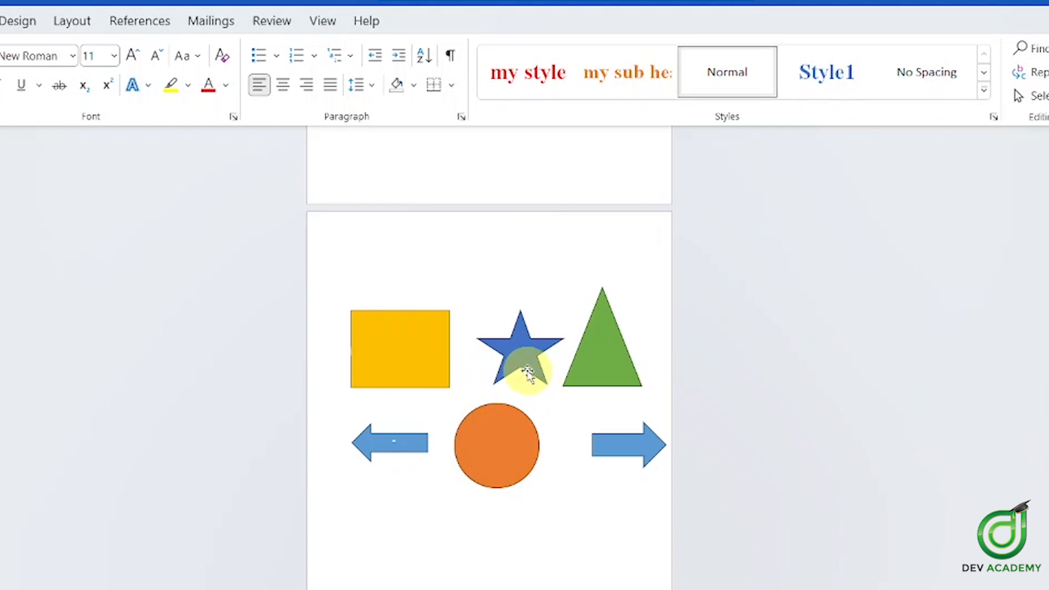
Select the square, star and triangle together and bring up their Shape Format alignment options
click(445, 367)
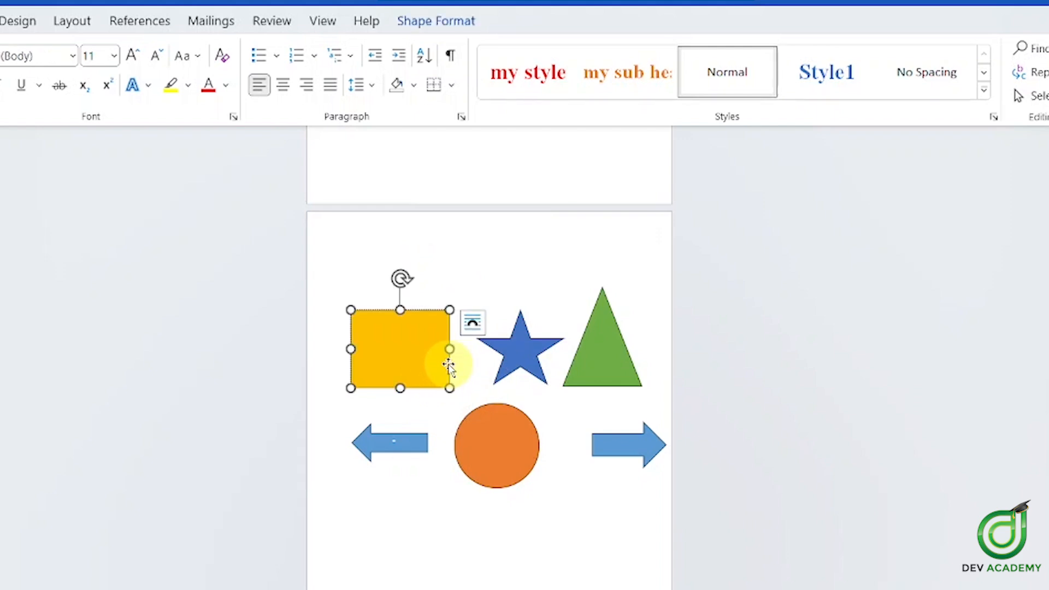
shift+click(518, 358)
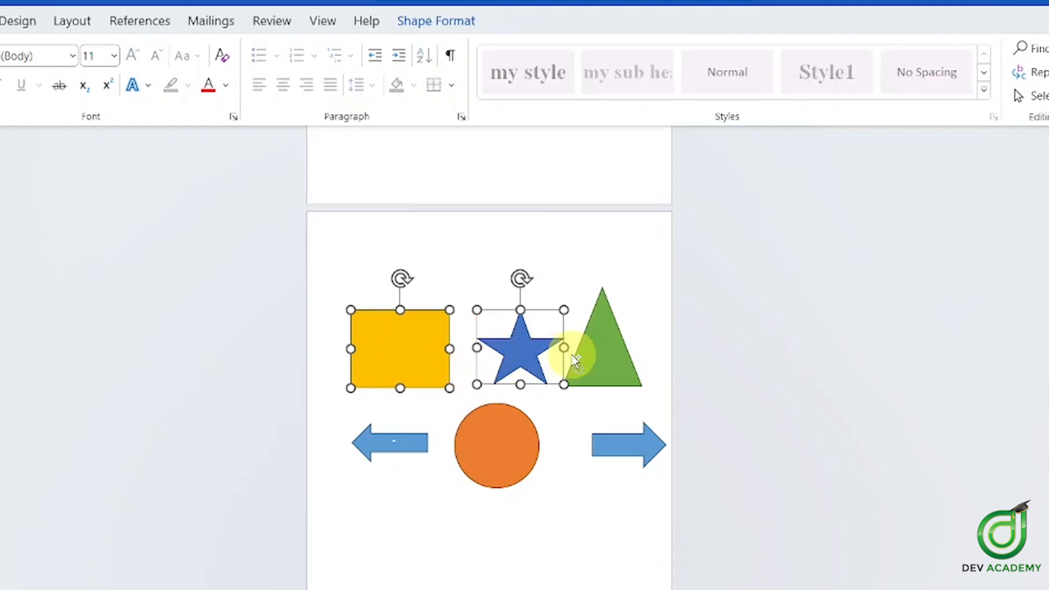
shift+click(583, 358)
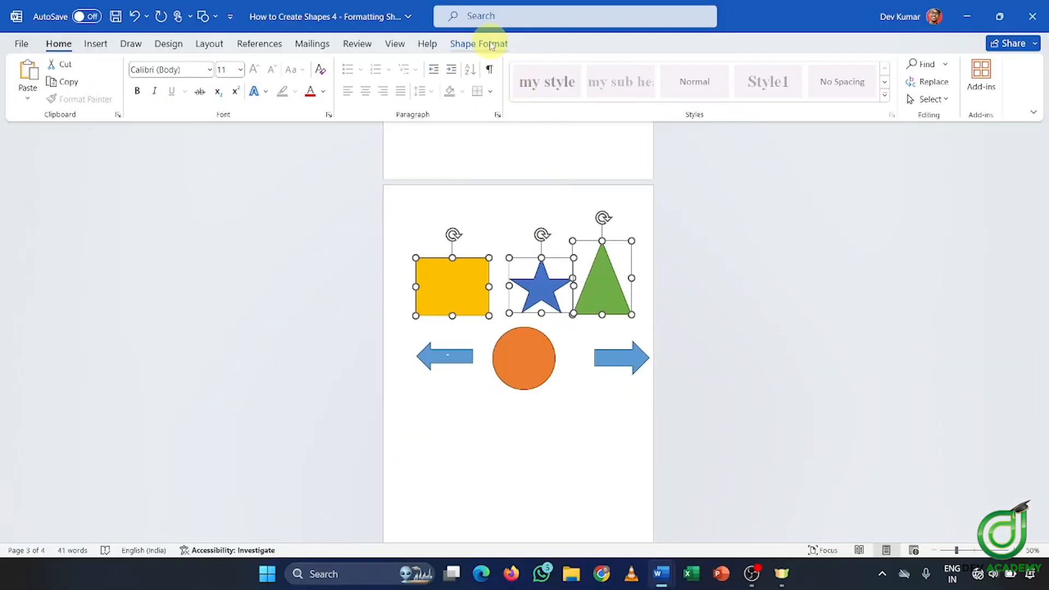
click(492, 45)
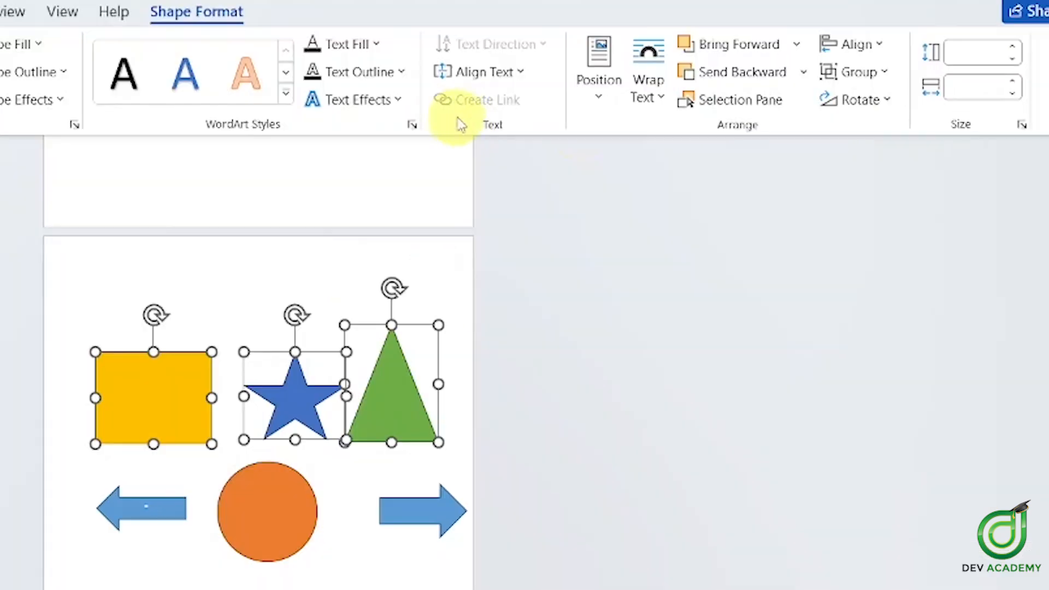
click(884, 66)
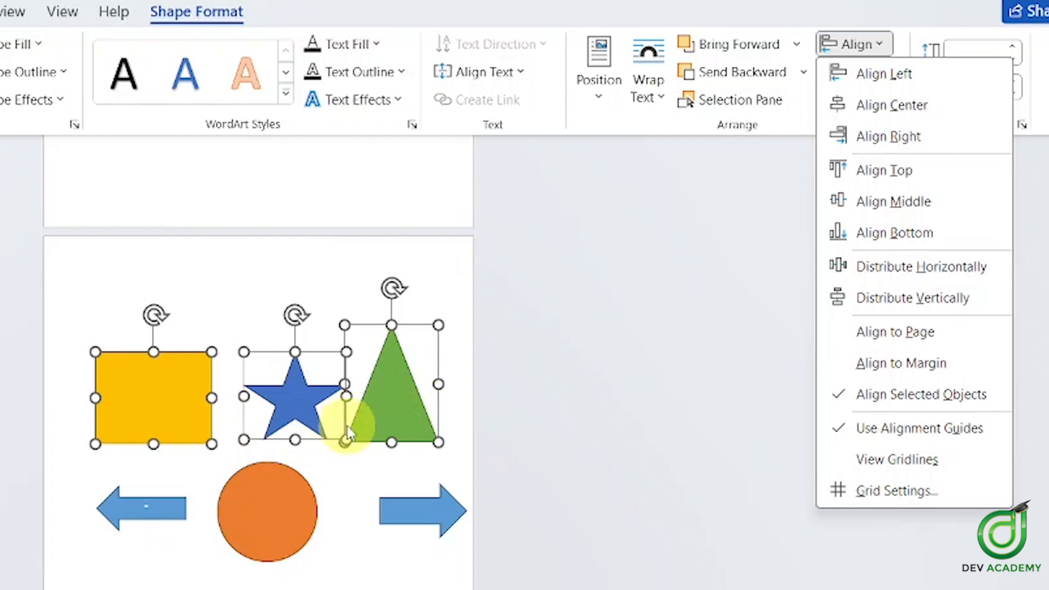
Space the square, star and triangle evenly, then select the left arrow, orange circle and right arrow
click(846, 266)
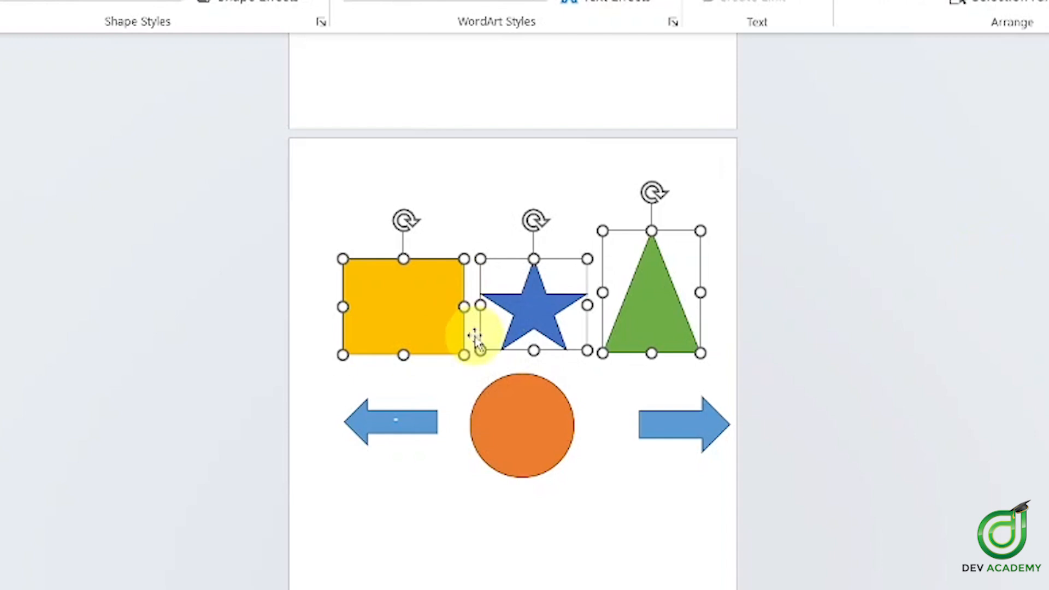
click(566, 405)
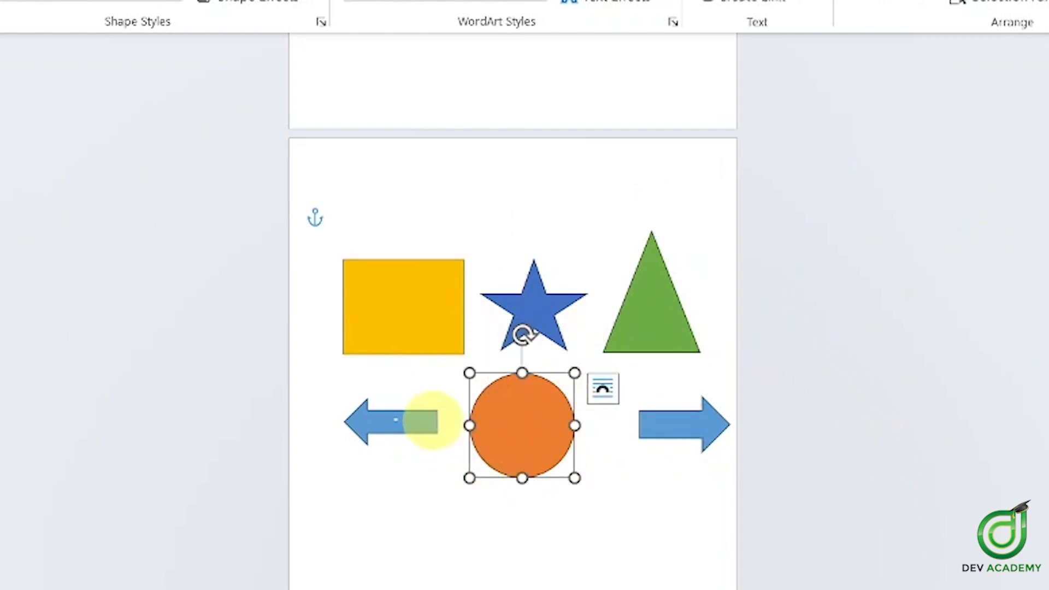
click(428, 421)
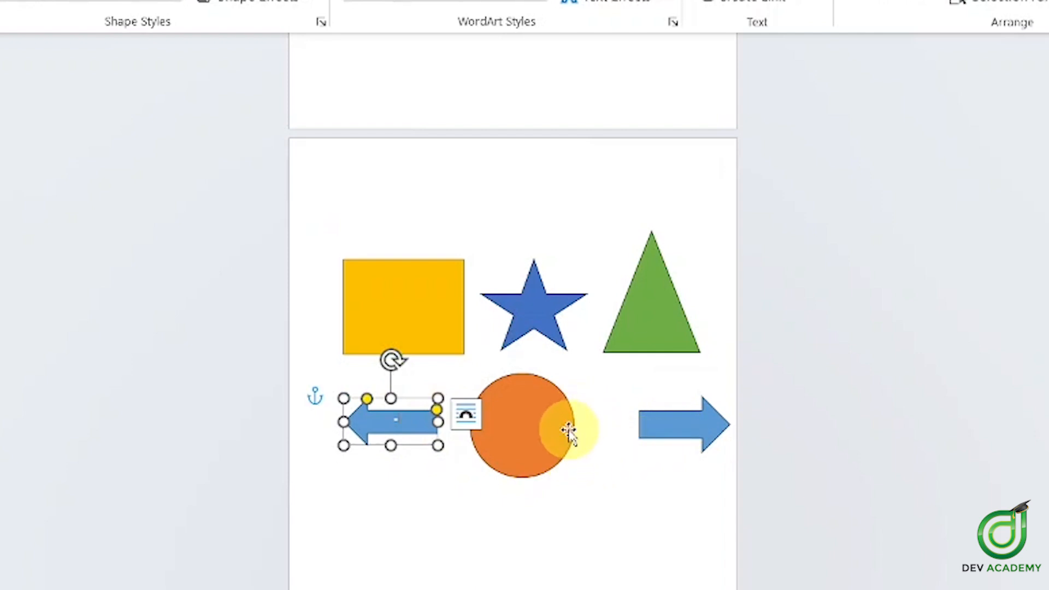
shift+click(568, 429)
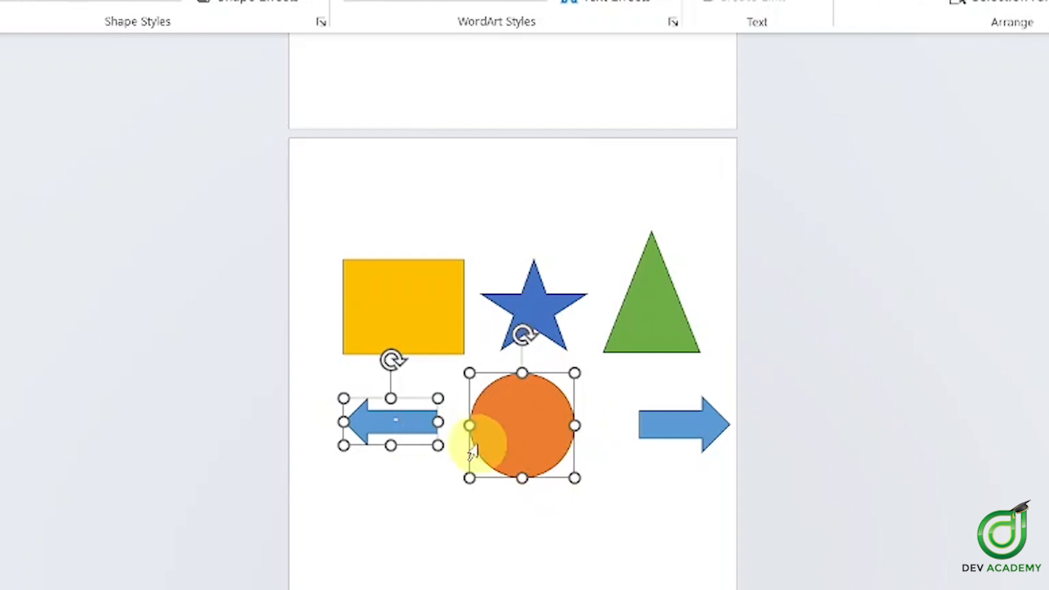
shift+click(652, 436)
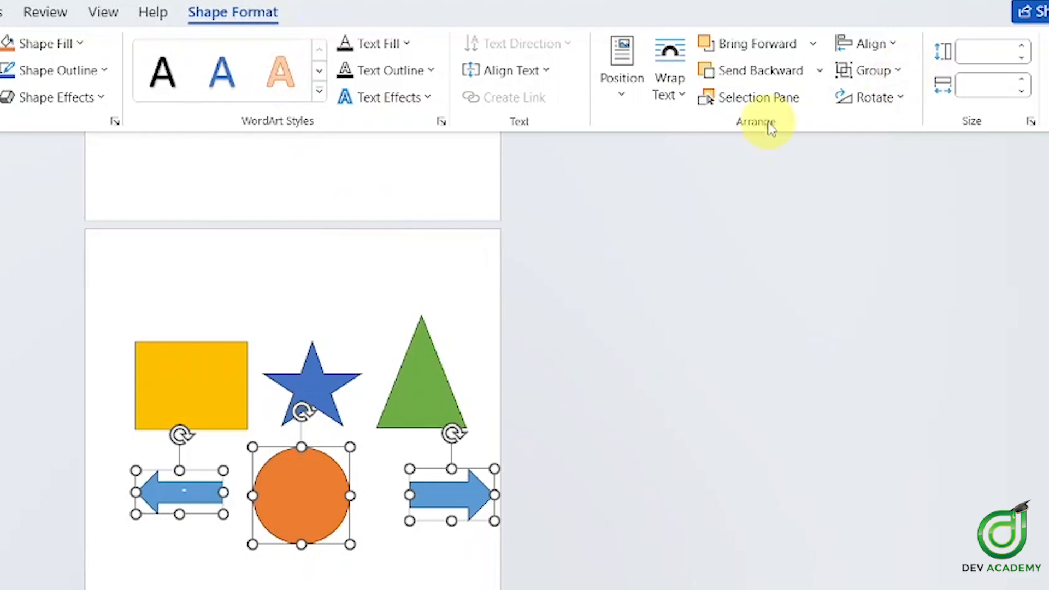
Apply Distribute Horizontally, then Distribute Vertically, to the two arrows and orange circle
click(860, 47)
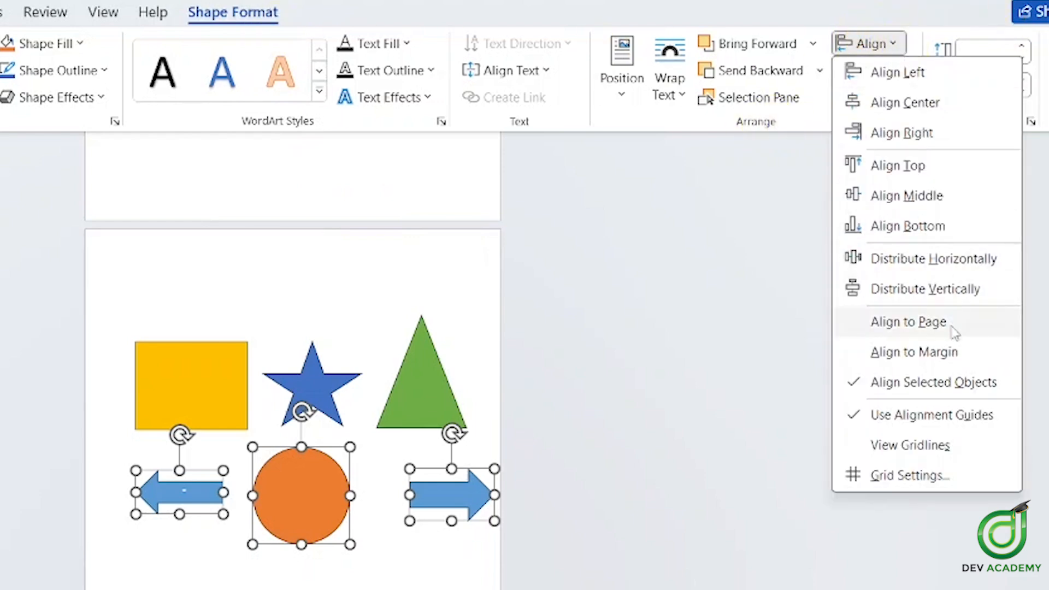
click(937, 266)
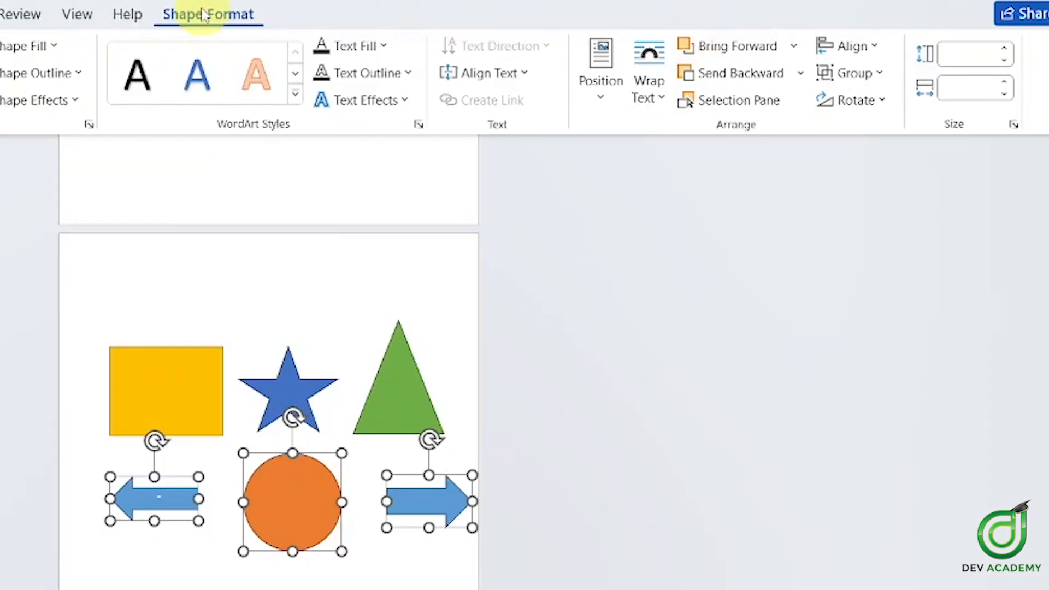
click(859, 50)
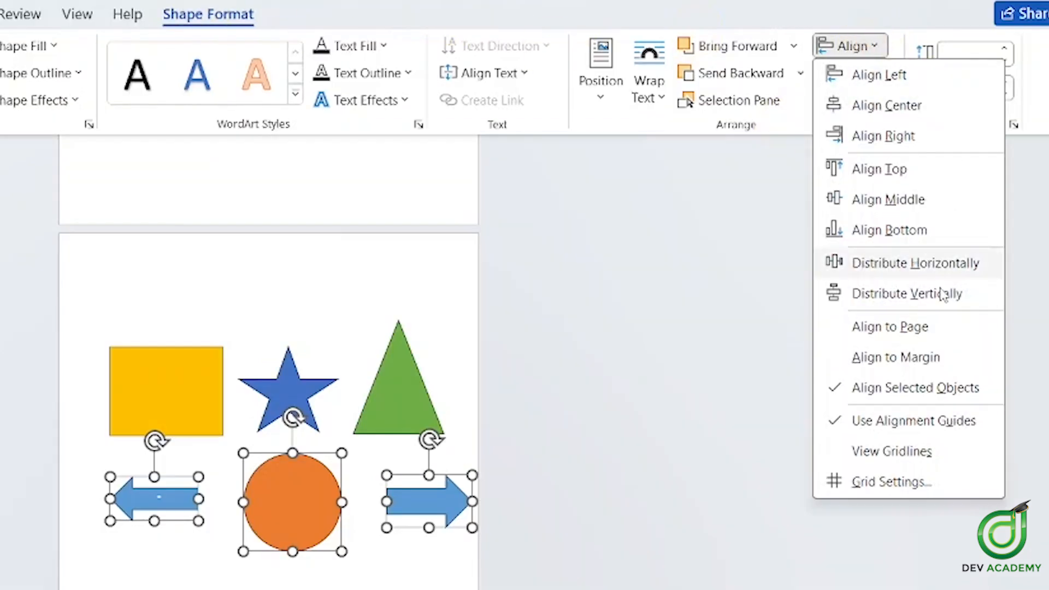
click(910, 300)
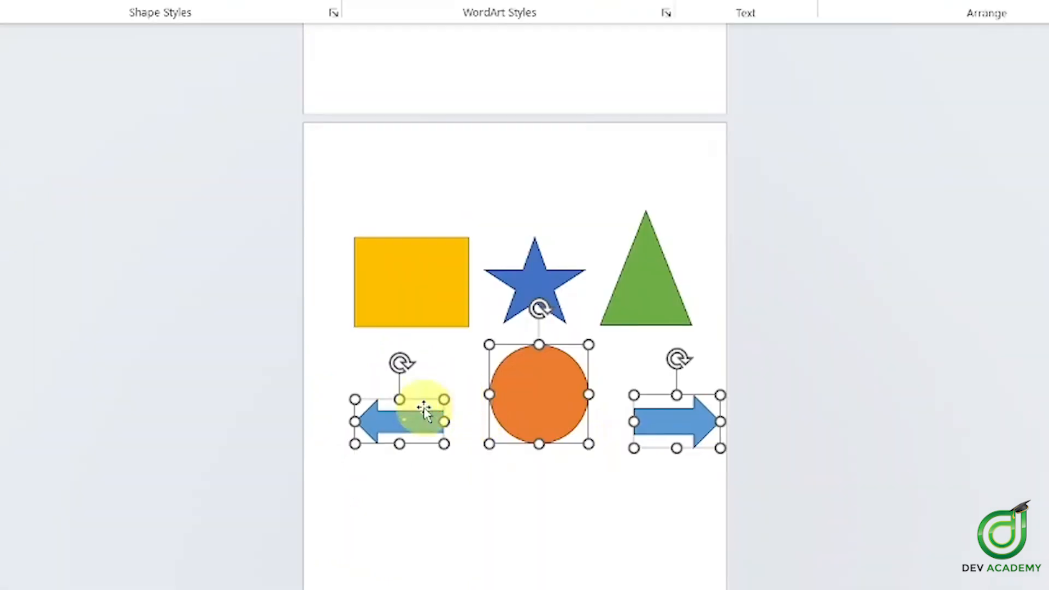
Shift the arrow-and-circle row slightly right and raise the left arrow
mouse_move(427, 432)
mouse_down()
mouse_move(424, 405)
mouse_move(437, 433)
mouse_up()
click(543, 531)
click(422, 414)
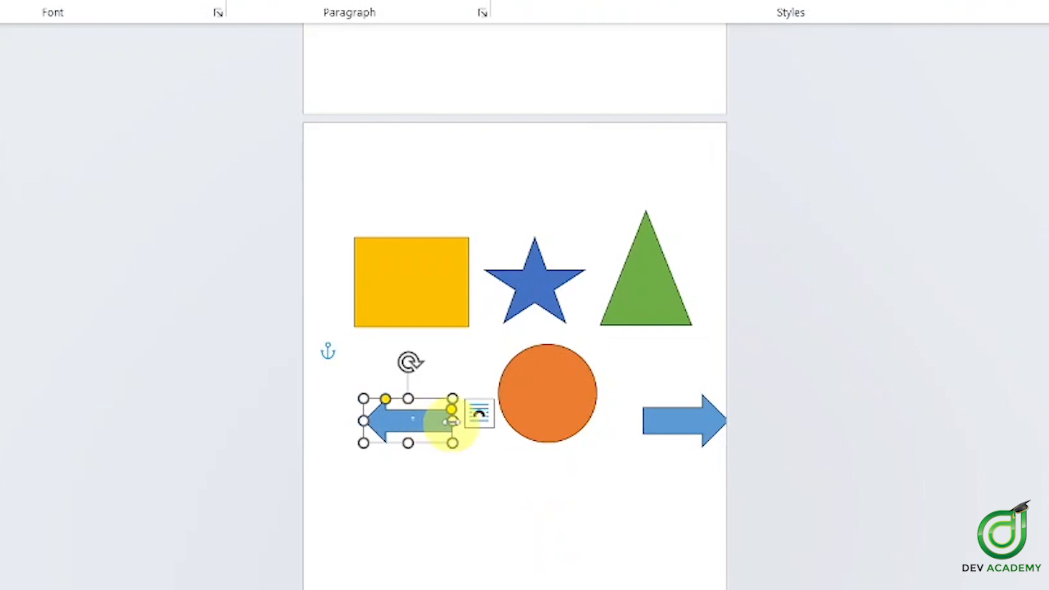
drag(447, 434, 455, 366)
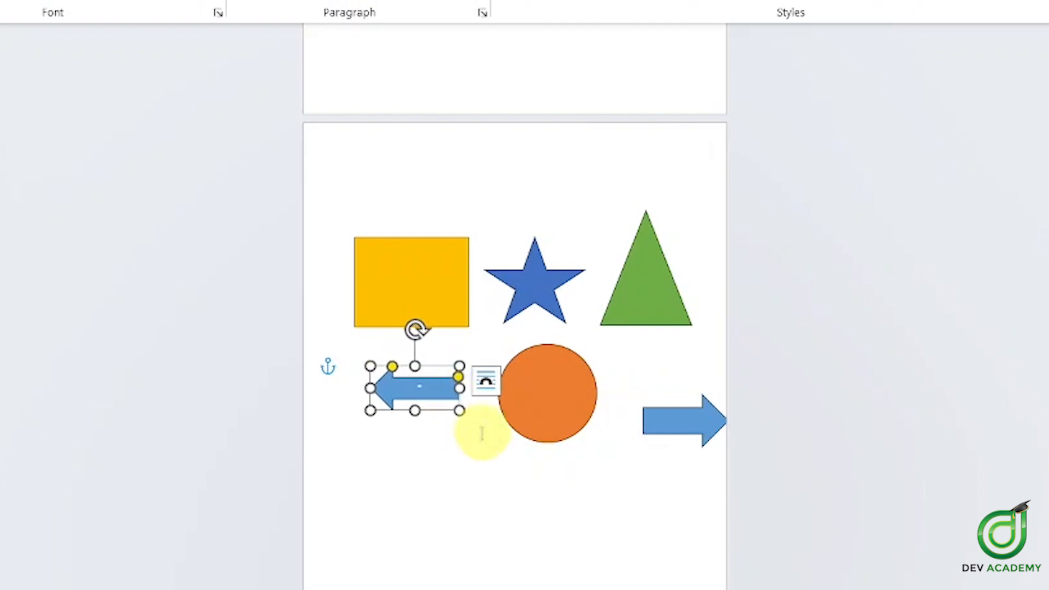
Distribute the left arrow and orange circle vertically so both arrows sit level beside the circle
click(509, 433)
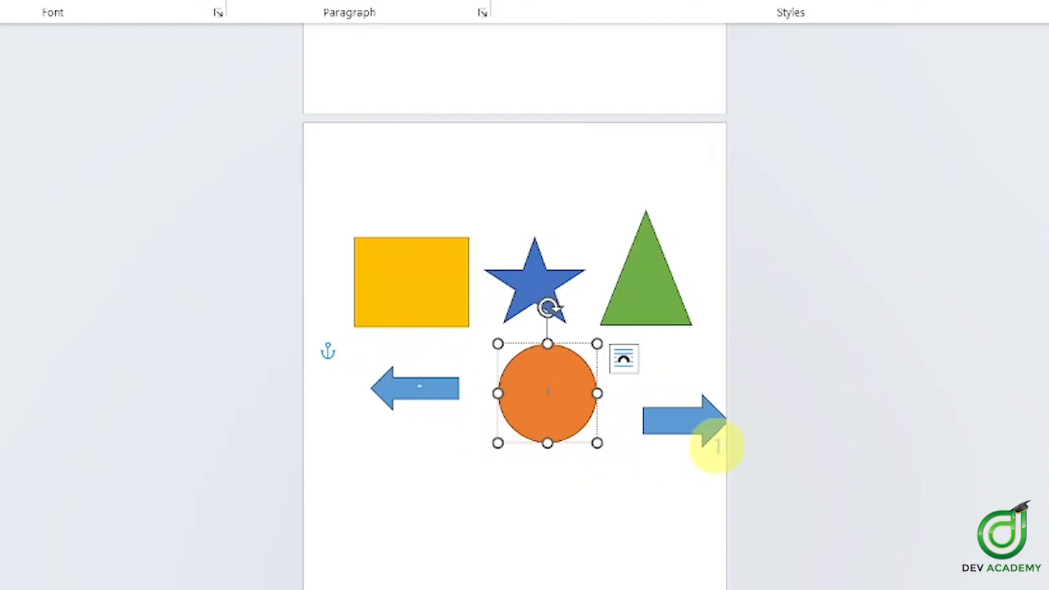
click(680, 434)
click(528, 427)
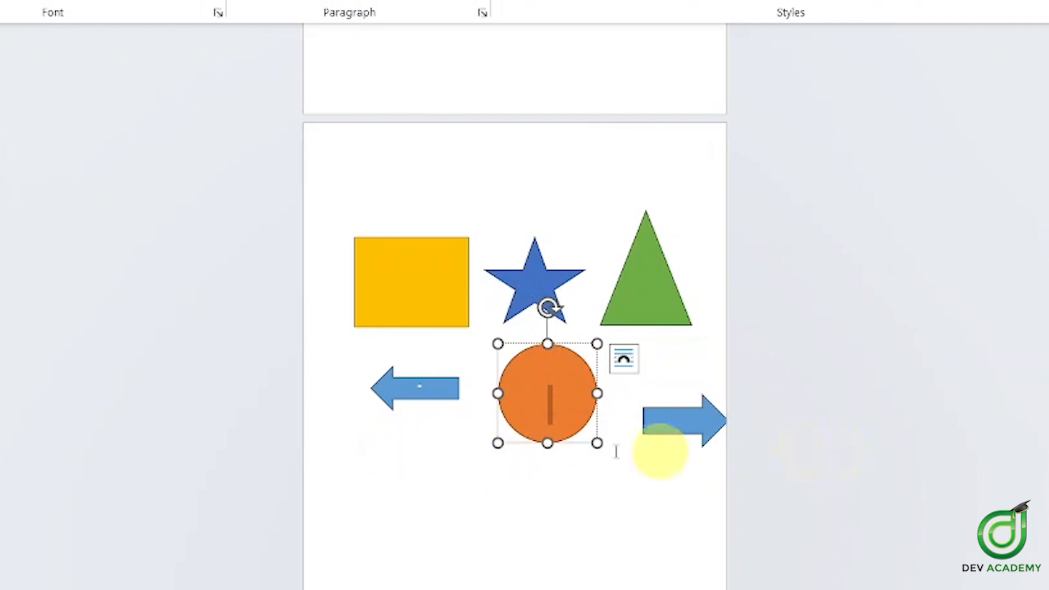
click(436, 386)
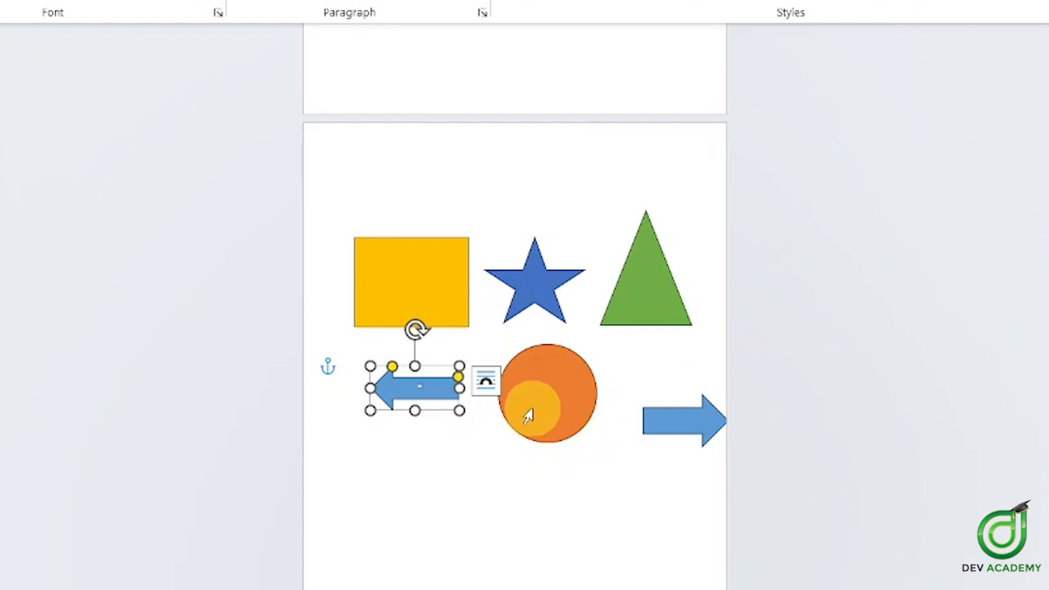
shift+click(589, 414)
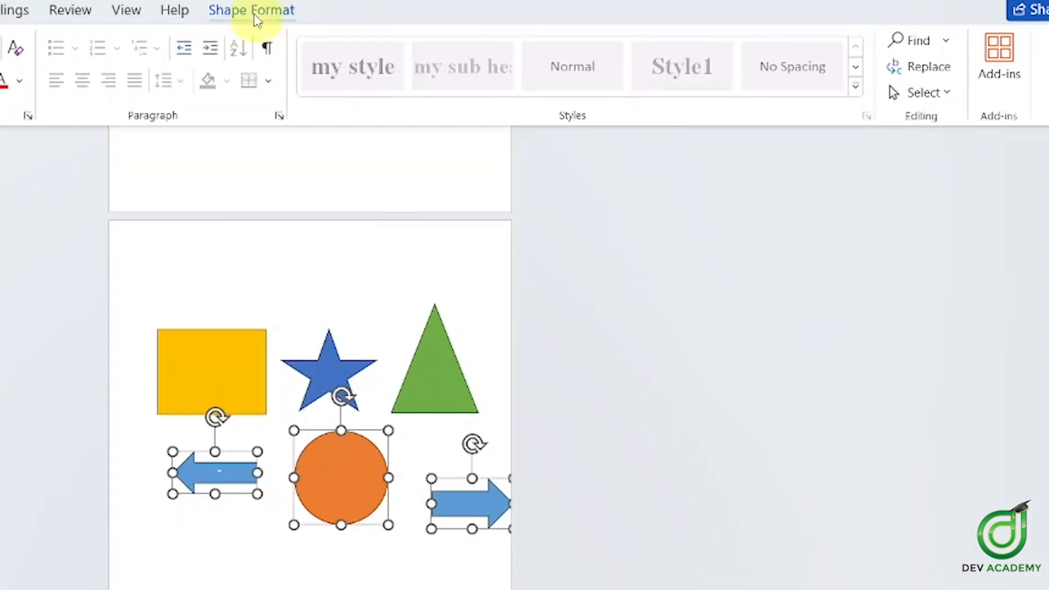
click(252, 10)
click(866, 48)
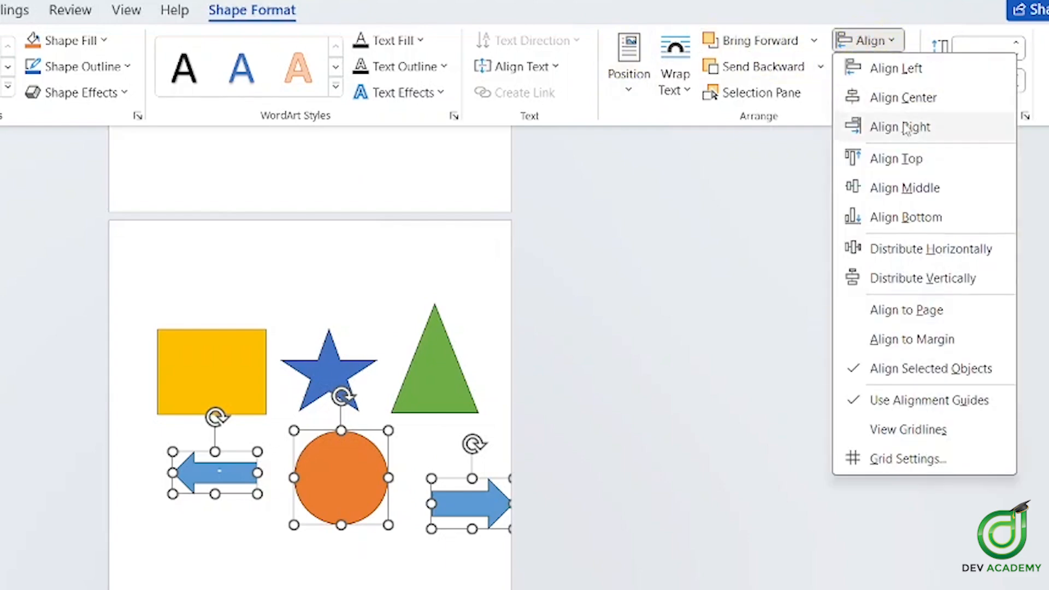
click(926, 292)
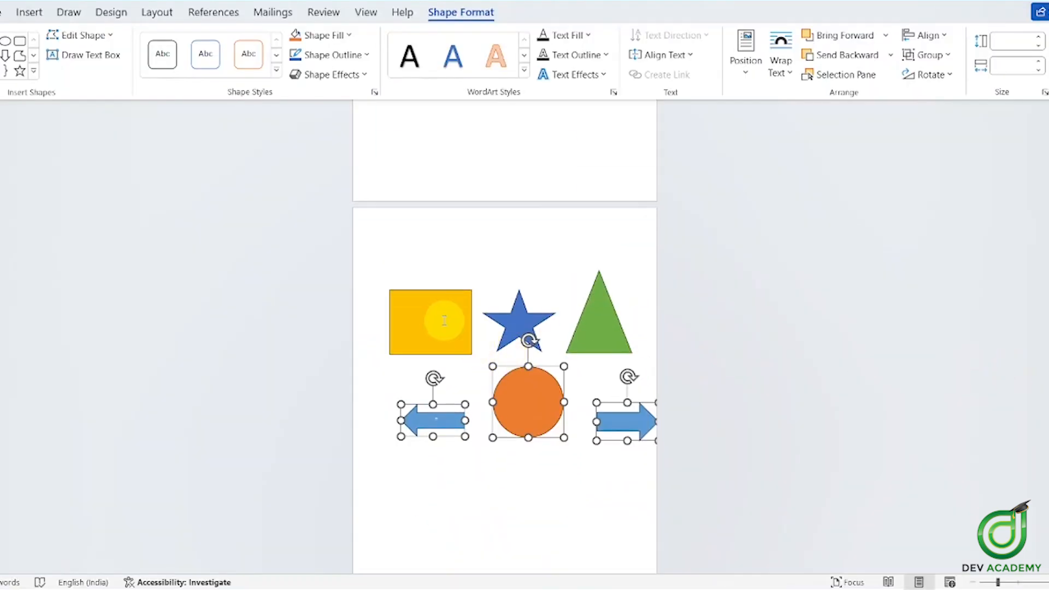
click(444, 321)
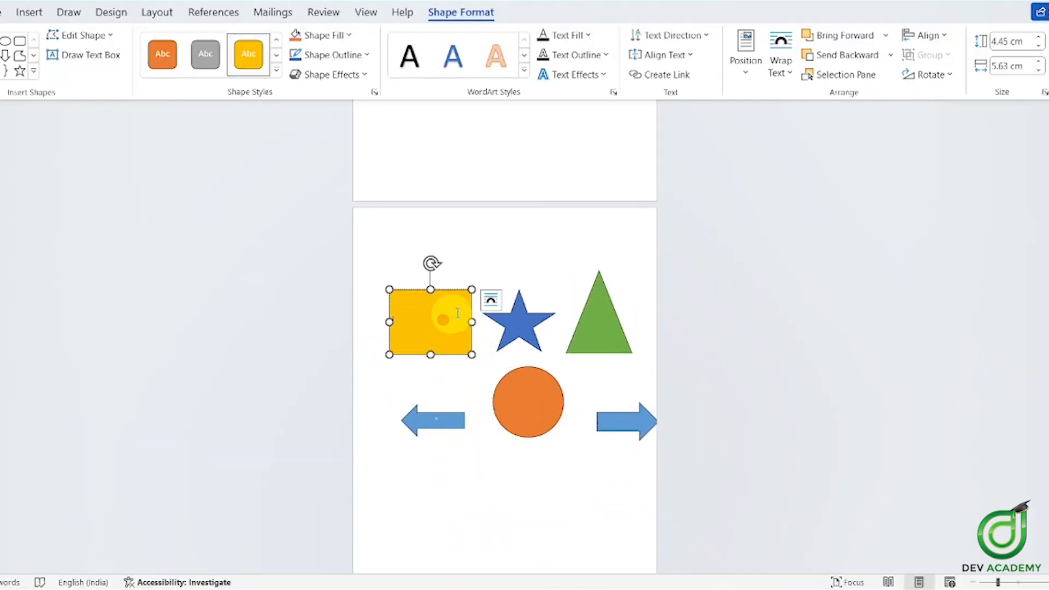
scroll(623, 241, down, 1)
click(534, 371)
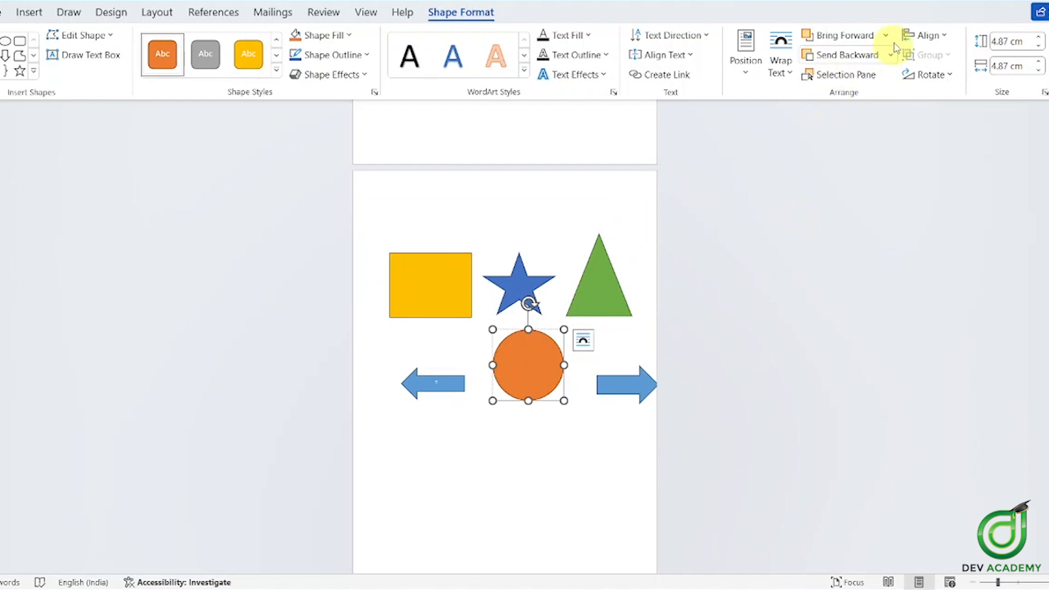
Align the orange circle to the top, bottom, middle, left and right in turn
click(928, 35)
click(949, 125)
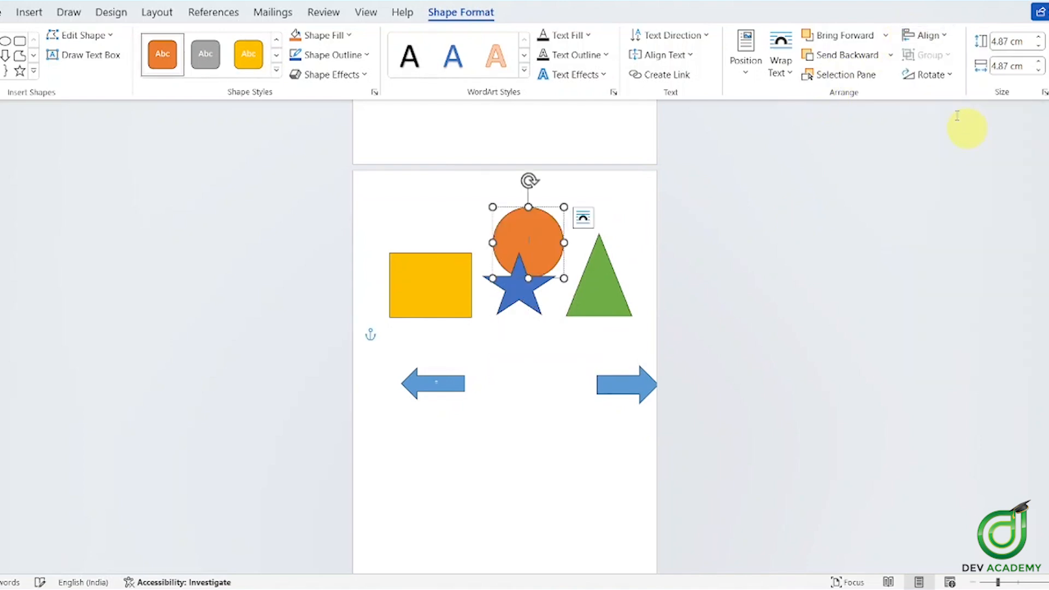
click(928, 35)
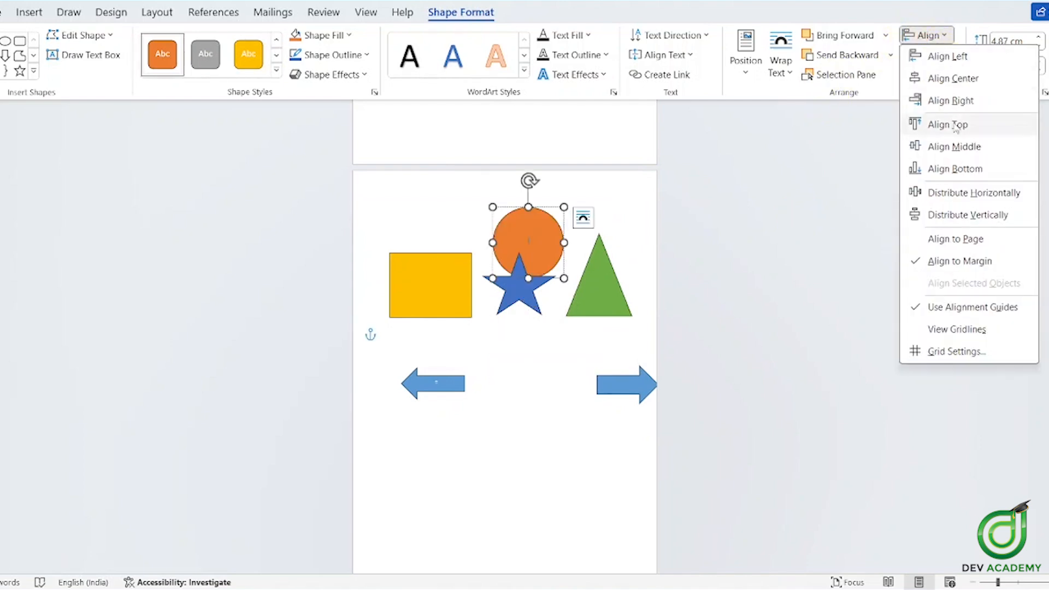
click(967, 167)
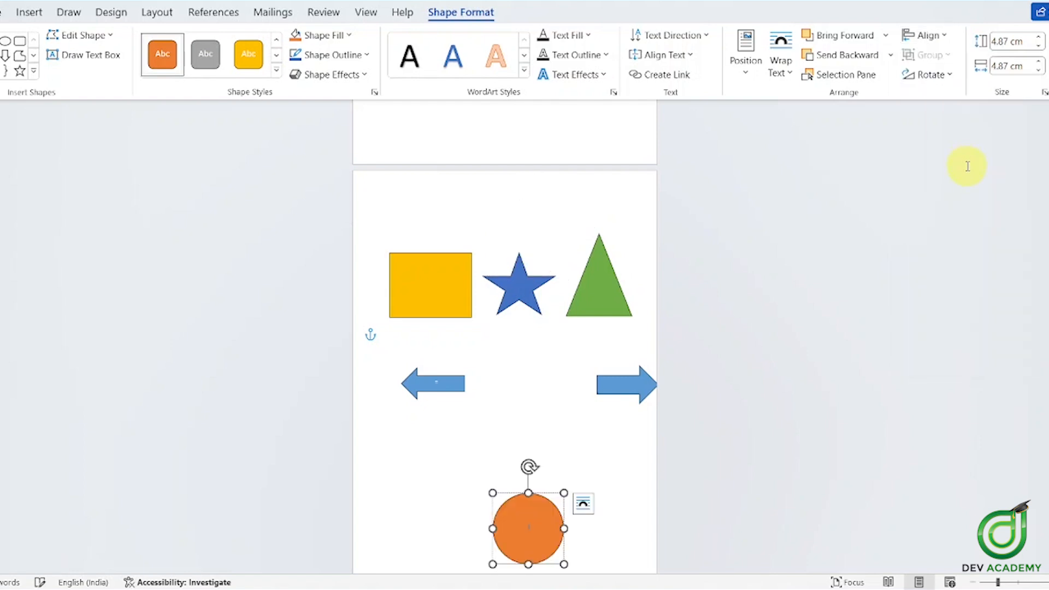
click(939, 35)
click(955, 146)
click(927, 35)
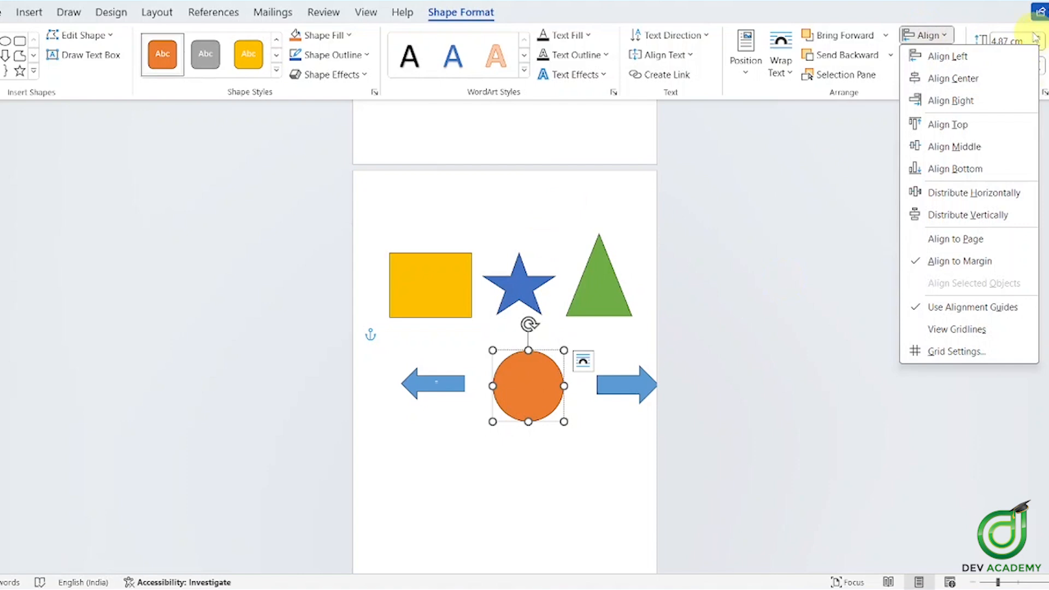
click(951, 56)
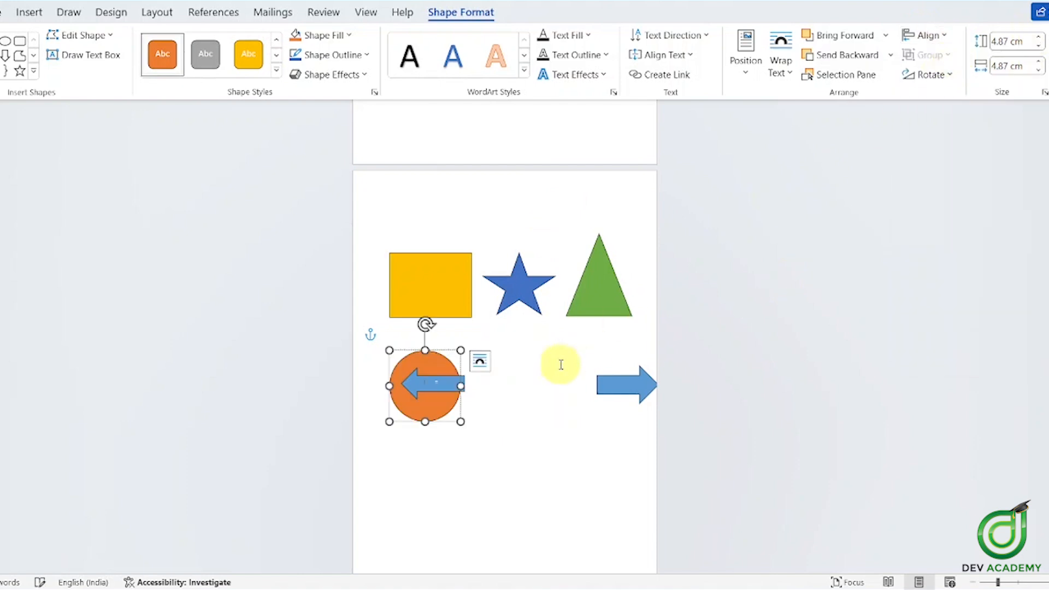
click(912, 37)
click(951, 100)
Finish with Align Center so the circle sits centred between the two arrows
click(929, 35)
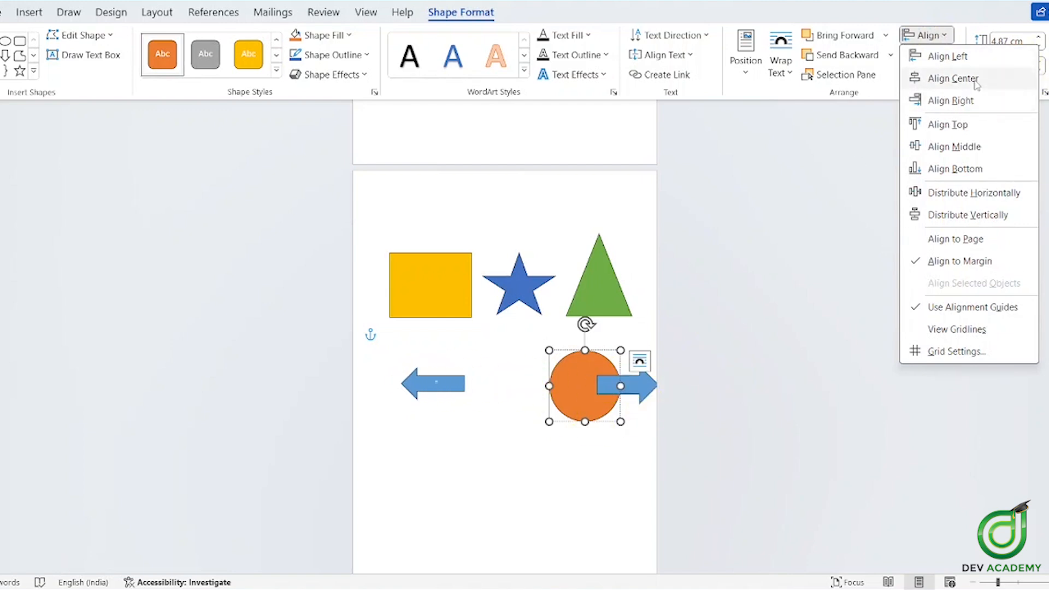
click(953, 78)
click(933, 38)
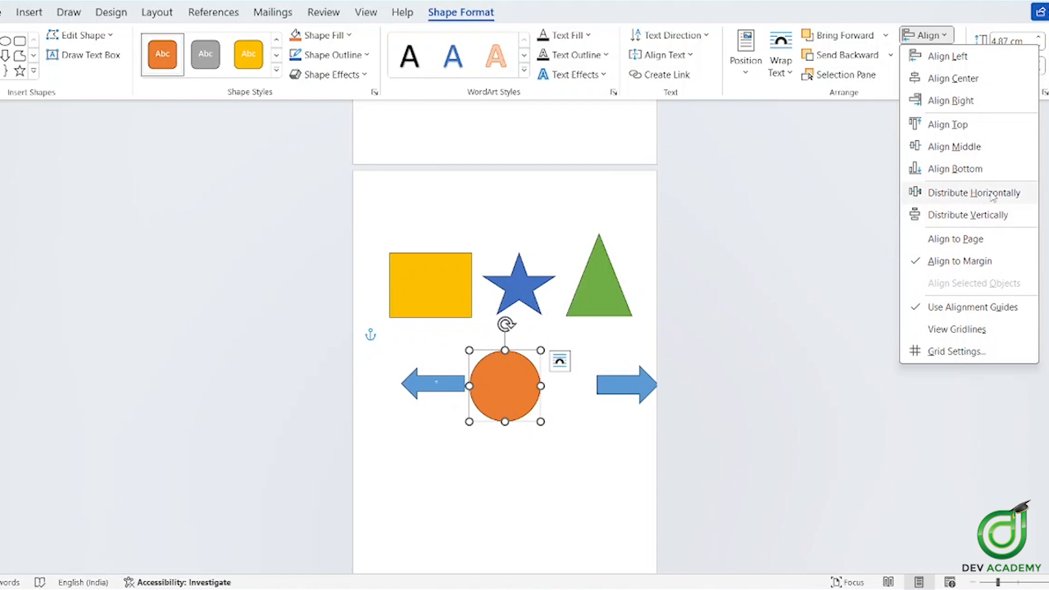
click(426, 269)
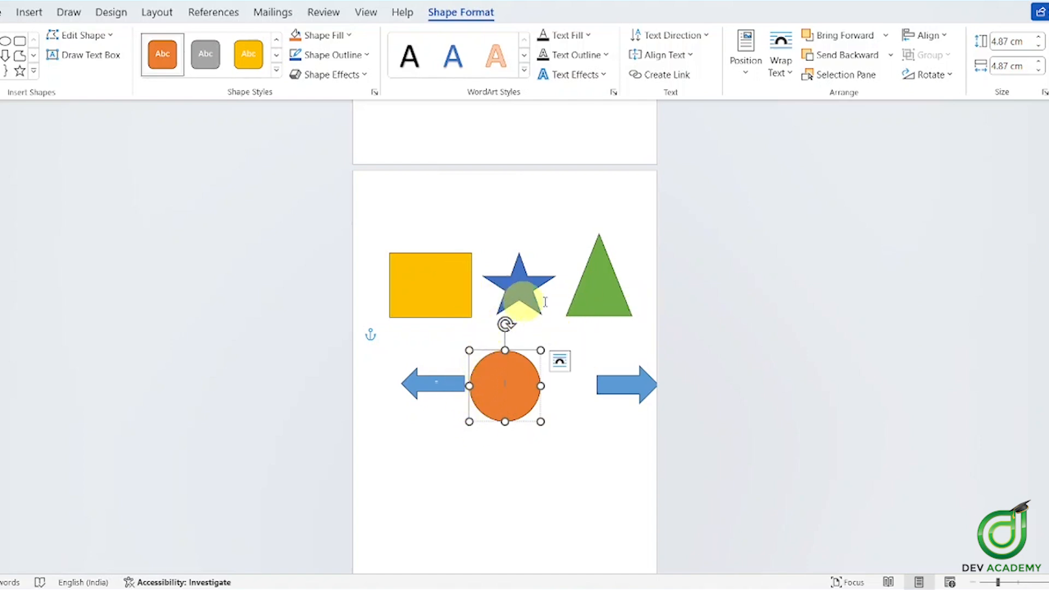
click(919, 36)
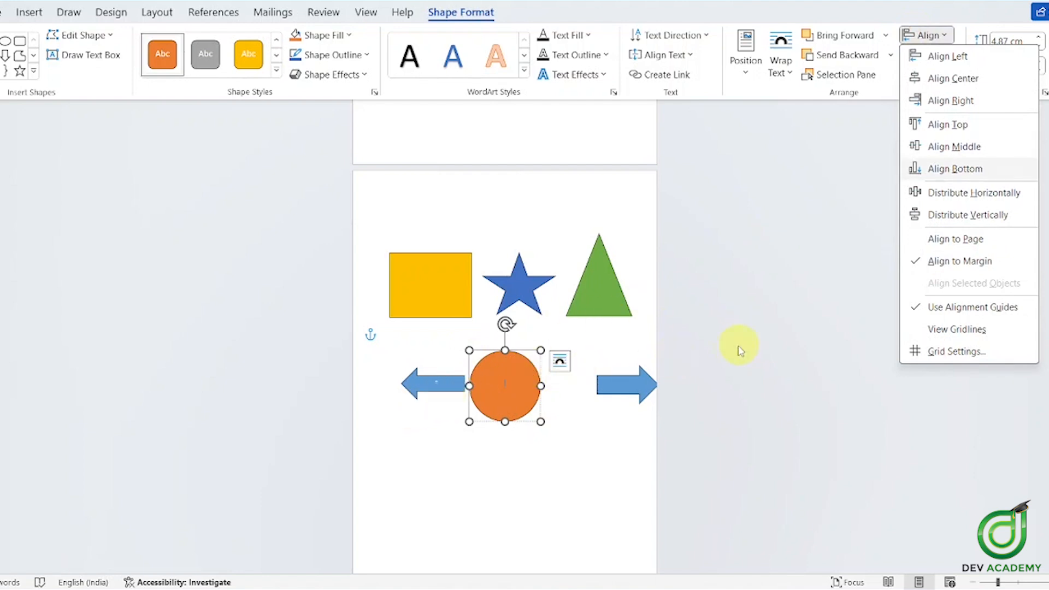
click(632, 262)
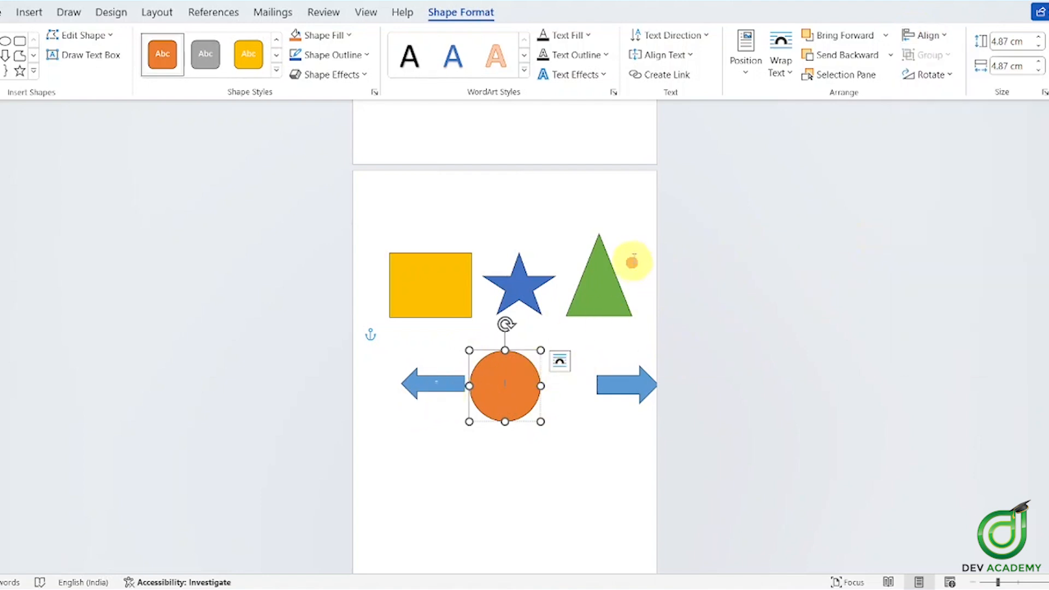
scroll(656, 263, up, 10)
Scroll from page 3 back to page 2 and select the lone orange rectangle
scroll(504, 328, up, 5)
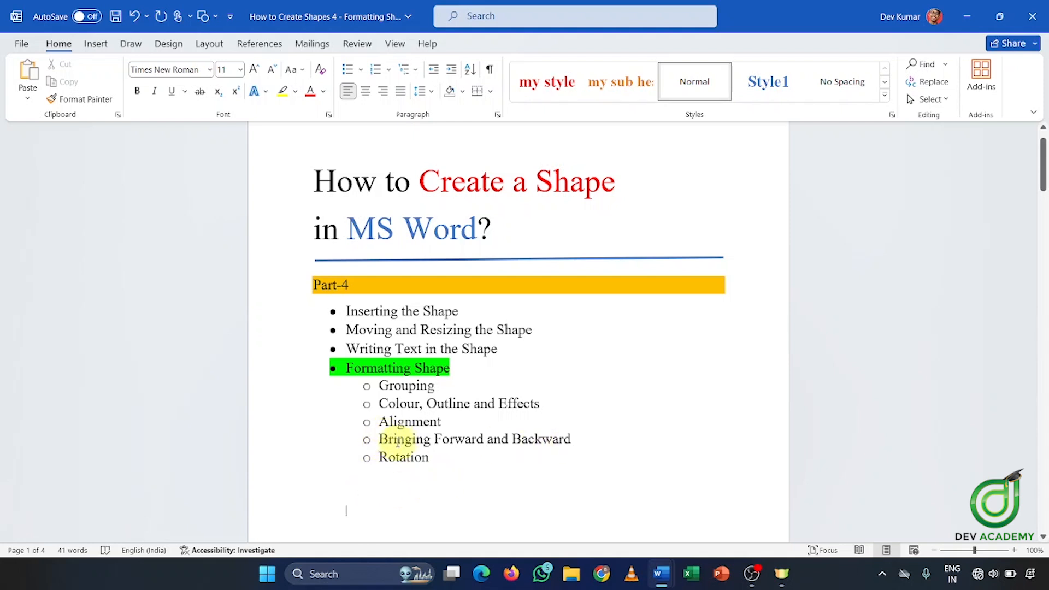
scroll(480, 433, down, 5)
scroll(570, 417, up, 4)
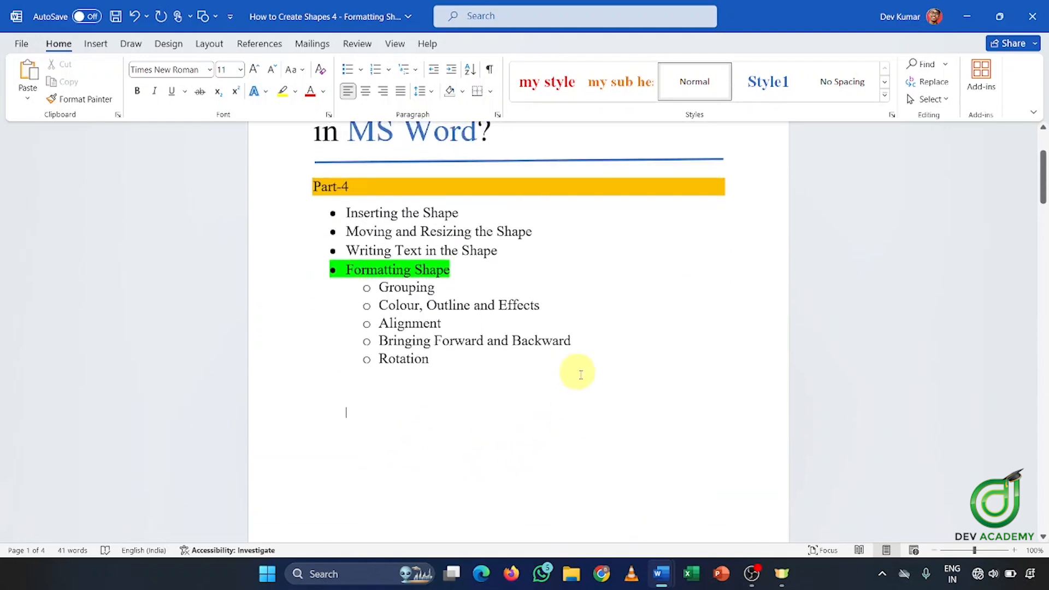
scroll(590, 368, down, 5)
scroll(593, 363, up, 6)
scroll(584, 345, down, 15)
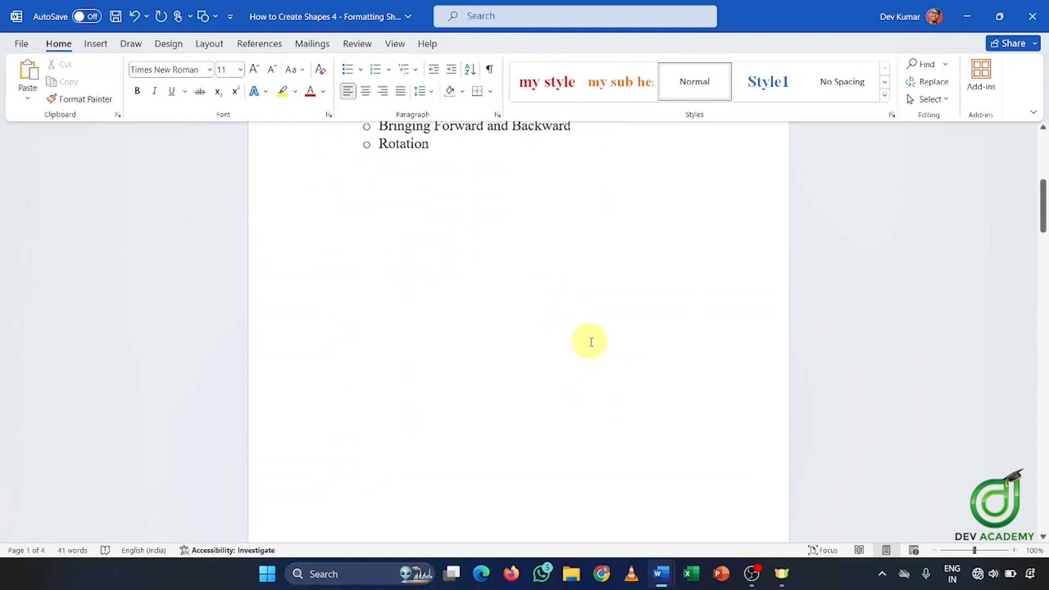
scroll(709, 307, up, 7)
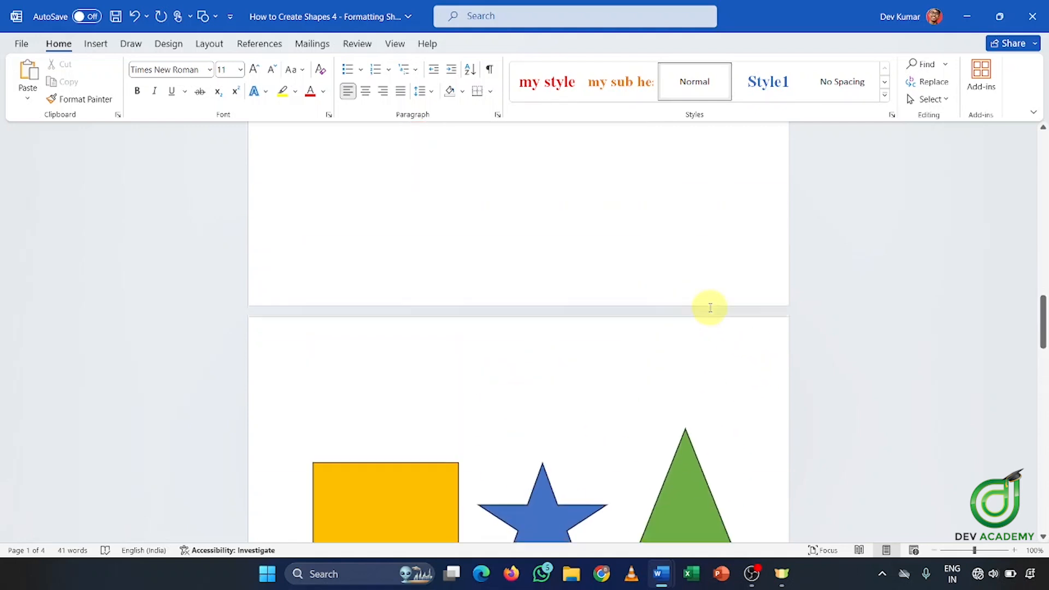
scroll(675, 298, down, 3)
scroll(483, 282, down, 9)
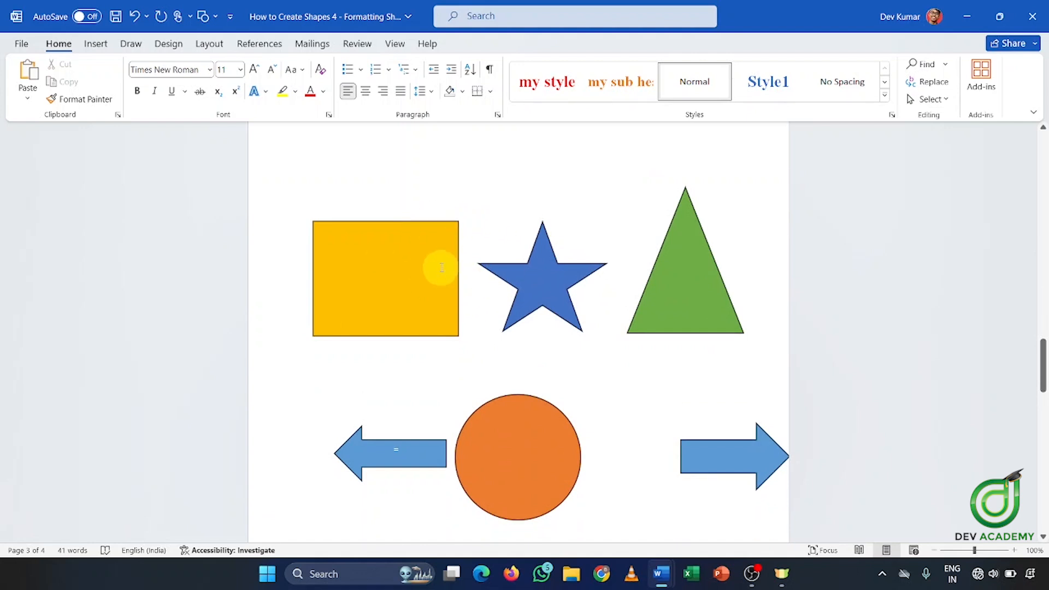
scroll(661, 272, down, 6)
scroll(679, 292, up, 8)
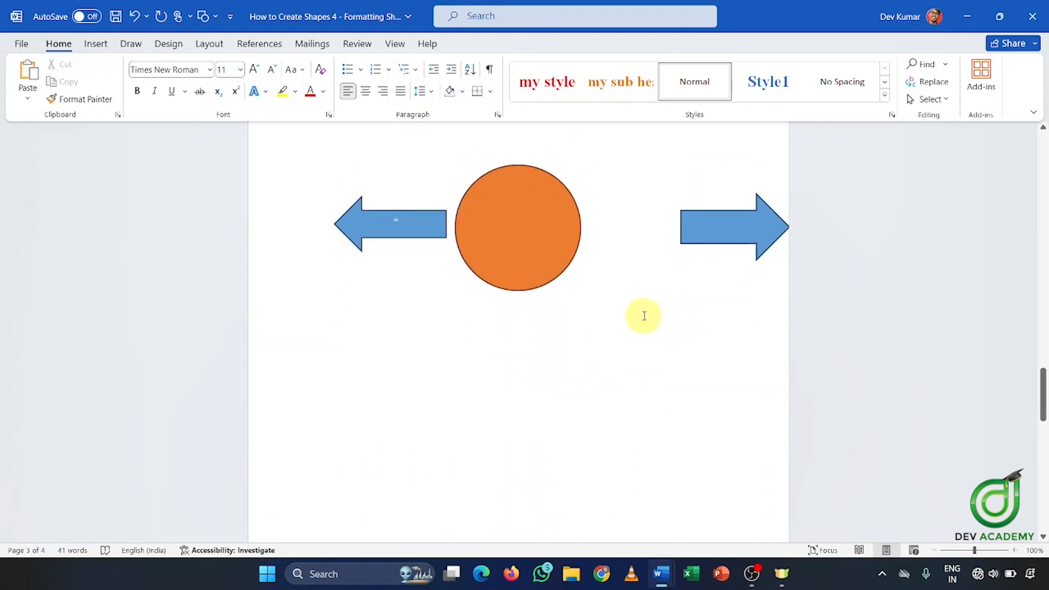
scroll(646, 307, up, 8)
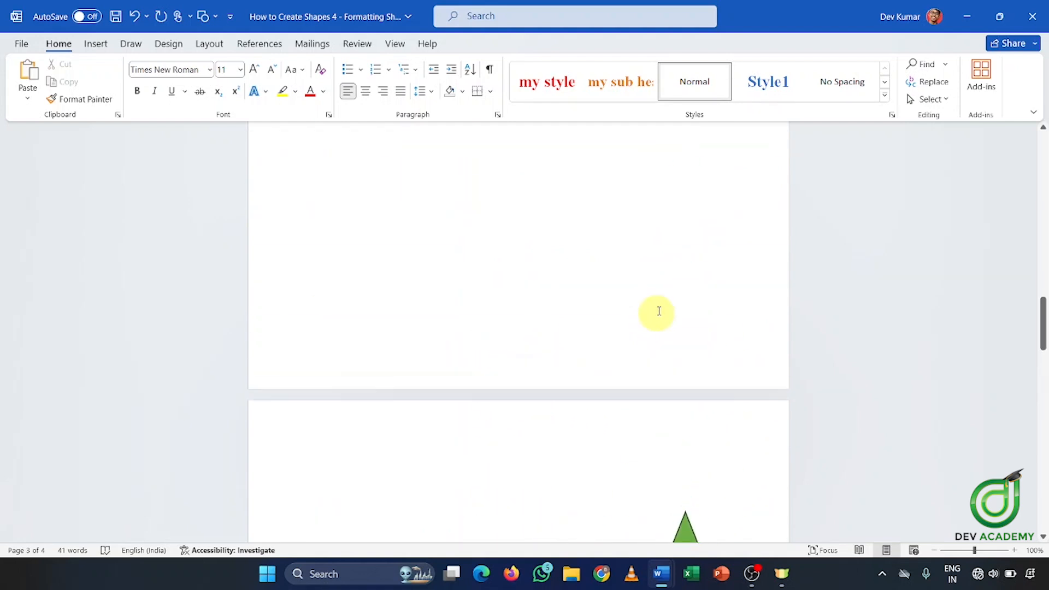
click(595, 278)
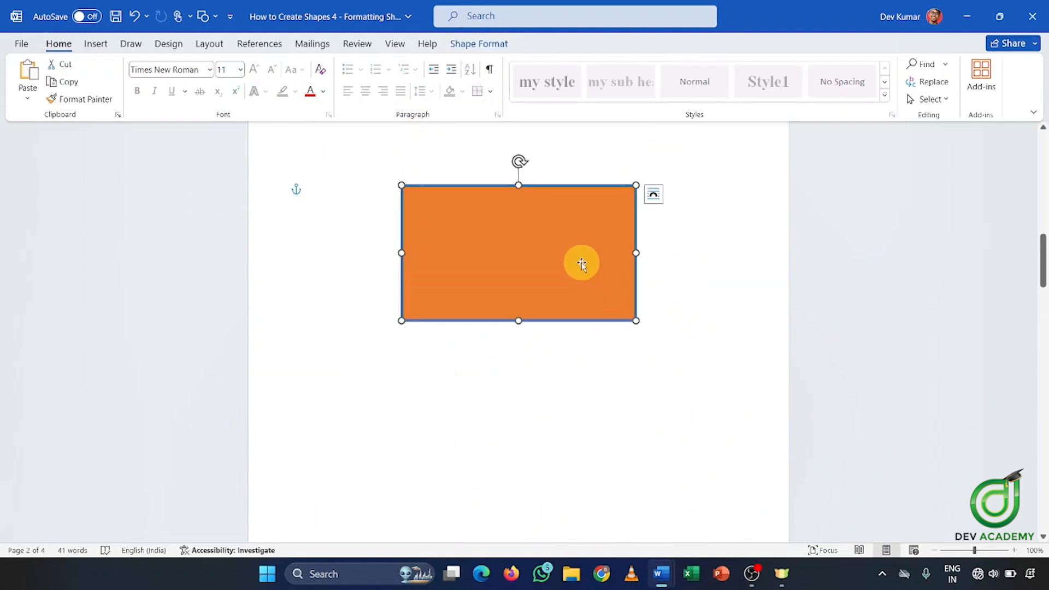
Delete the old rectangle and draw a tall orange-filled body rectangle near the top of page 2
key(Delete)
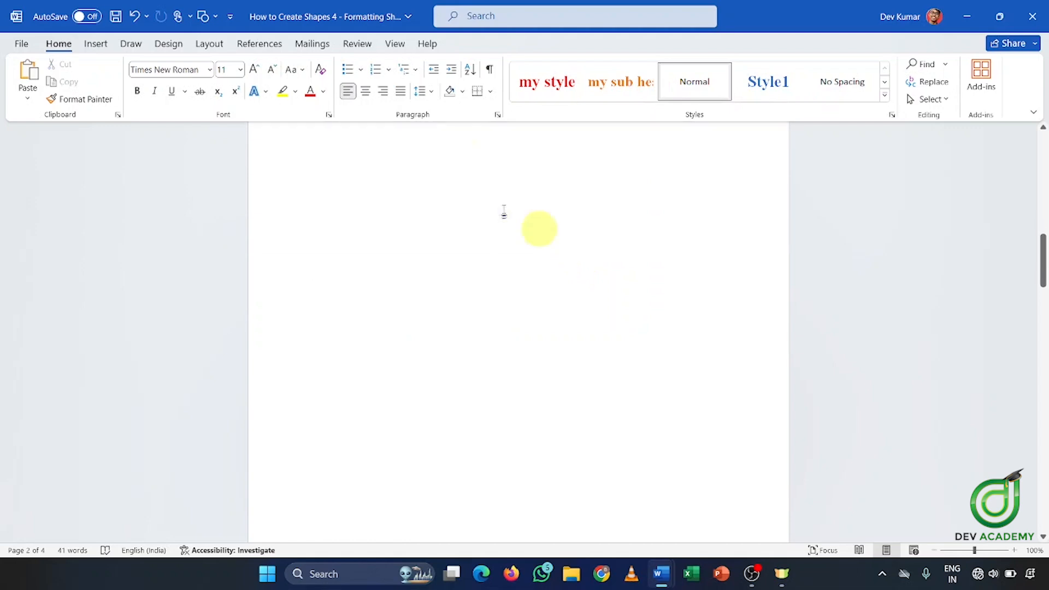
click(95, 43)
click(197, 81)
click(243, 137)
drag(418, 184, 537, 356)
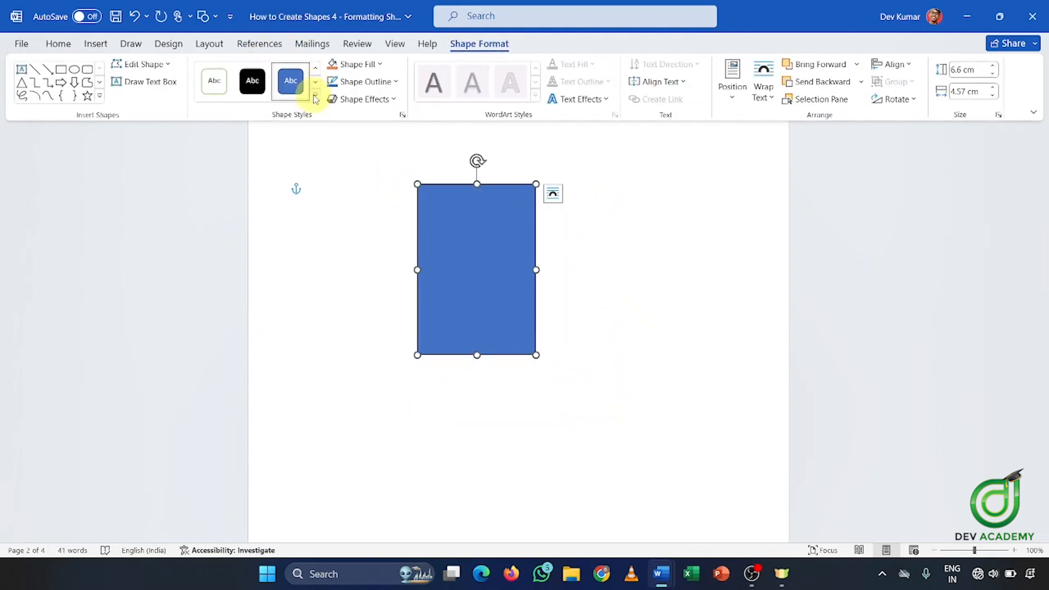
click(346, 65)
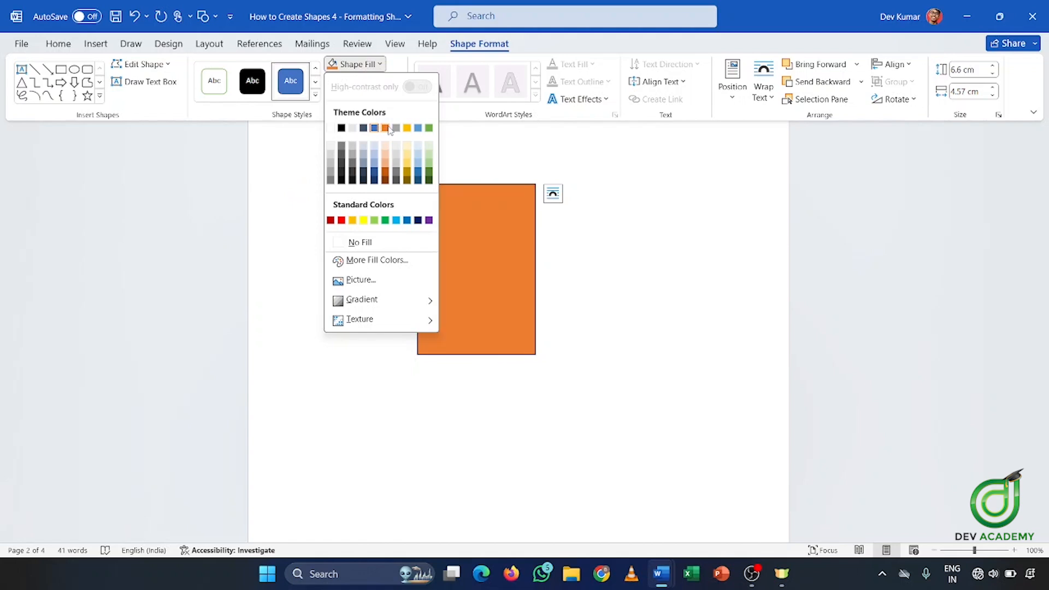
click(390, 128)
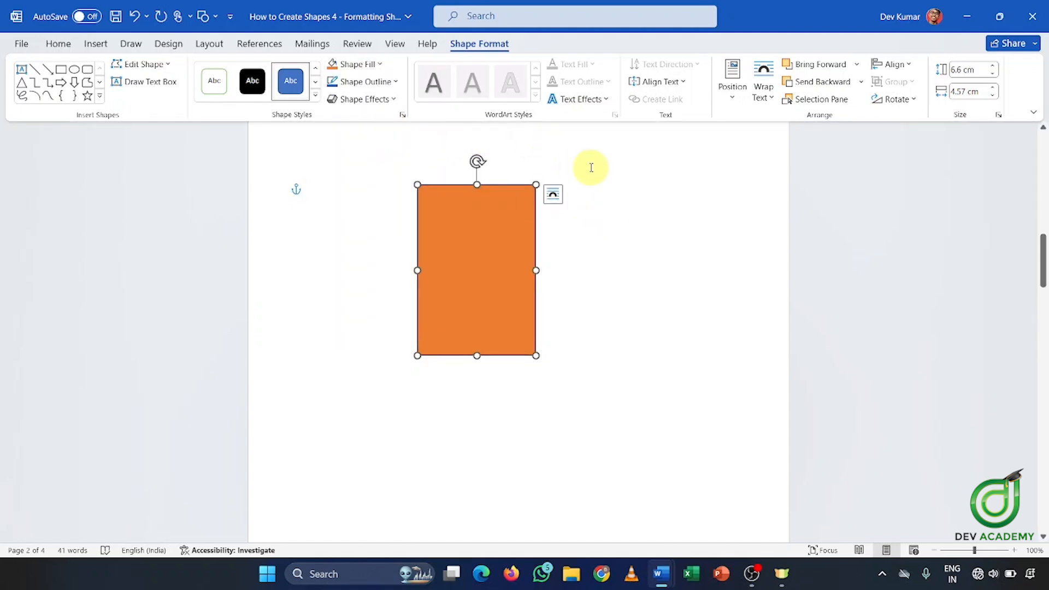
click(615, 197)
Draw a small blue rectangle neck on top of the orange body
scroll(619, 202, up, 1)
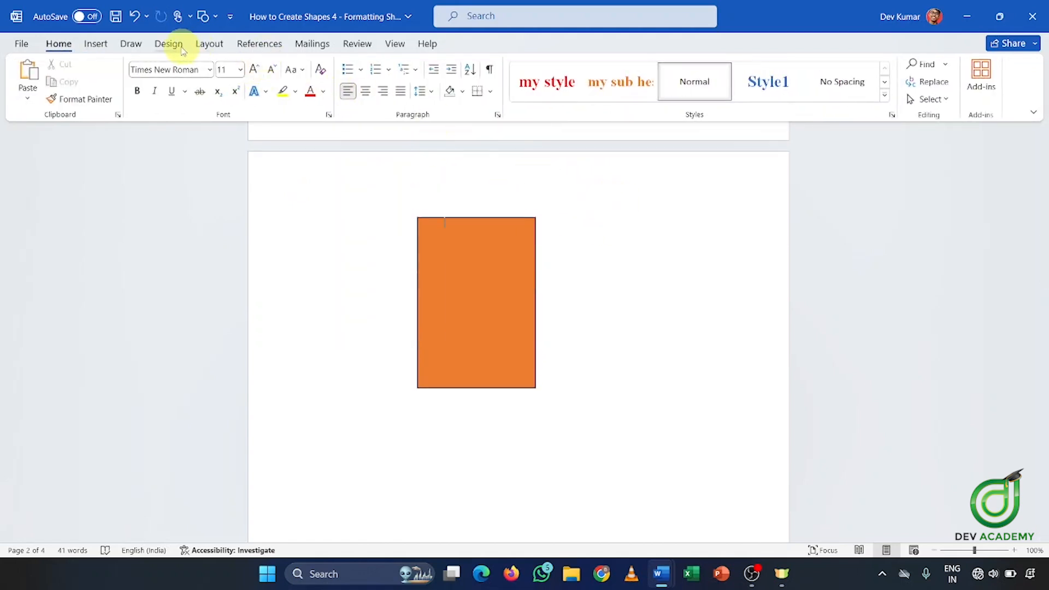
click(89, 48)
click(197, 93)
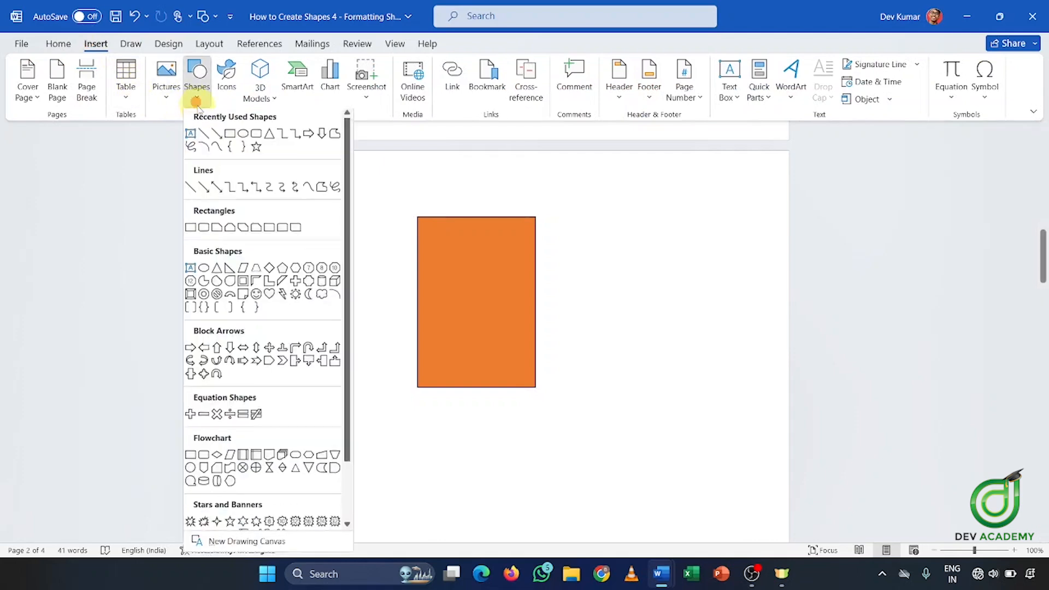
click(229, 136)
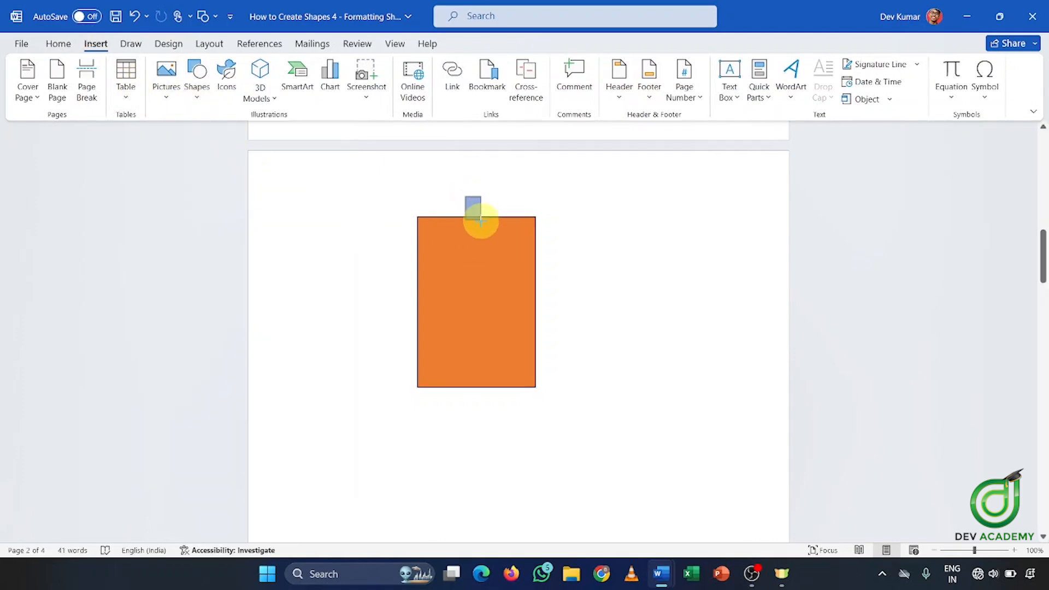
drag(483, 232, 485, 232)
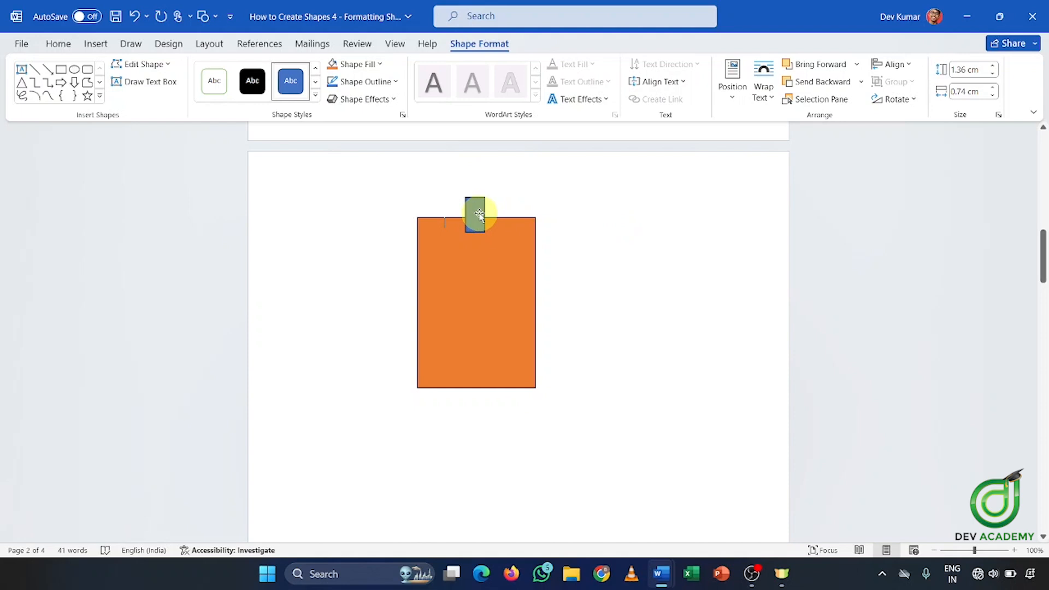
click(617, 227)
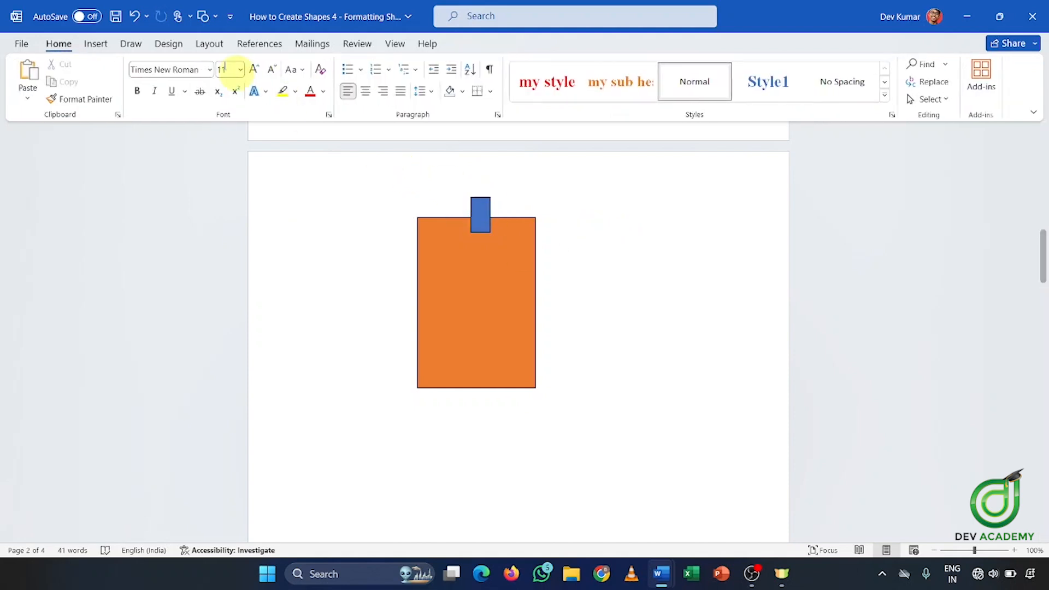
Draw a round blue oval head above the neck
click(96, 43)
click(143, 47)
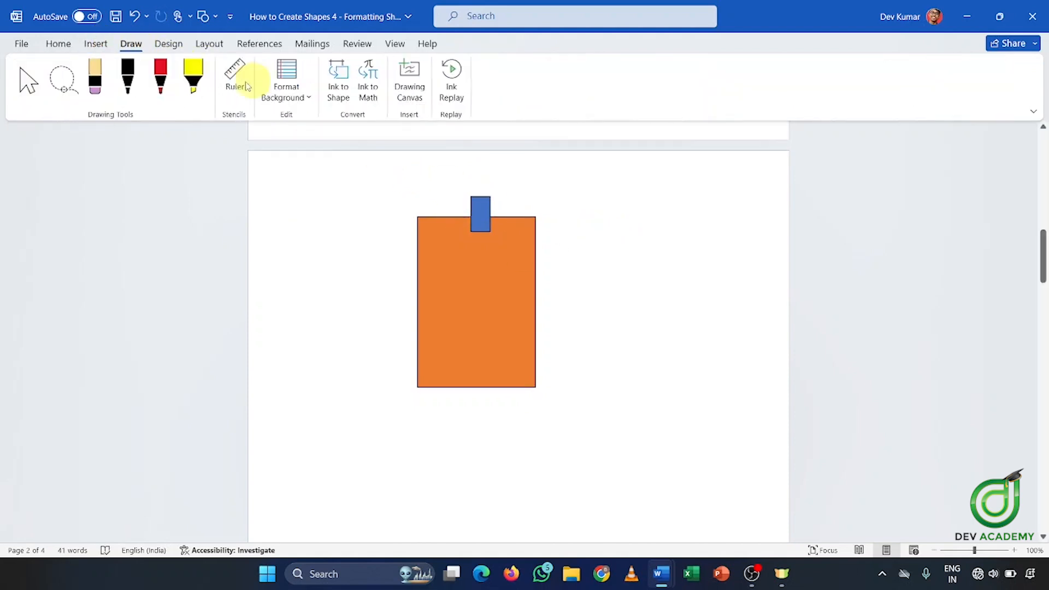
click(91, 44)
click(195, 94)
click(192, 91)
click(196, 91)
click(243, 136)
drag(459, 159, 502, 197)
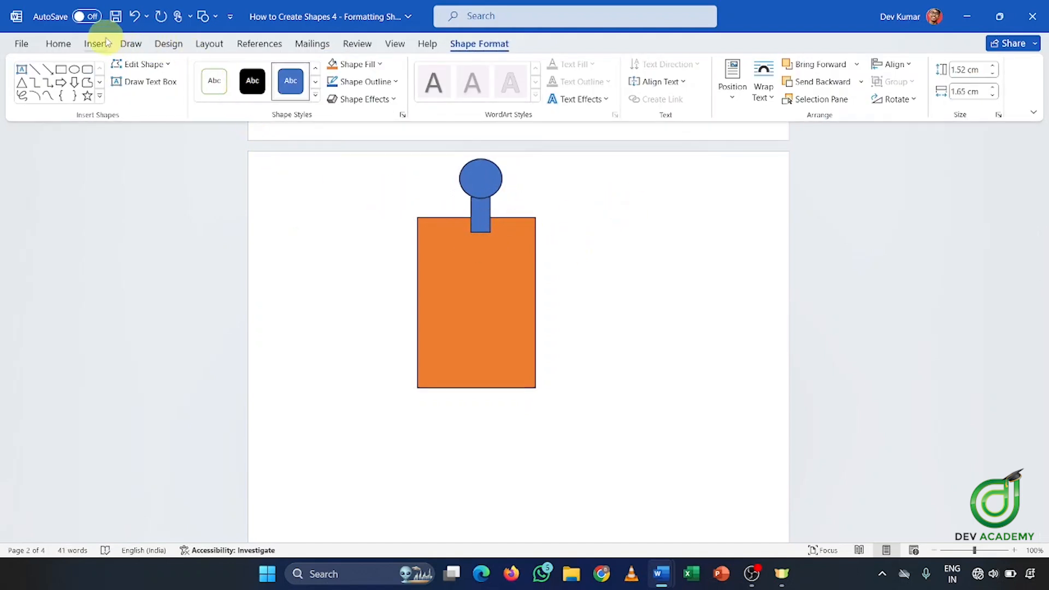
Draw a tall blue rectangle arm on the left side of the body
click(83, 69)
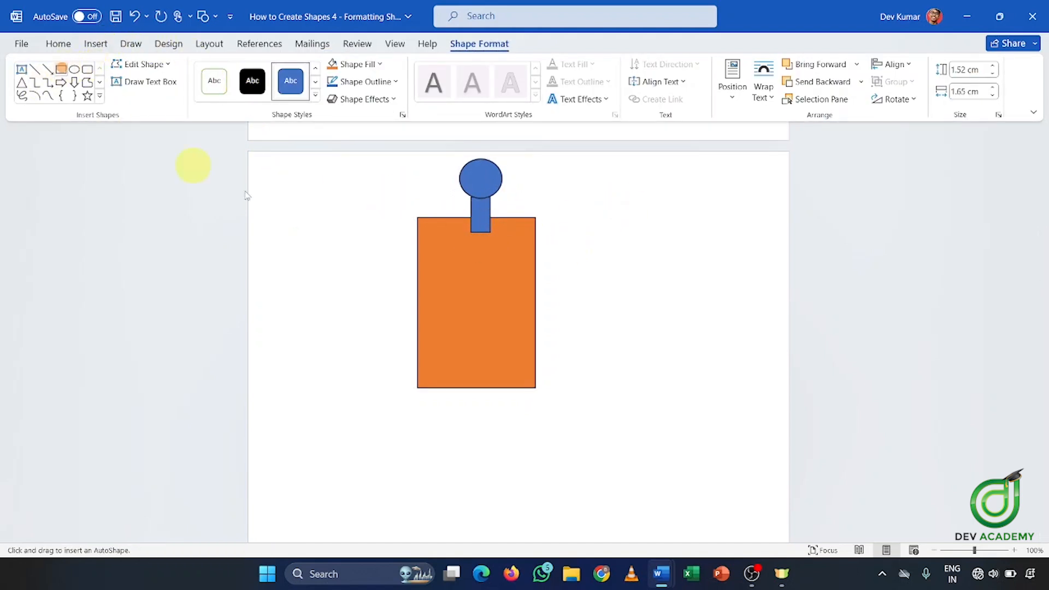
mouse_move(386, 224)
mouse_down()
mouse_move(410, 237)
mouse_move(417, 354)
mouse_up()
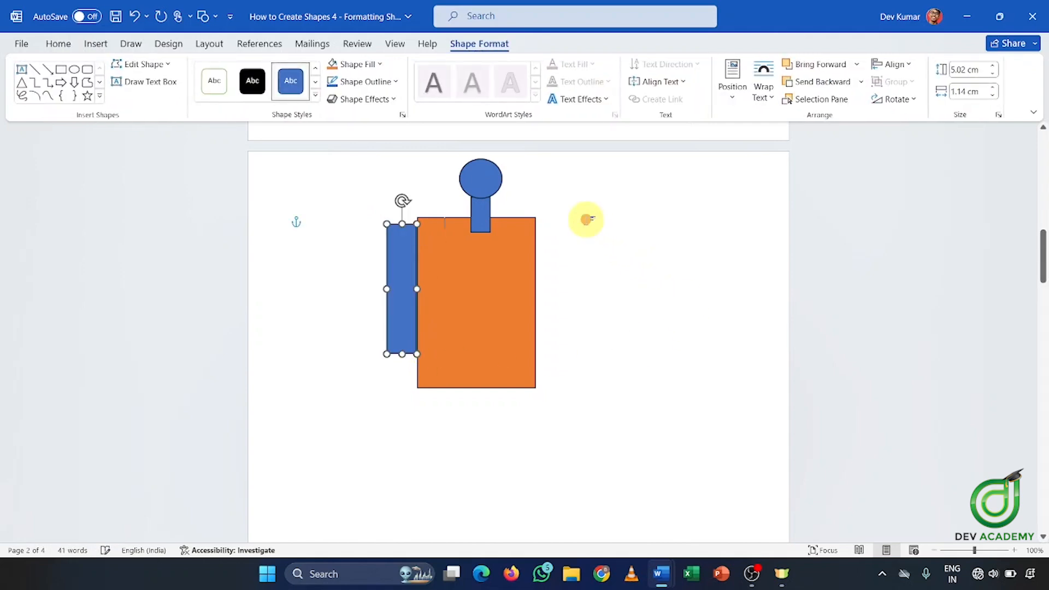
click(586, 218)
click(104, 44)
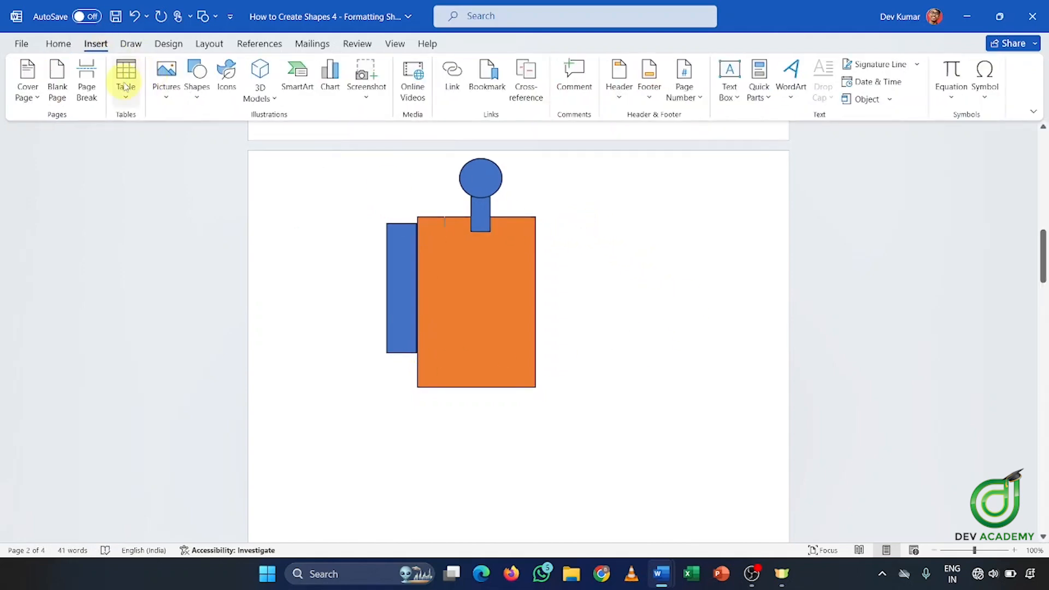
click(196, 87)
click(395, 267)
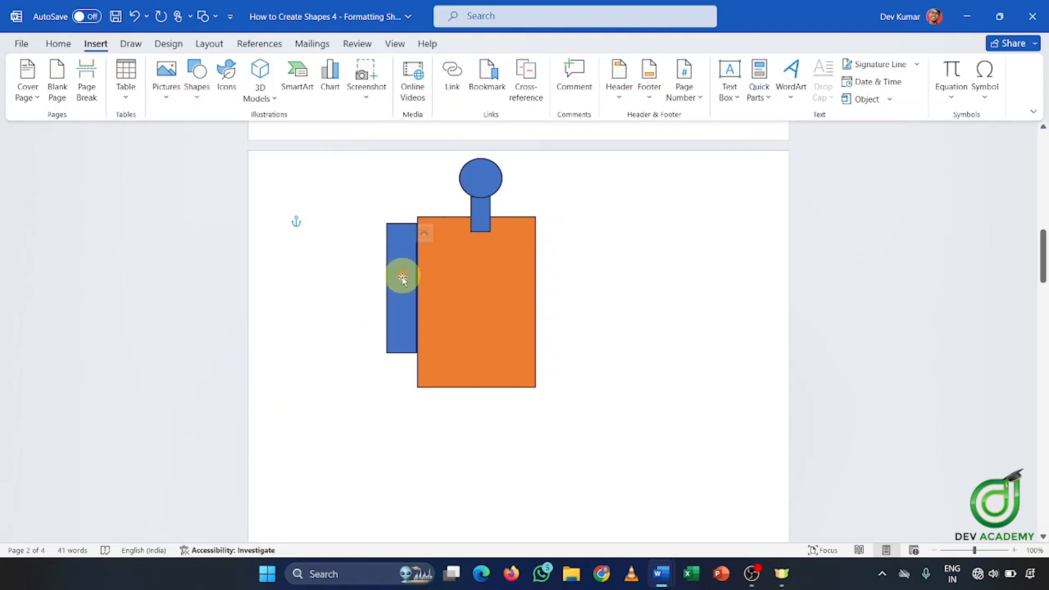
Copy the left arm, paste it, and move the copy to the body's right side
click(402, 274)
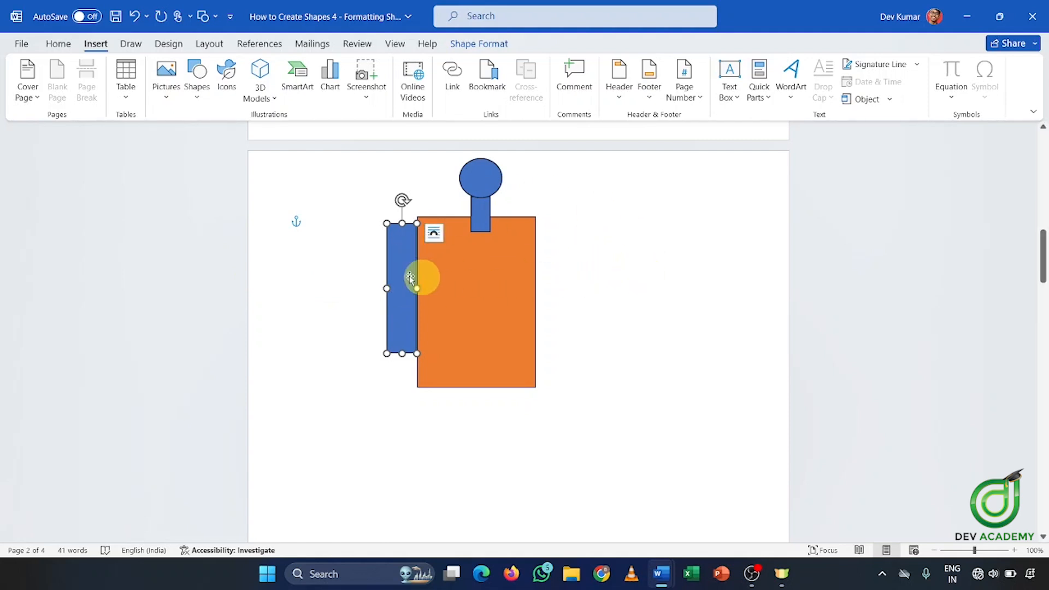
right_click(401, 257)
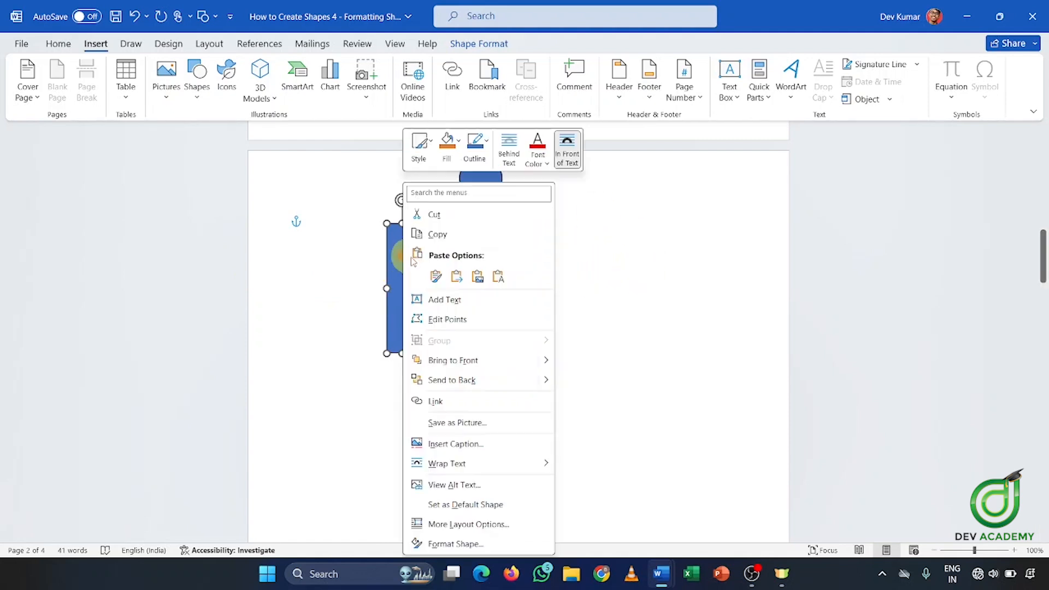
click(437, 234)
click(574, 254)
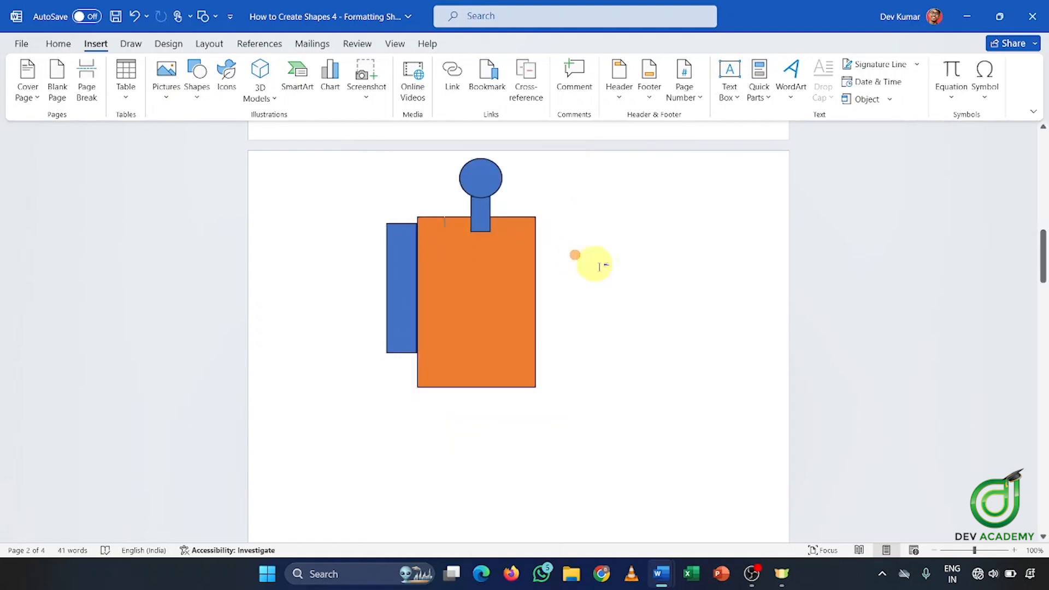
right_click(589, 262)
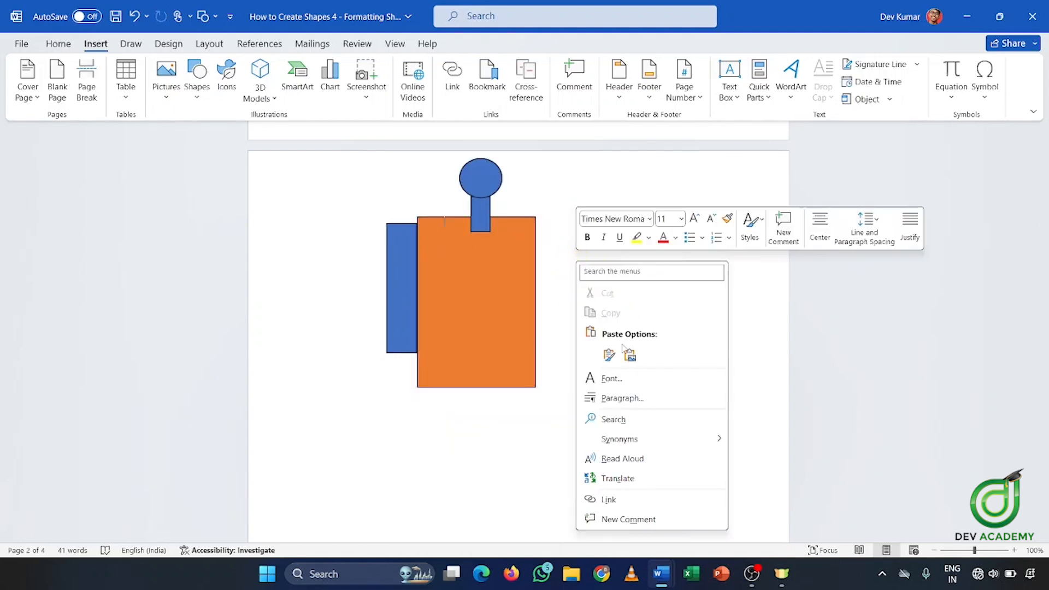
click(610, 355)
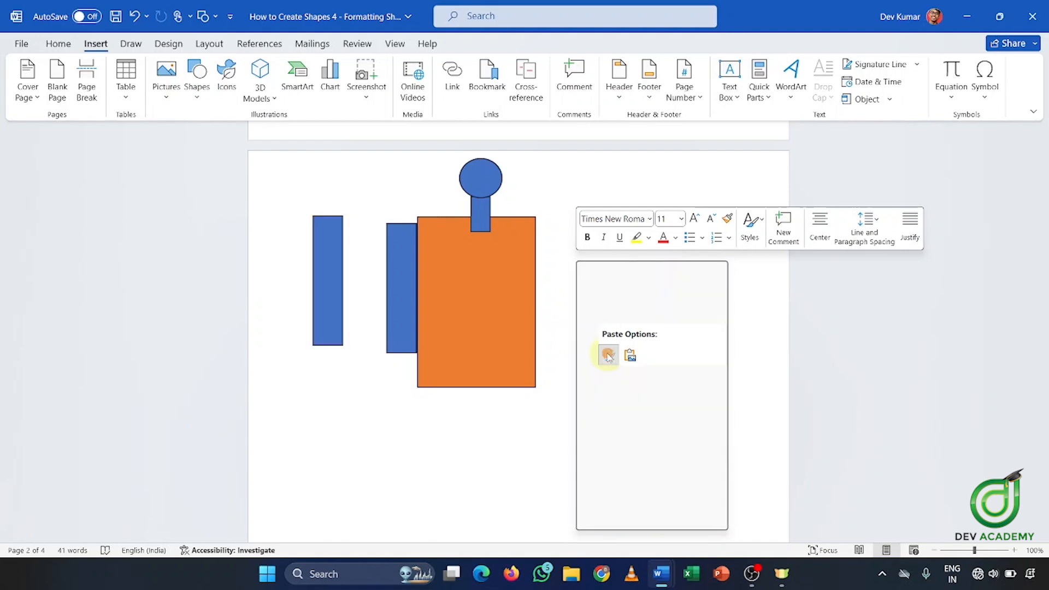
drag(328, 272, 551, 285)
click(602, 285)
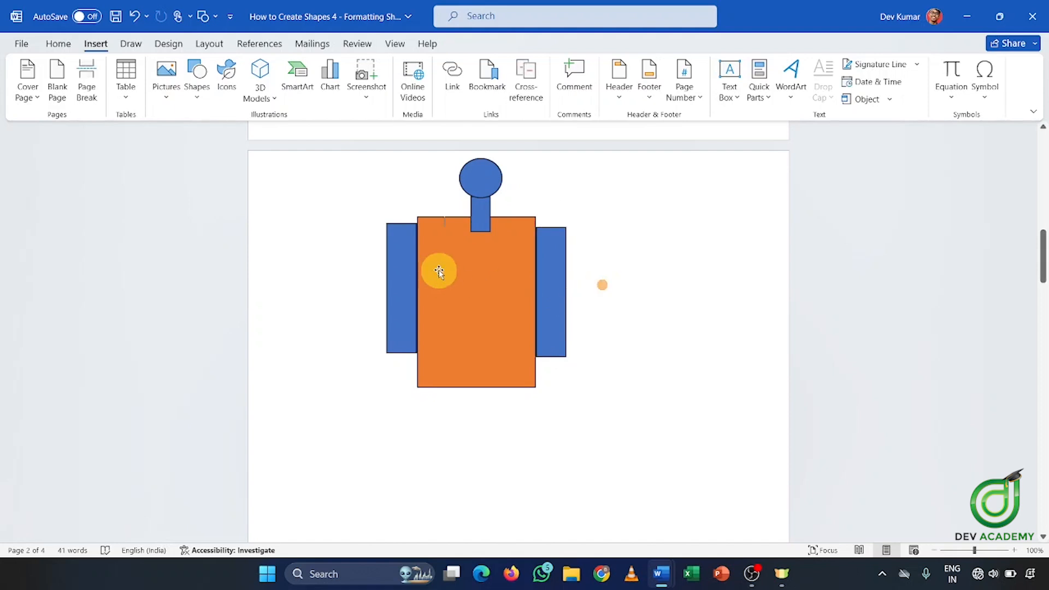
click(409, 263)
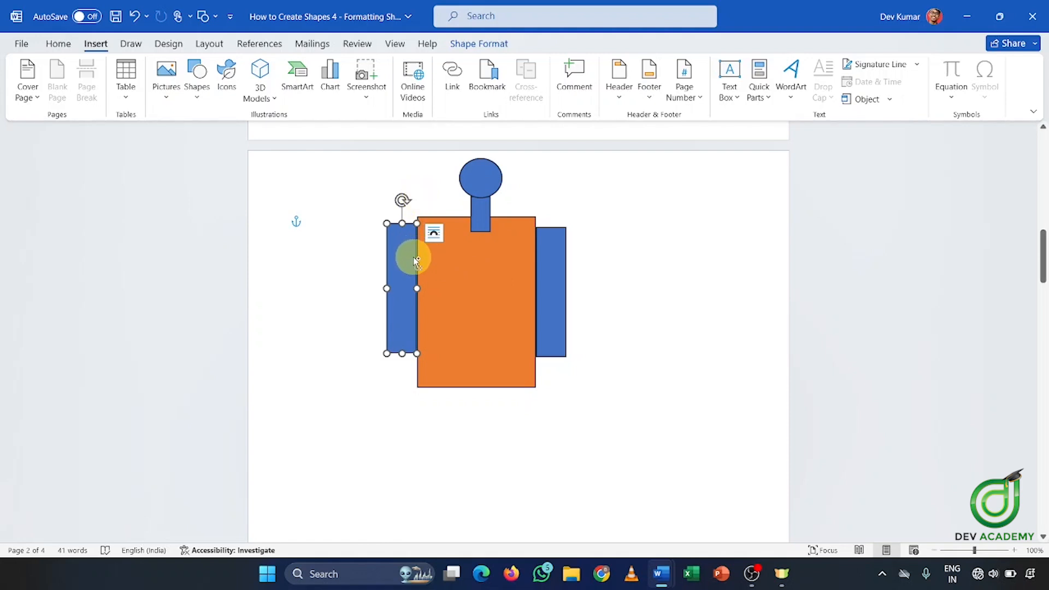
Ctrl-drag the arm into two blue leg rectangles beneath the body
drag(416, 261, 447, 416)
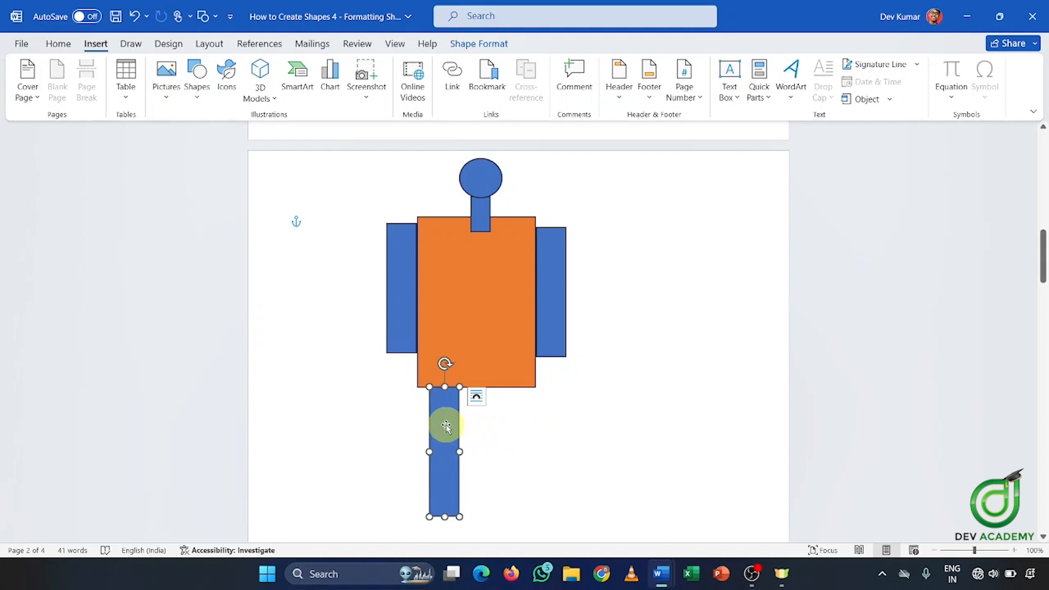
right_click(446, 427)
click(408, 417)
click(433, 417)
drag(441, 422, 501, 421)
click(584, 390)
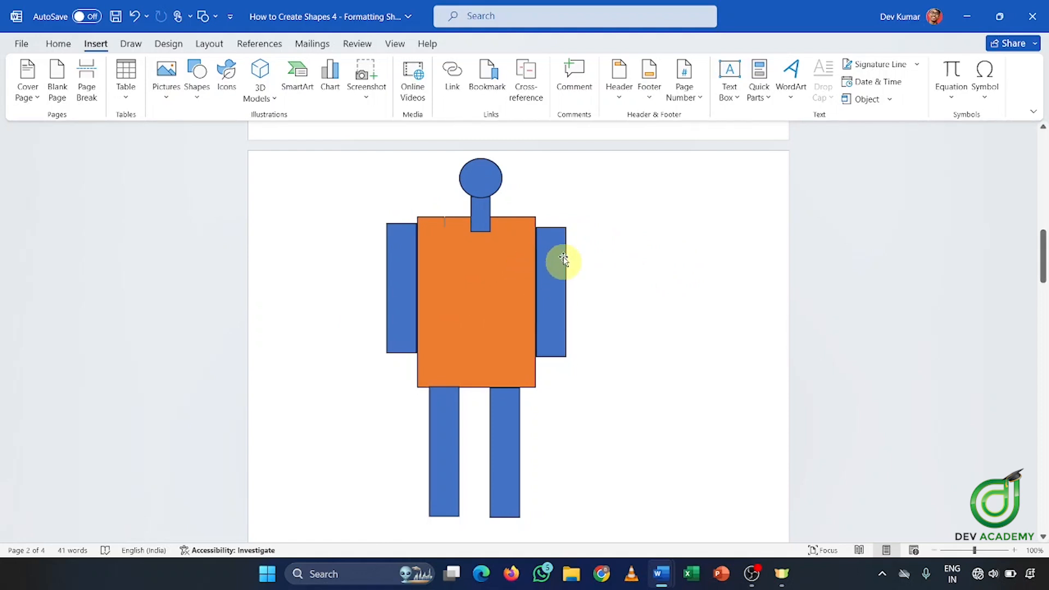
Nudge the head circle slightly left so it sits centred over the neck
click(483, 210)
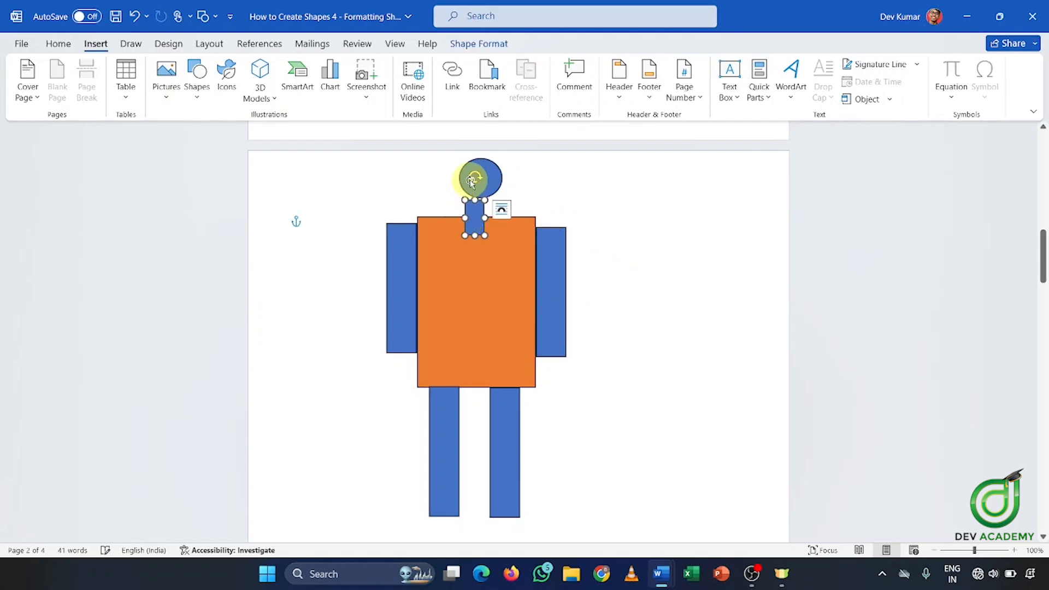
click(485, 176)
drag(481, 186, 474, 184)
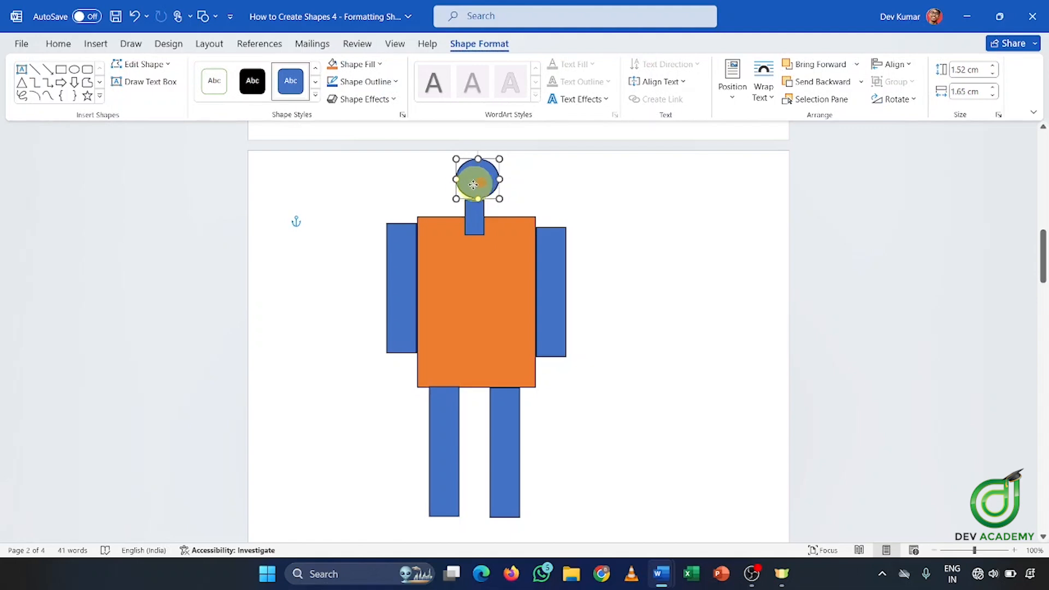
click(578, 184)
click(475, 181)
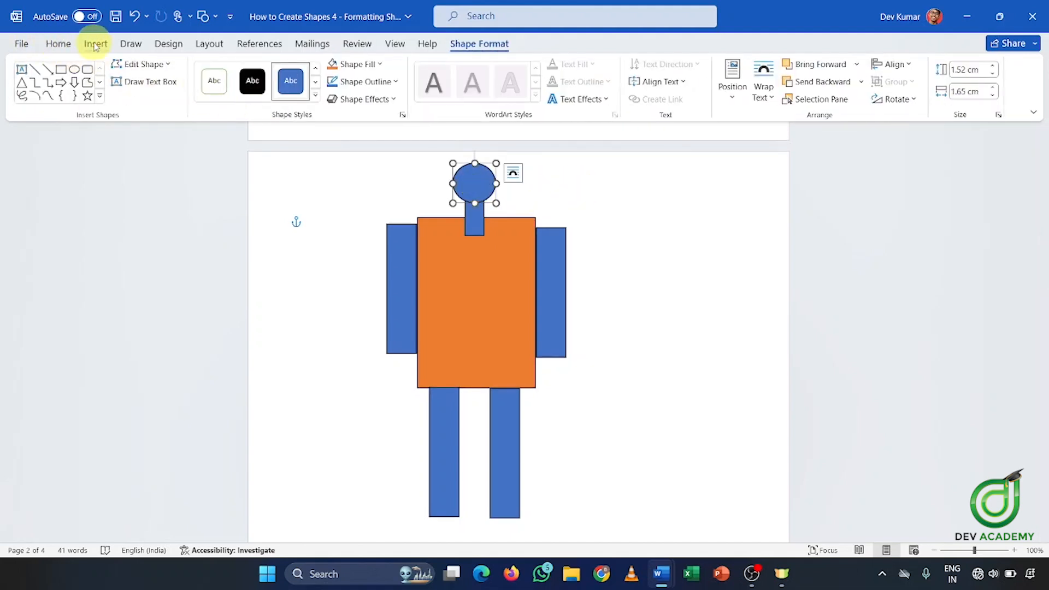
Fill the robot's round head circle with gold from Shape Fill
click(94, 46)
click(175, 96)
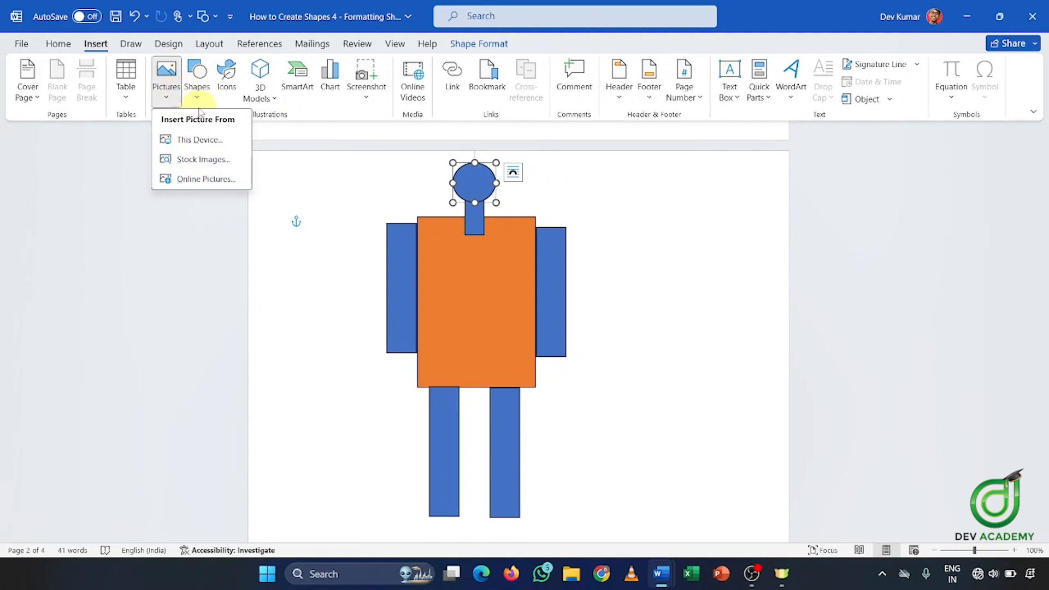
click(198, 93)
click(451, 51)
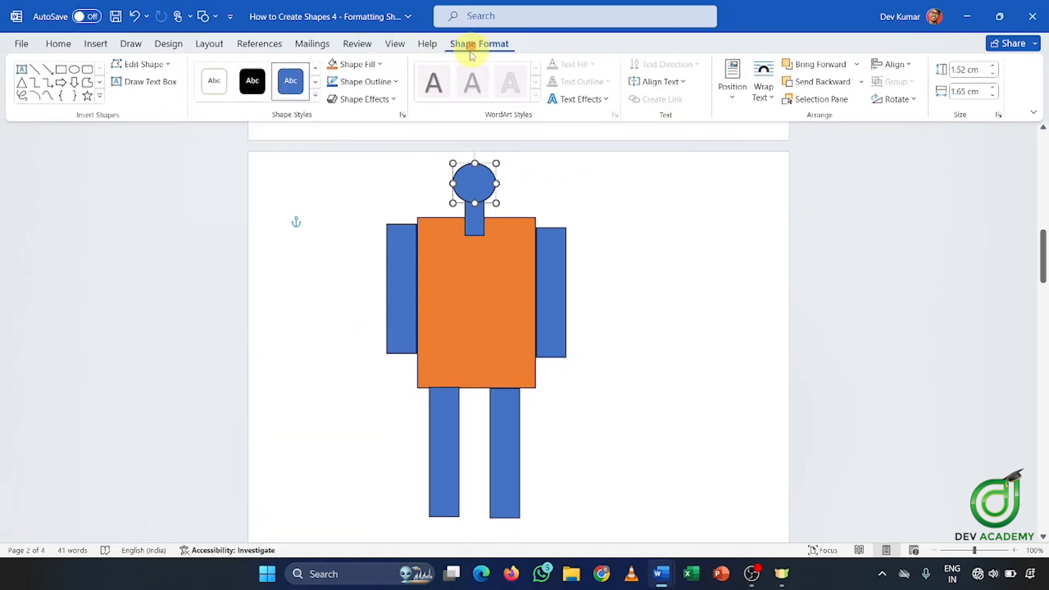
click(365, 64)
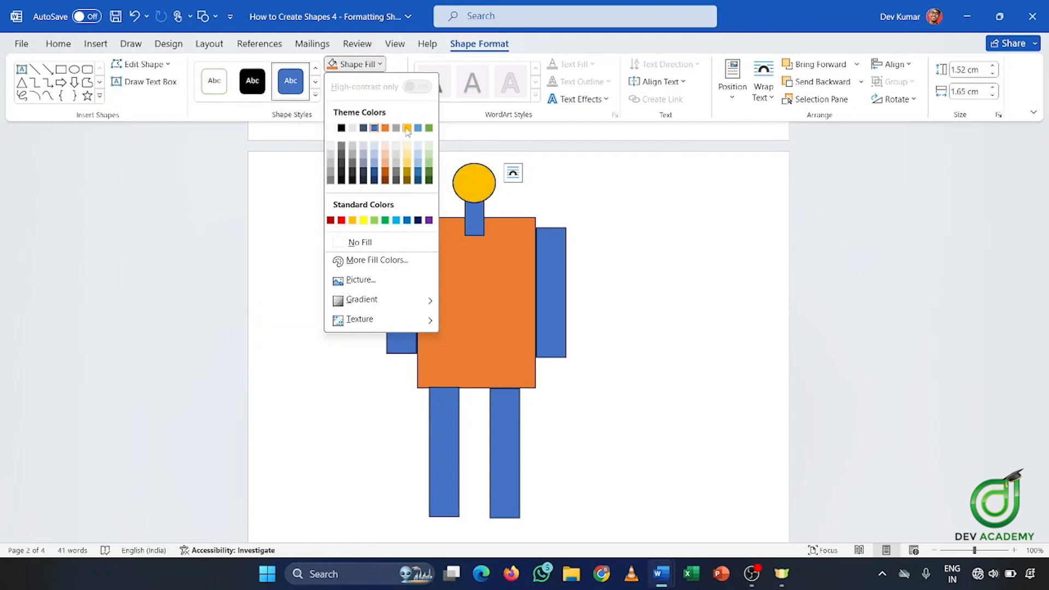
click(407, 128)
Give the neck rectangle the same gold fill, then deselect it
click(475, 219)
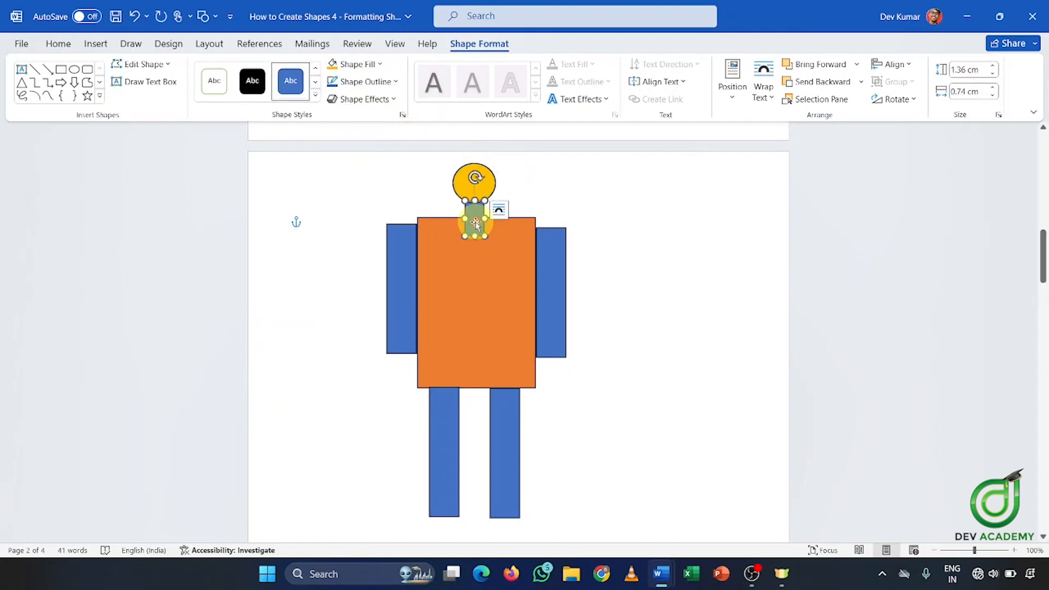
click(385, 71)
click(407, 128)
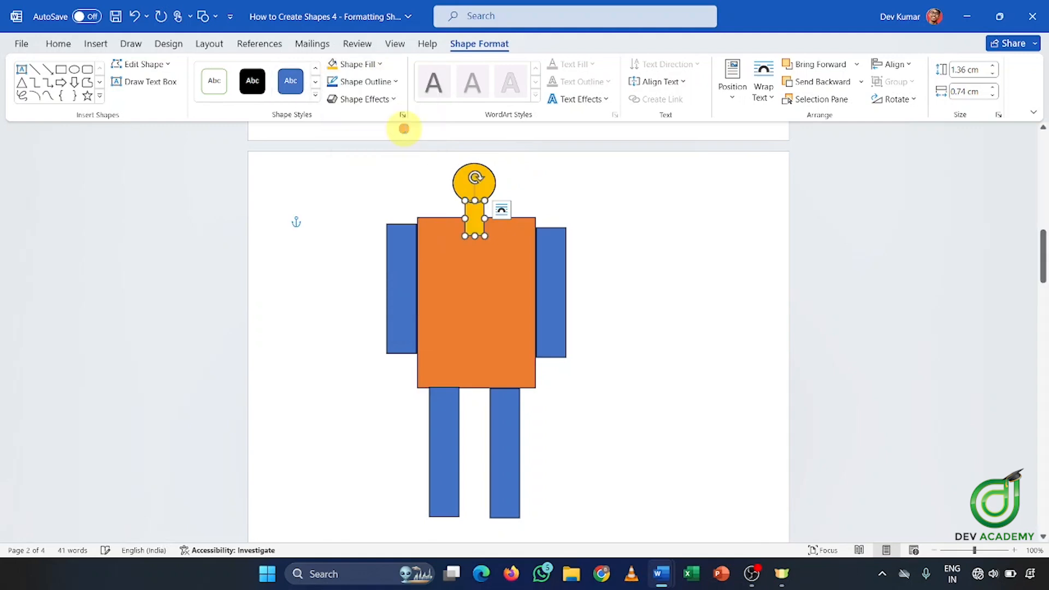
click(583, 208)
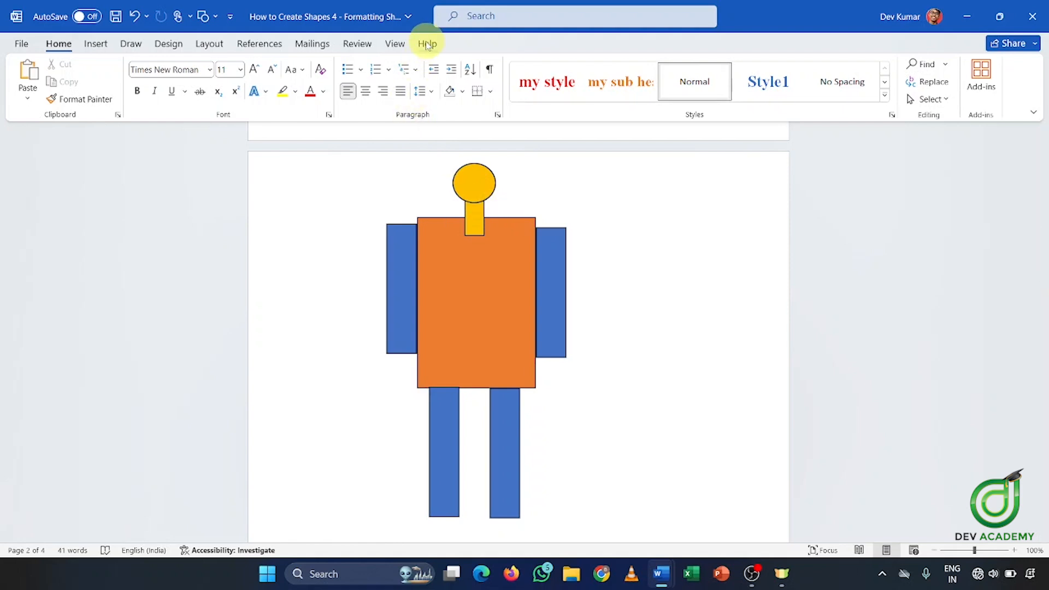
click(475, 227)
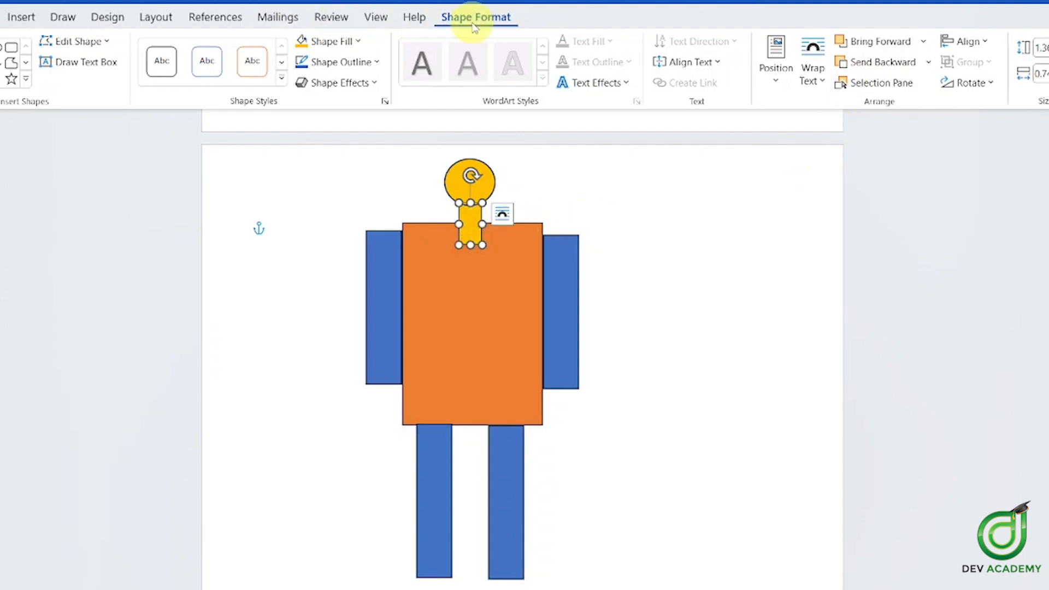
click(883, 62)
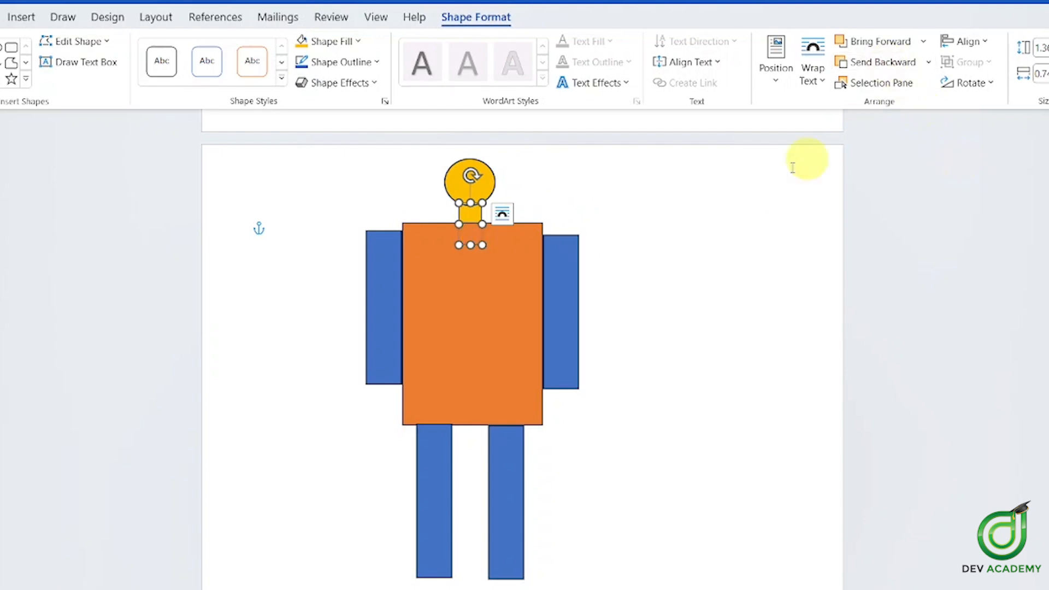
click(644, 185)
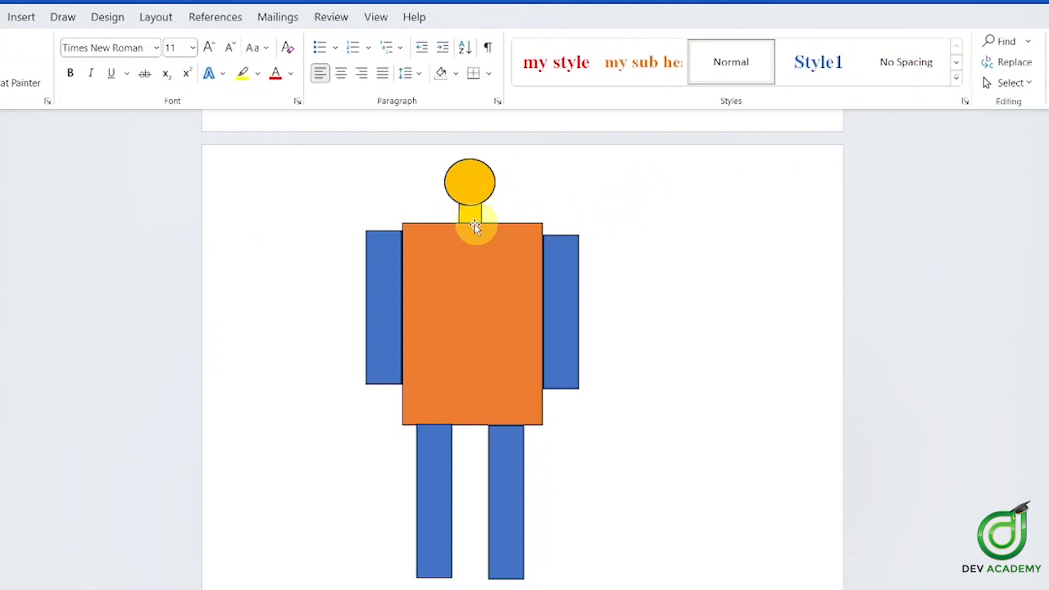
drag(470, 264, 594, 244)
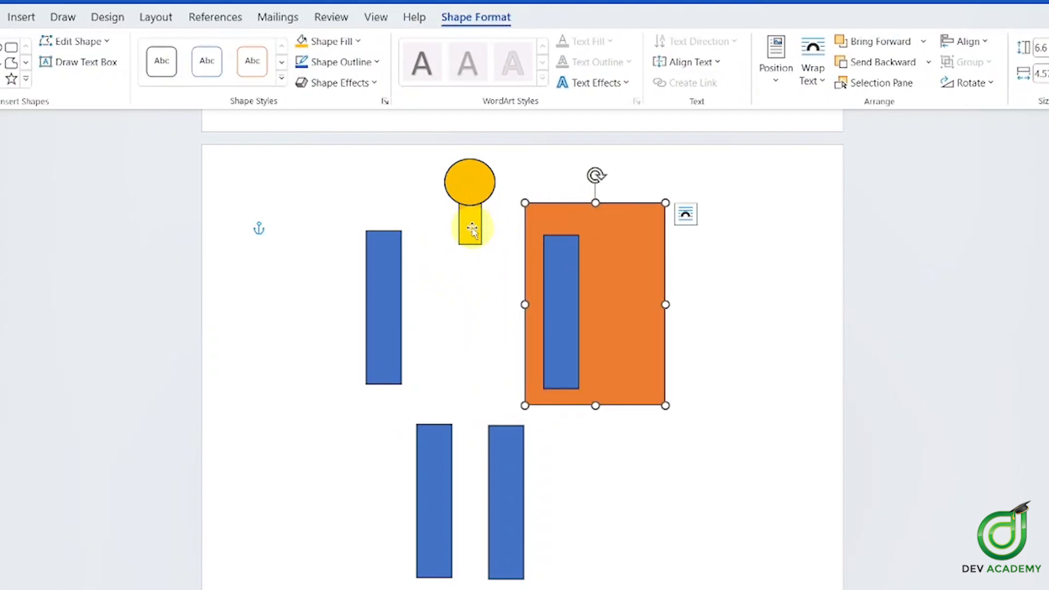
key(ctrl+z)
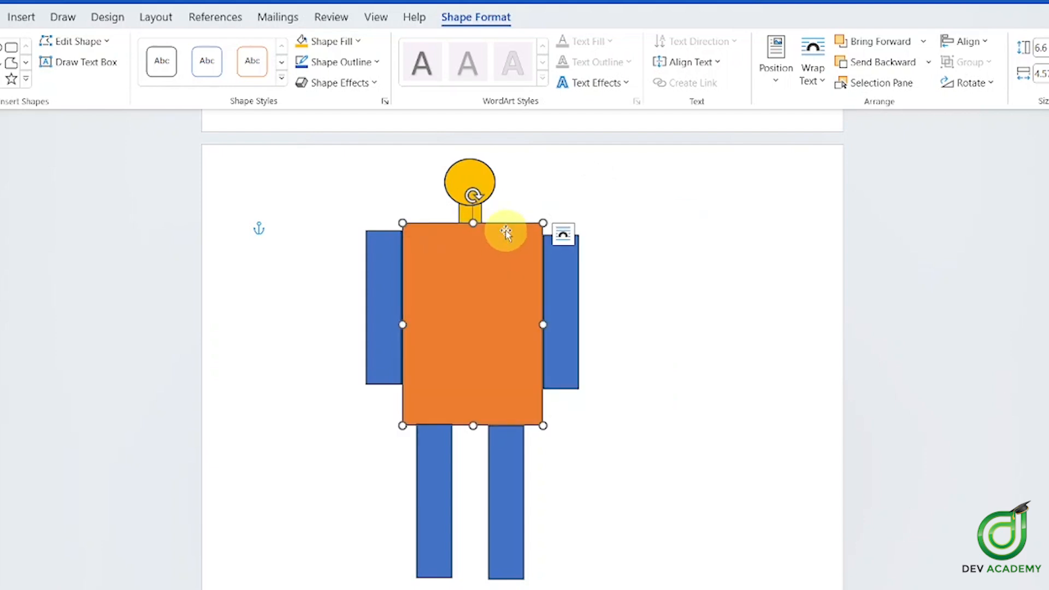
click(478, 213)
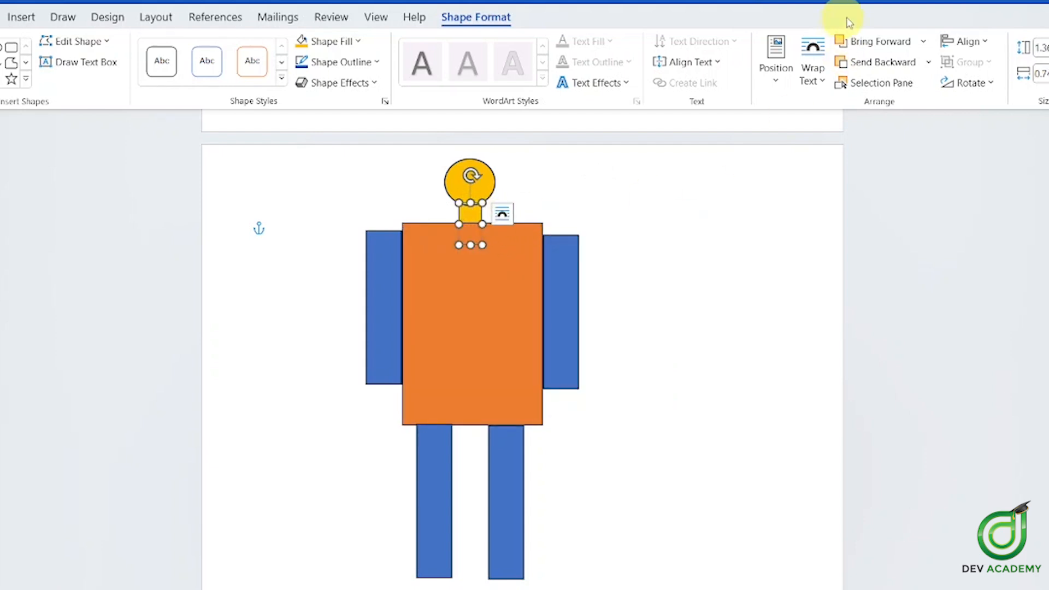
click(865, 41)
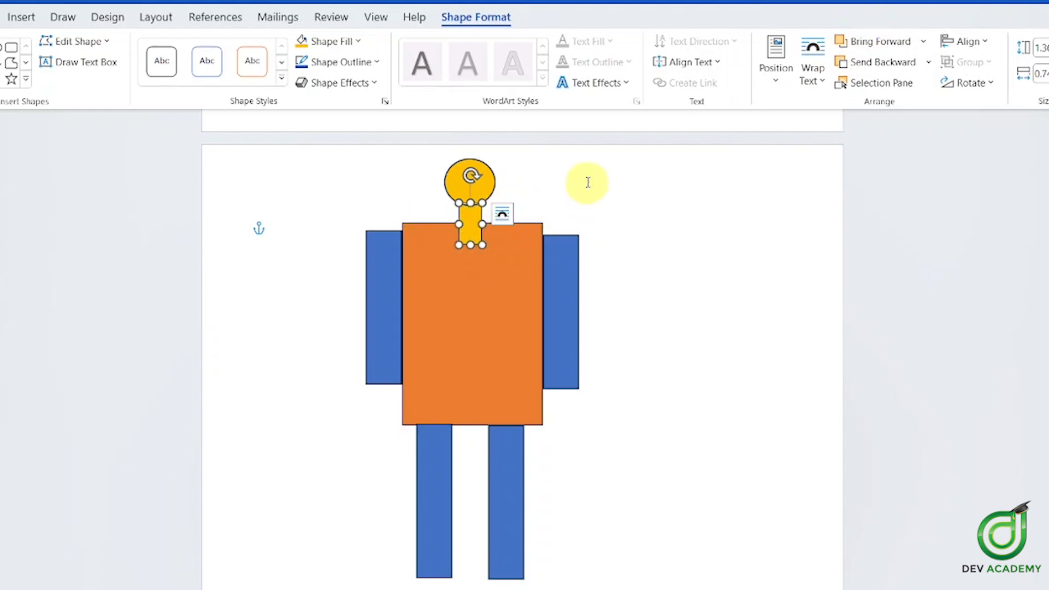
Send the gold neck backward so it sits behind the orange body
right_click(470, 213)
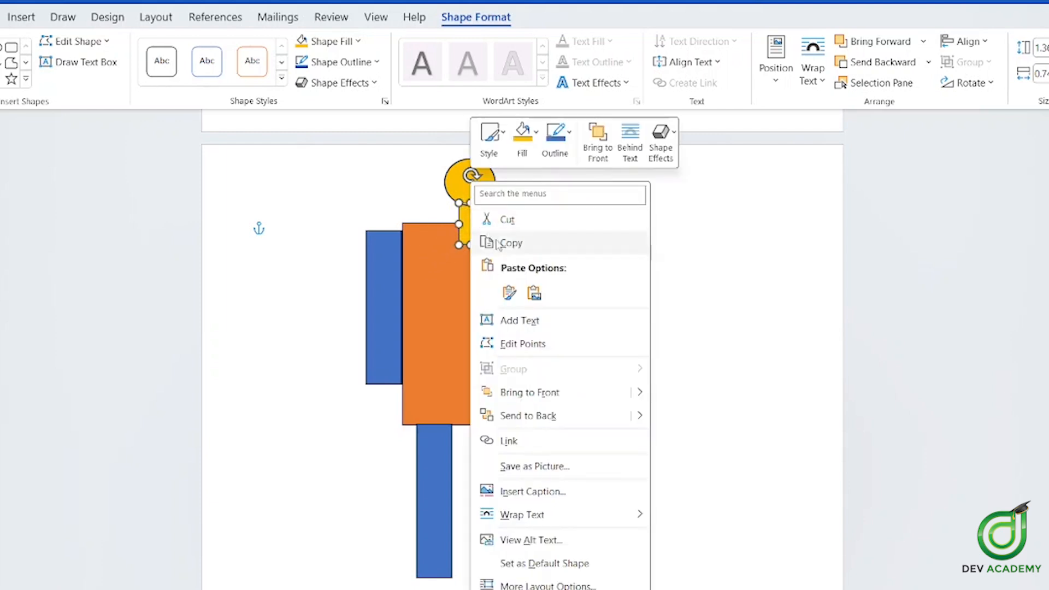
click(799, 195)
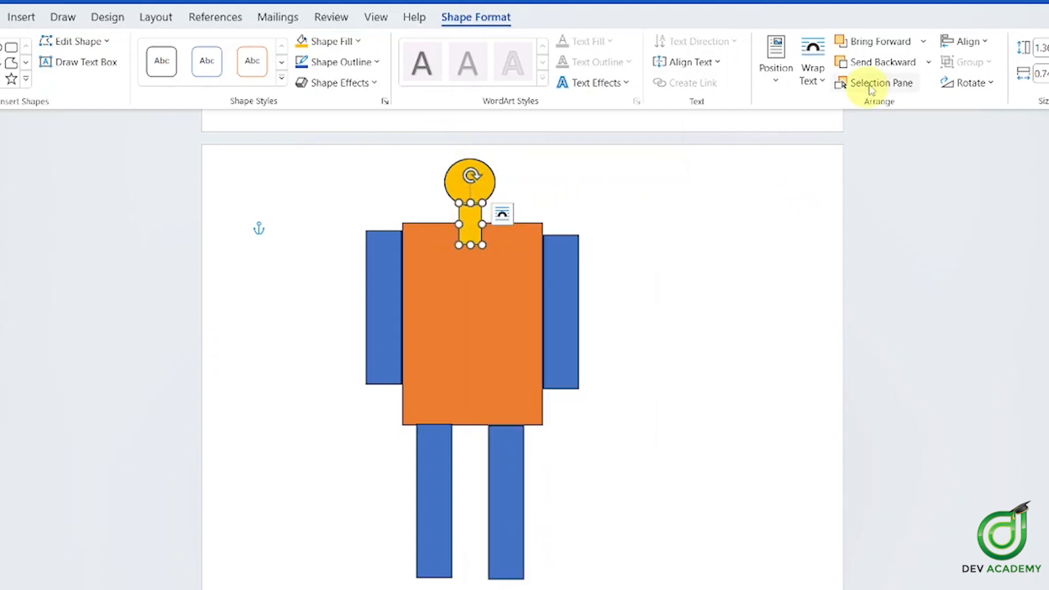
click(881, 70)
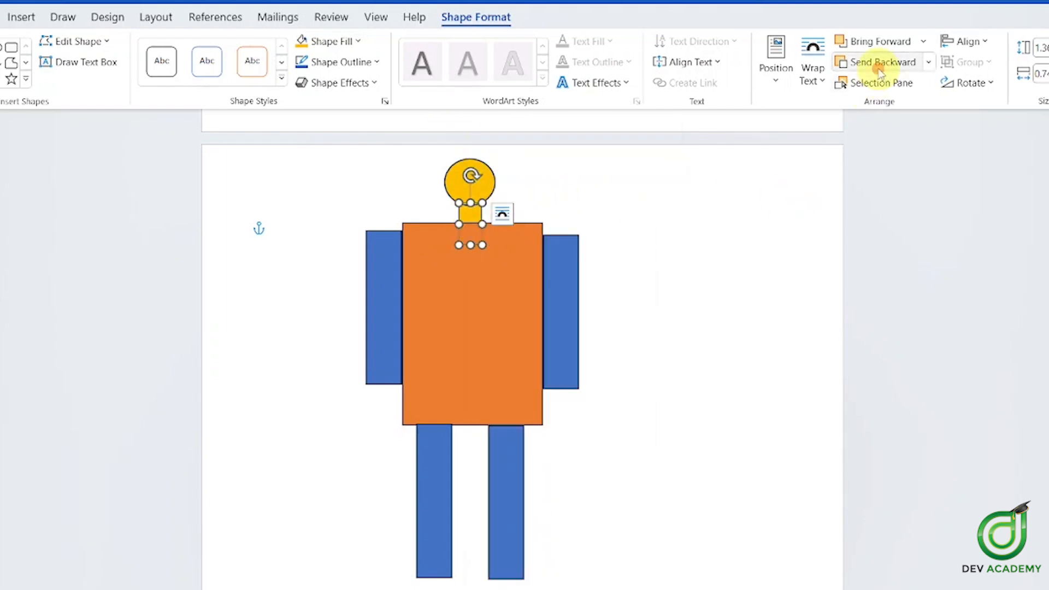
Browse the Bring Forward and Send Backward dropdown options without changing anything
click(928, 42)
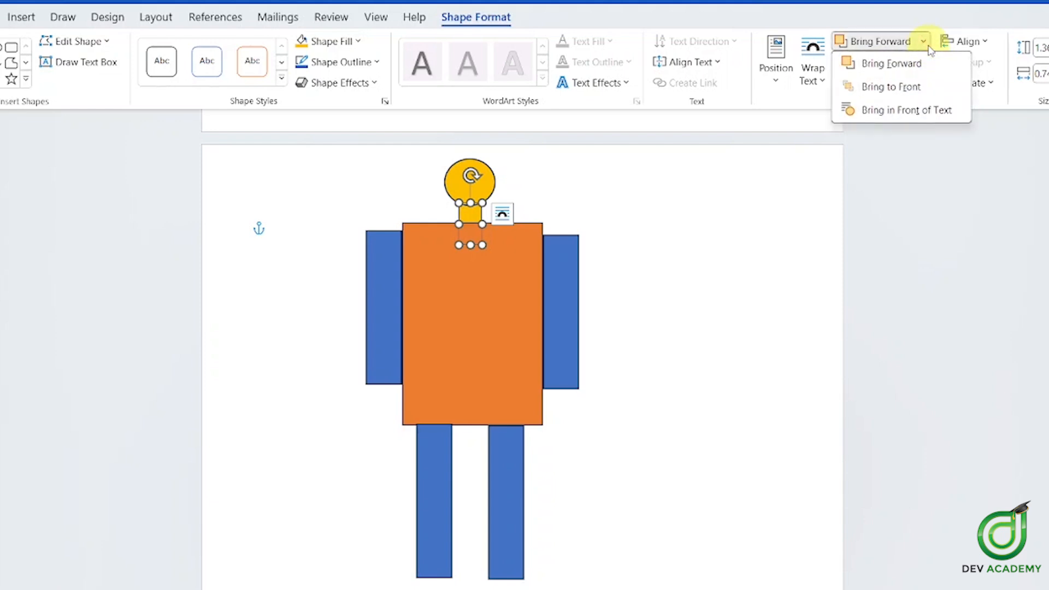
click(928, 21)
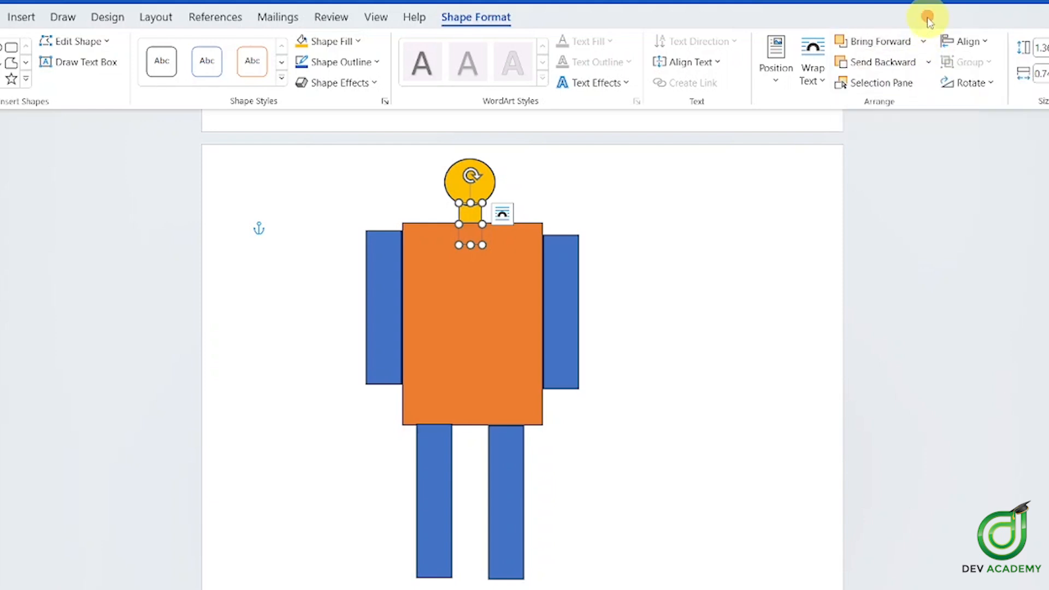
click(928, 62)
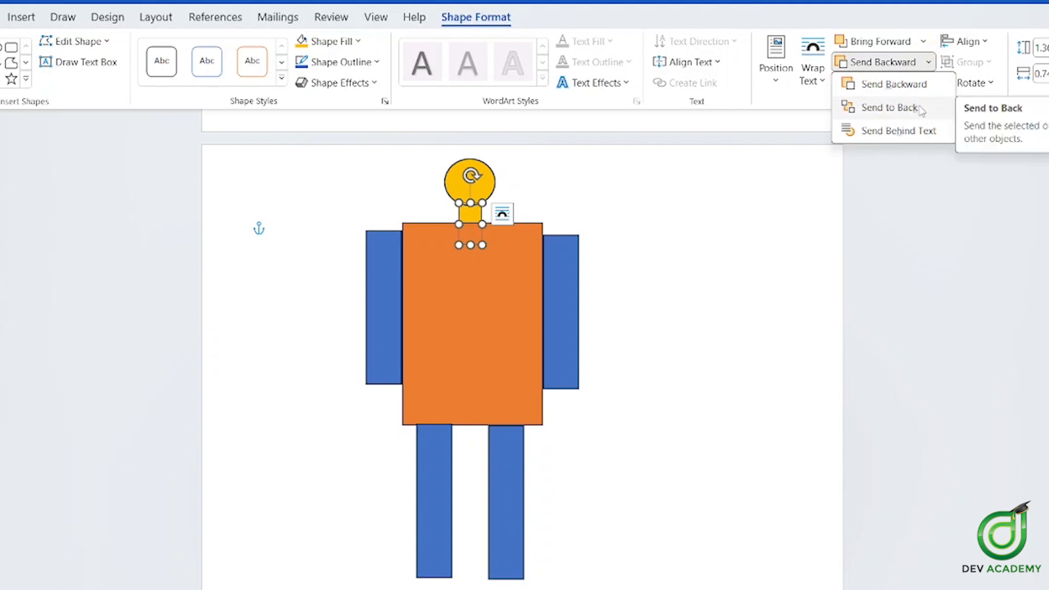
click(924, 43)
click(928, 20)
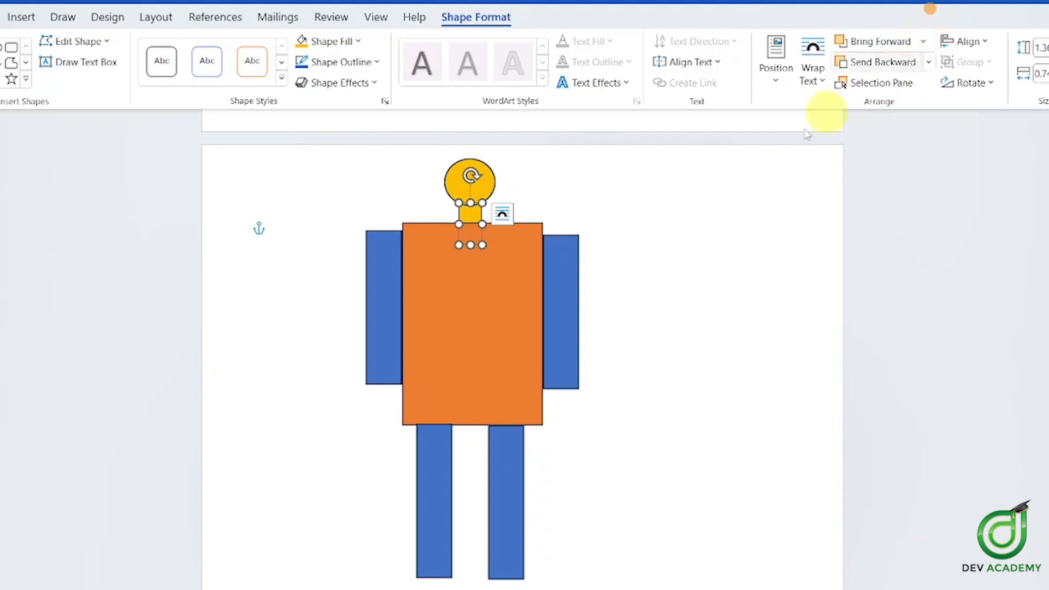
scroll(610, 278, down, 2)
scroll(608, 278, up, 5)
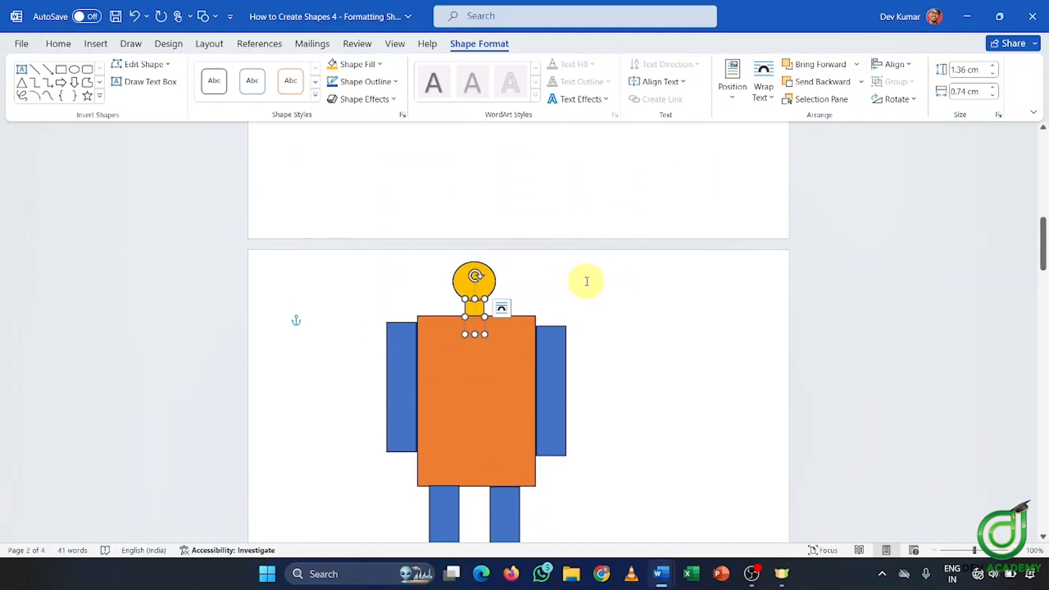
On the sample-shapes page, drag the blue star left onto the yellow square
click(563, 276)
scroll(663, 339, down, 10)
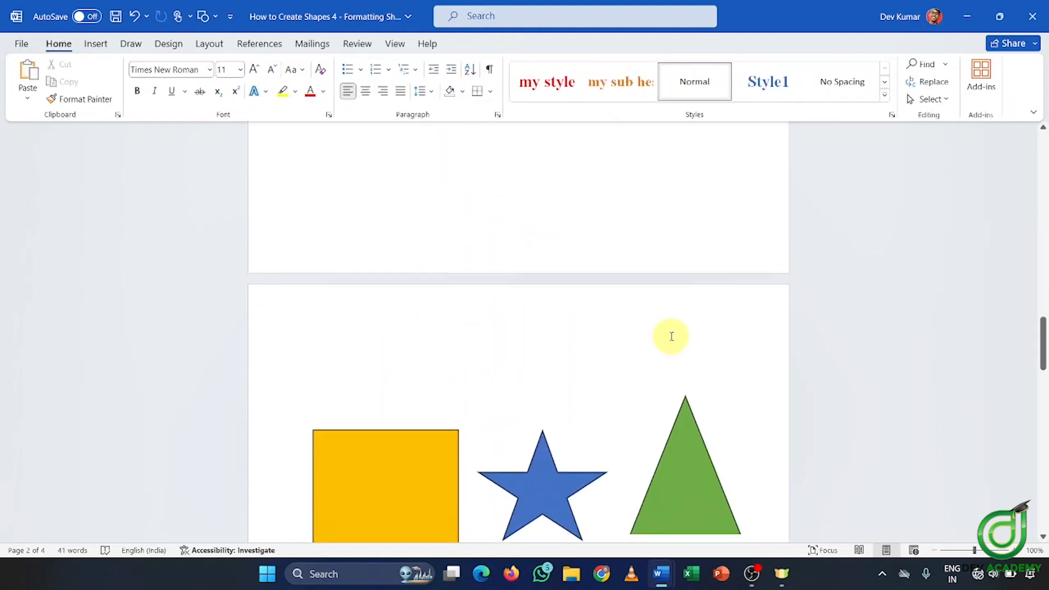
scroll(663, 327, down, 5)
scroll(656, 328, up, 1)
click(508, 213)
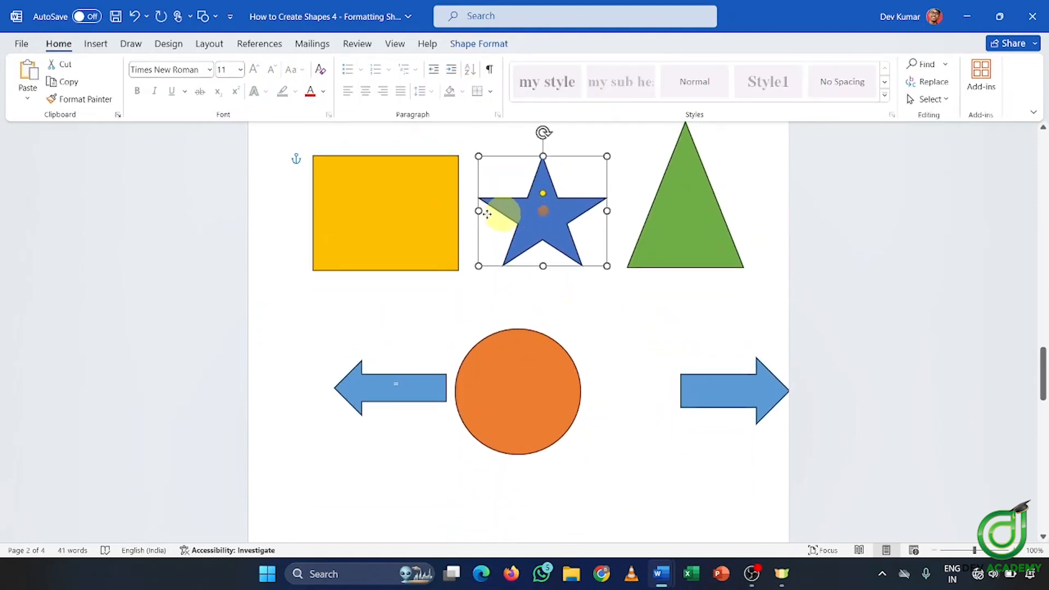
drag(508, 214, 417, 214)
Slide the green triangle left so it sits behind the blue star
click(702, 211)
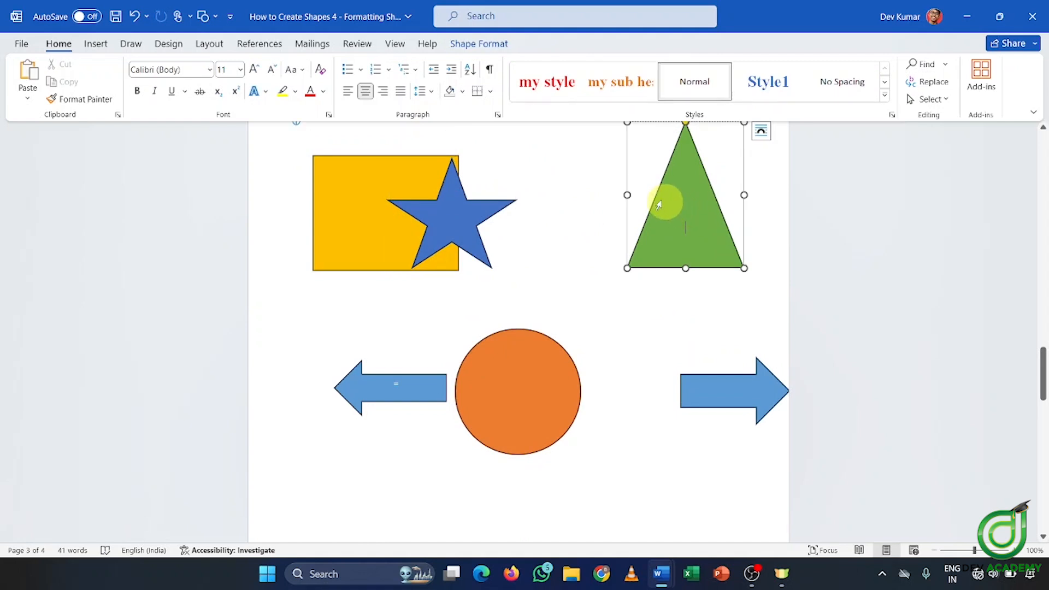
drag(661, 198, 428, 189)
click(461, 188)
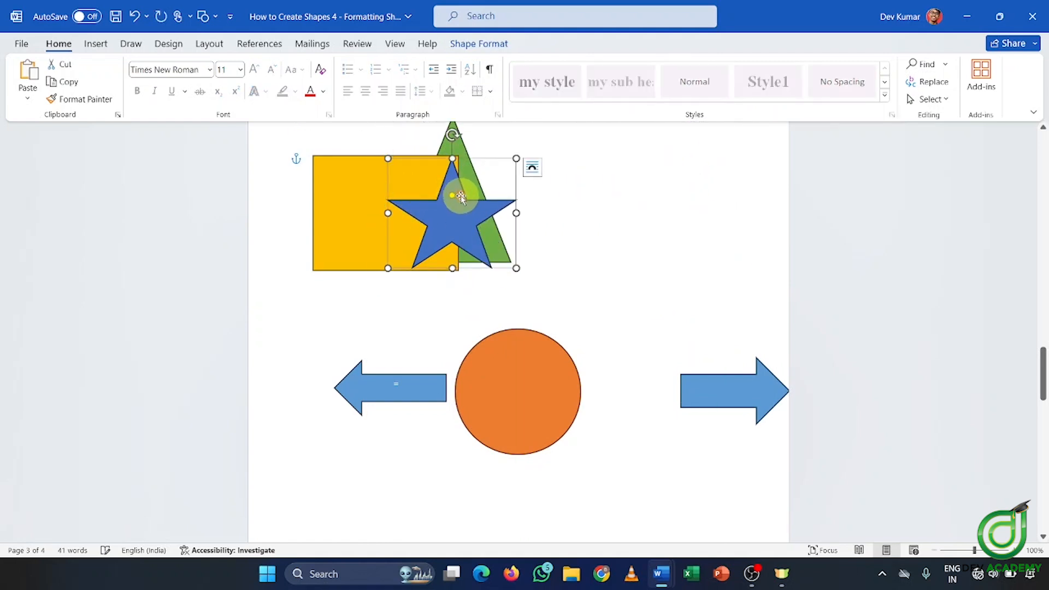
click(477, 44)
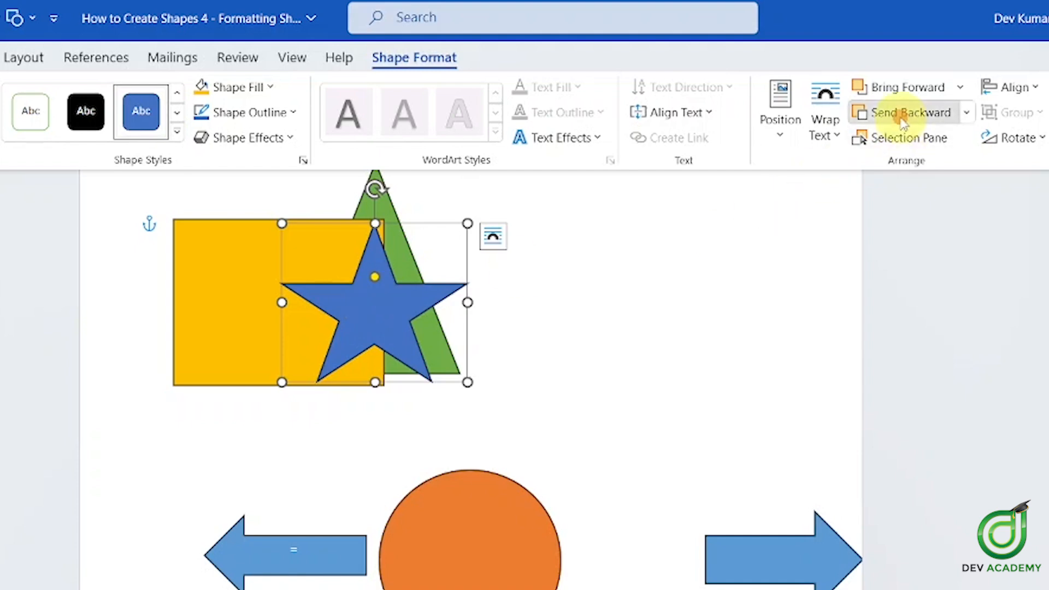
Send the star backward twice, then Bring Forward so it tops the triangle and yellow square
click(880, 112)
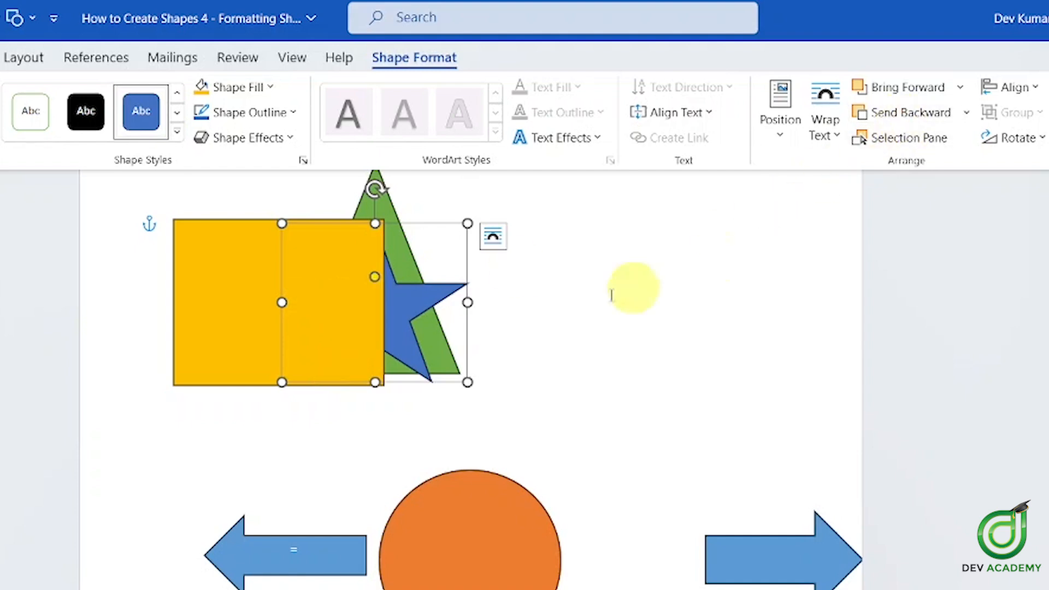
right_click(416, 304)
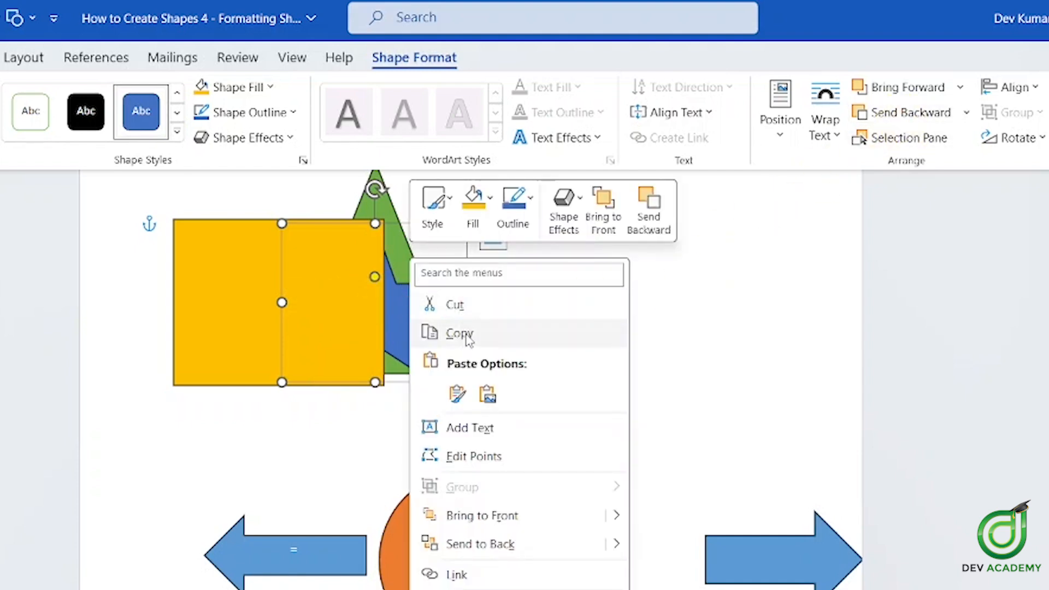
click(923, 85)
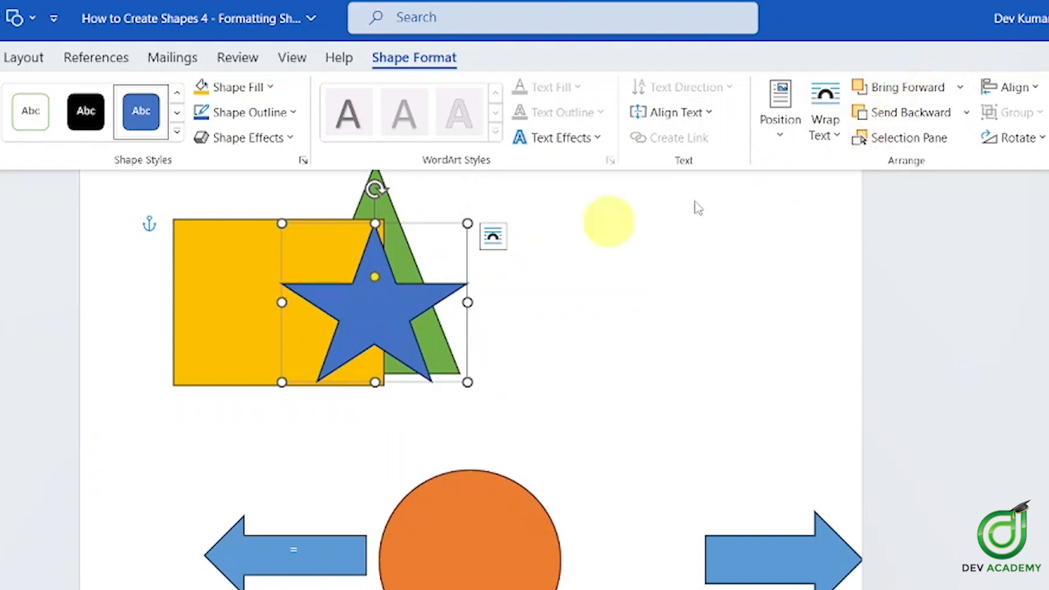
click(886, 115)
click(886, 114)
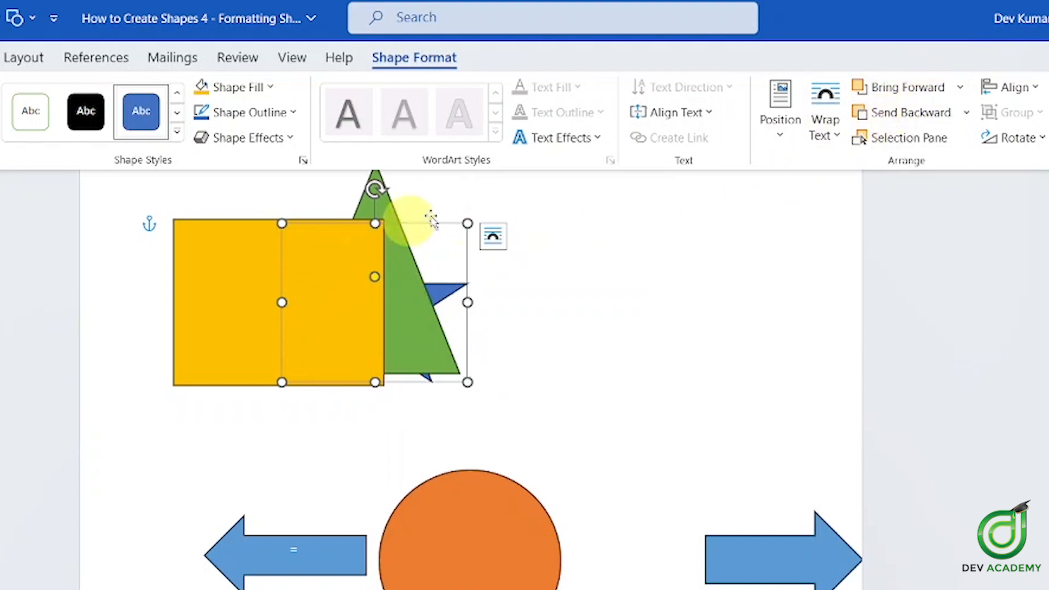
click(928, 94)
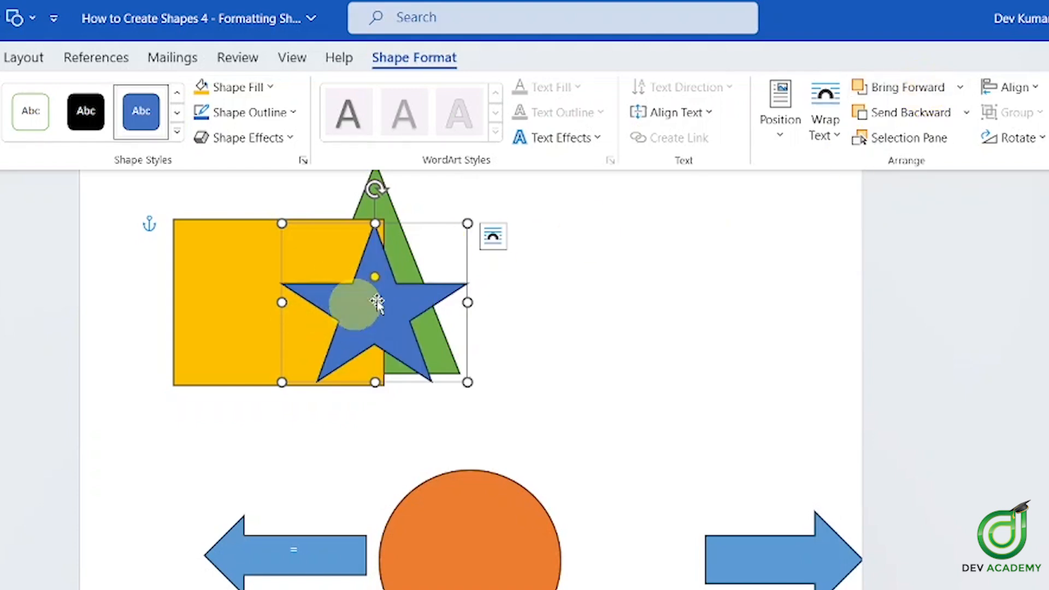
click(541, 547)
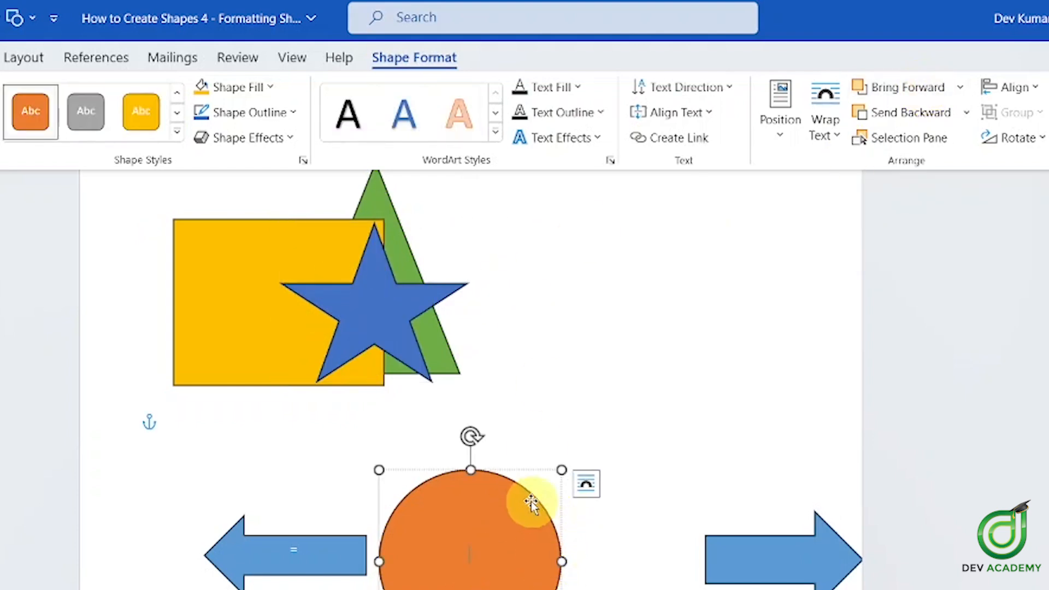
Drag the orange circle up into the cluster behind the triangle, then select each shape in turn
drag(467, 490, 391, 203)
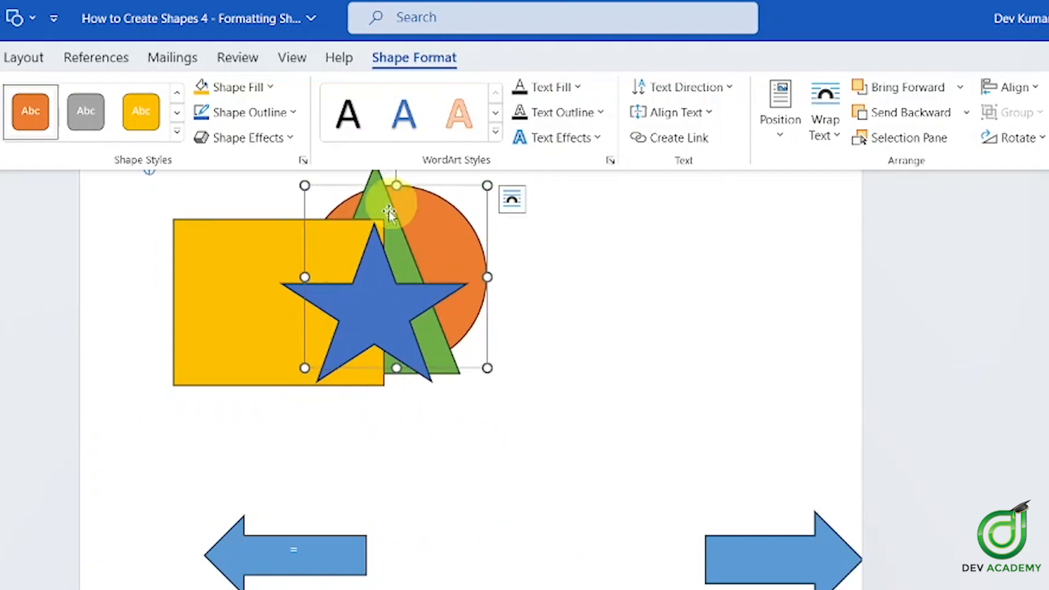
click(351, 311)
click(330, 252)
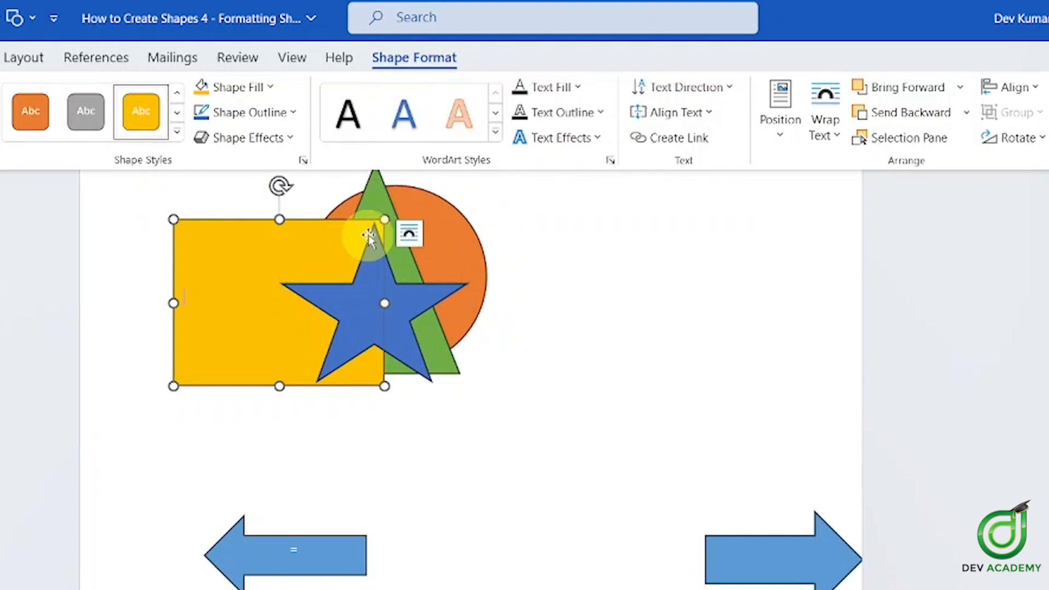
click(375, 207)
click(448, 212)
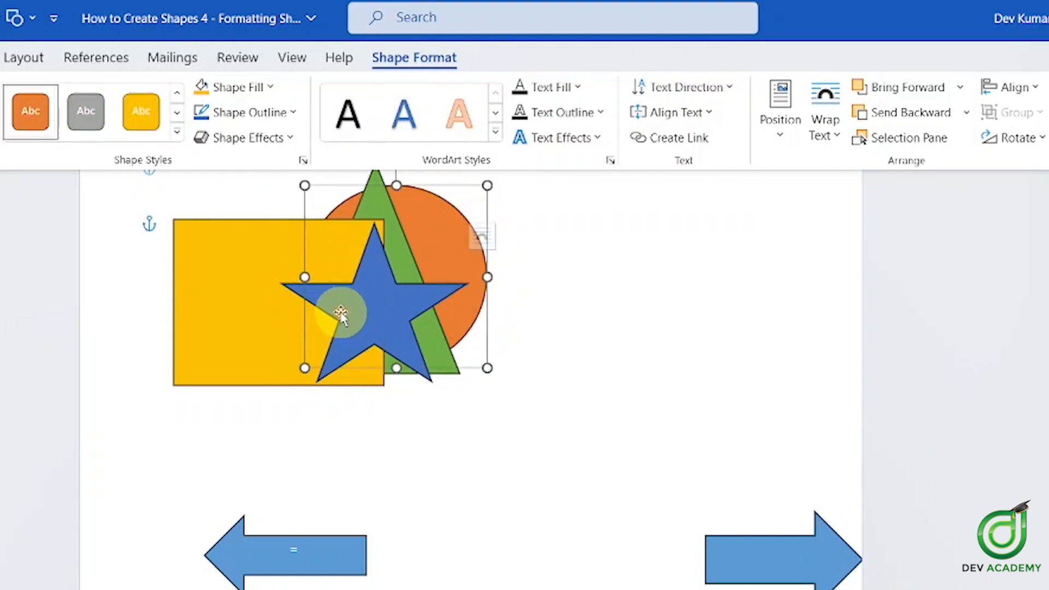
click(362, 311)
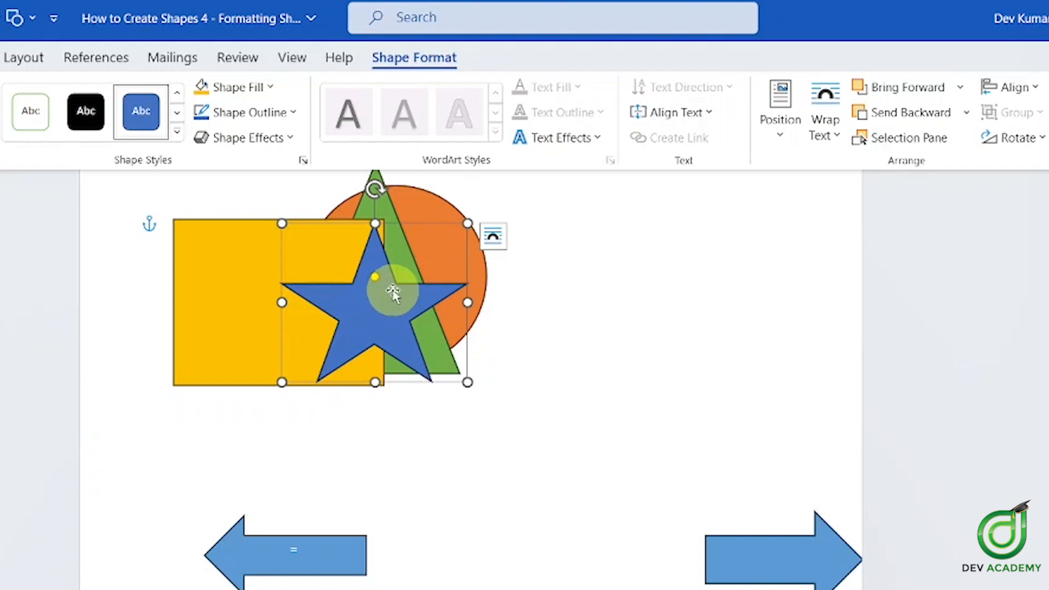
Drag the blue star lower and send it to the back of all shapes
drag(355, 291, 344, 343)
click(556, 343)
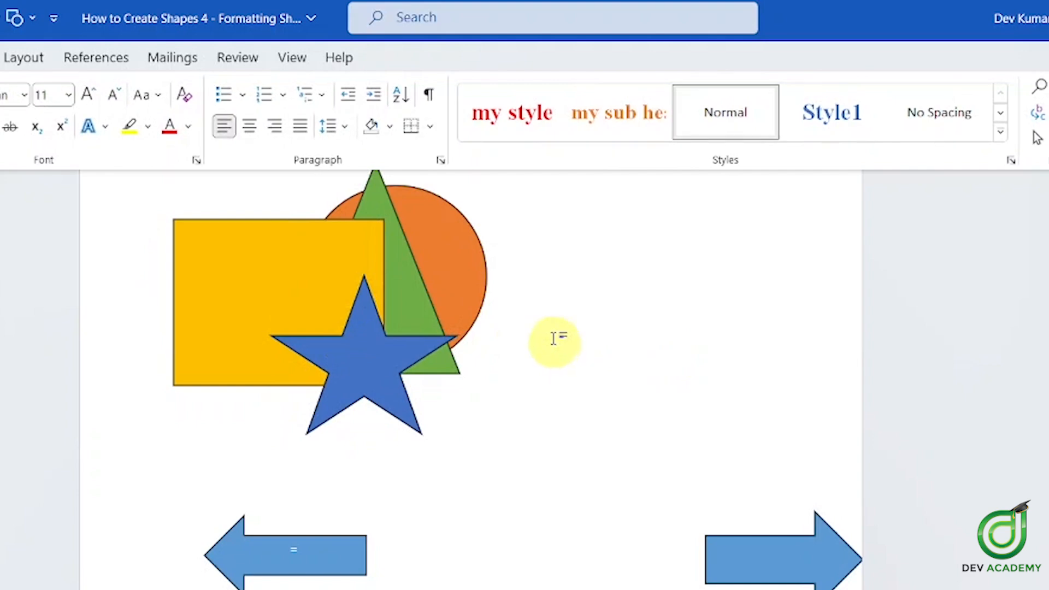
click(398, 387)
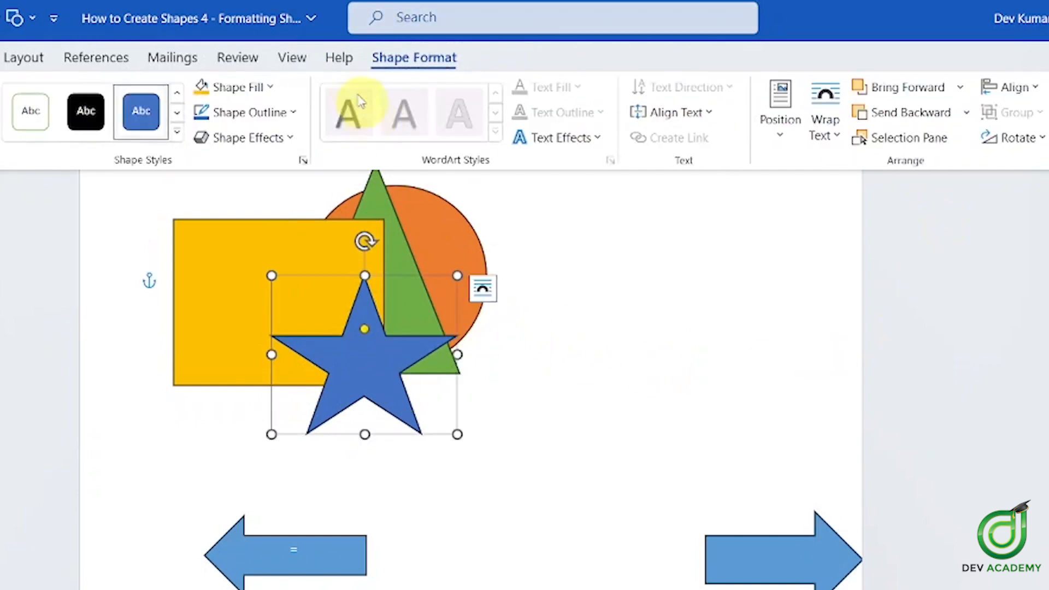
click(966, 114)
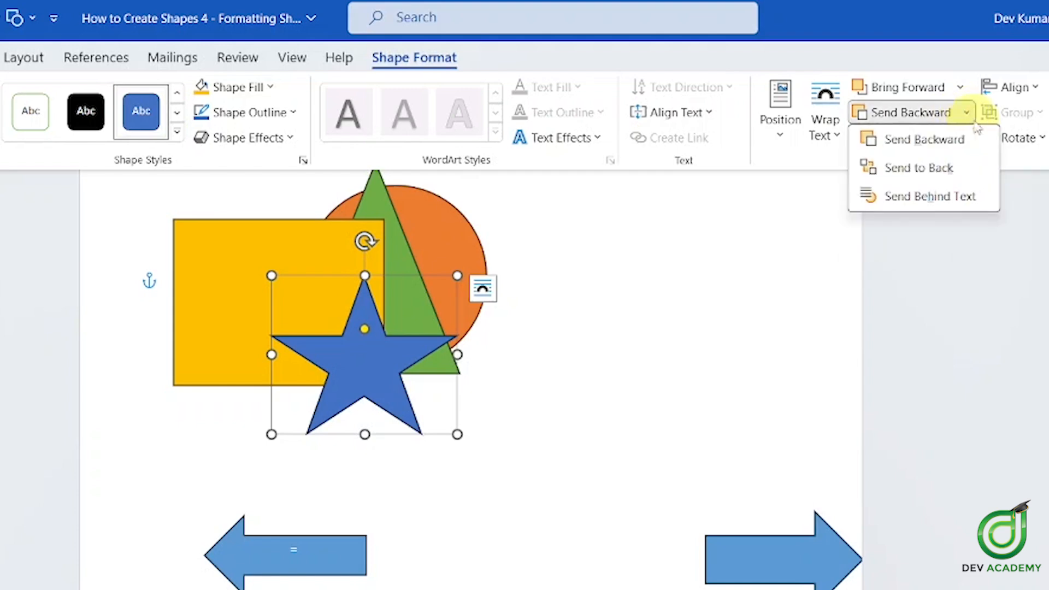
click(937, 174)
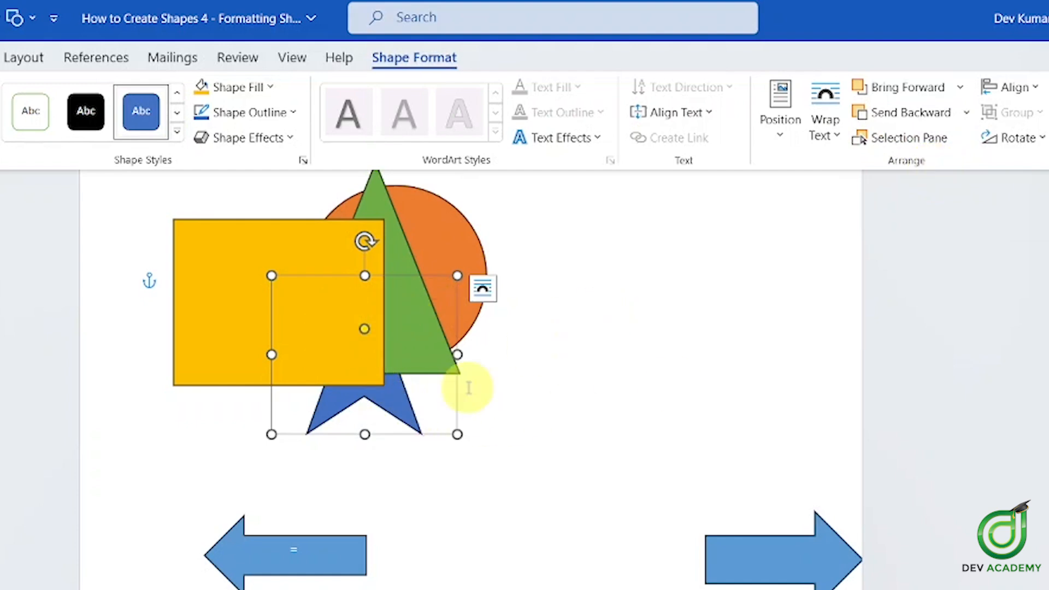
Toggle the star's layer with Bring Forward, Send to Back and Bring to Front
right_click(367, 414)
click(408, 415)
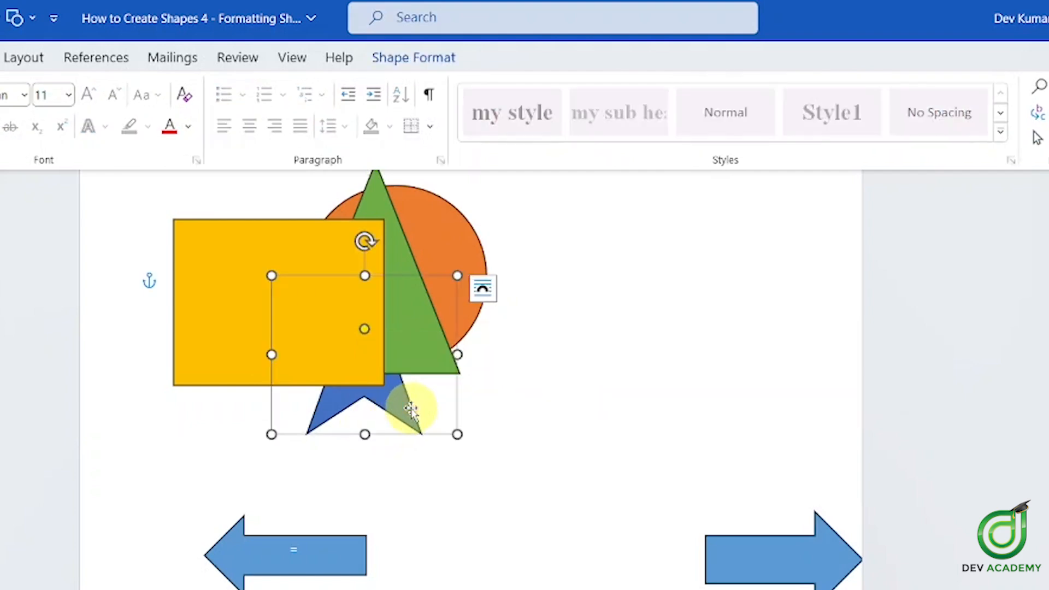
click(415, 58)
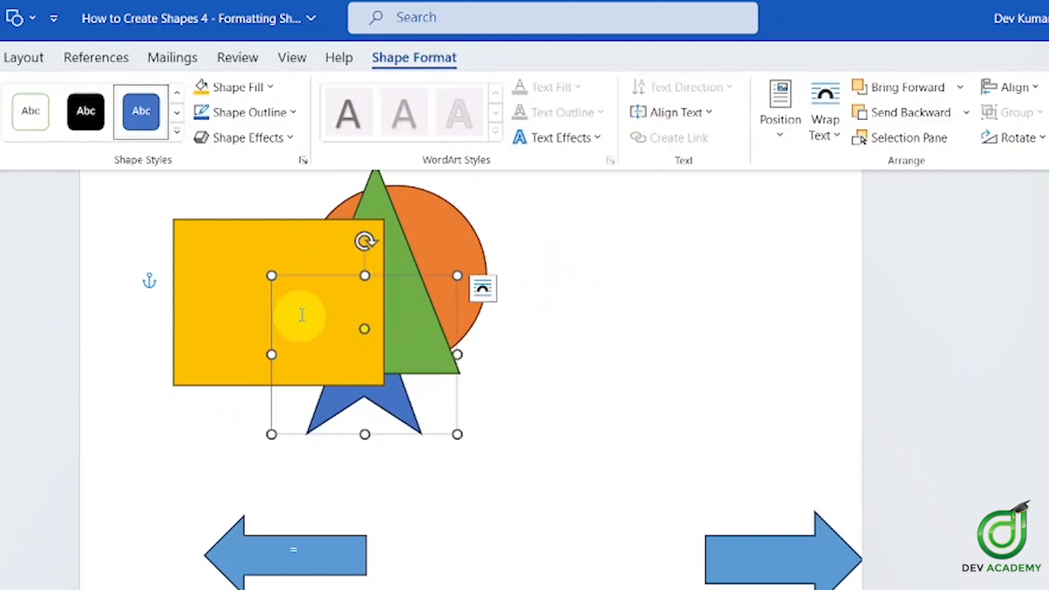
click(892, 89)
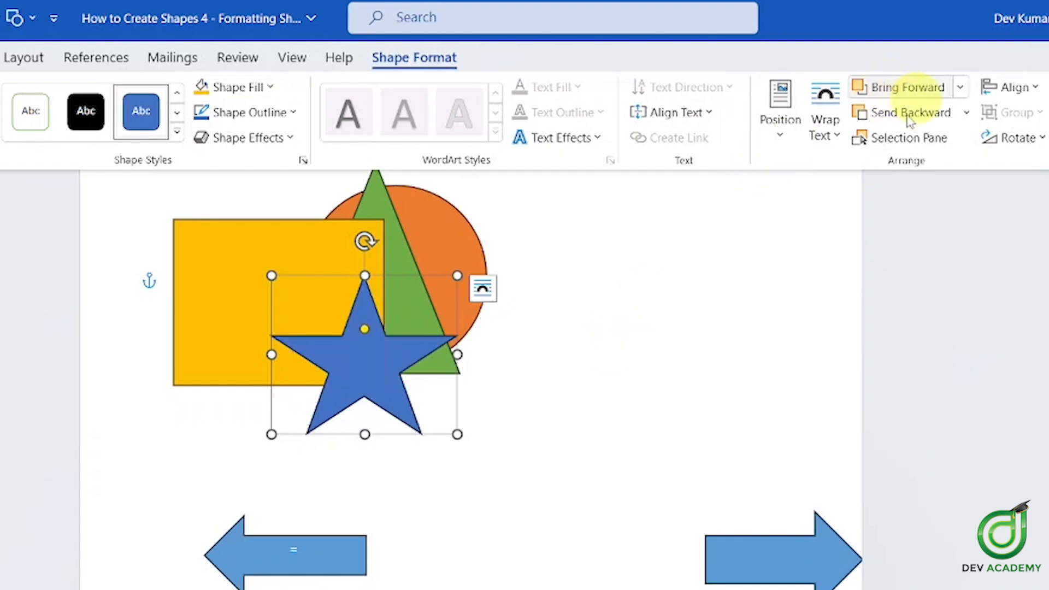
click(966, 113)
click(940, 167)
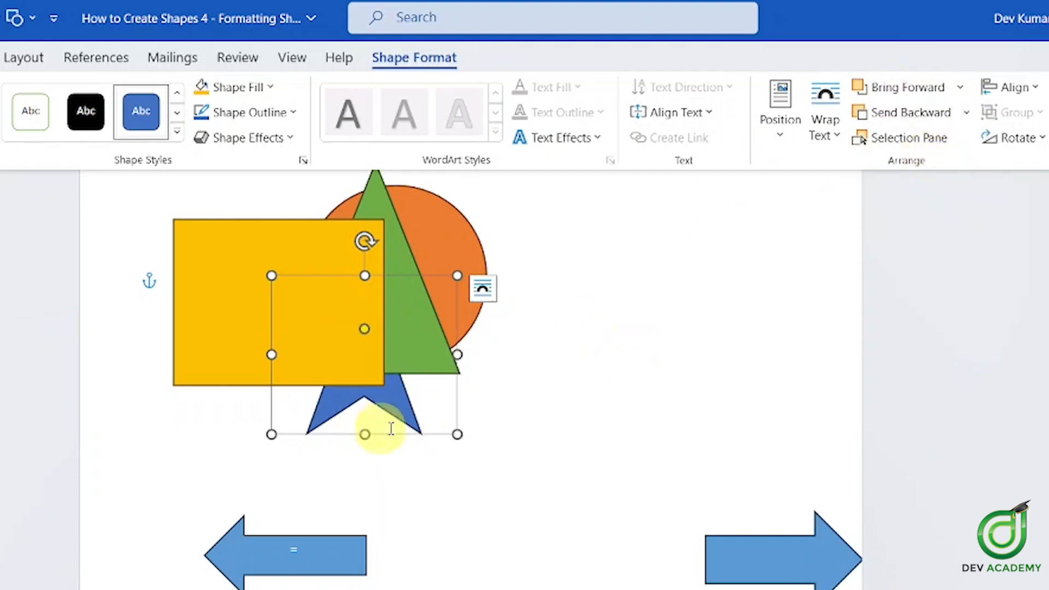
click(932, 86)
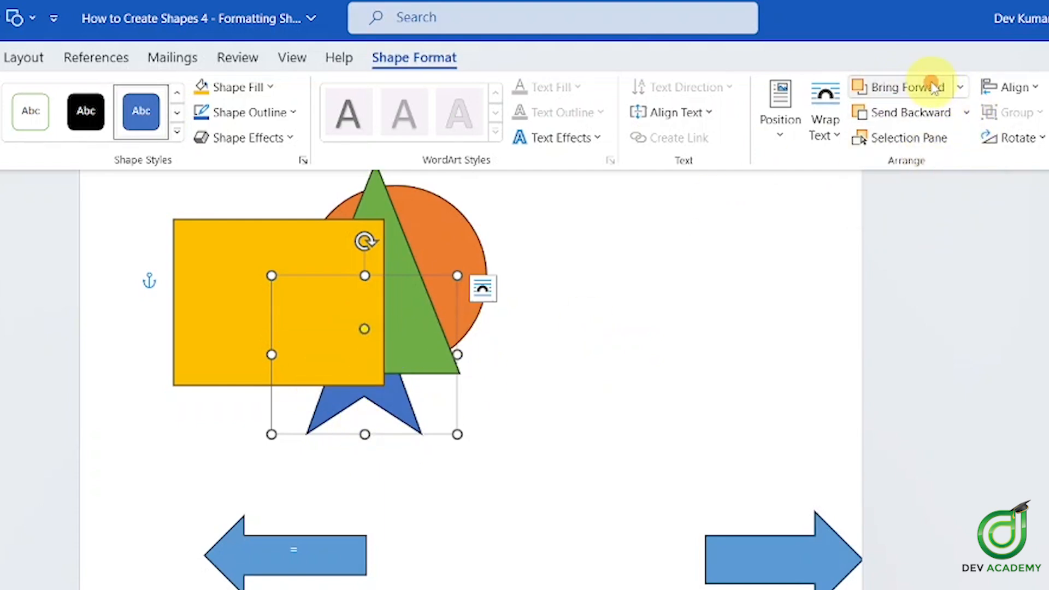
click(922, 110)
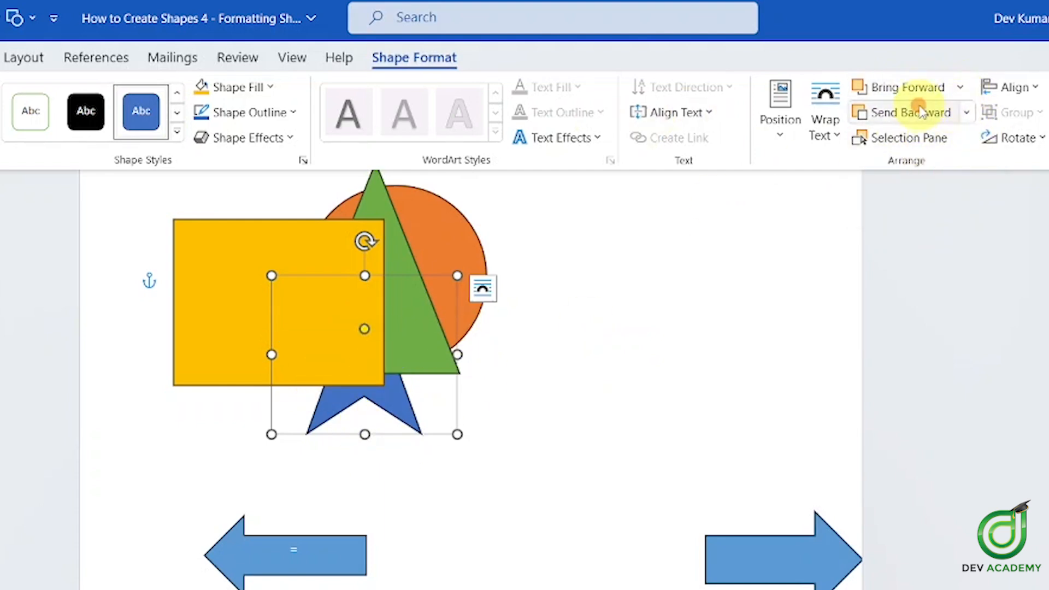
click(960, 87)
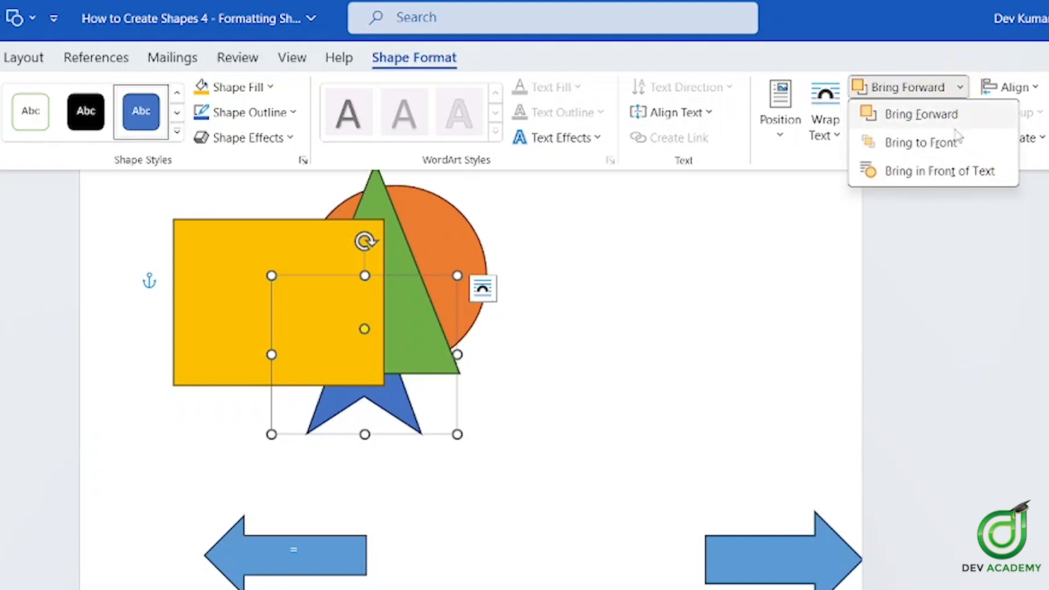
click(944, 143)
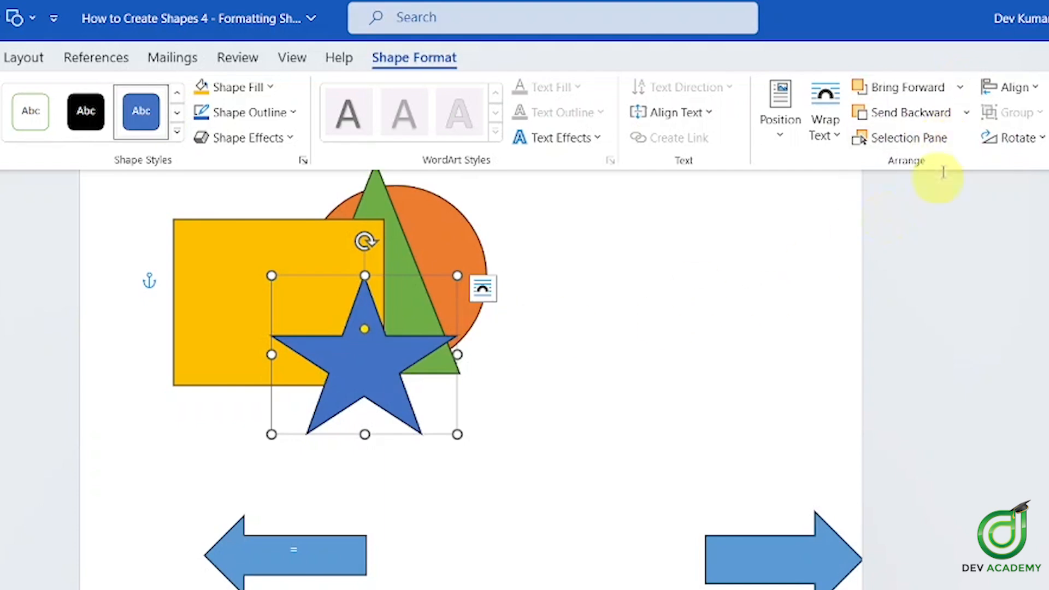
click(696, 258)
click(369, 384)
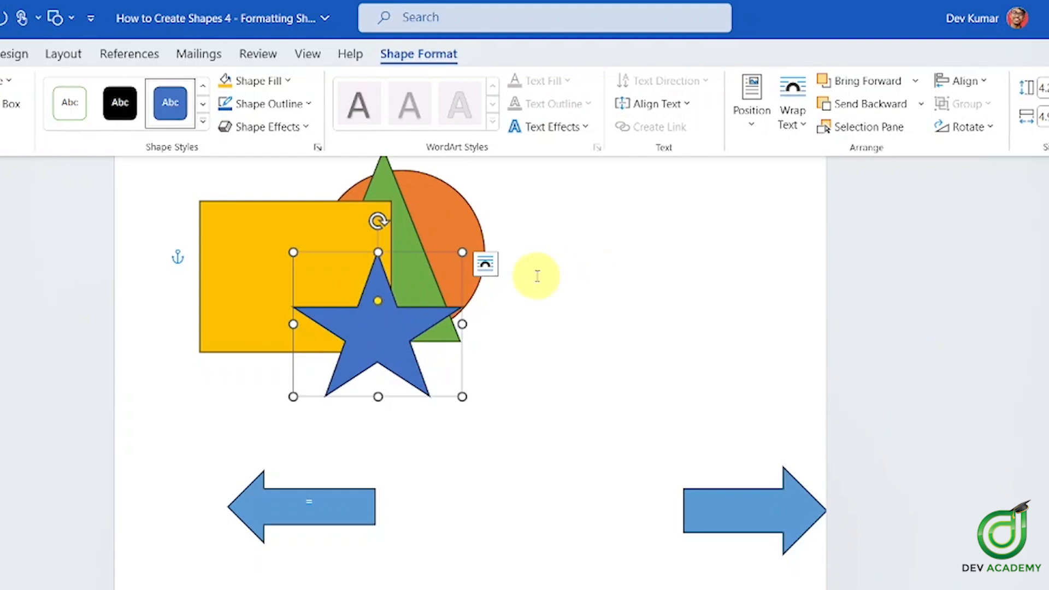
Step the star back behind rectangle, triangle and circle, then forward over all three again
click(845, 110)
click(844, 110)
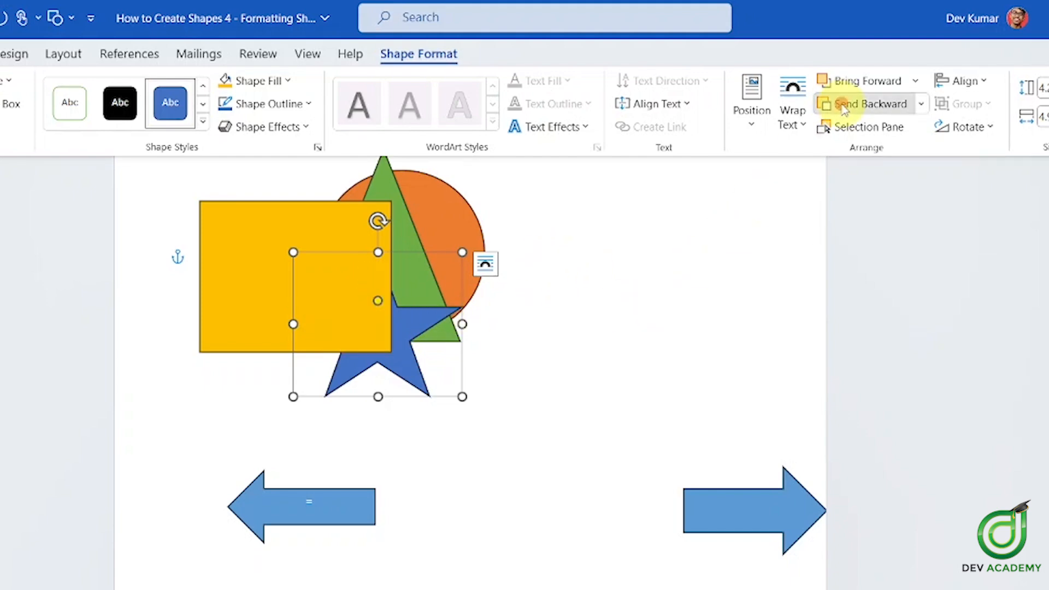
click(845, 109)
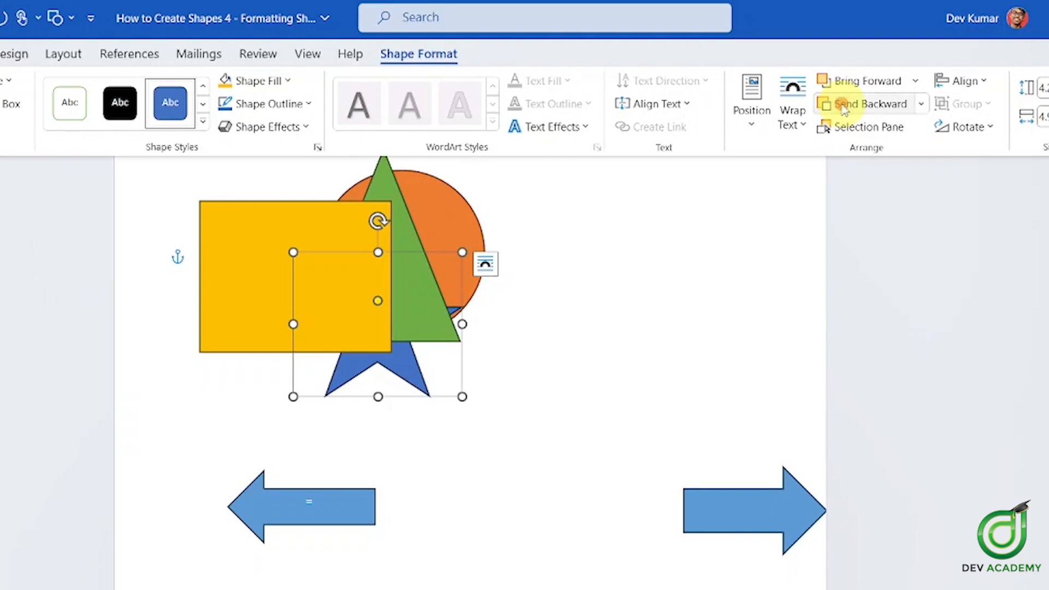
click(845, 110)
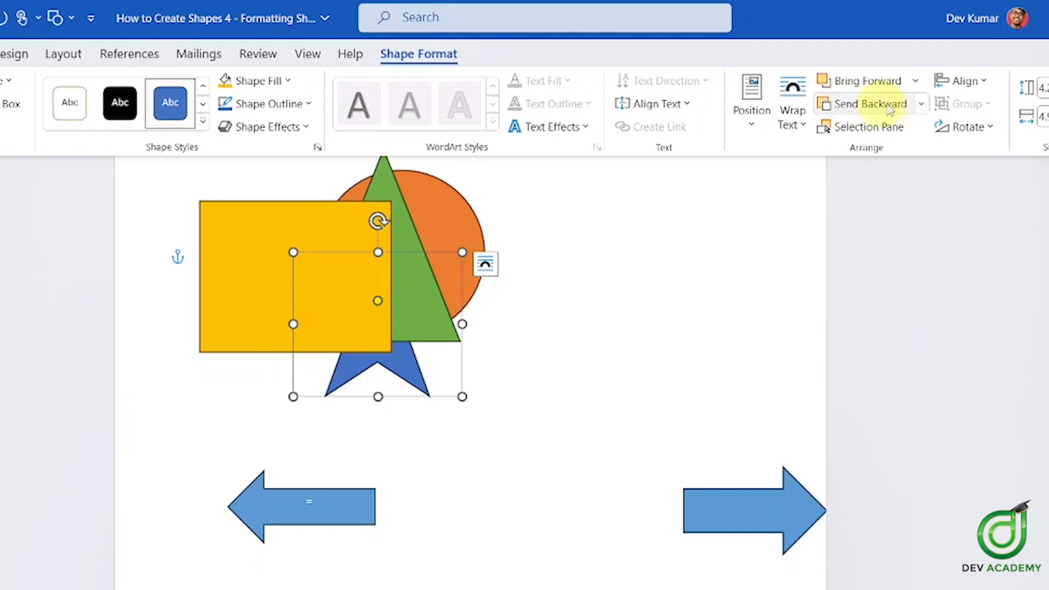
click(895, 88)
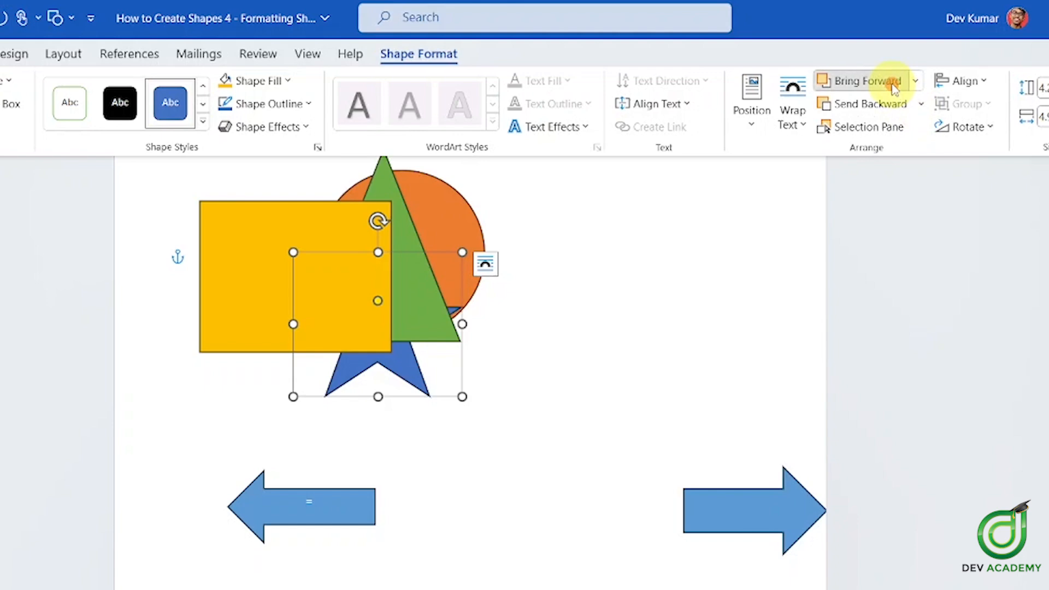
click(895, 87)
click(895, 88)
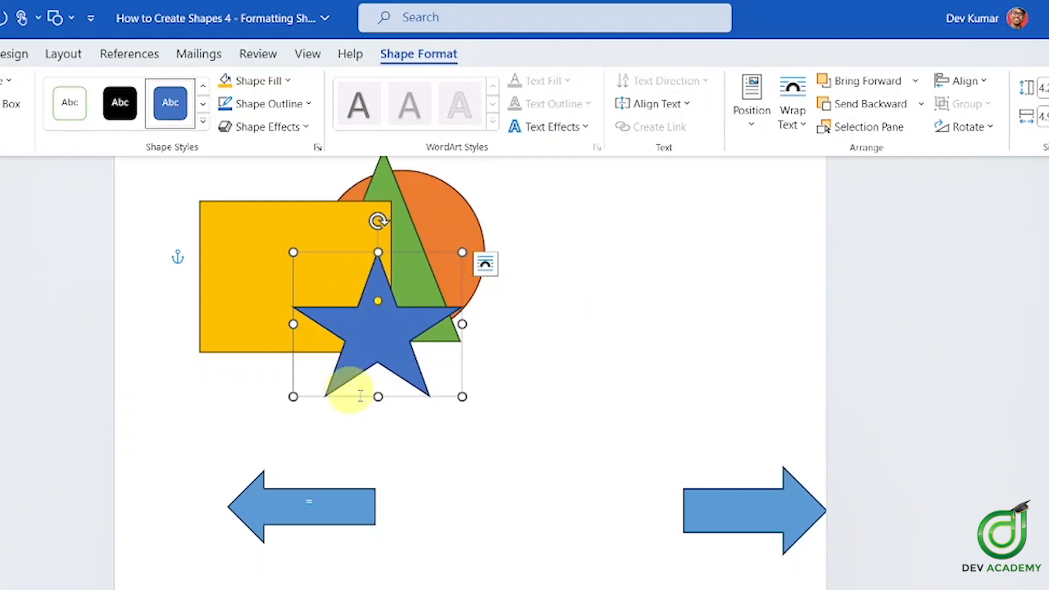
Send the star to the back, then Bring Forward layer by layer past circle and triangle
click(921, 104)
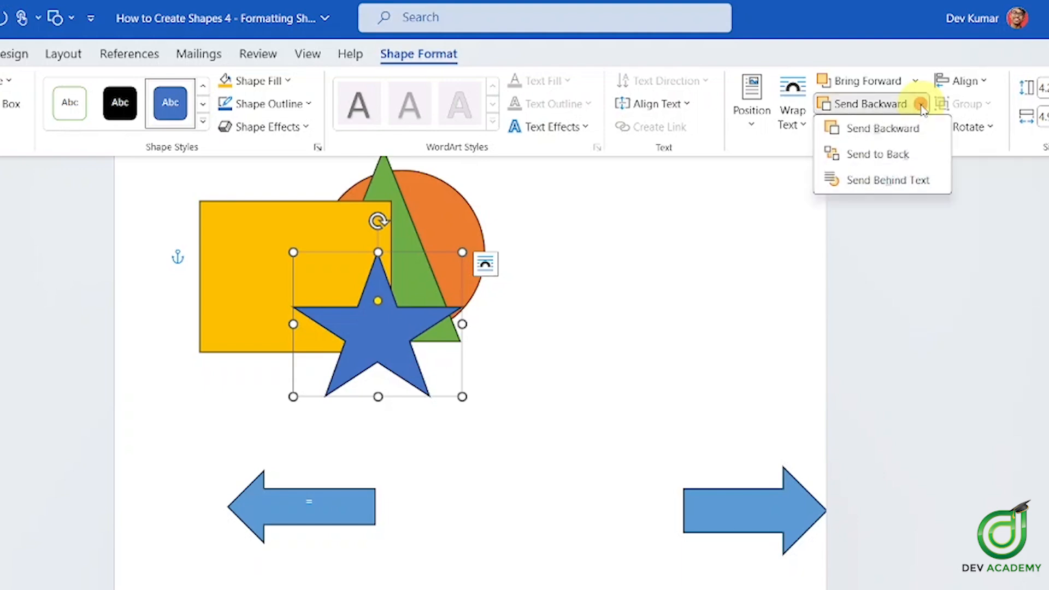
click(913, 153)
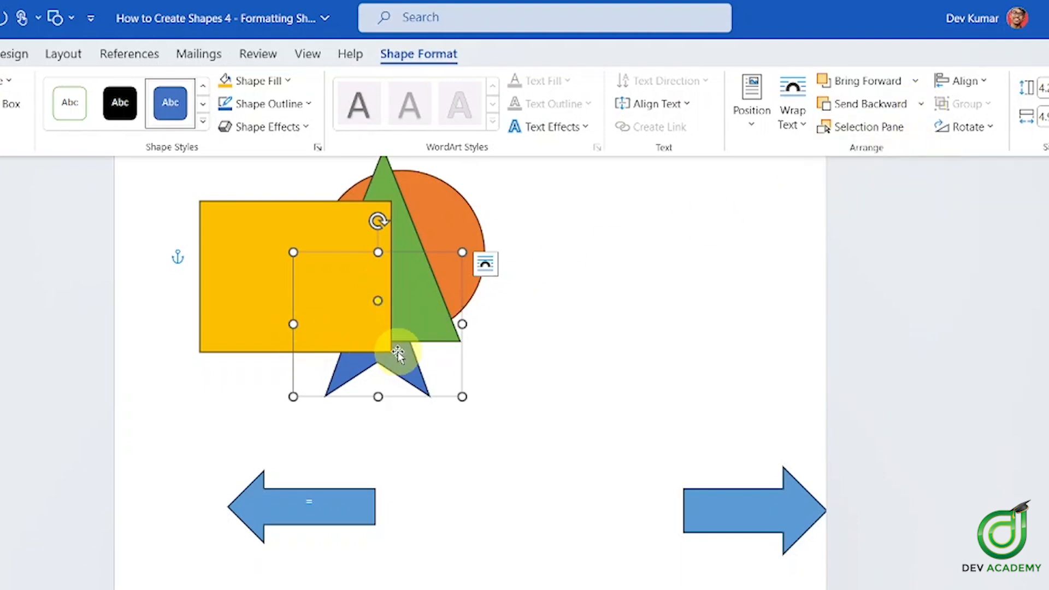
click(921, 82)
click(468, 312)
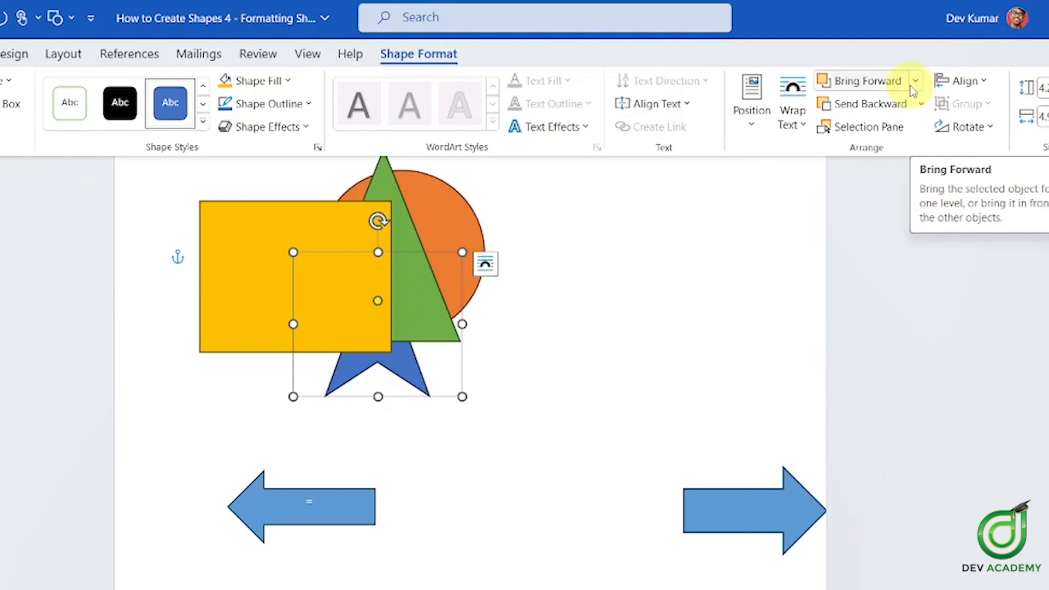
click(872, 82)
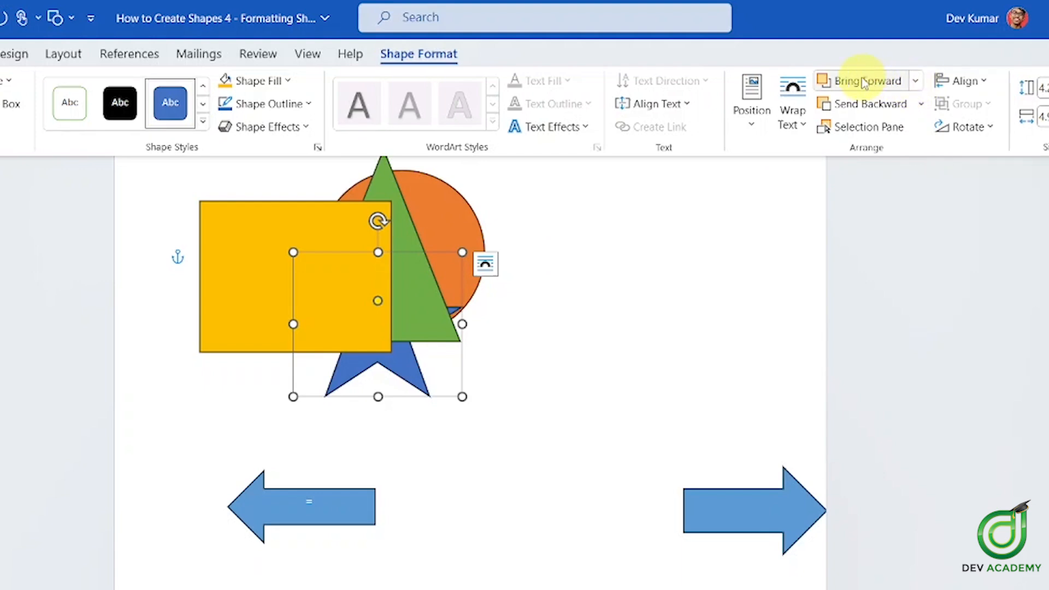
click(900, 84)
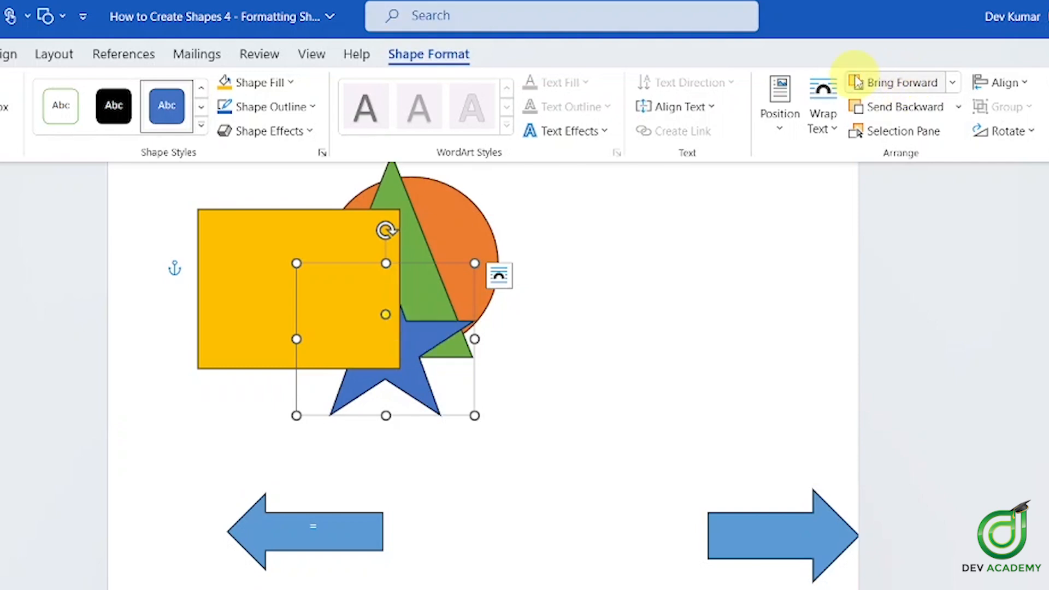
click(903, 85)
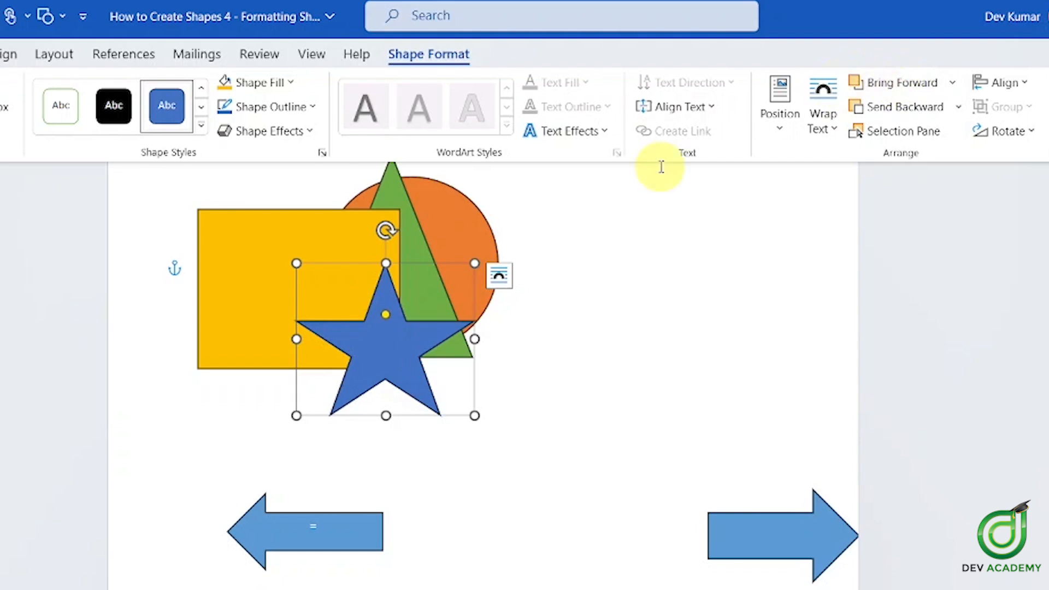
Send the star to the back again, then Bring to Front above every shape
click(959, 107)
click(901, 159)
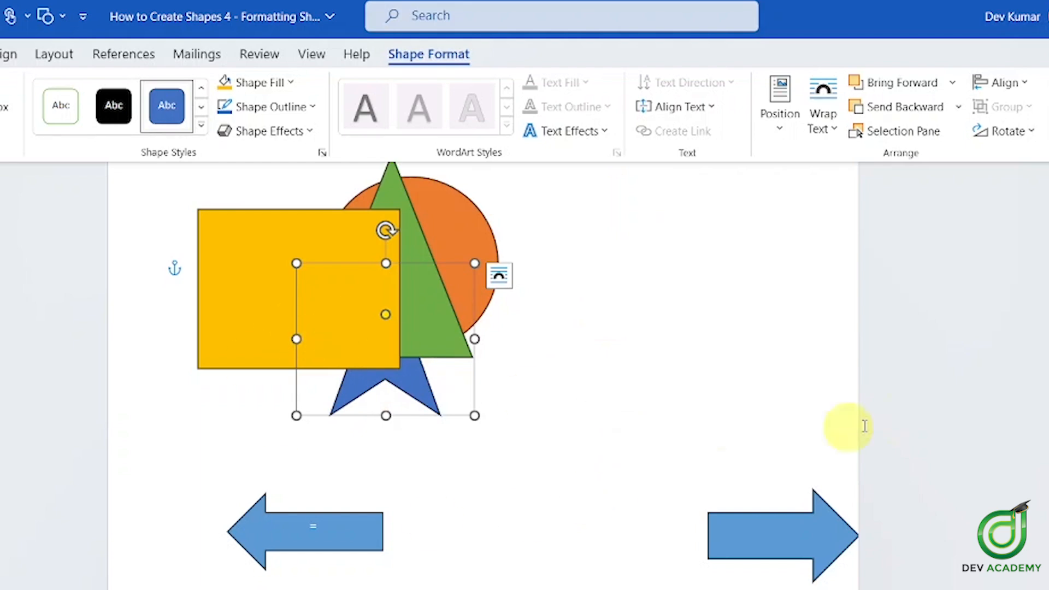
click(909, 87)
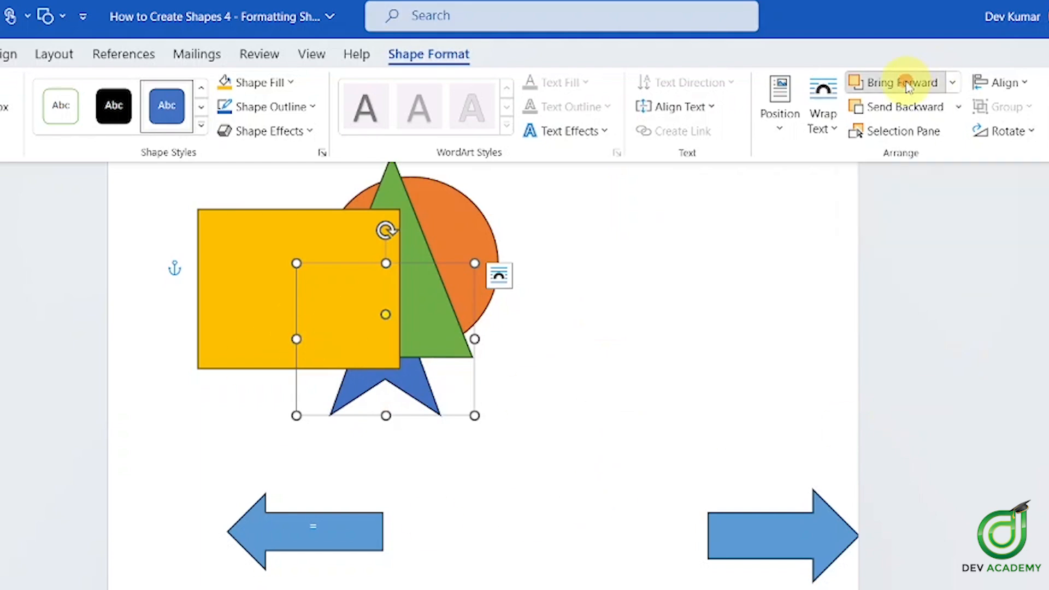
click(915, 105)
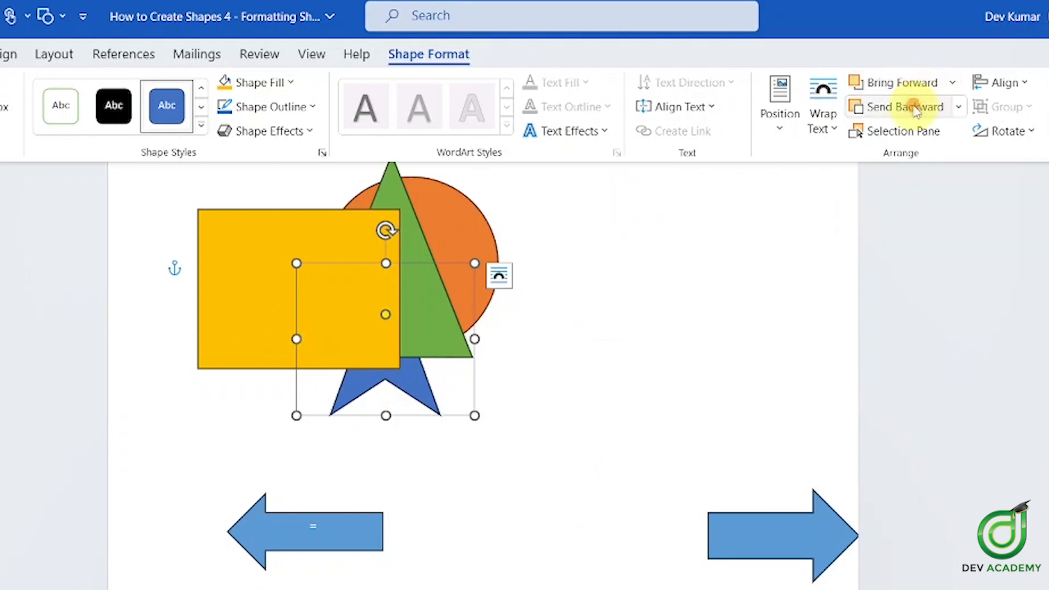
click(953, 87)
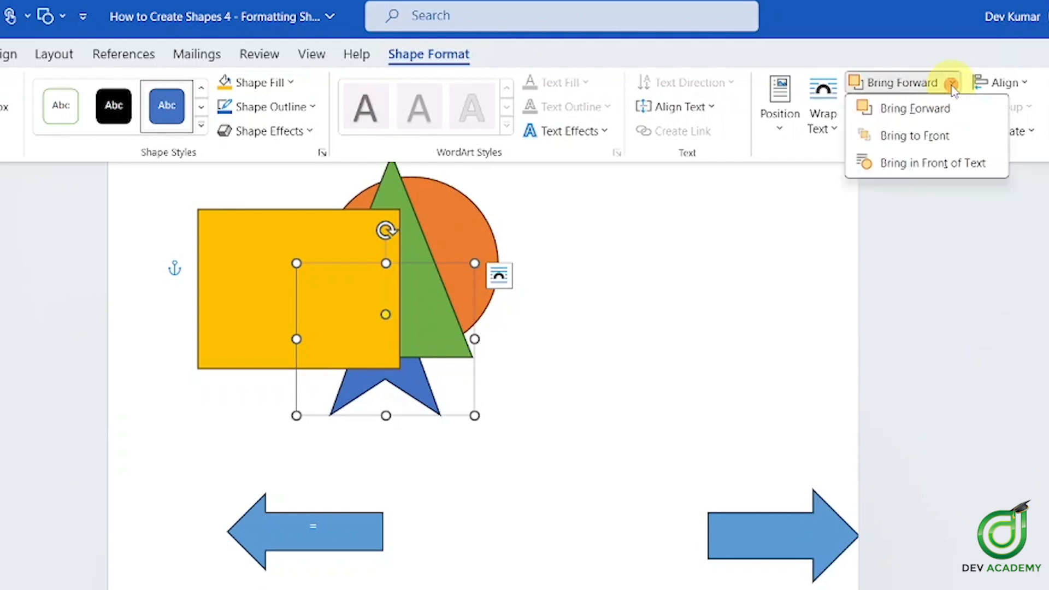
click(921, 137)
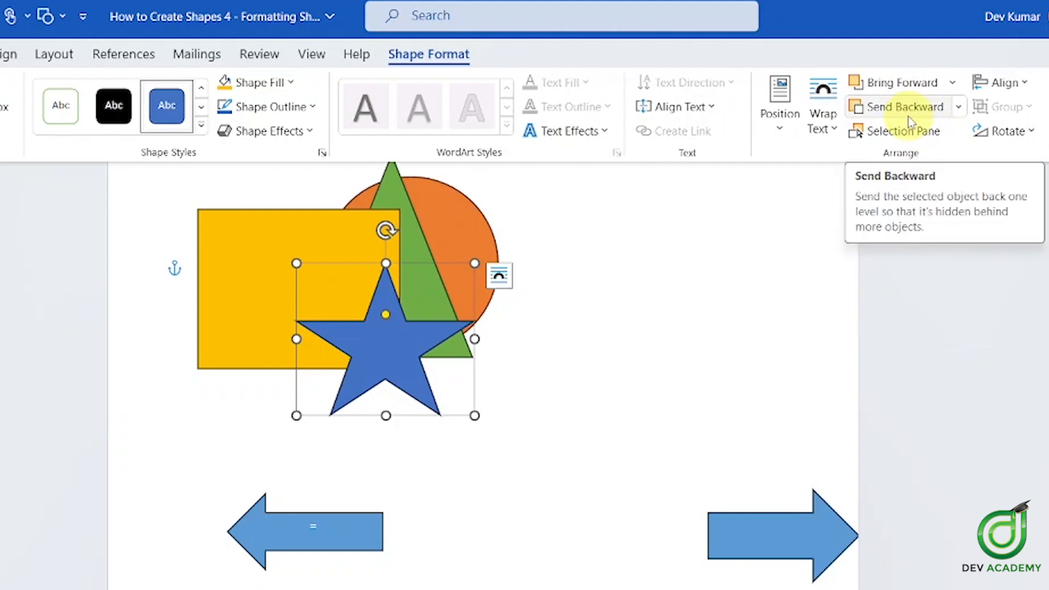
Browse the Bring Forward and Send Backward dropdowns without changing anything
click(956, 83)
click(953, 49)
click(959, 107)
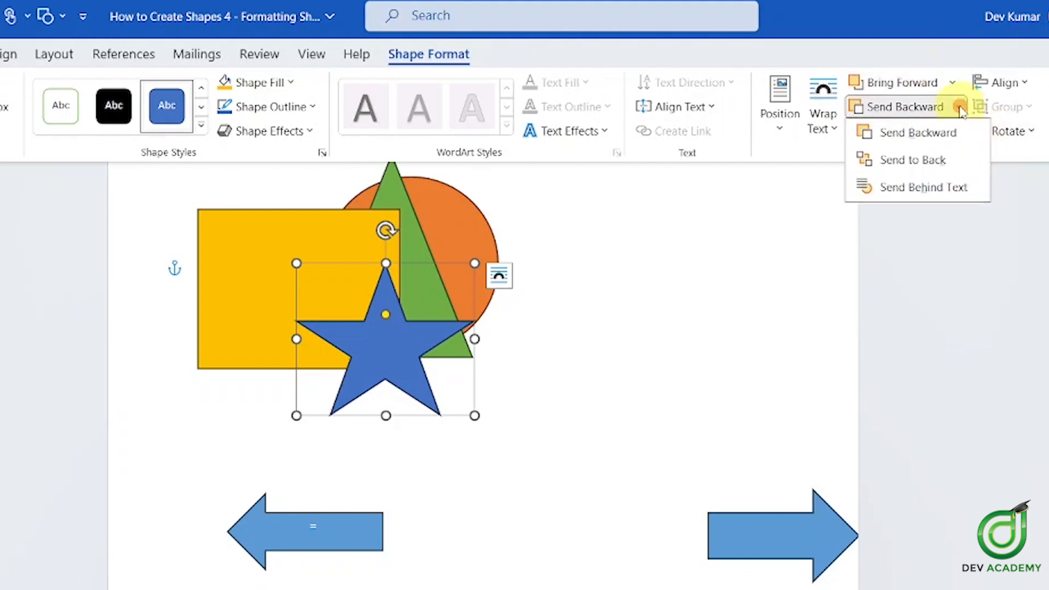
click(936, 56)
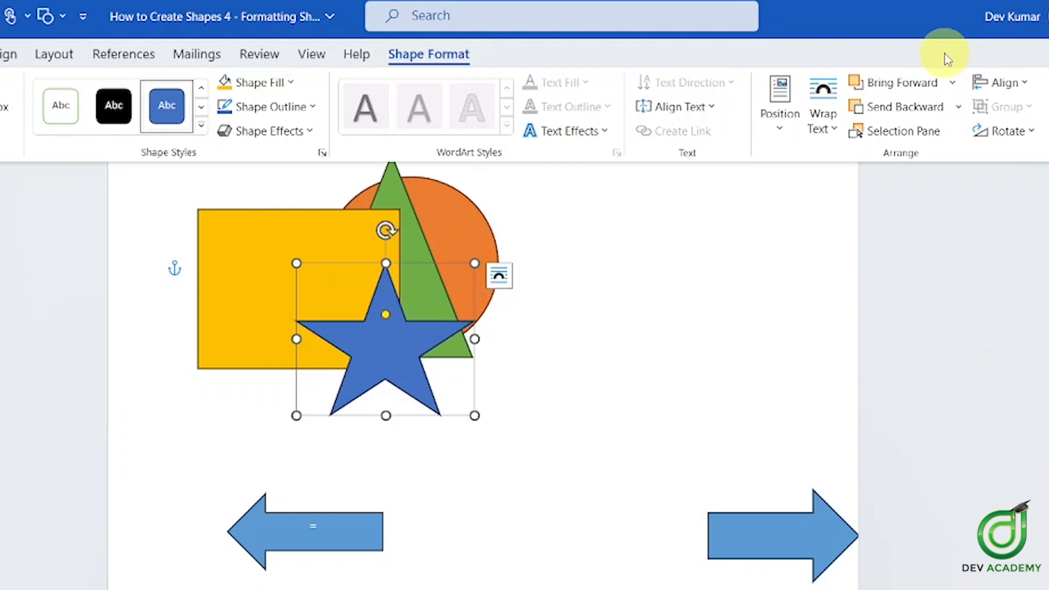
click(953, 83)
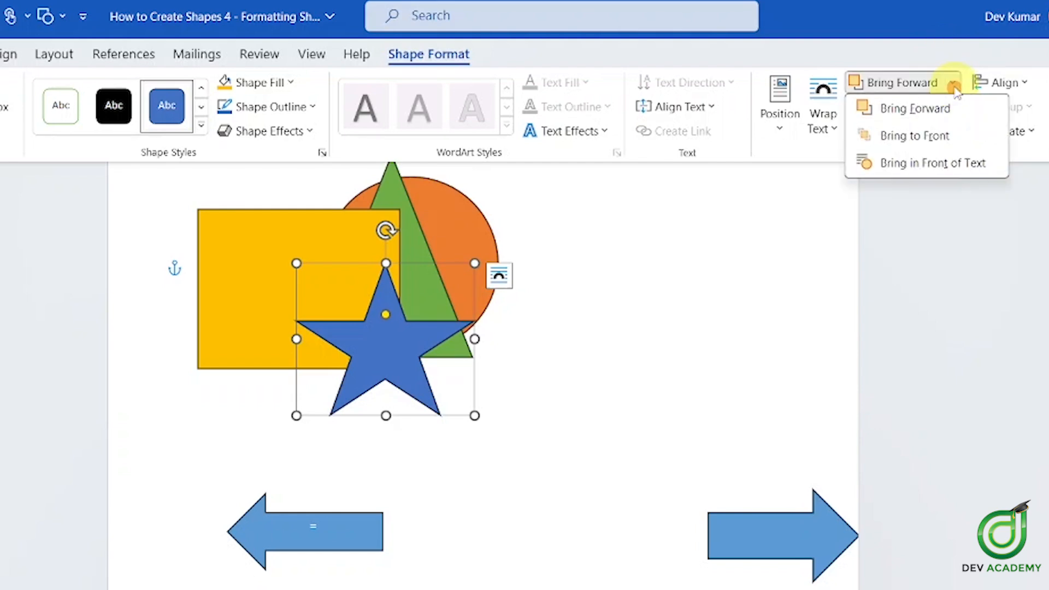
click(949, 53)
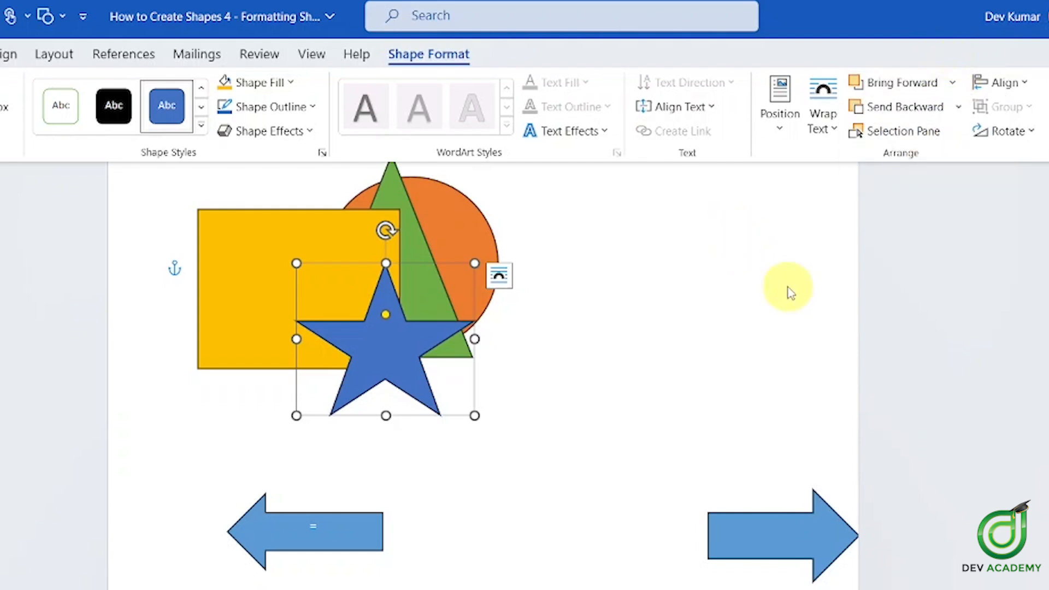
Back on the robot, select the neck rectangle and send it behind the orange body
scroll(768, 334, up, 5)
scroll(769, 334, up, 20)
scroll(766, 328, down, 3)
click(428, 313)
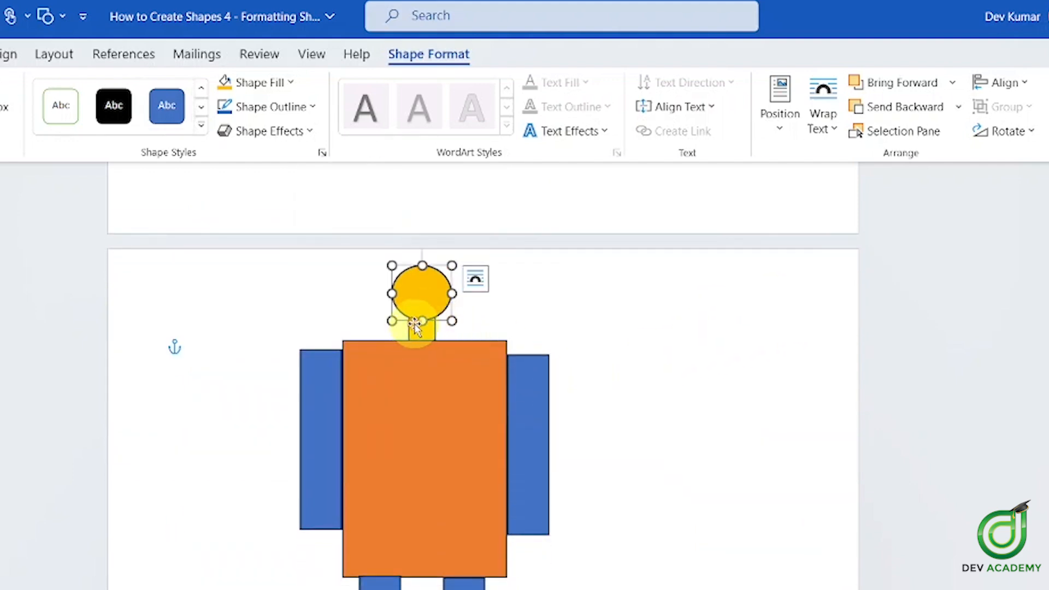
click(422, 333)
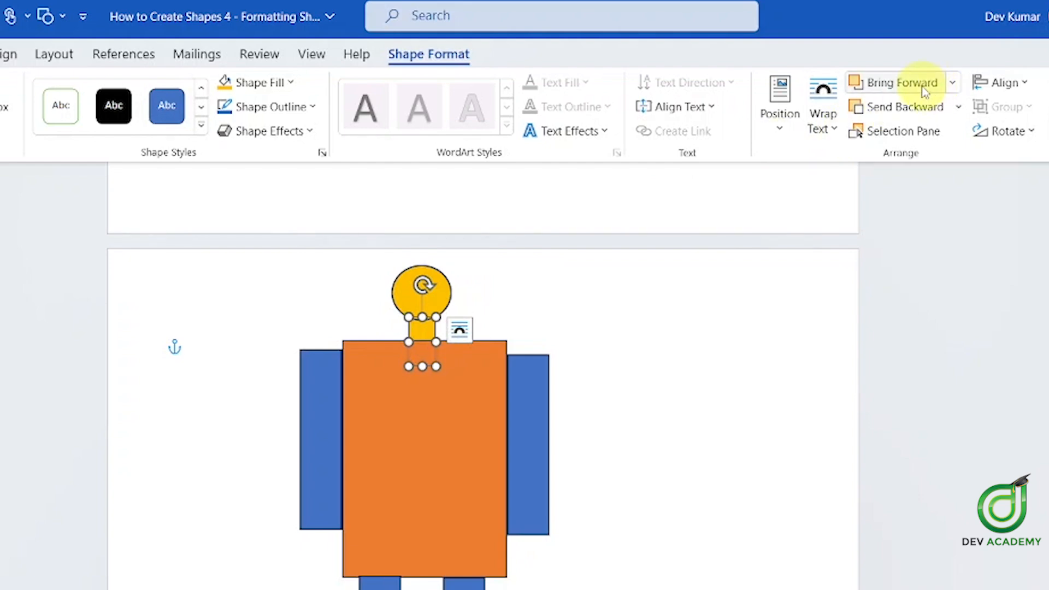
click(909, 88)
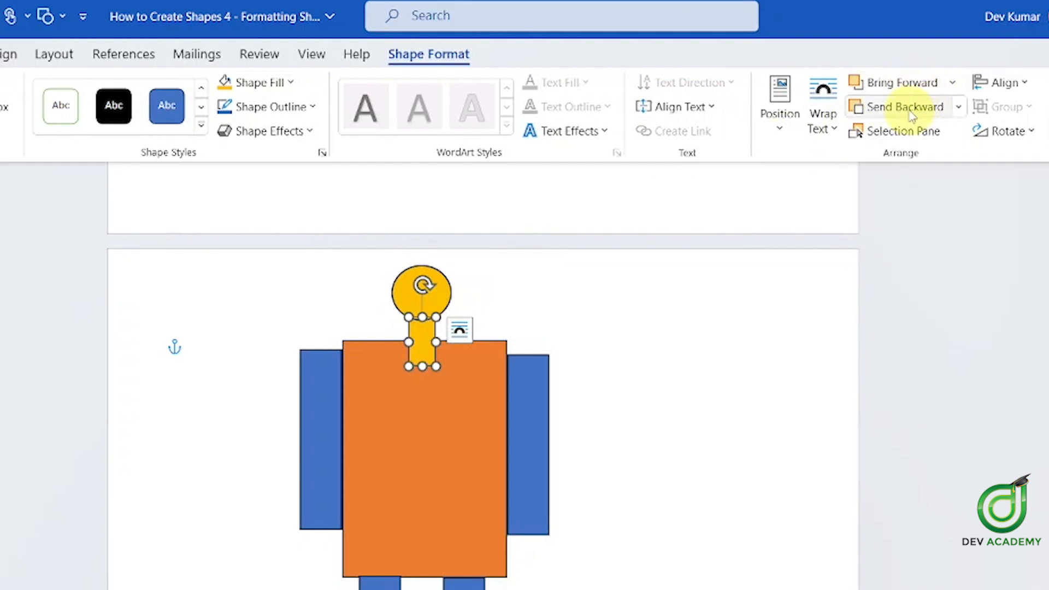
click(907, 107)
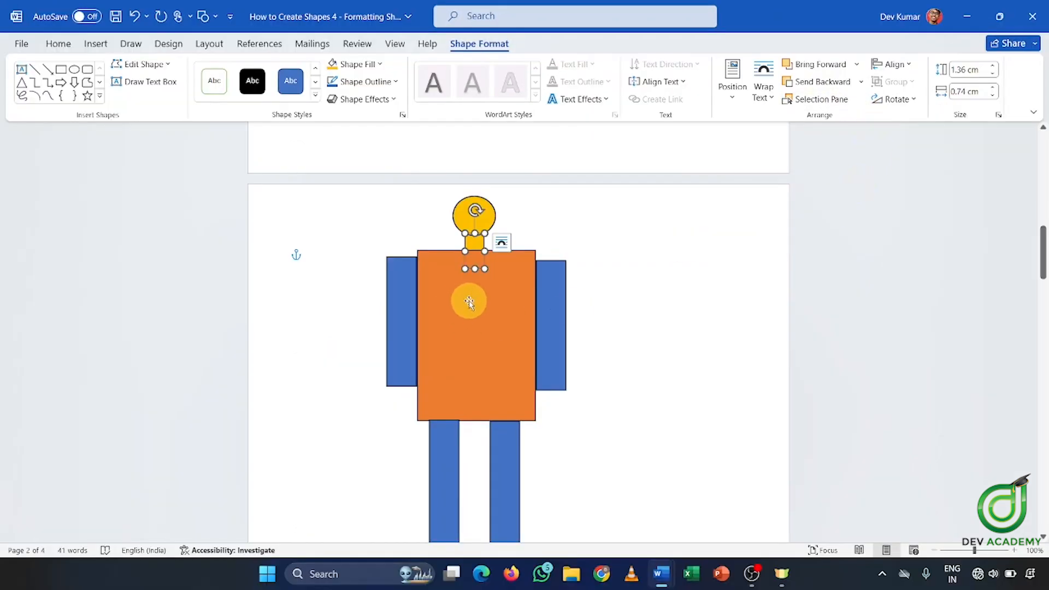
scroll(511, 300, down, 3)
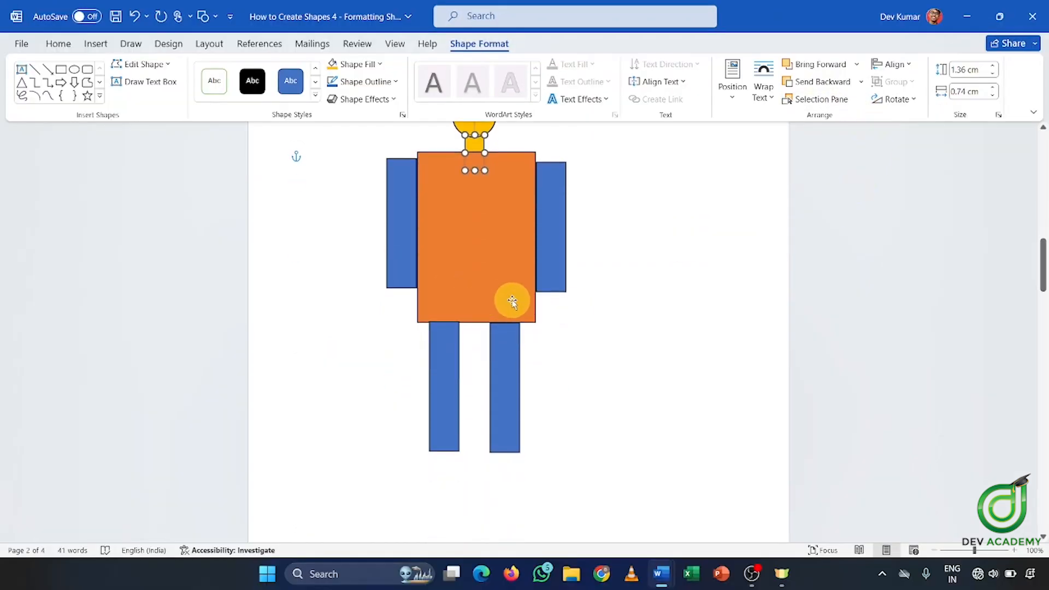
scroll(504, 293, up, 2)
Drag the bottom handles of the right and left blue arms up, shortening both to 2.6 cm
click(555, 289)
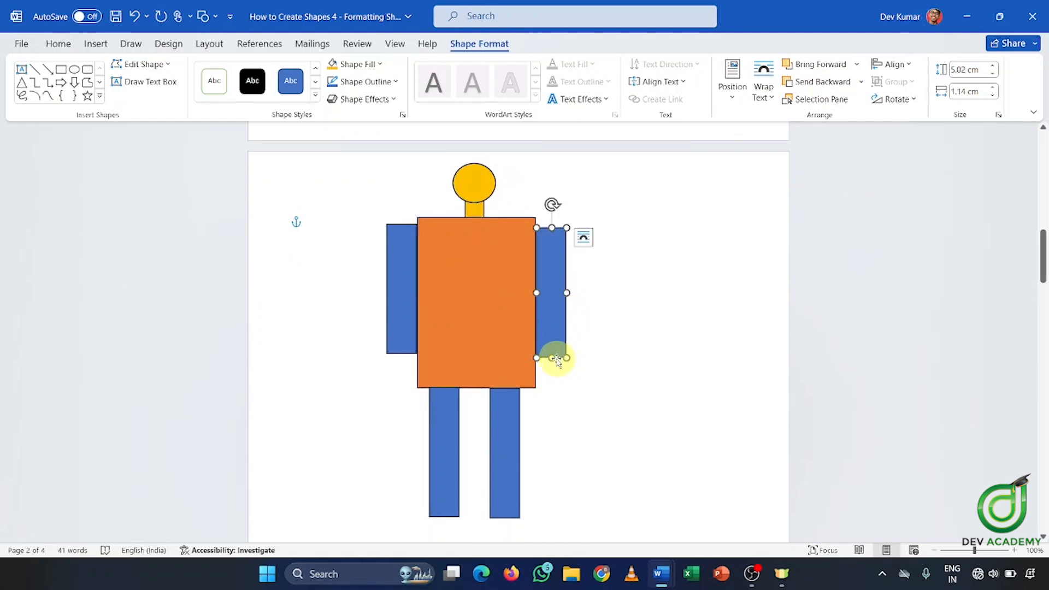
drag(566, 358, 562, 294)
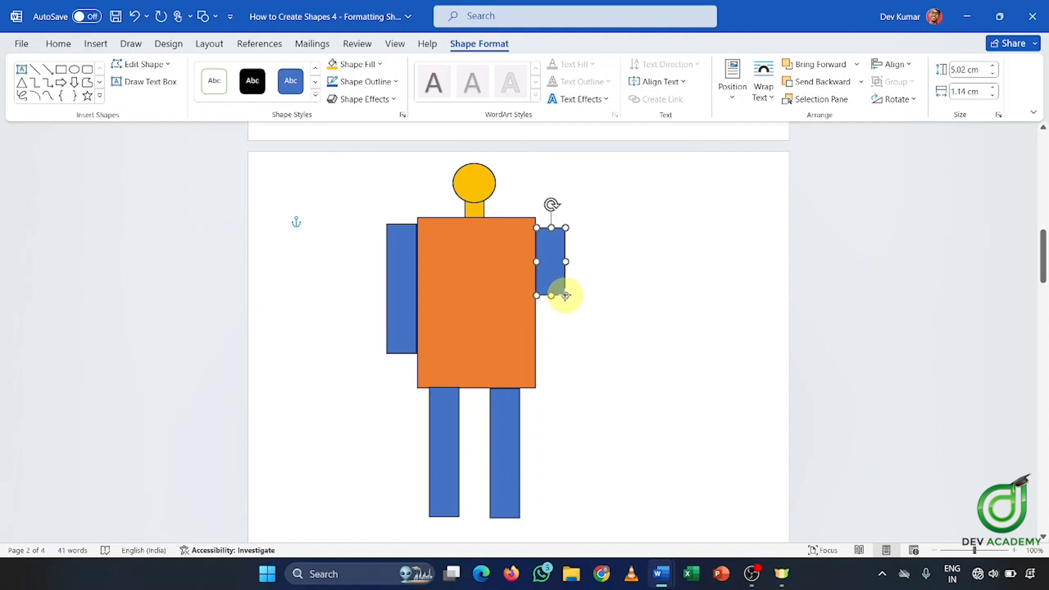
click(394, 299)
drag(402, 354, 402, 298)
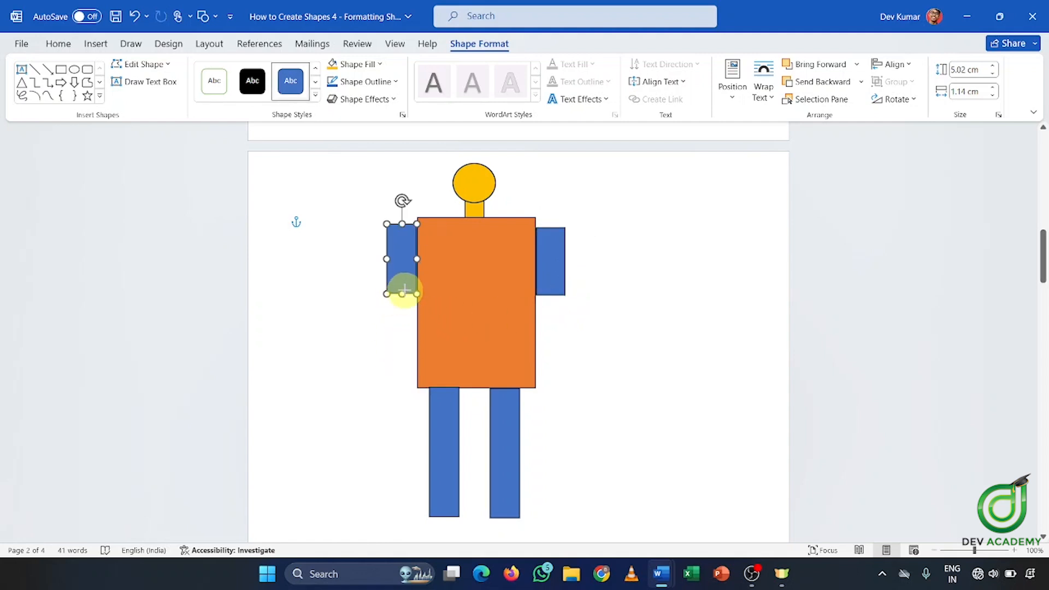
click(546, 263)
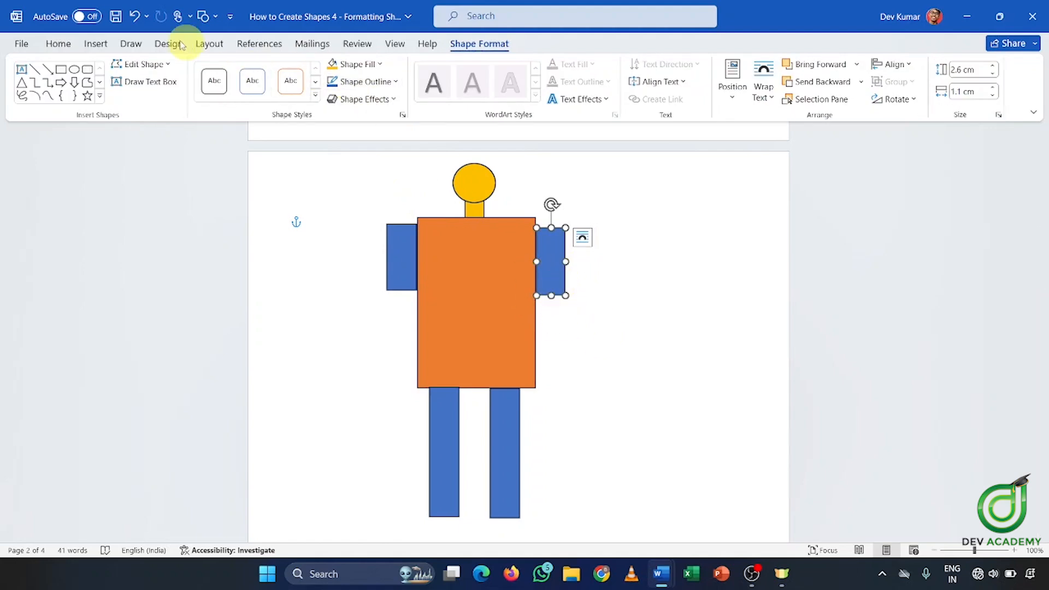
click(109, 46)
Duplicate the right upper arm with Ctrl+D, drop the copy below as a forearm, and scroll to page 1
click(197, 82)
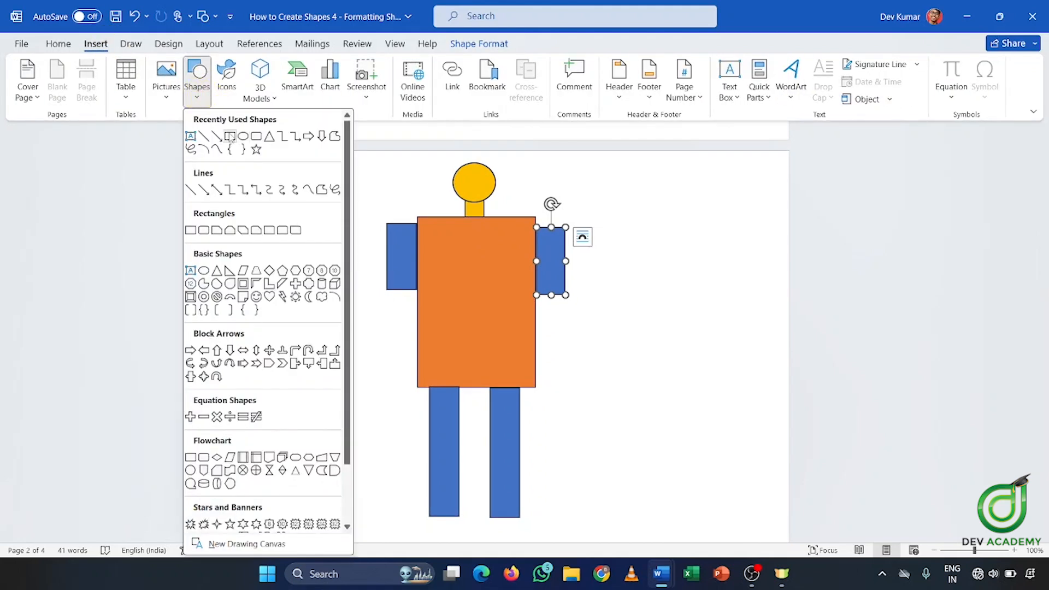
click(553, 241)
right_click(551, 243)
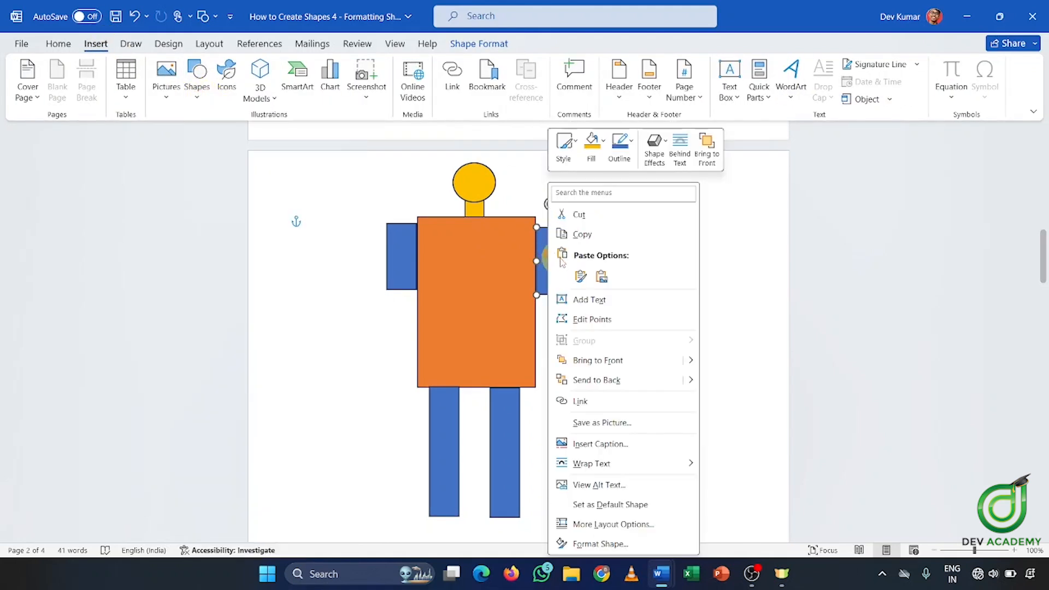
click(797, 287)
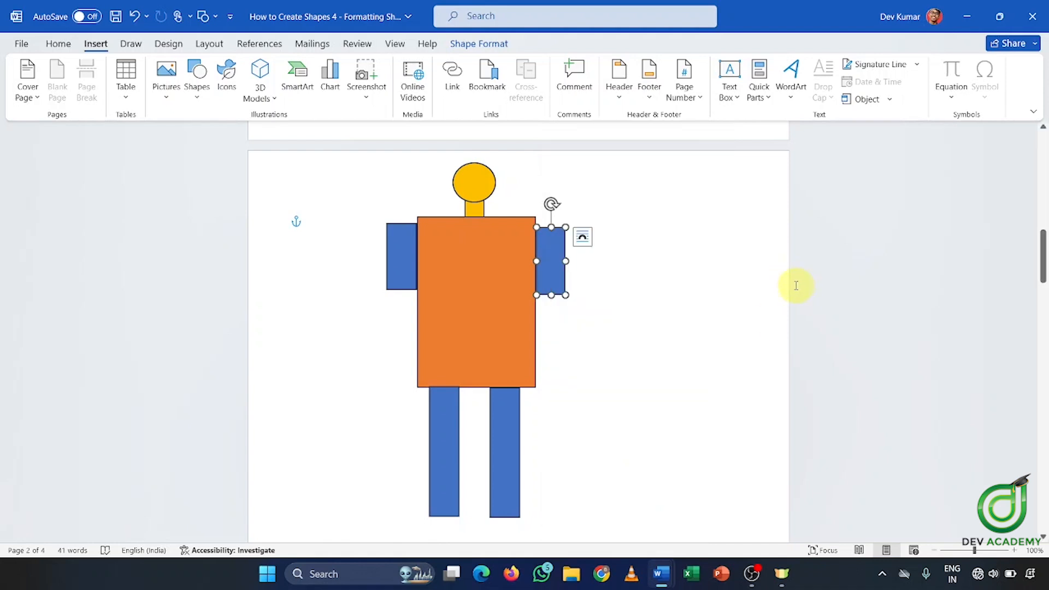
key(ctrl+d)
drag(569, 286, 562, 349)
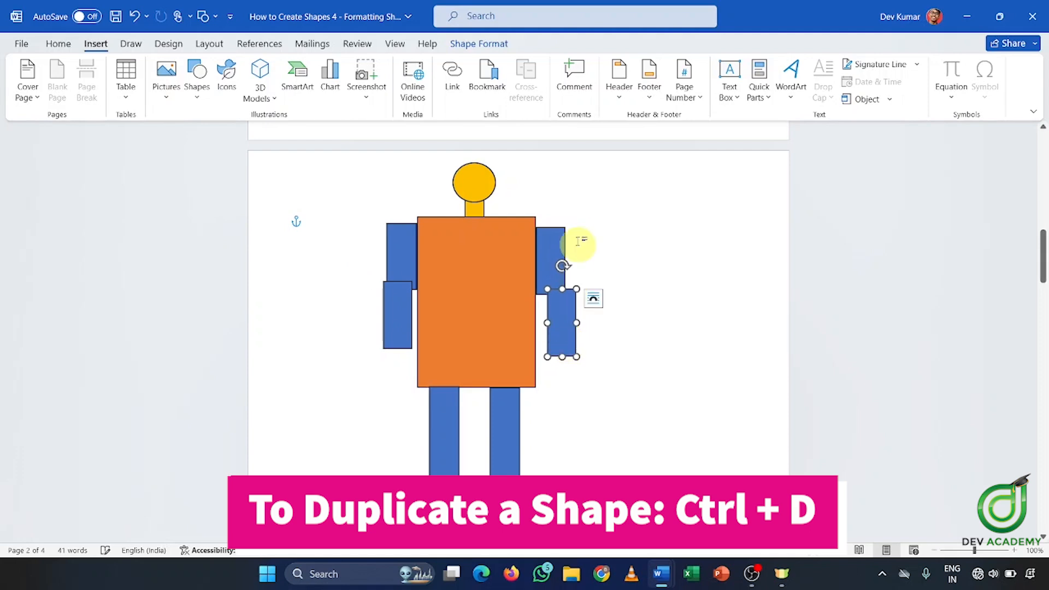
click(562, 254)
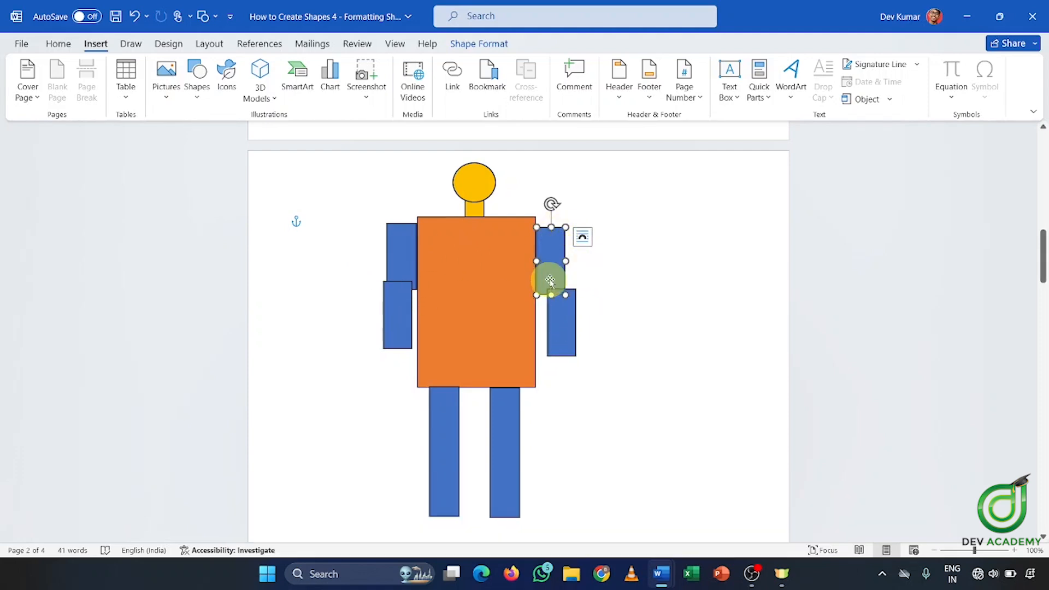
drag(1043, 257, 1043, 159)
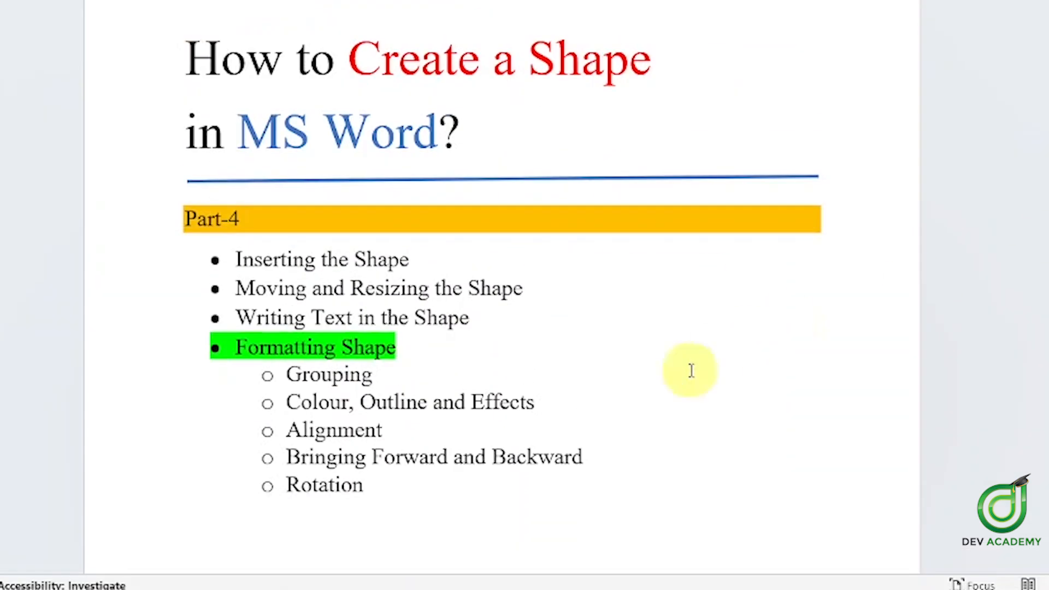
Select 'Rotation' in the topic list, then return to page 2 and select the robot's right upper arm
drag(374, 487, 275, 489)
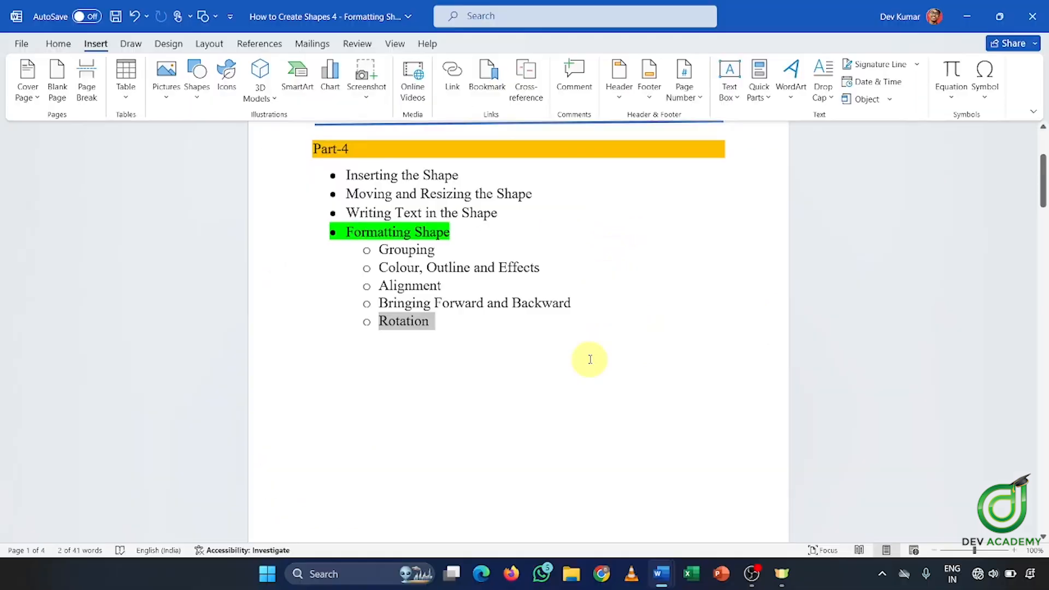
scroll(617, 542, down, 10)
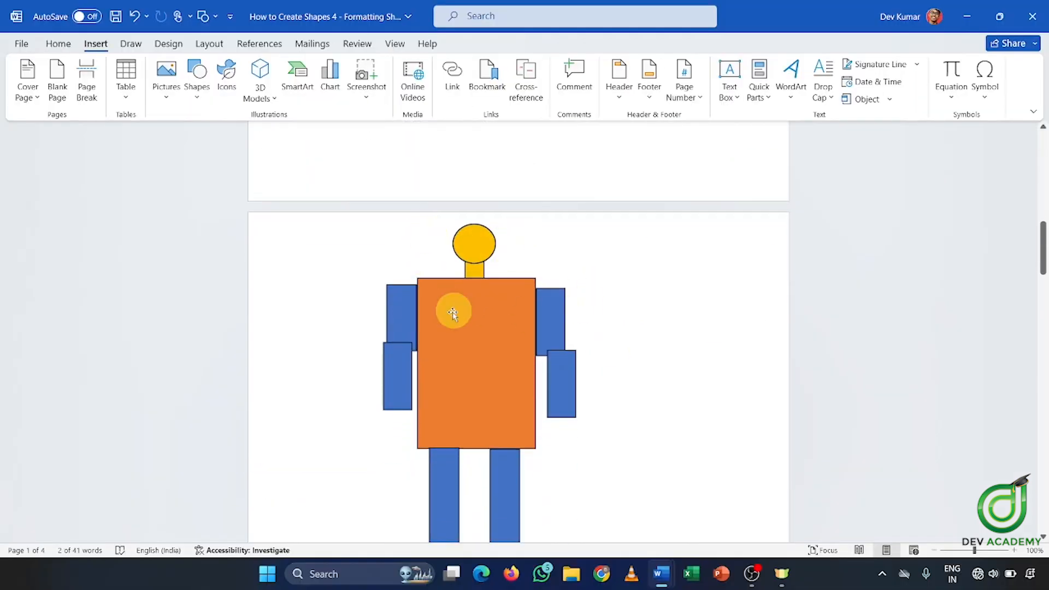
click(559, 327)
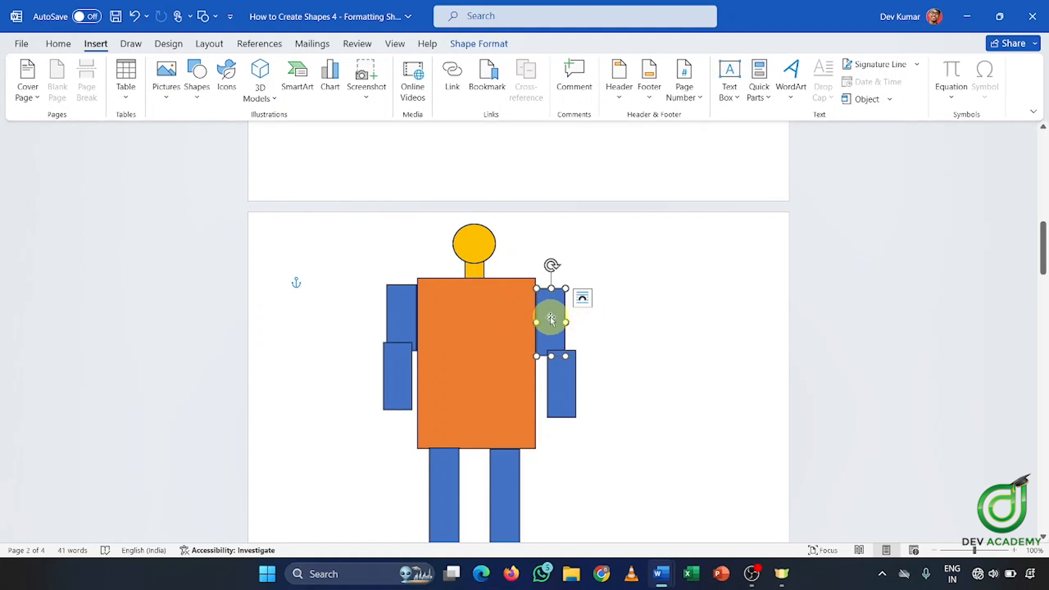
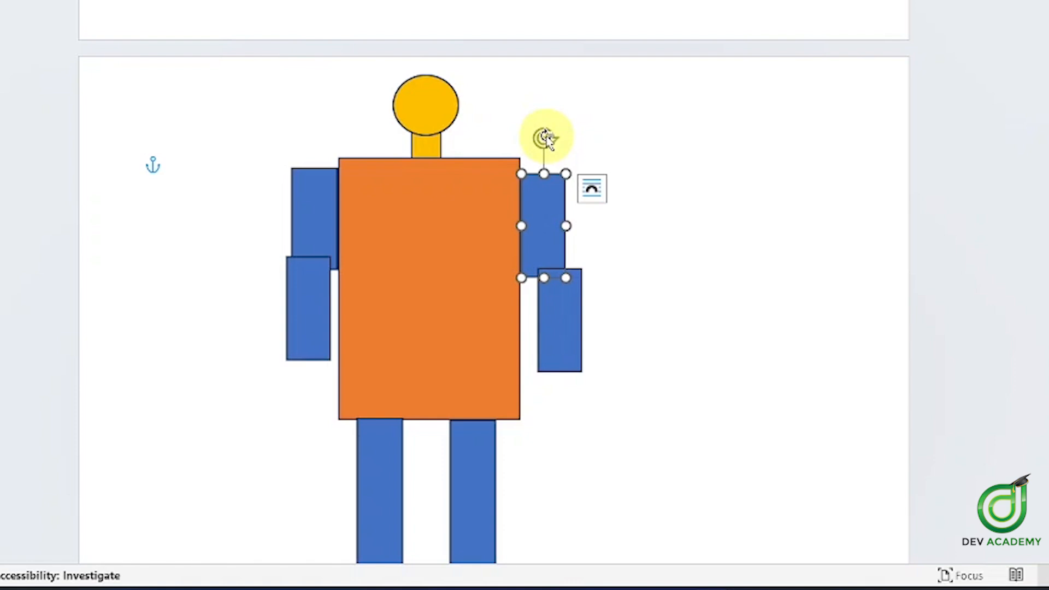
Rotate the robot's right upper arm so it points right and slightly down from the shoulder
drag(545, 136, 506, 129)
drag(530, 234, 520, 209)
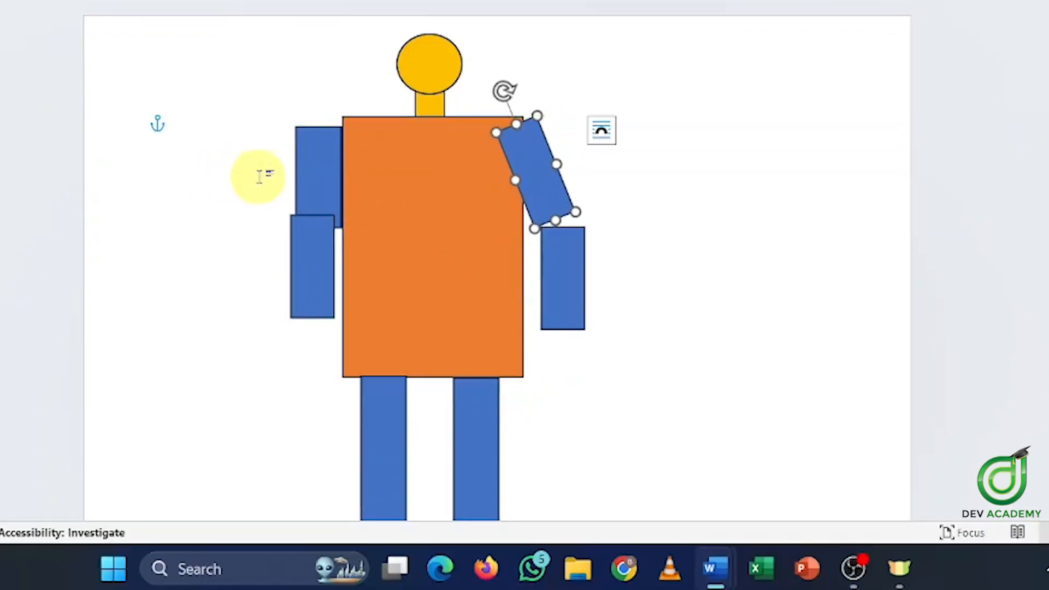
drag(504, 98, 454, 221)
click(524, 183)
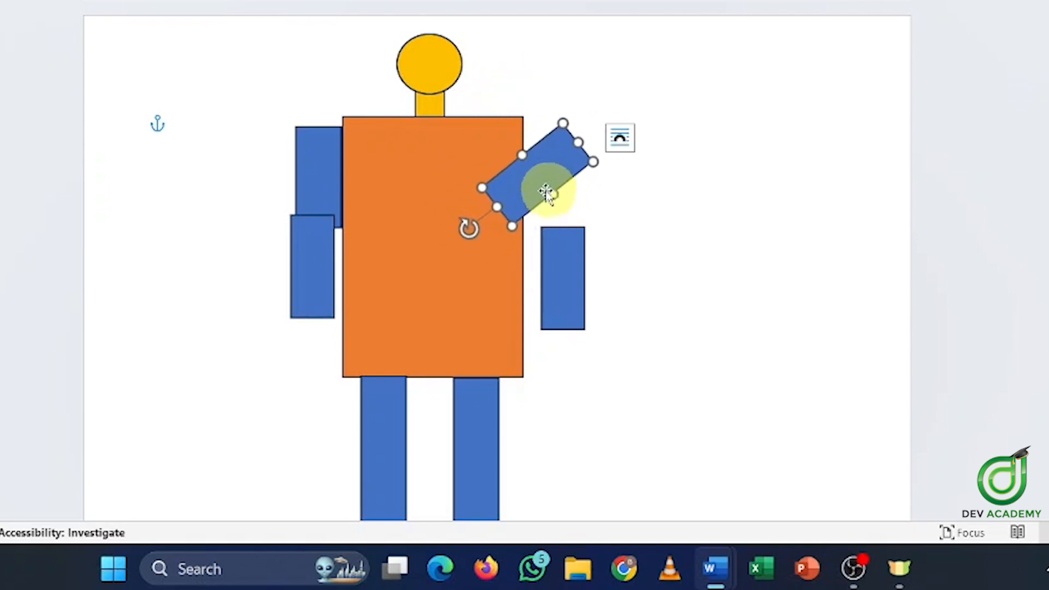
drag(464, 227, 516, 133)
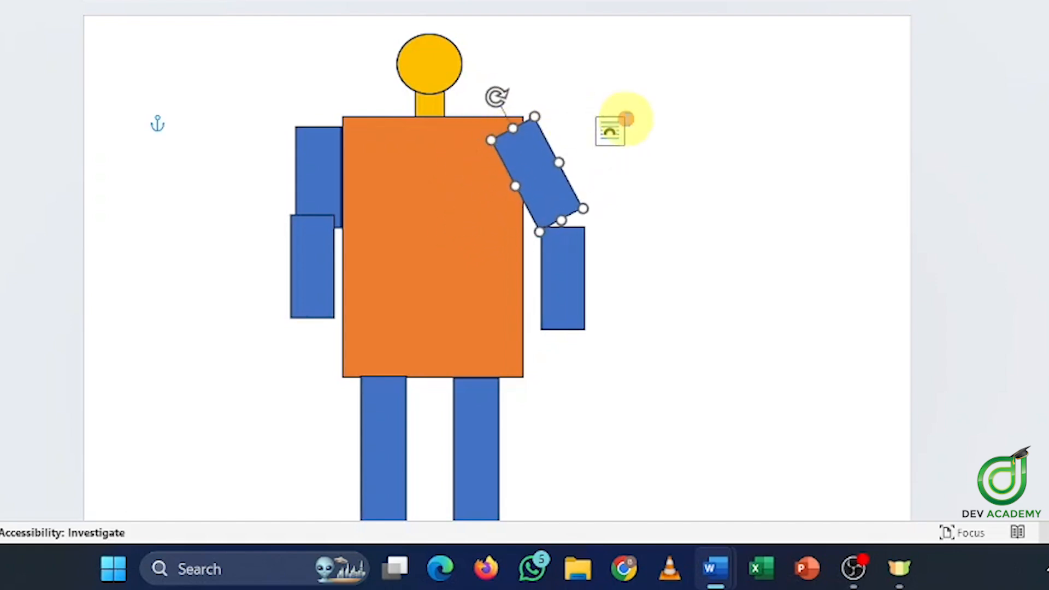
click(625, 123)
click(528, 152)
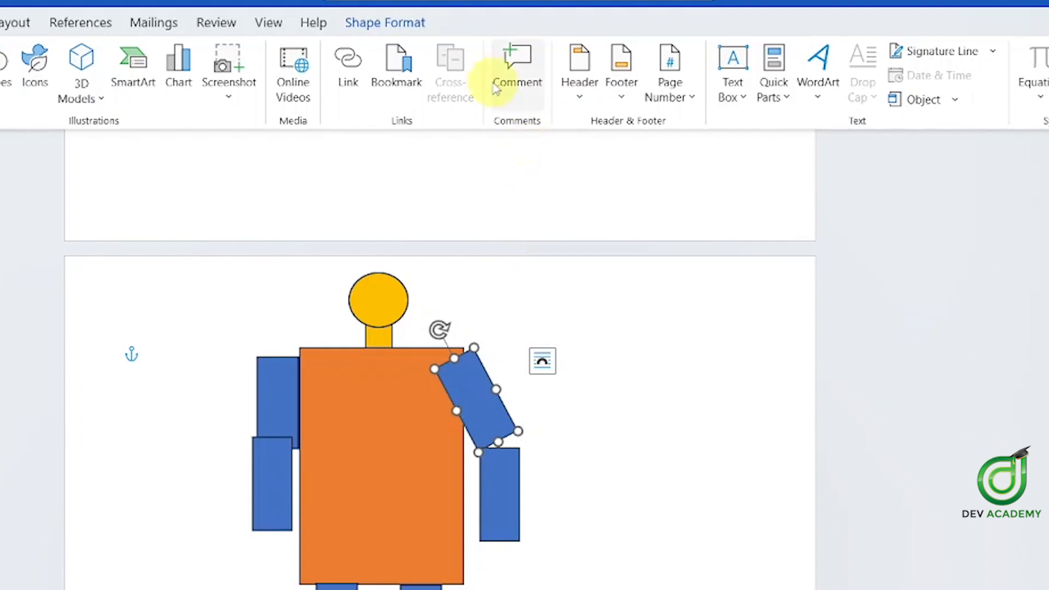
Send the tilted right upper arm back so it sits behind the orange torso
click(355, 23)
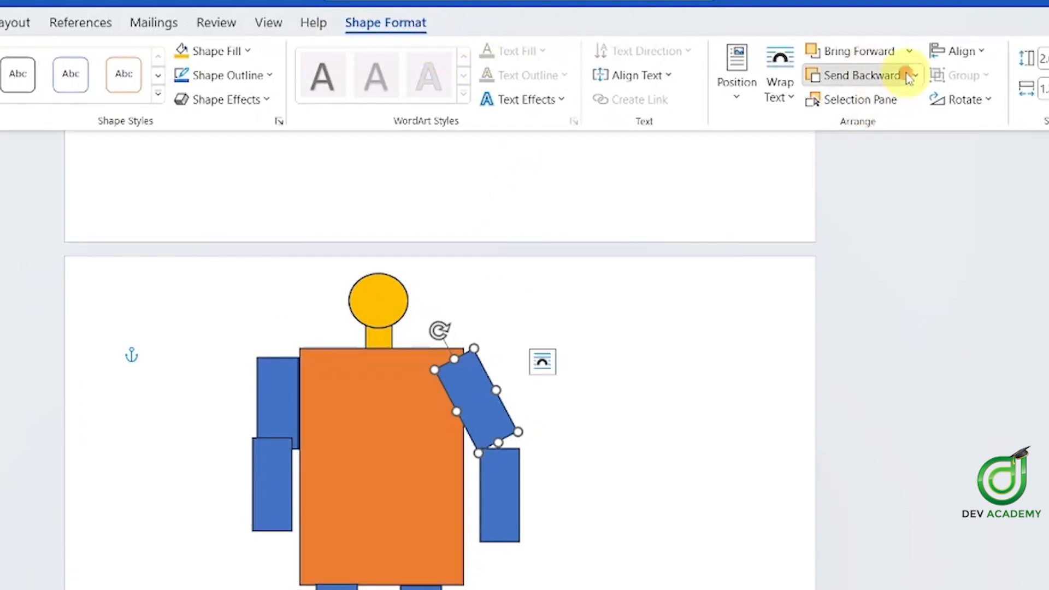
click(872, 76)
click(605, 342)
click(559, 219)
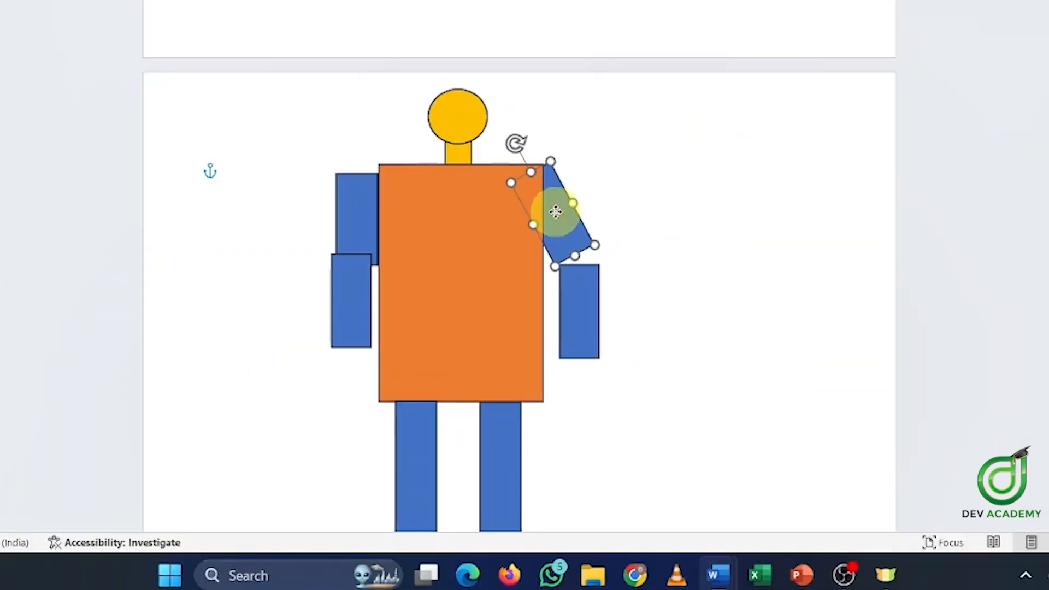
right_click(562, 212)
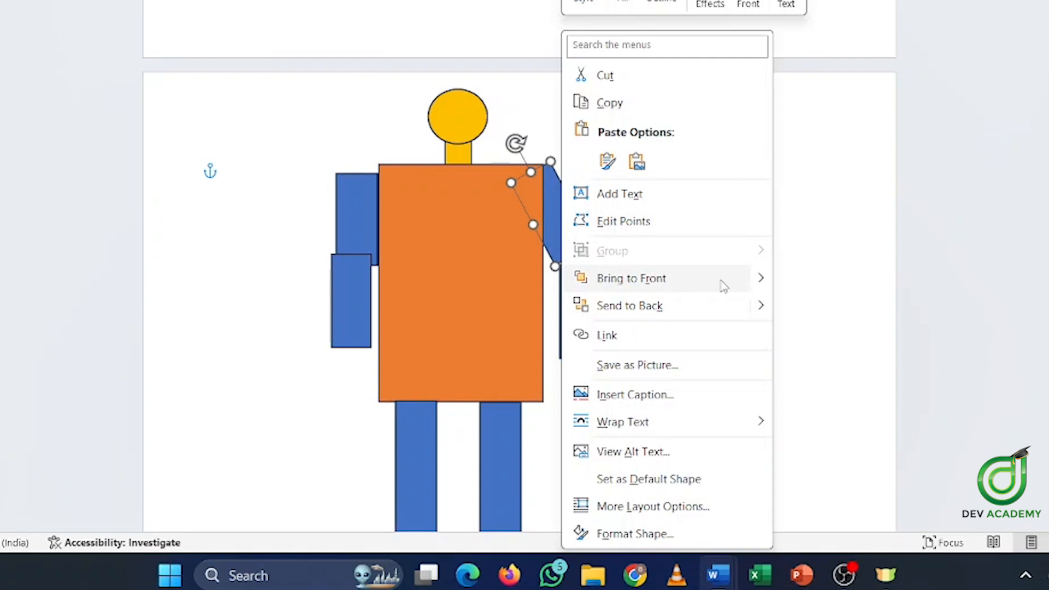
mouse_move(765, 280)
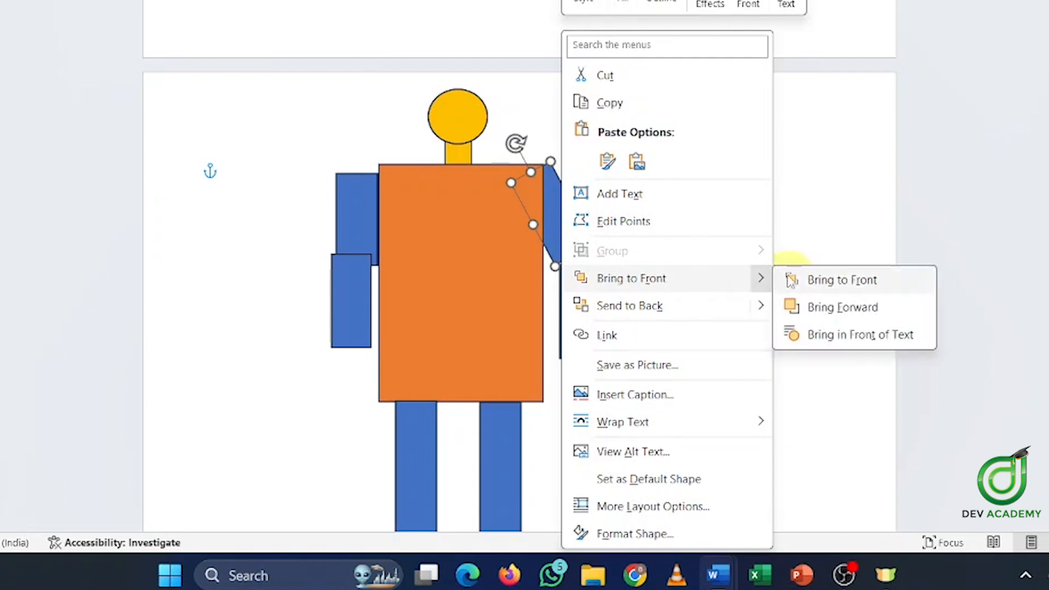
click(820, 304)
right_click(555, 206)
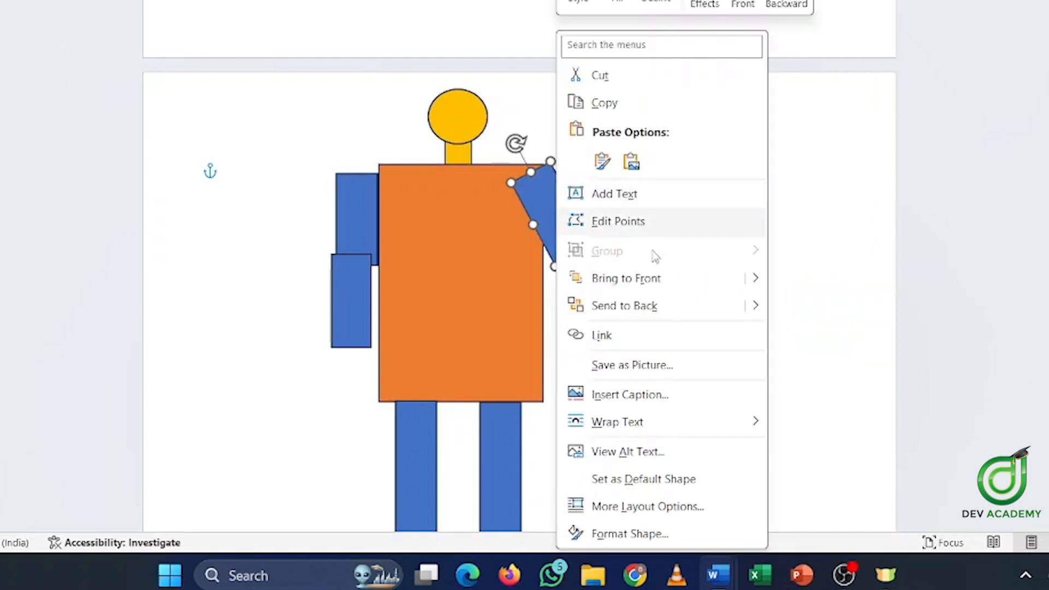
click(674, 302)
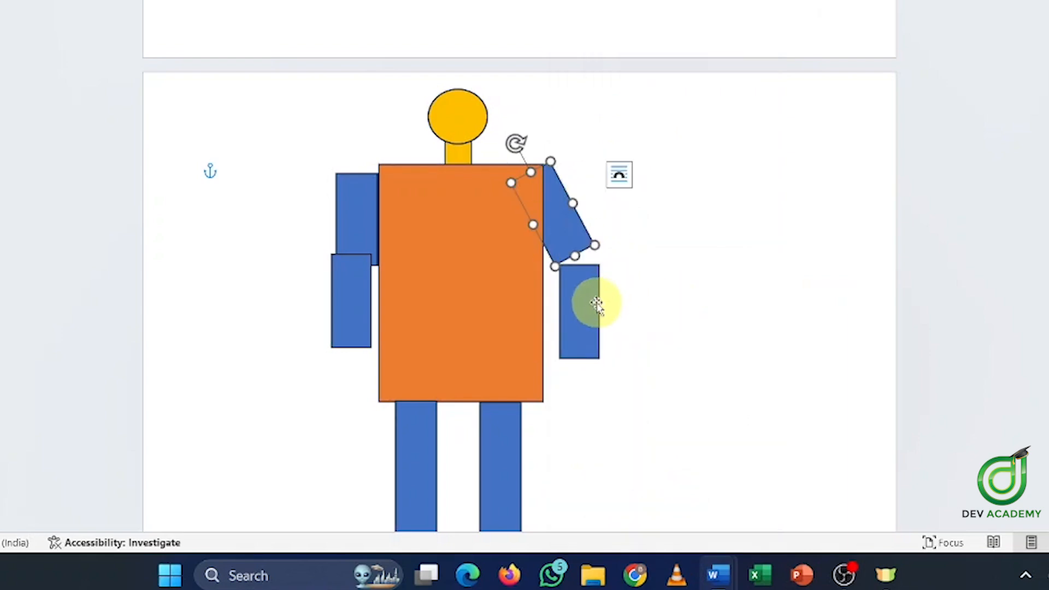
click(595, 301)
click(373, 216)
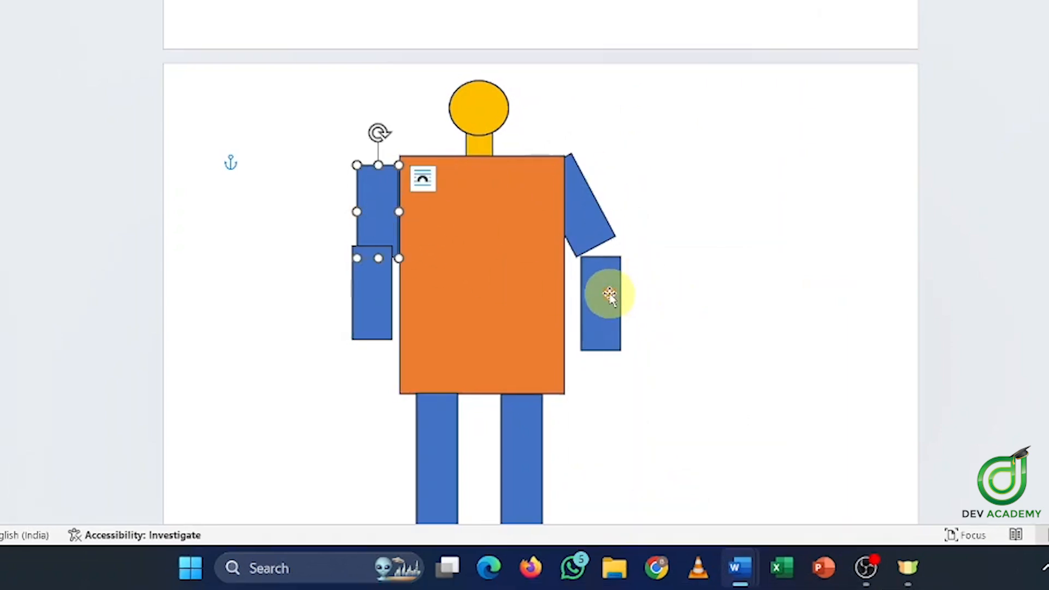
Move the right forearm up so it meets the end of the tilted upper arm
drag(607, 298, 607, 281)
drag(603, 223, 577, 217)
click(617, 286)
drag(603, 288, 614, 274)
click(760, 241)
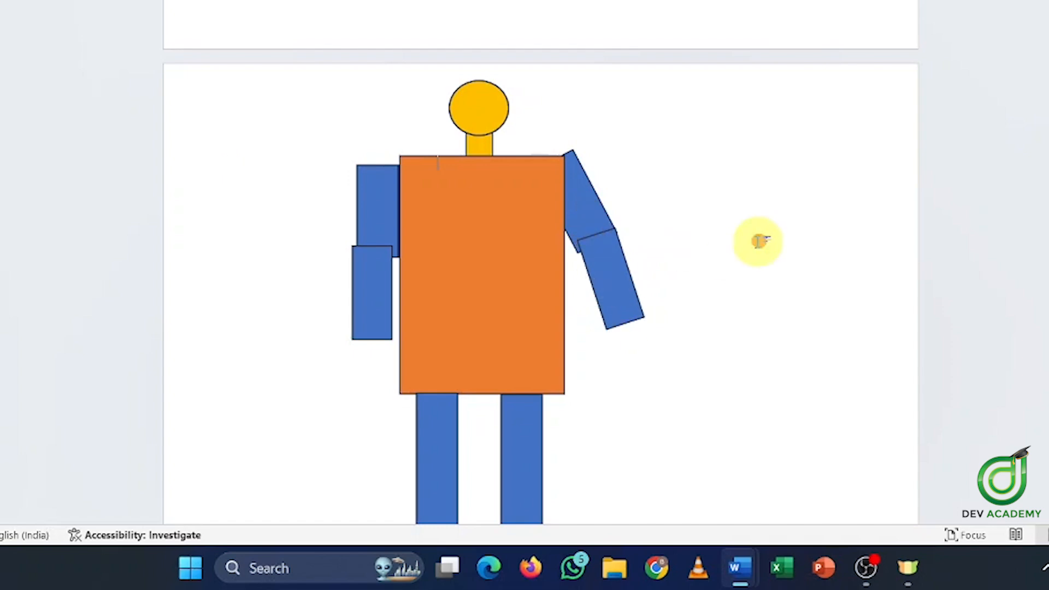
Send the right forearm back in the stacking order, forming the bent elbow
click(602, 274)
right_click(602, 273)
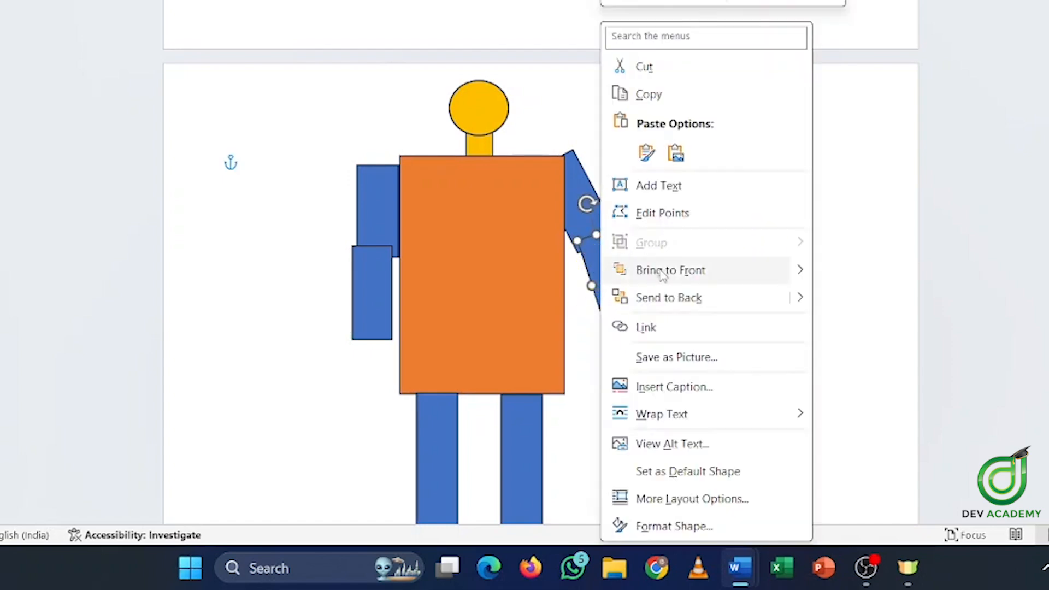
click(677, 290)
click(692, 259)
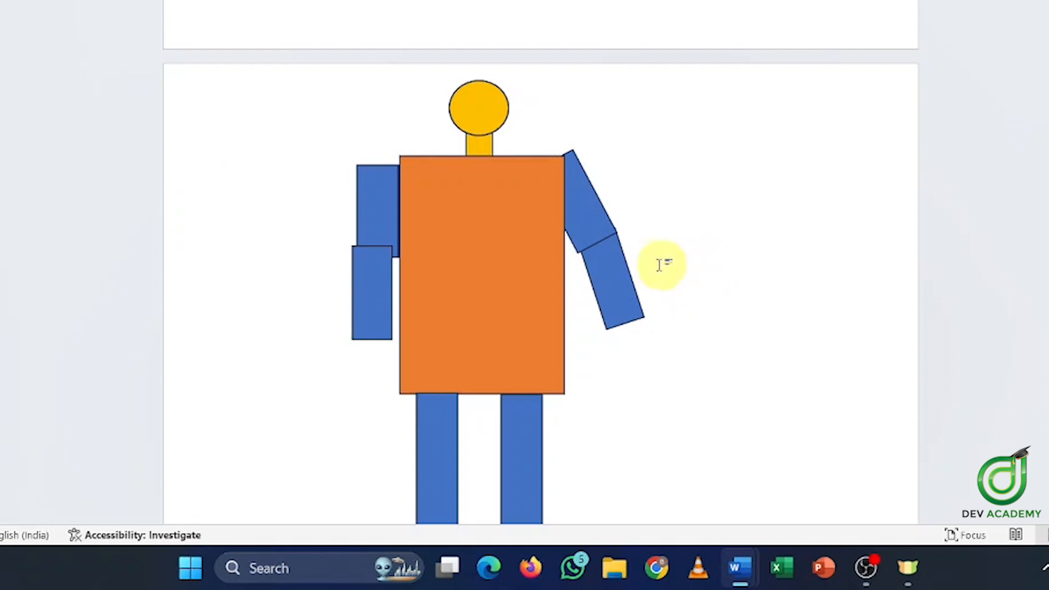
click(582, 201)
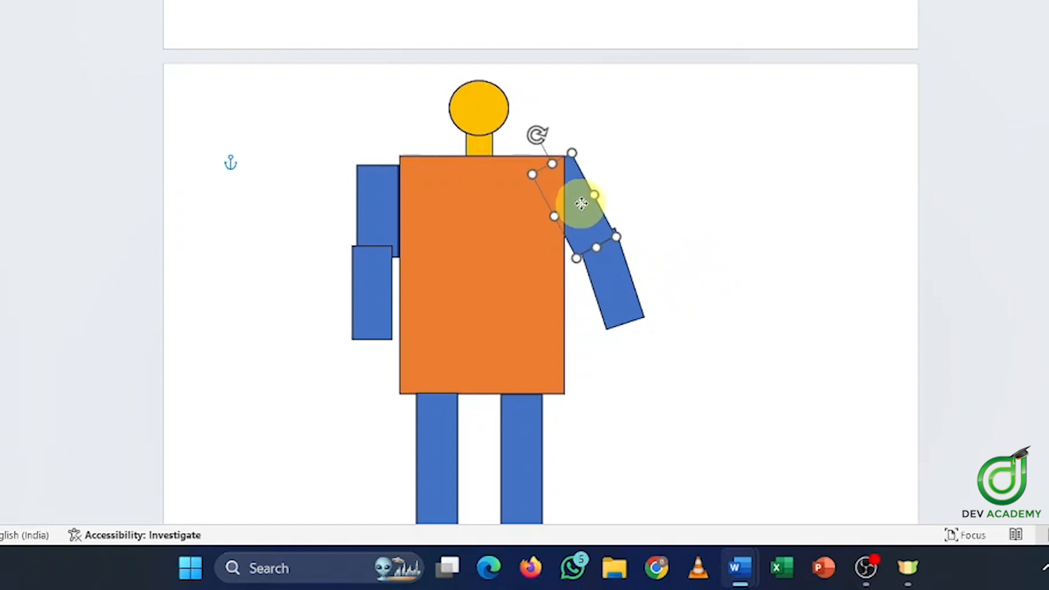
click(613, 273)
click(719, 274)
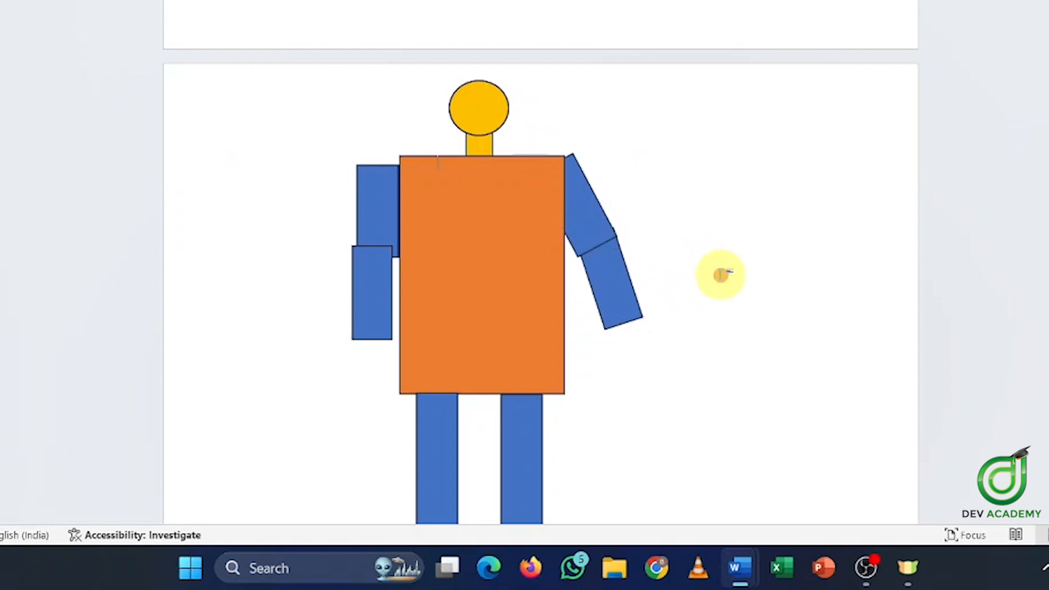
click(617, 245)
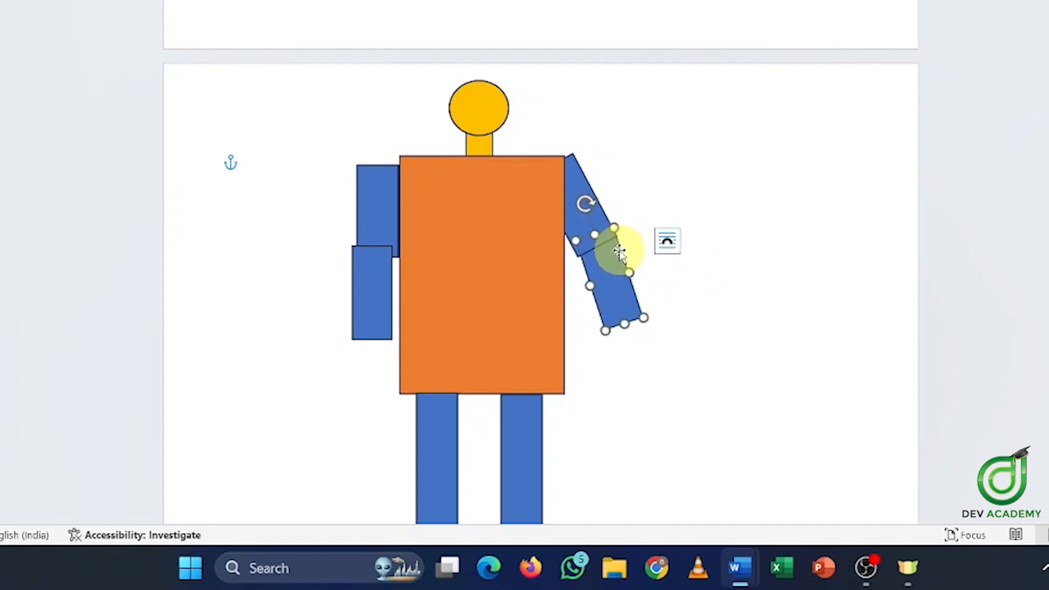
scroll(629, 243, down, 15)
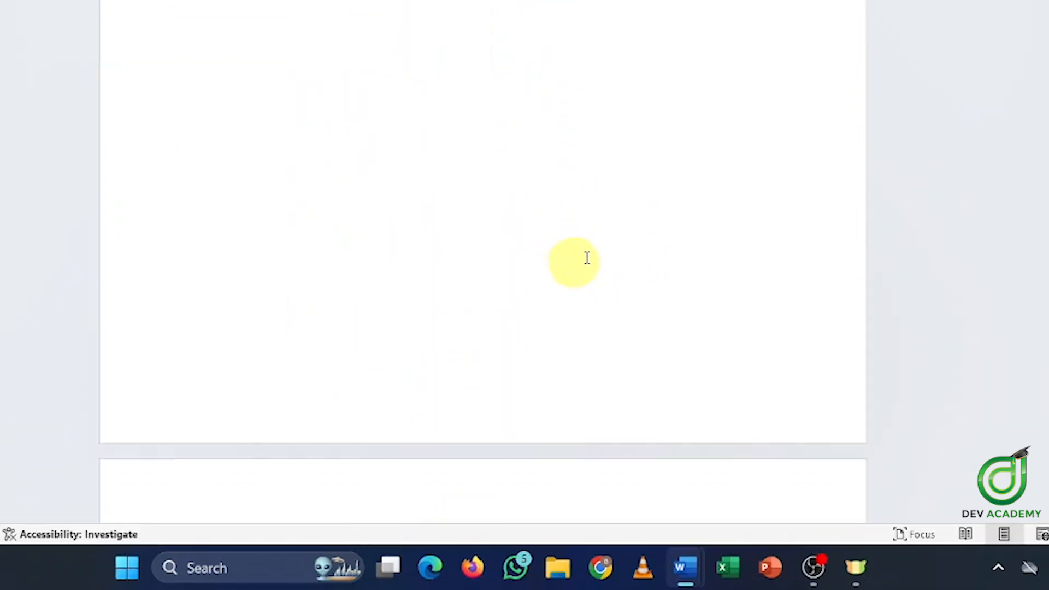
Drag the green triangle off the overlapping shapes to the page's right side and test its rotation
scroll(588, 245, up, 10)
click(389, 232)
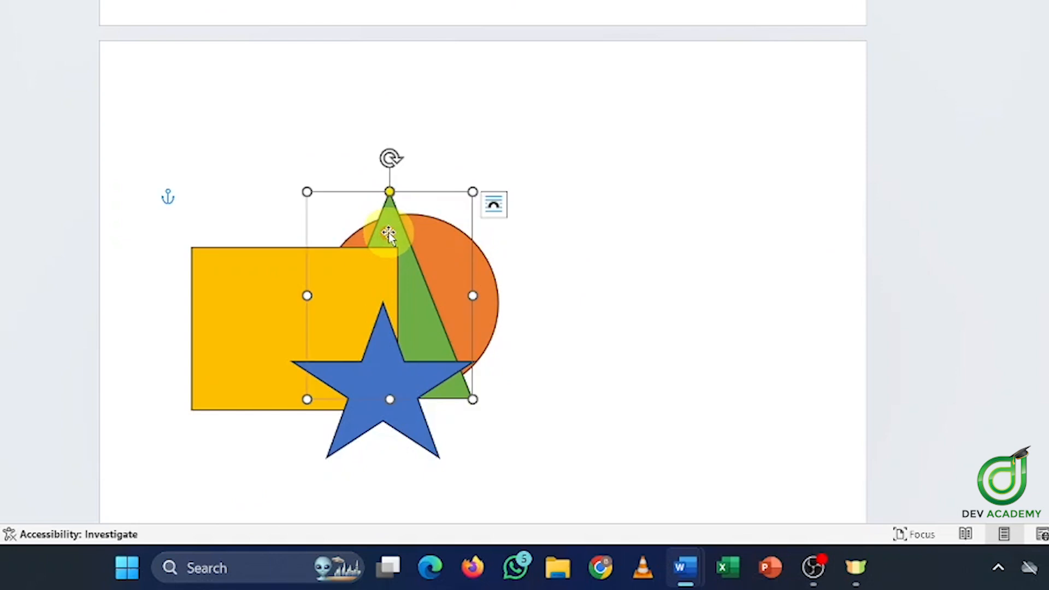
drag(449, 234, 725, 243)
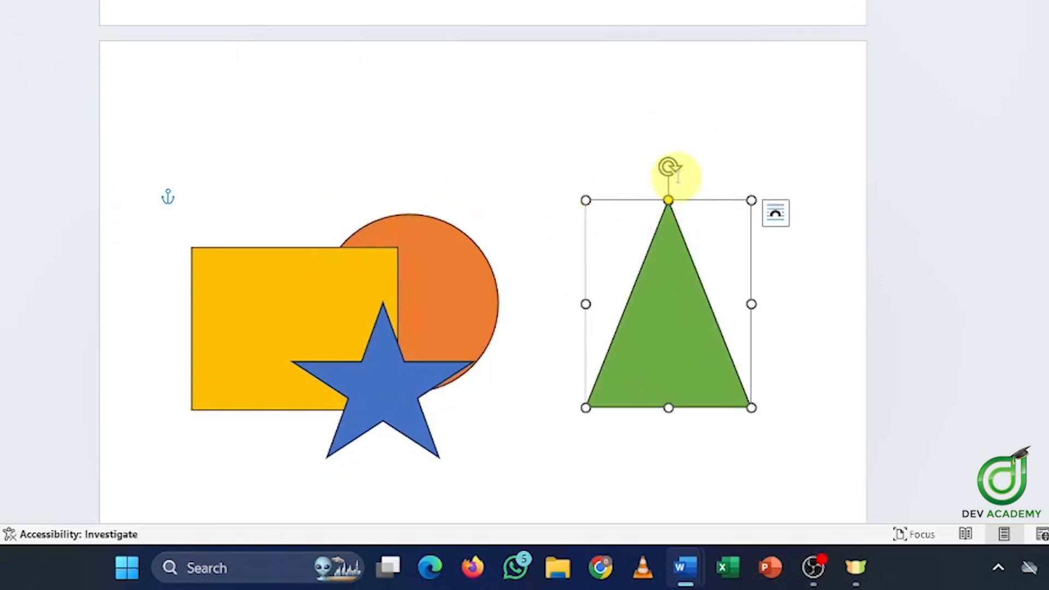
drag(670, 168, 667, 131)
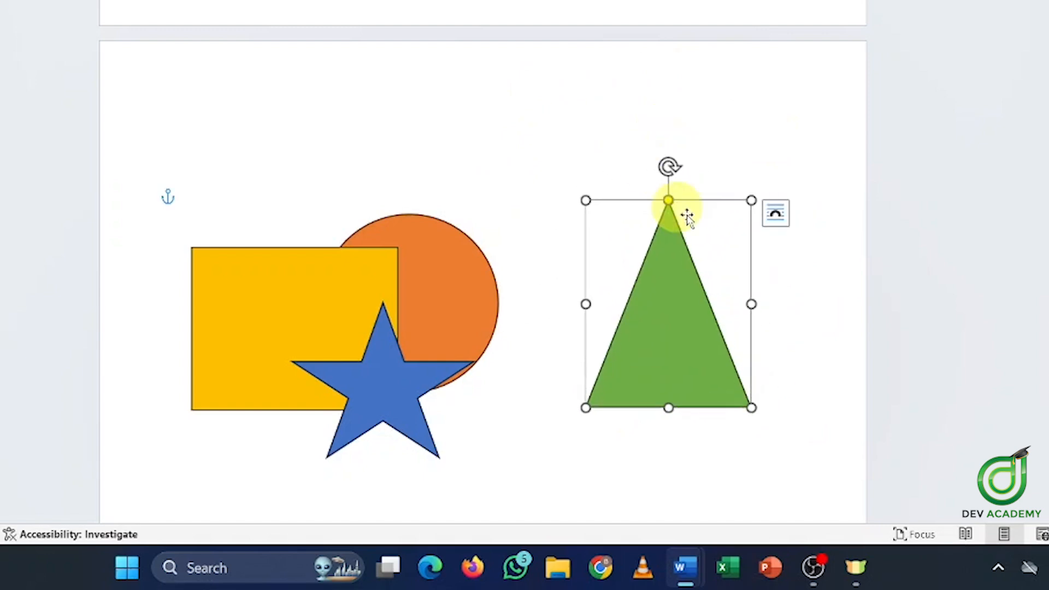
click(670, 162)
click(649, 272)
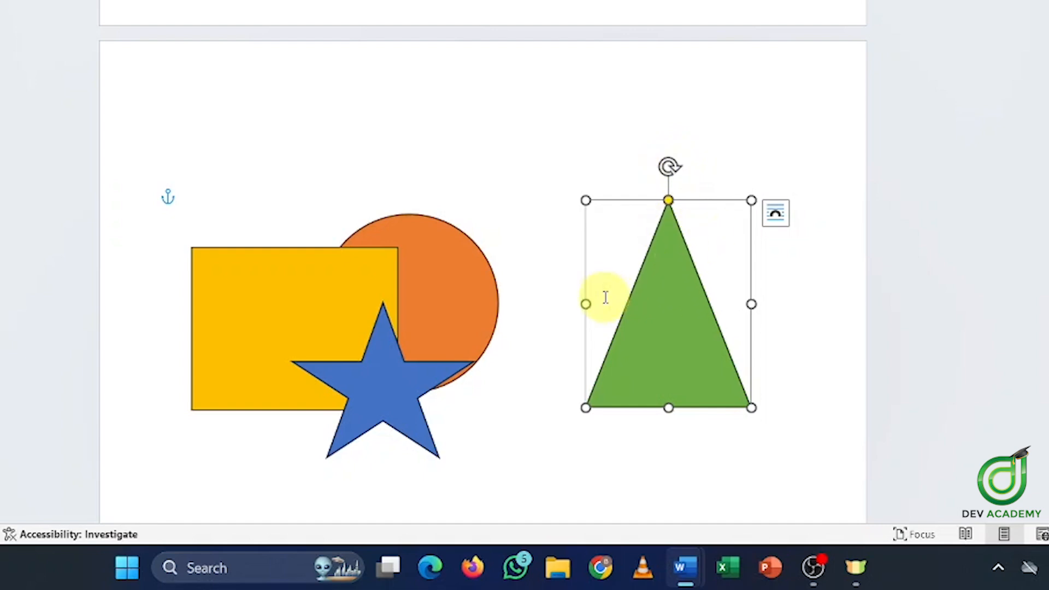
scroll(605, 295, down, 4)
scroll(626, 300, up, 3)
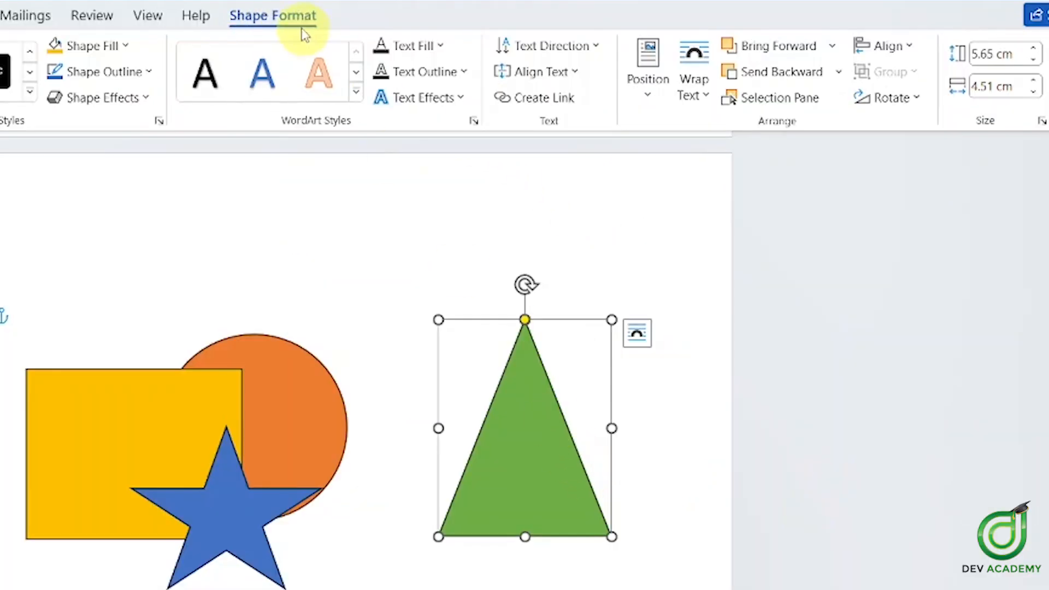
click(908, 103)
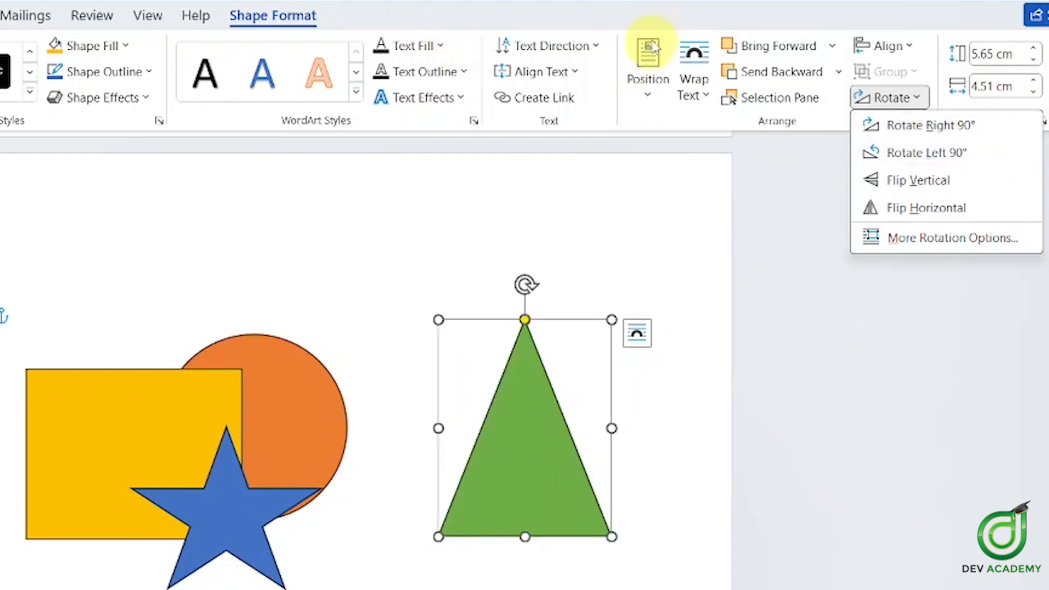
click(655, 23)
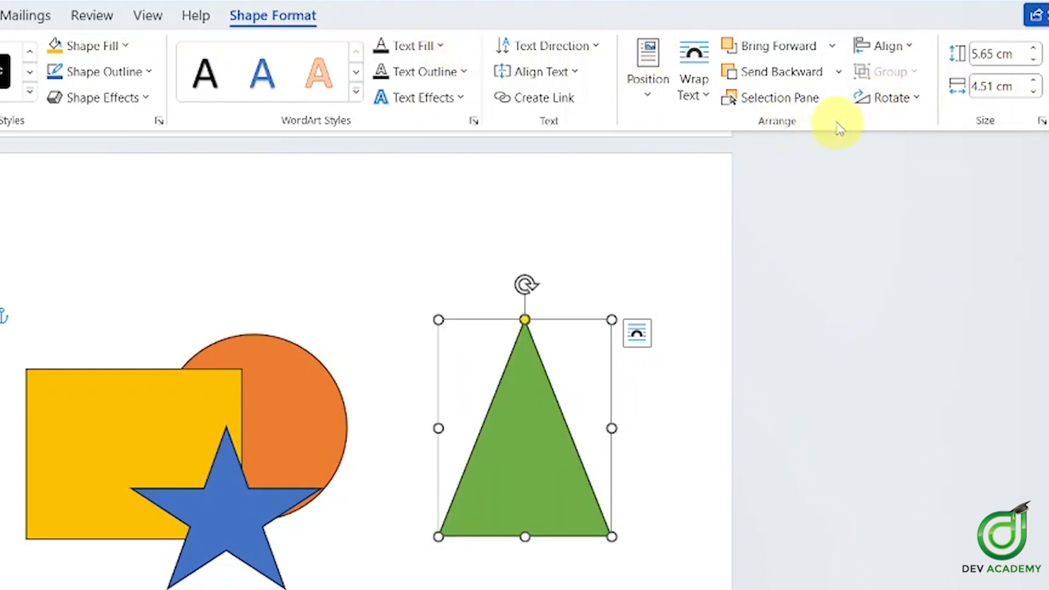
click(899, 100)
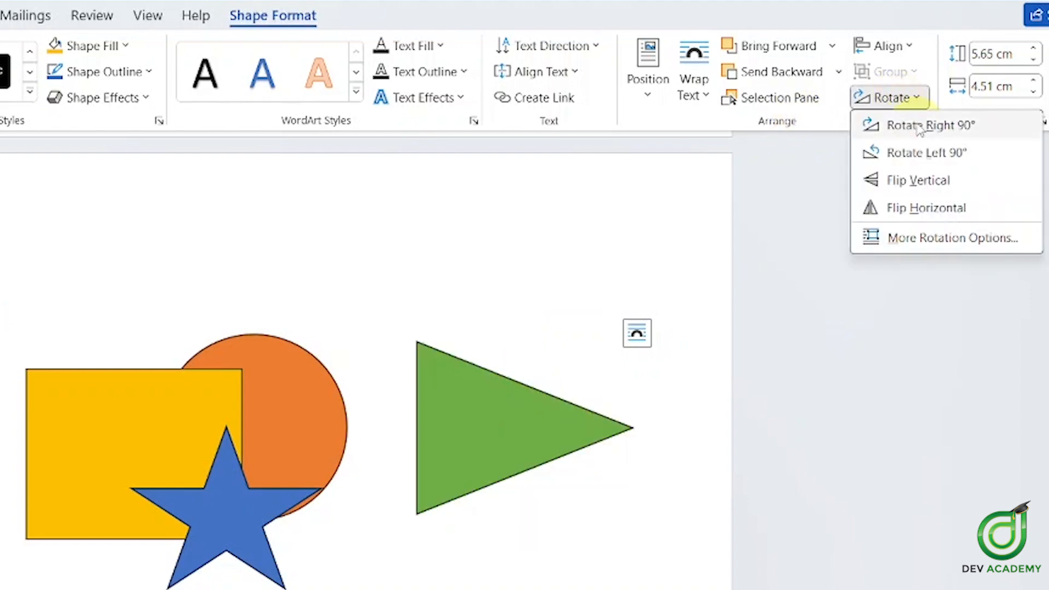
click(919, 127)
click(930, 104)
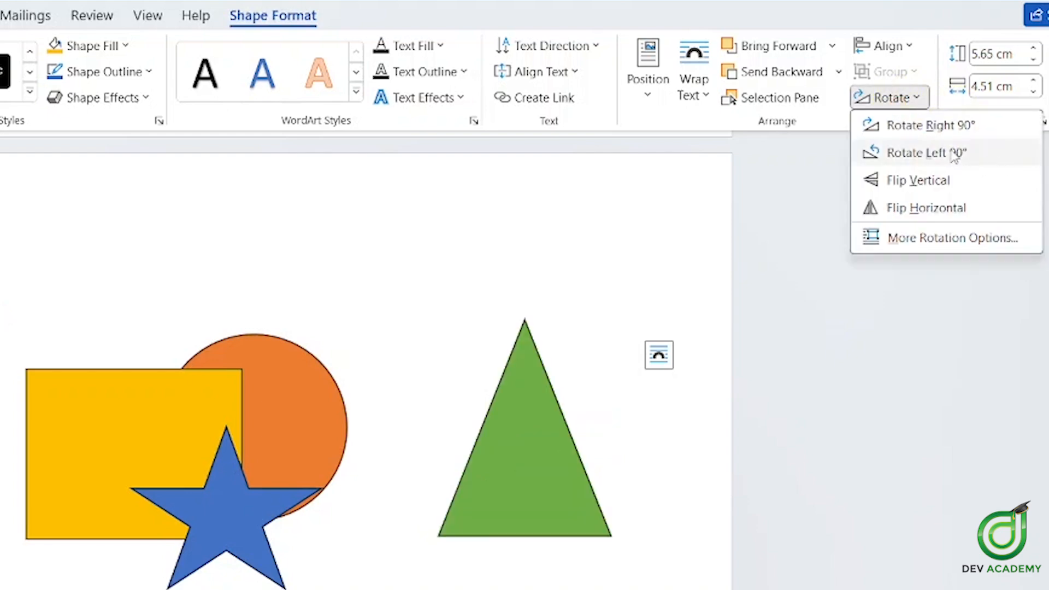
click(938, 154)
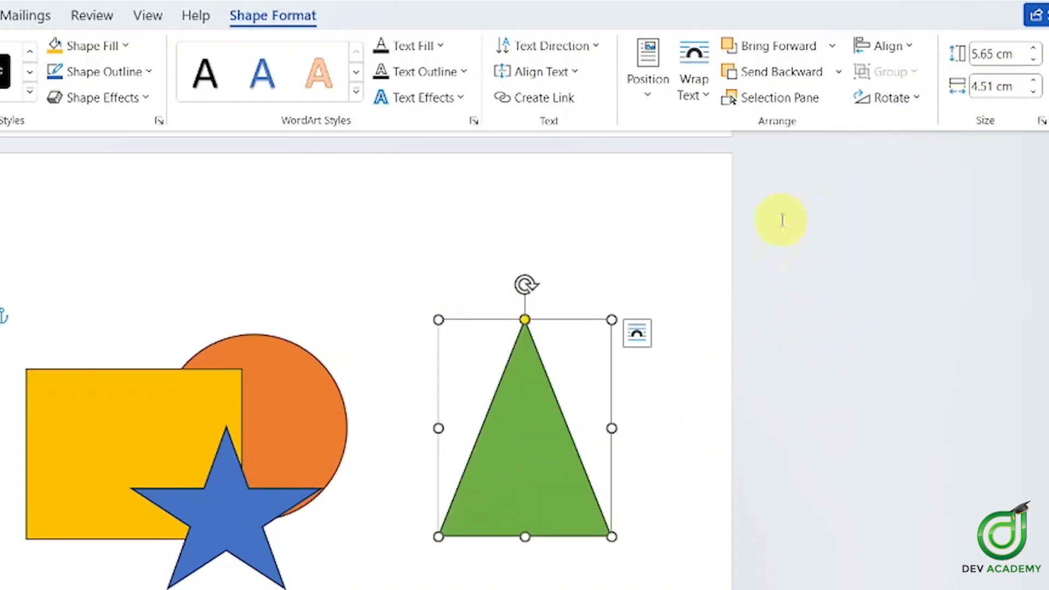
click(890, 99)
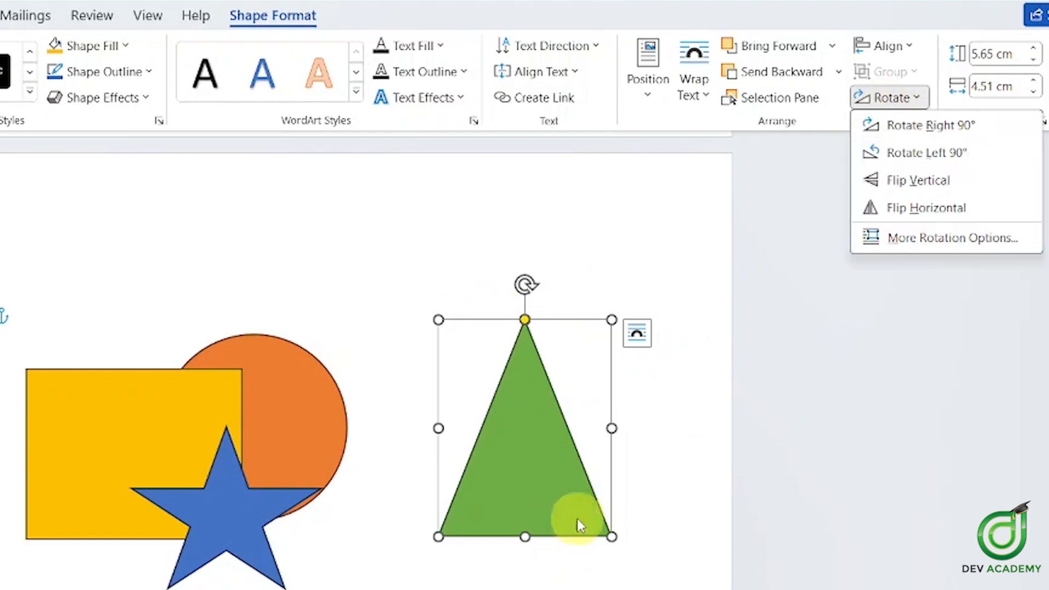
click(897, 186)
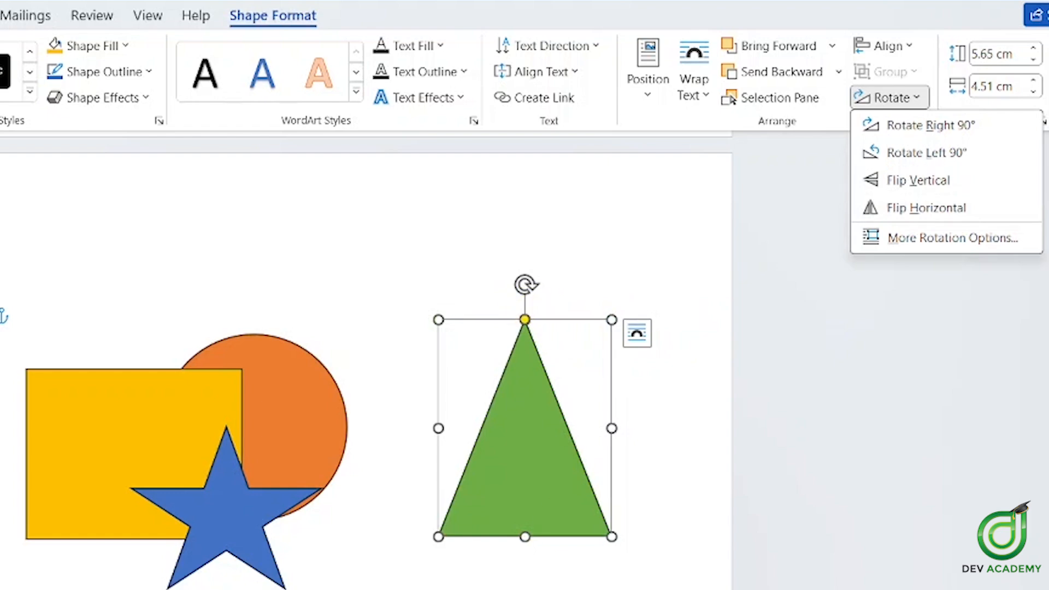
click(889, 176)
scroll(857, 287, down, 3)
click(882, 98)
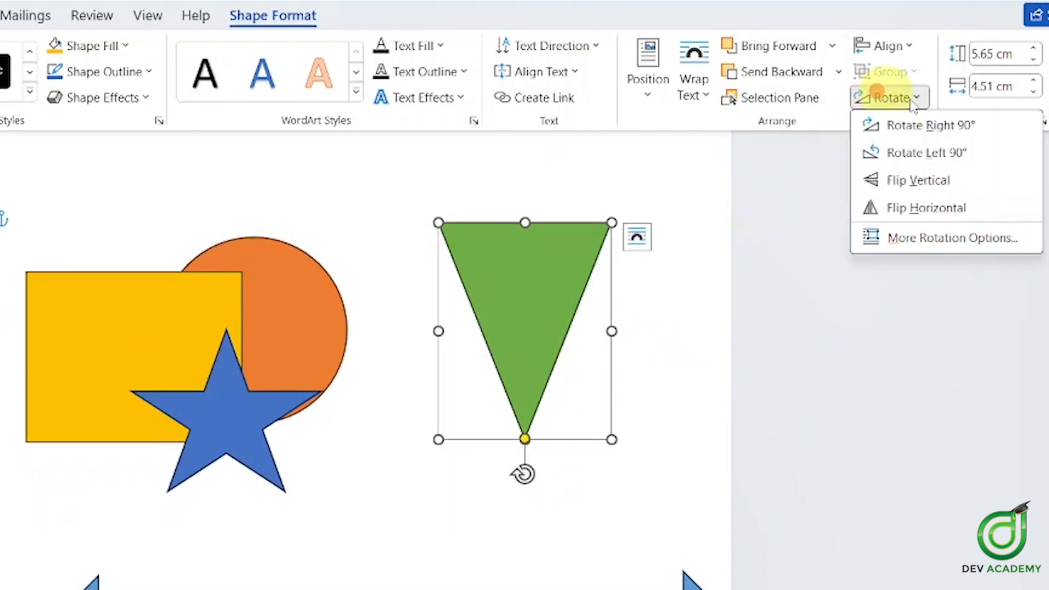
click(924, 180)
Shift the blue right arrow left, level with the left arrow, and show the Insert tab
click(631, 584)
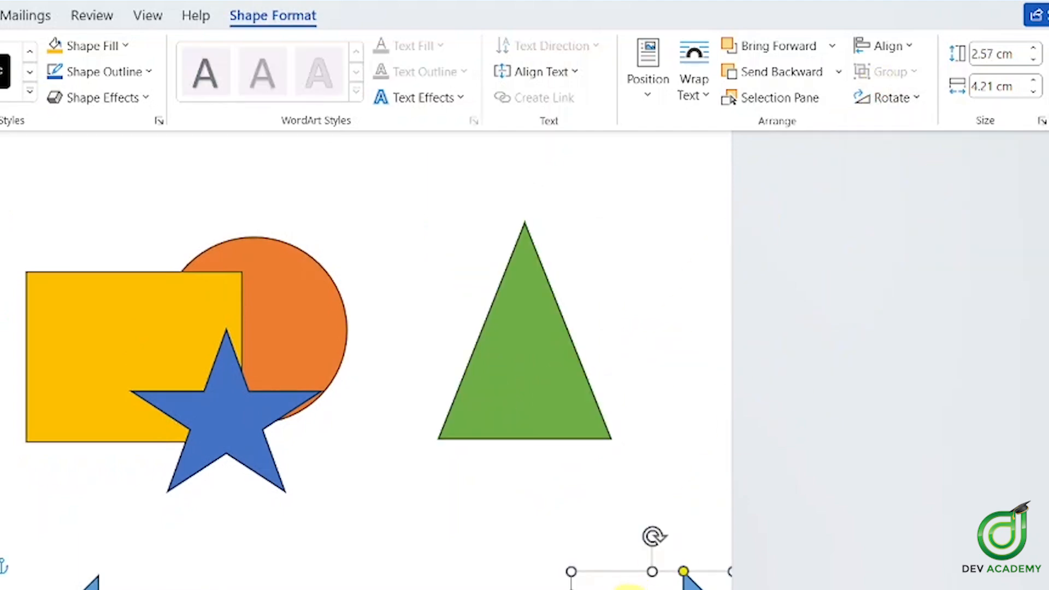
scroll(634, 568, down, 4)
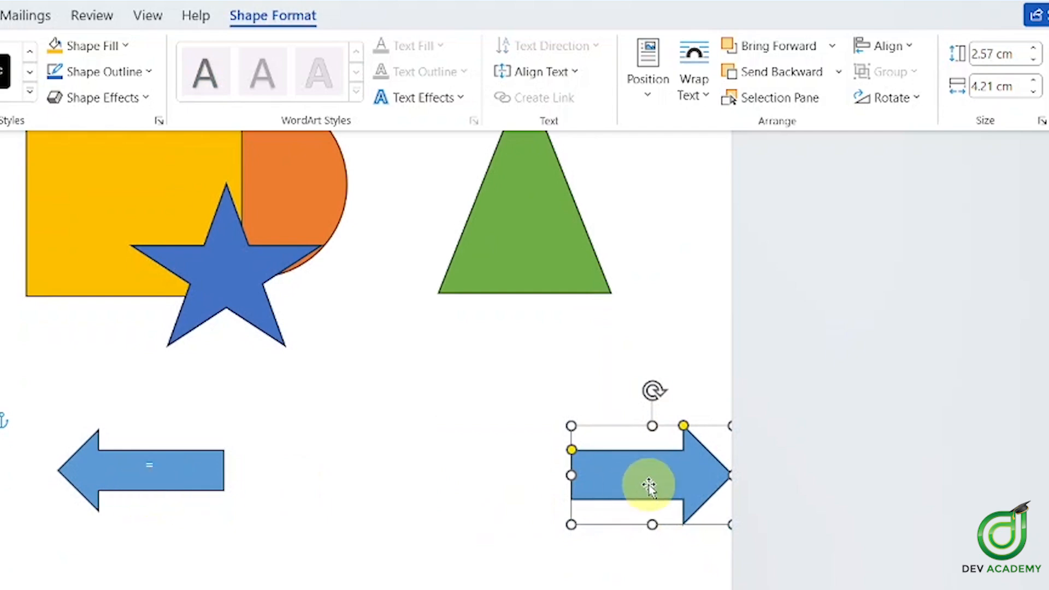
drag(632, 475, 531, 471)
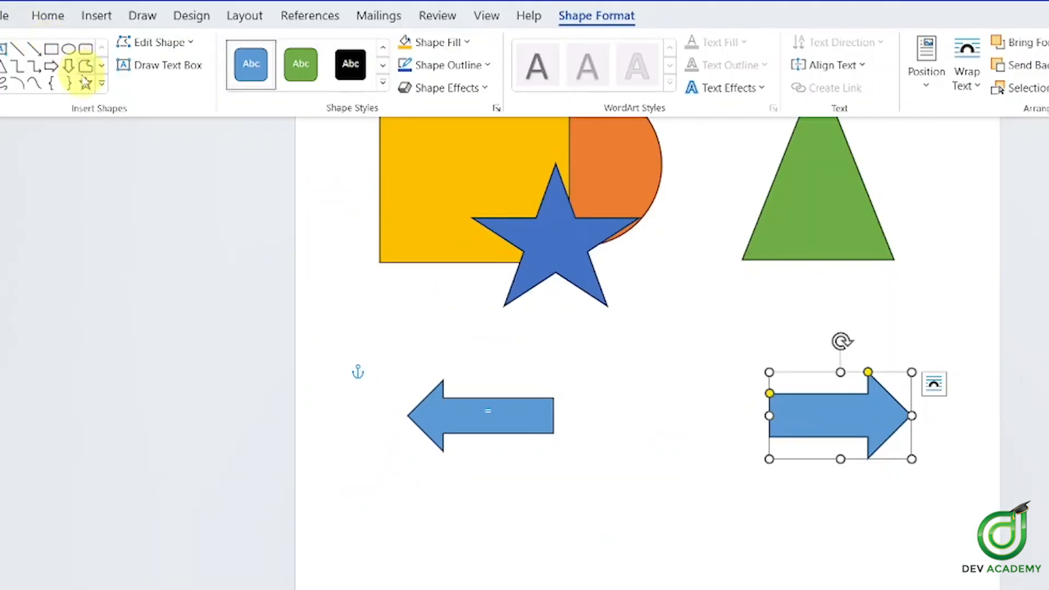
click(97, 16)
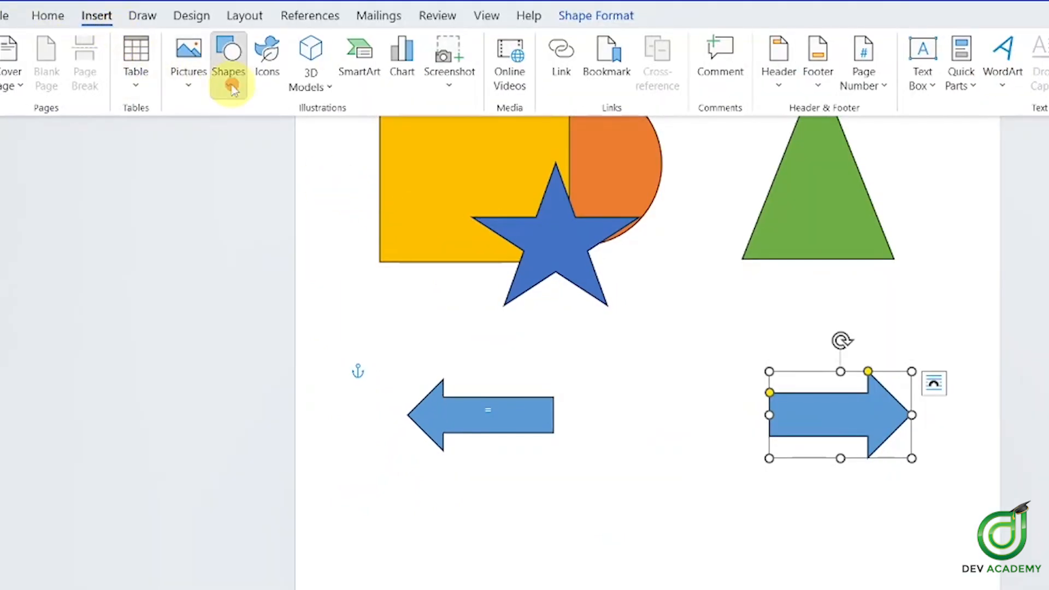
Draw a new Right Arrow shape below the left-pointing arrow
click(230, 62)
click(373, 136)
drag(516, 494, 675, 589)
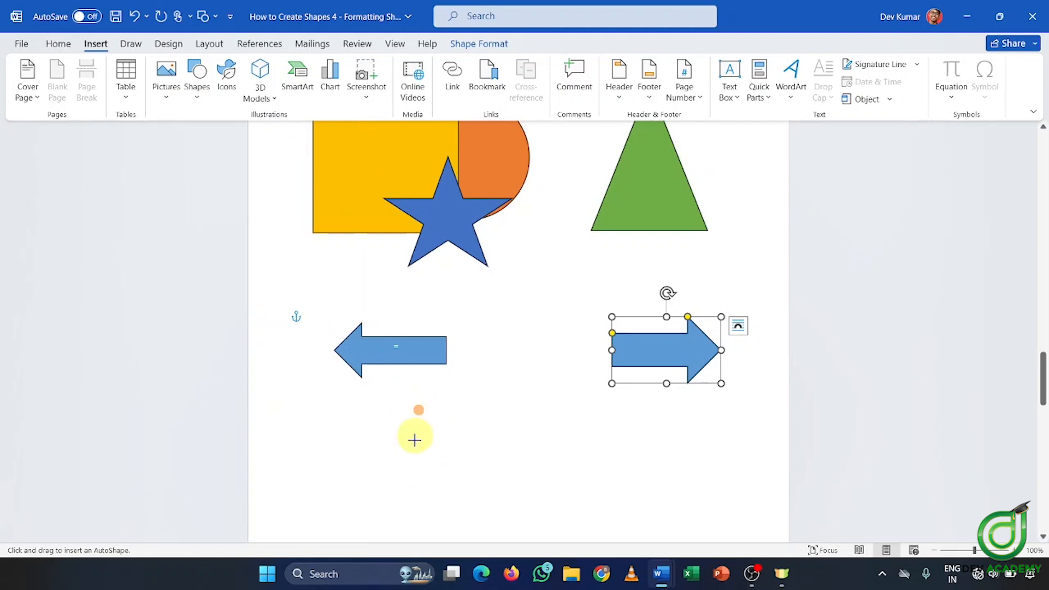
scroll(589, 454, down, 2)
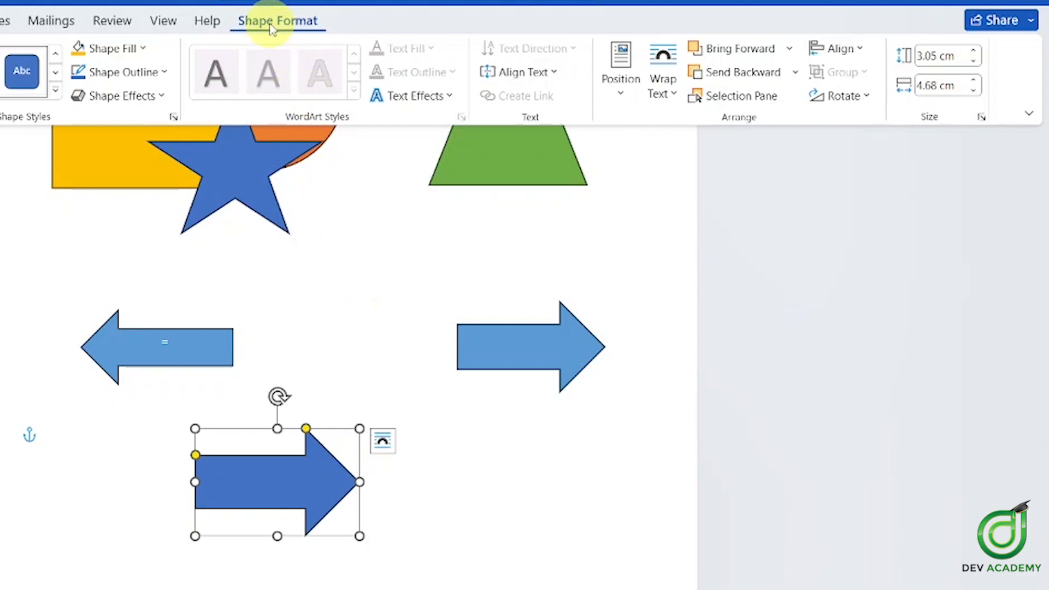
Flip the new arrow horizontally, move it right, flip it back to point right, and return to the robot
click(854, 97)
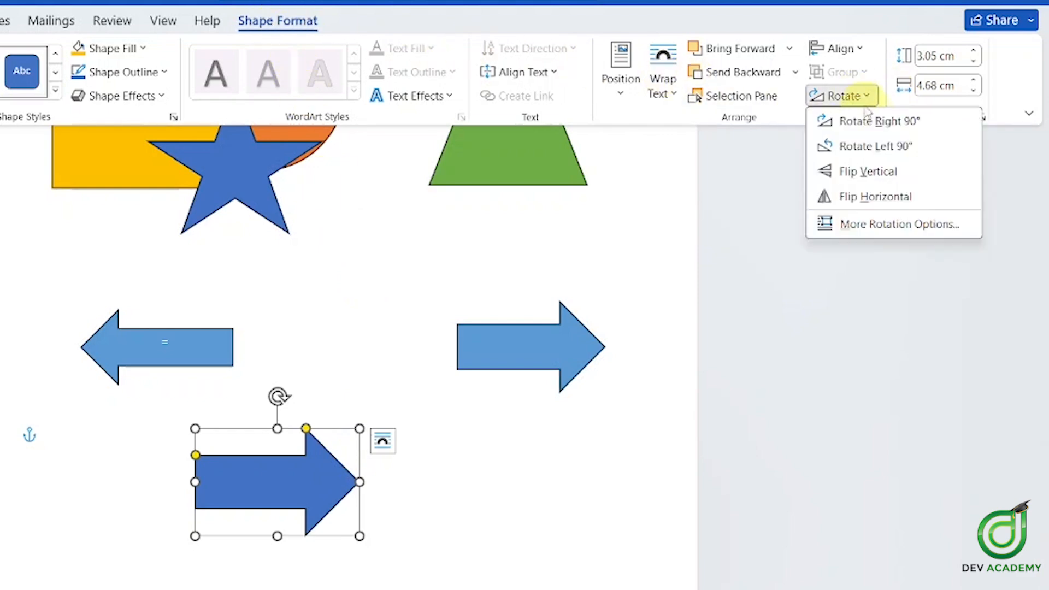
click(896, 198)
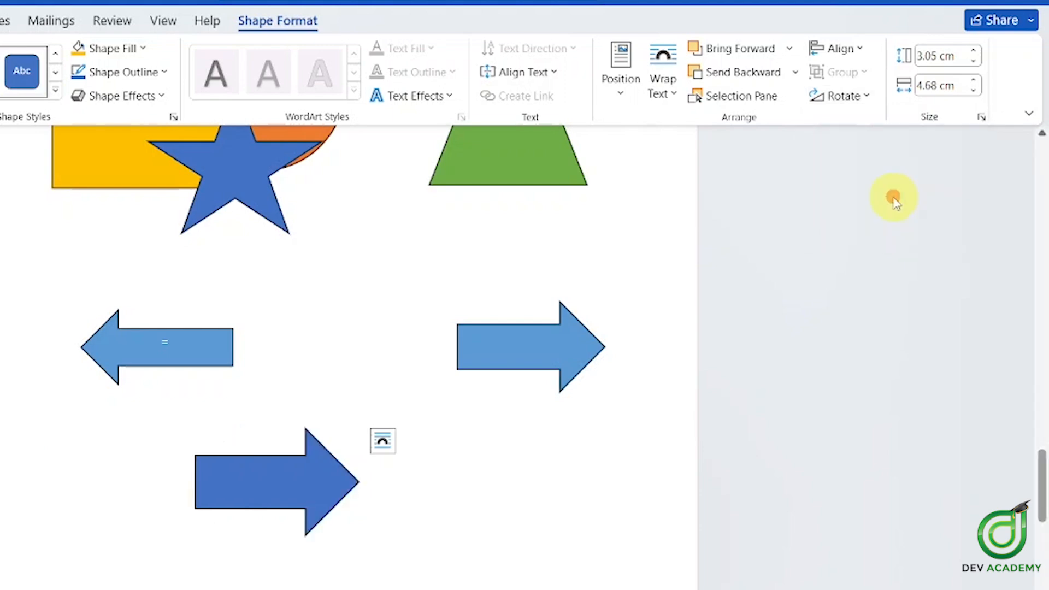
drag(277, 476, 356, 466)
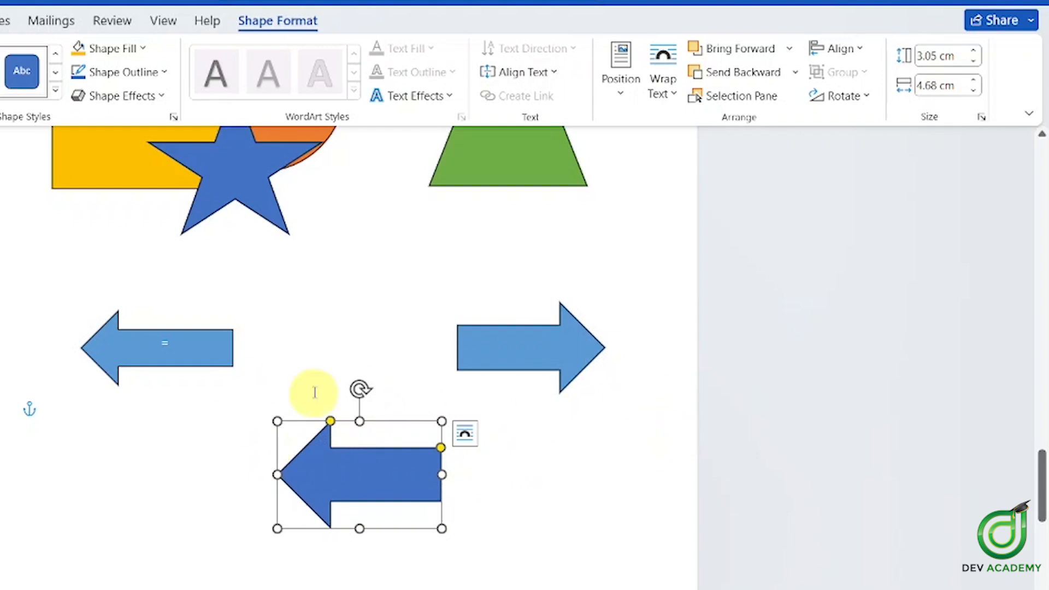
click(844, 97)
click(946, 199)
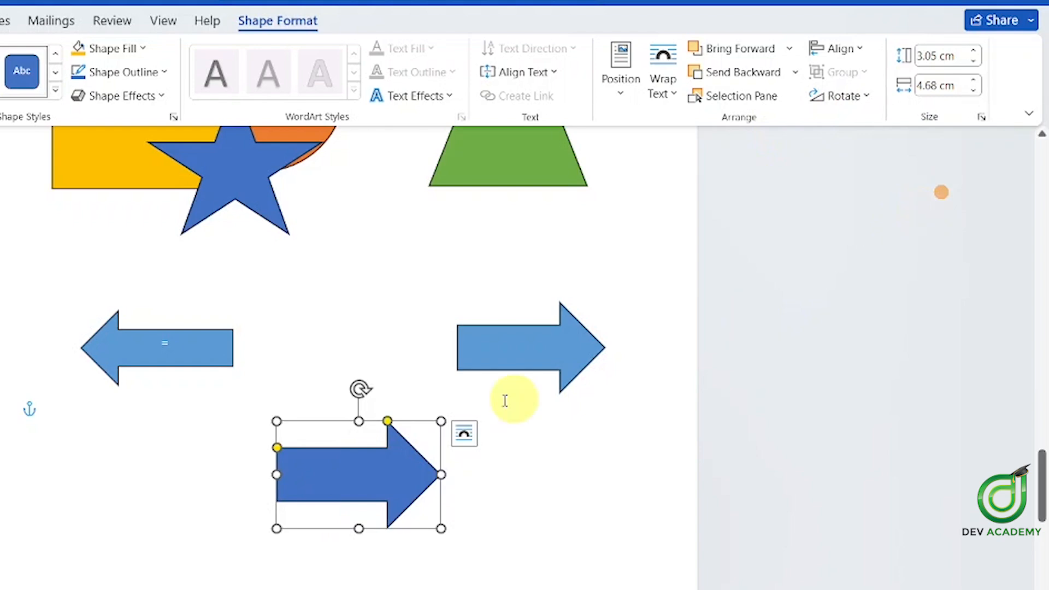
scroll(590, 335, down, 10)
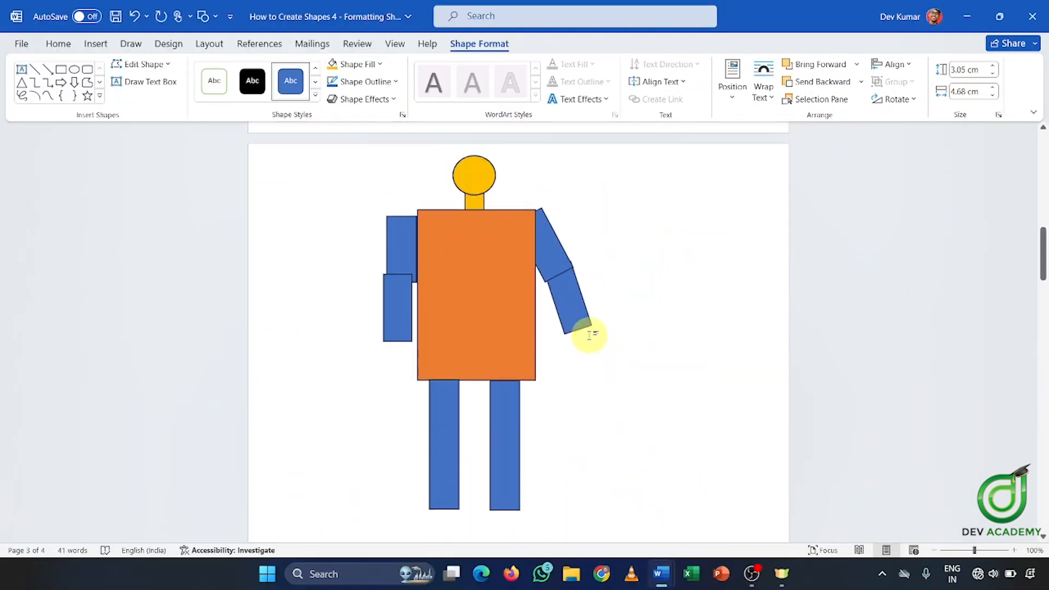
Push the left upper arm against the shoulder, tilt it clockwise, and send it behind the torso
scroll(590, 335, down, 1)
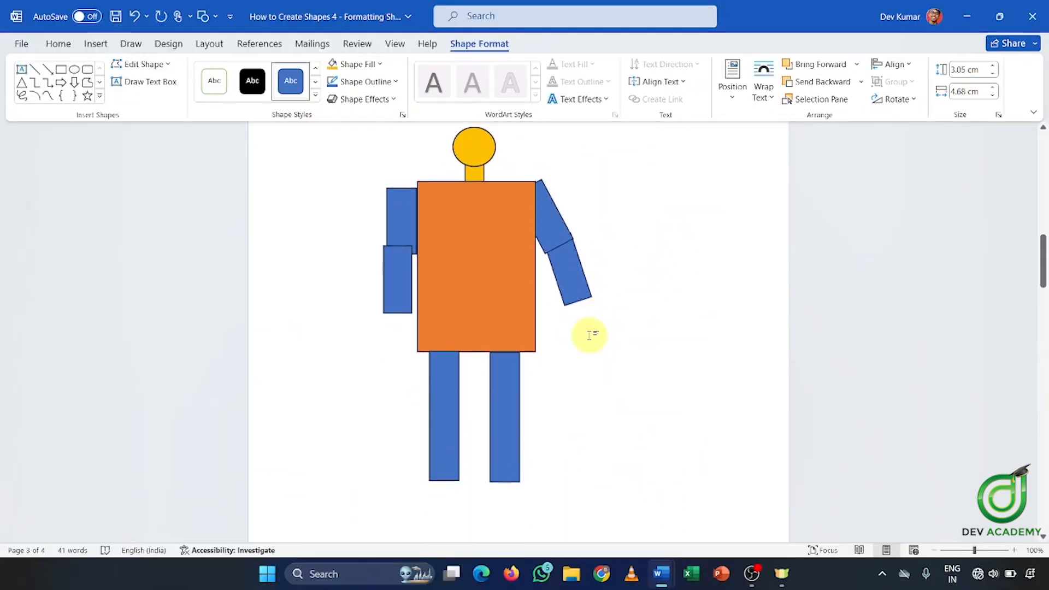
click(403, 271)
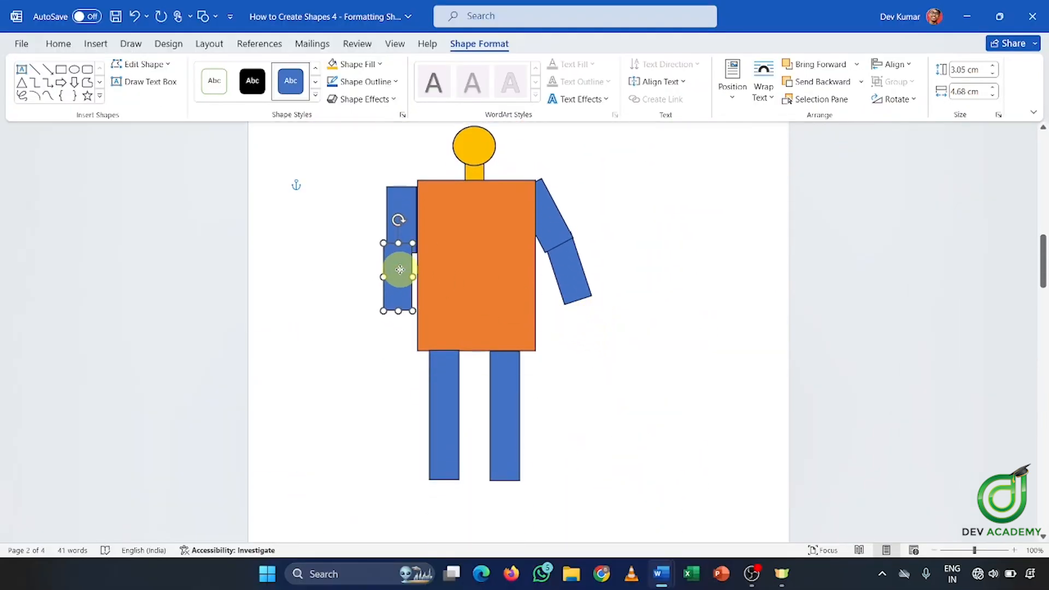
drag(400, 269, 398, 268)
click(405, 206)
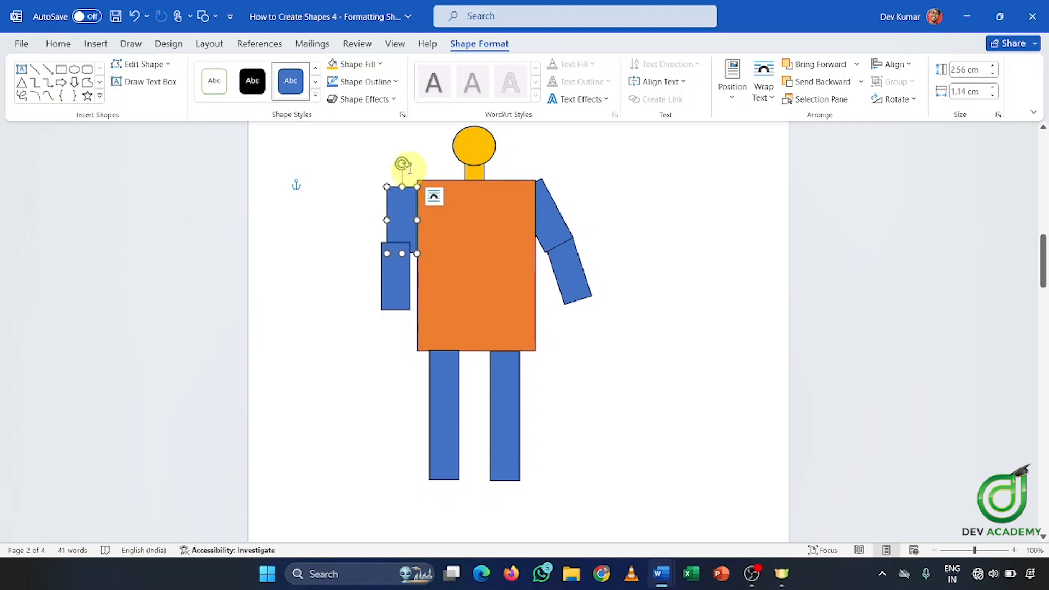
drag(401, 211, 419, 212)
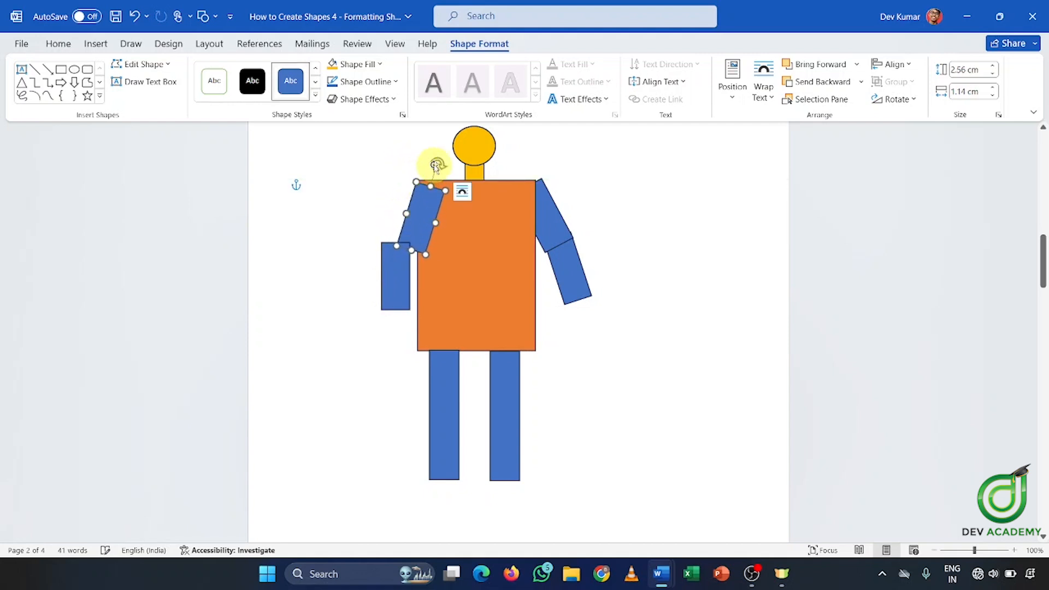
drag(435, 166, 445, 171)
right_click(425, 212)
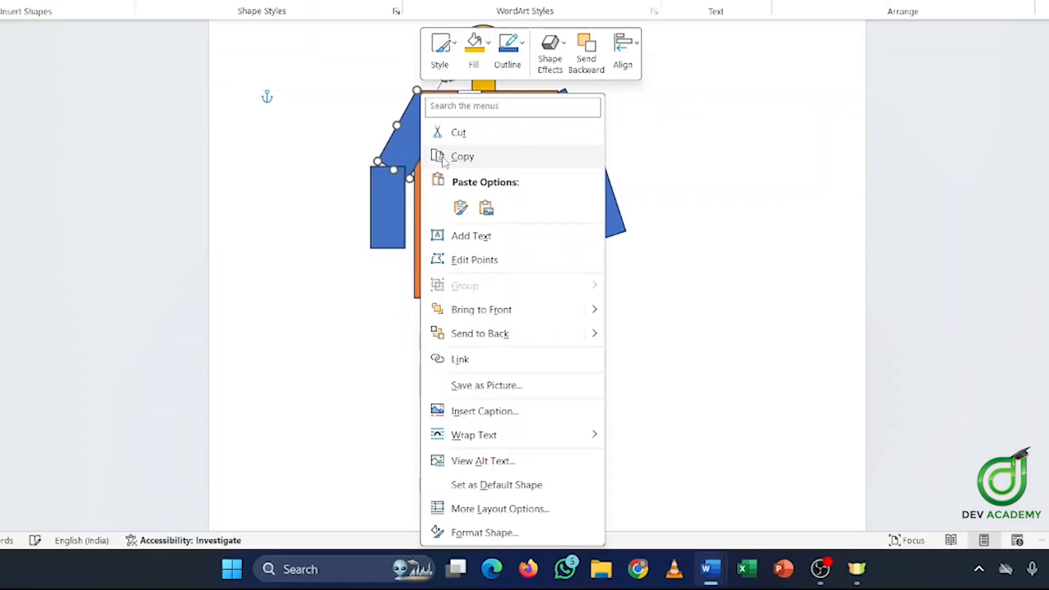
click(489, 340)
Line the left forearm up under the upper arm, then rotate and lower the upper arm onto it
click(380, 210)
drag(381, 212, 382, 205)
click(394, 138)
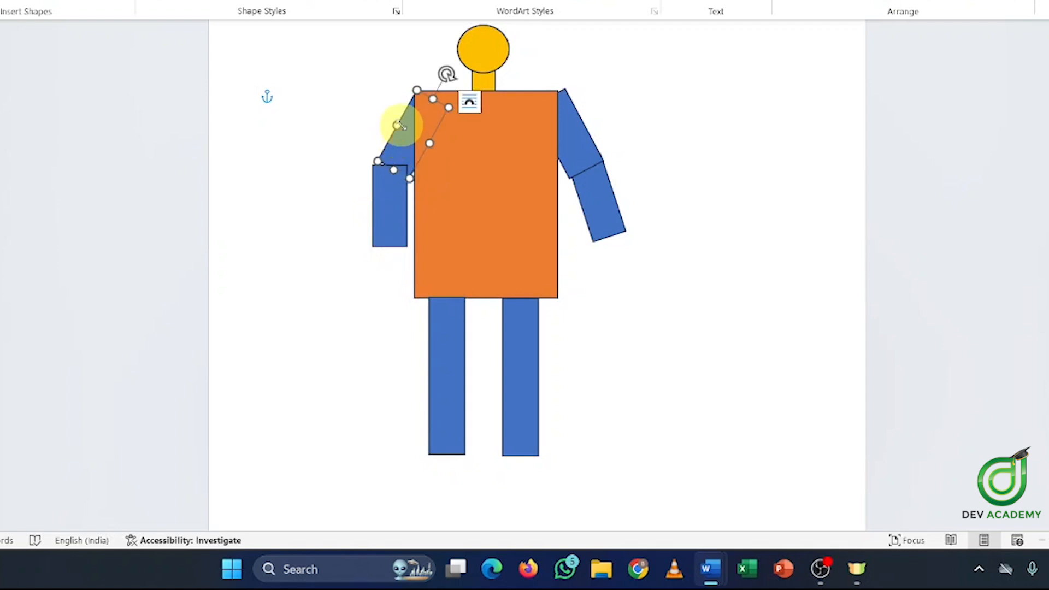
drag(389, 209, 385, 207)
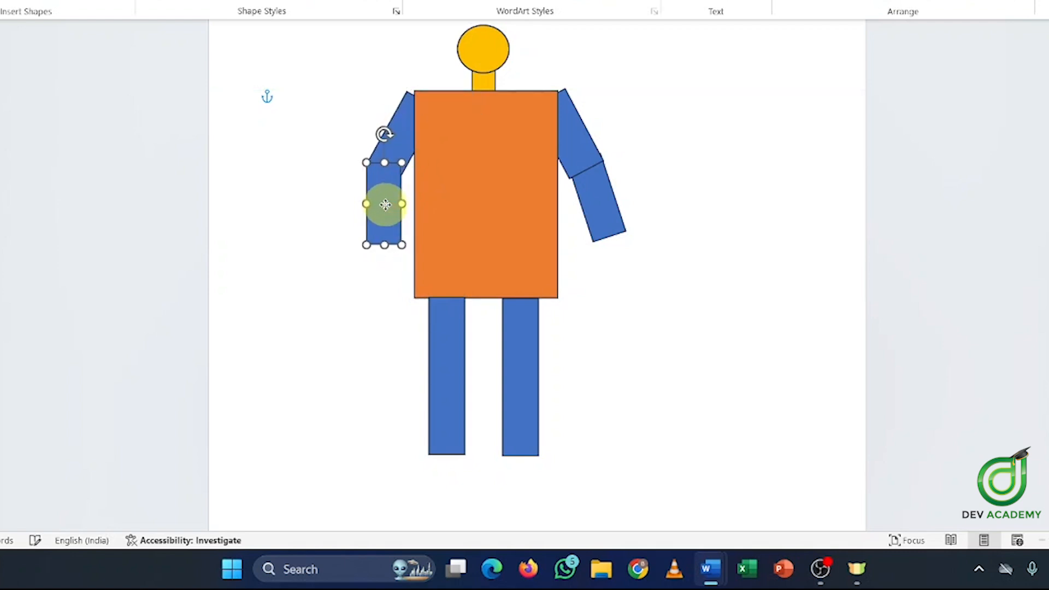
click(760, 169)
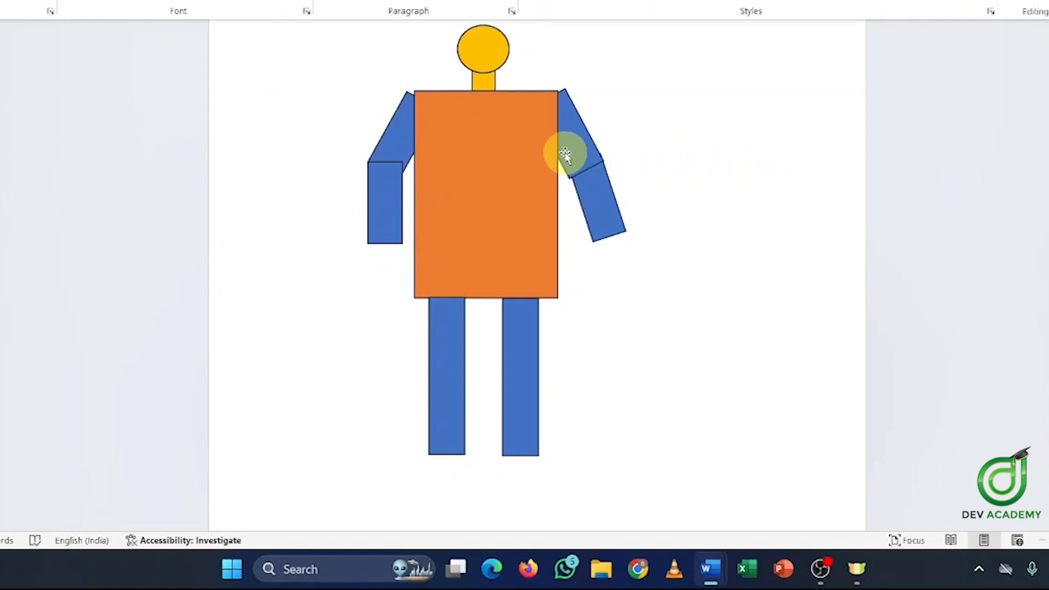
click(398, 117)
drag(429, 76, 449, 85)
drag(399, 141, 403, 145)
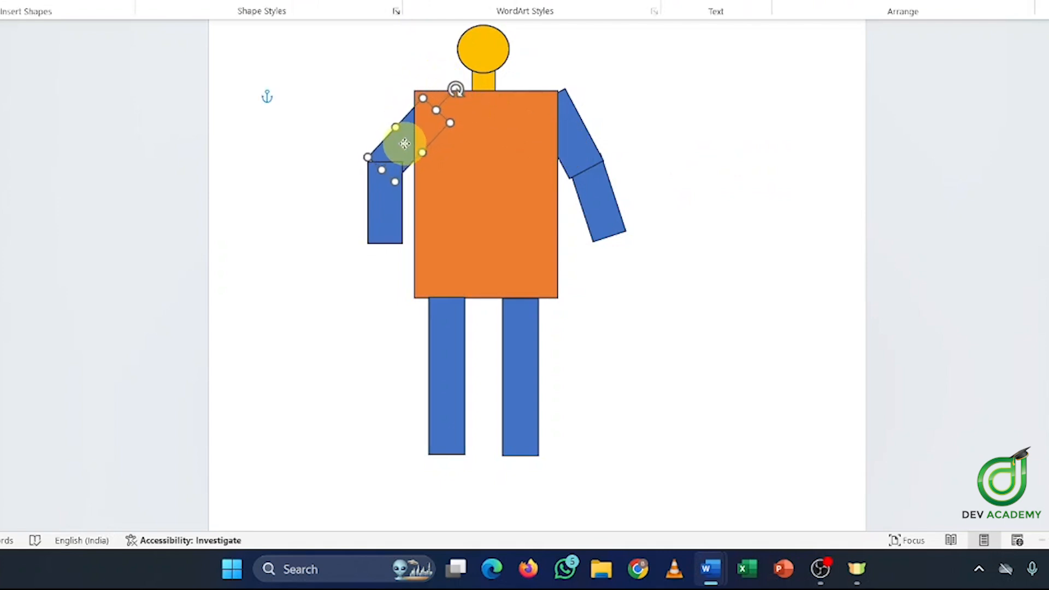
click(773, 127)
scroll(771, 123, down, 1)
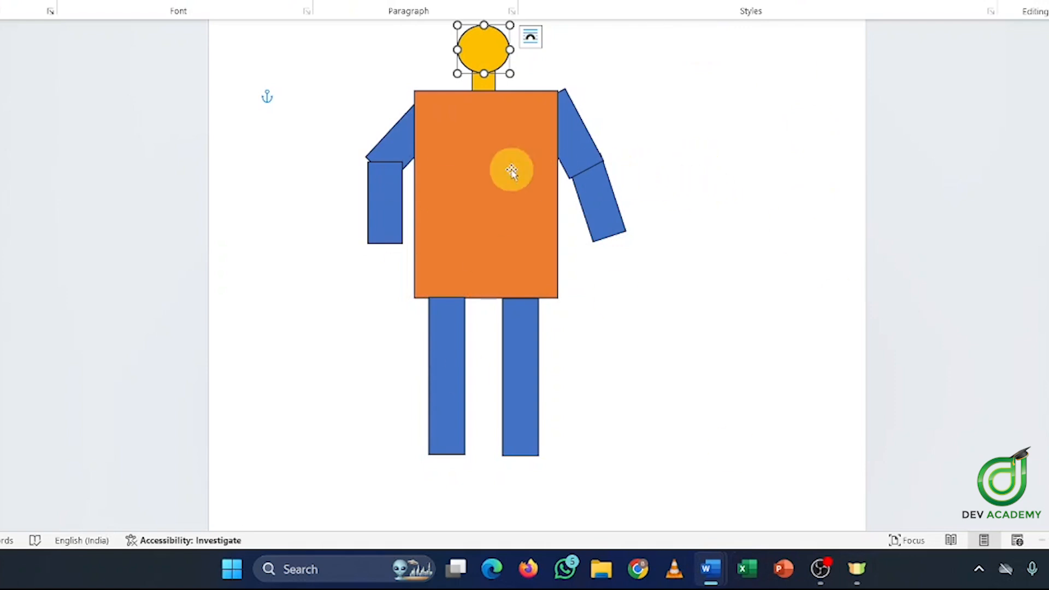
Add the orange body, yellow neck, left arm pieces and left leg to the selection and group all robot shapes
shift+click(490, 174)
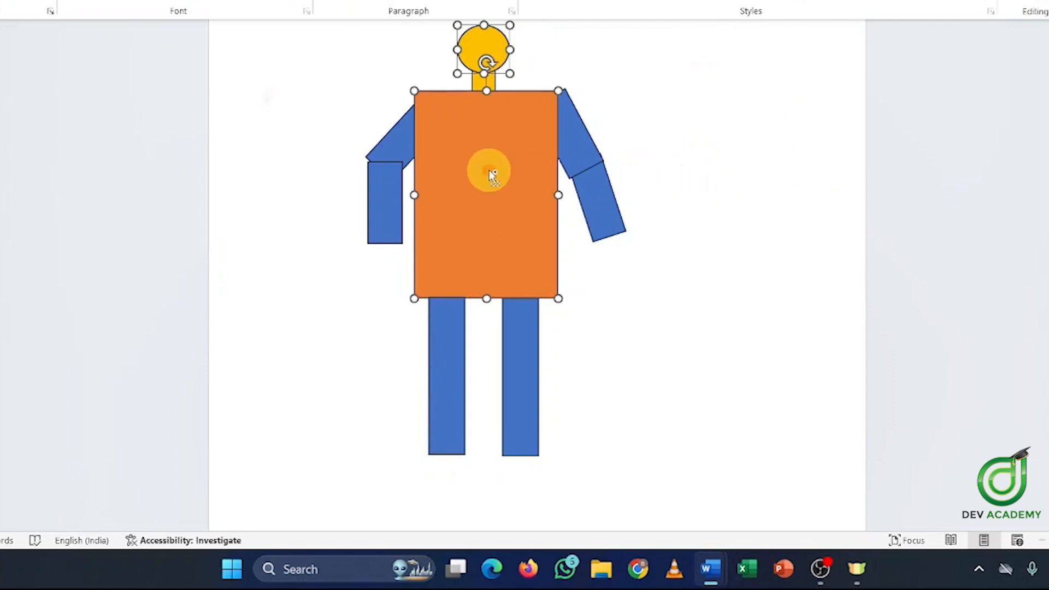
shift+click(490, 86)
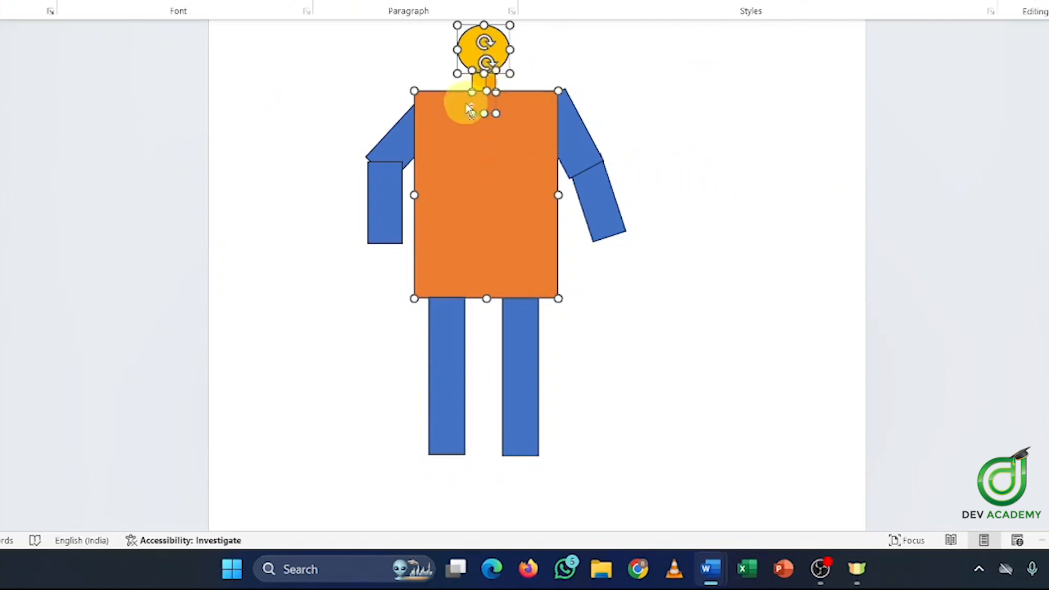
shift+click(404, 143)
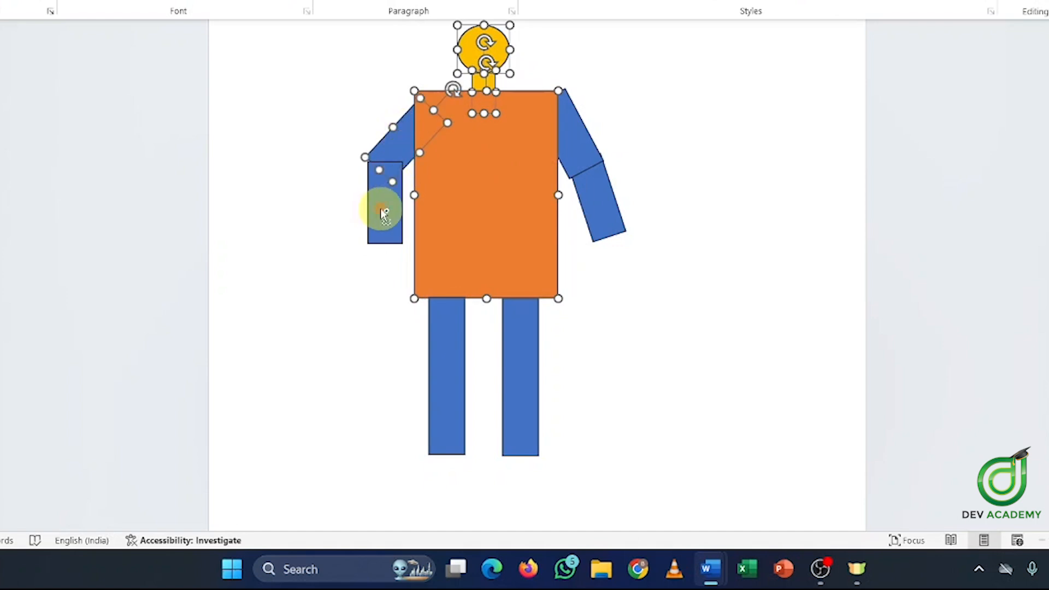
shift+click(380, 208)
shift+click(459, 395)
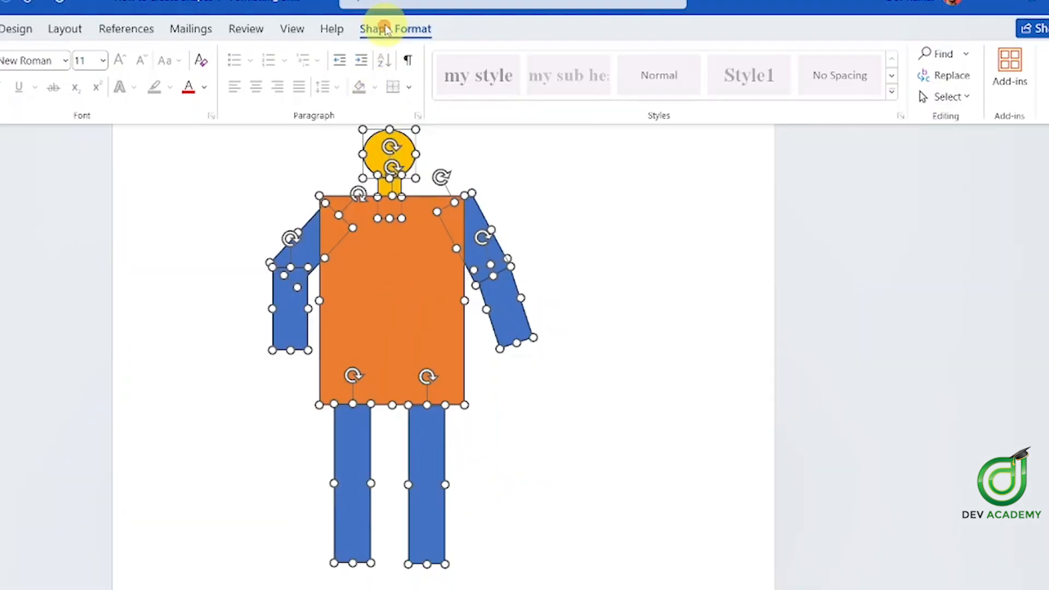
click(386, 28)
click(907, 74)
click(929, 98)
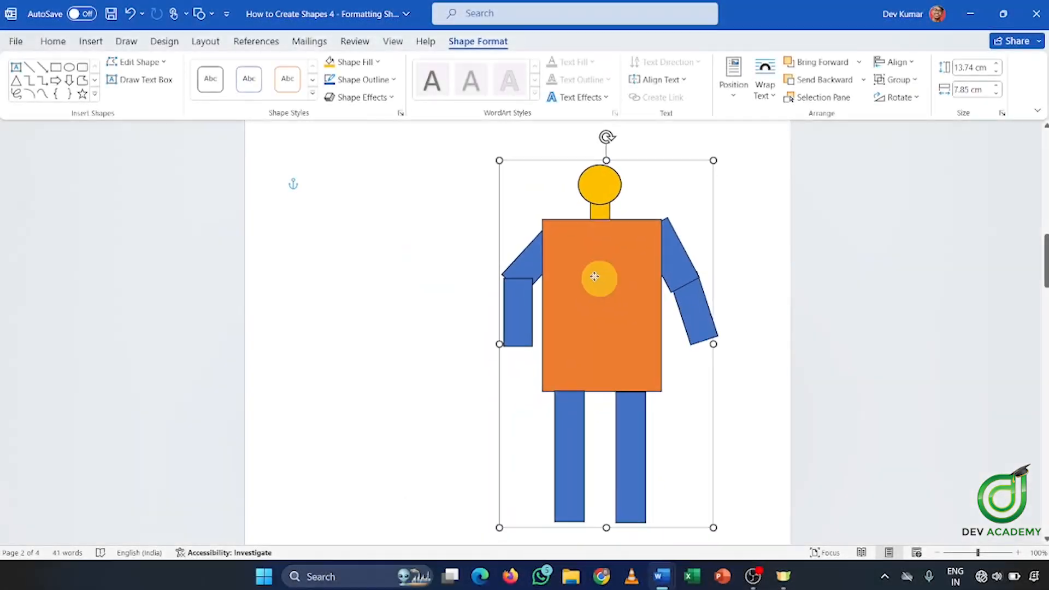
Drag the grouped robot left and slightly down on the page
drag(540, 315, 483, 283)
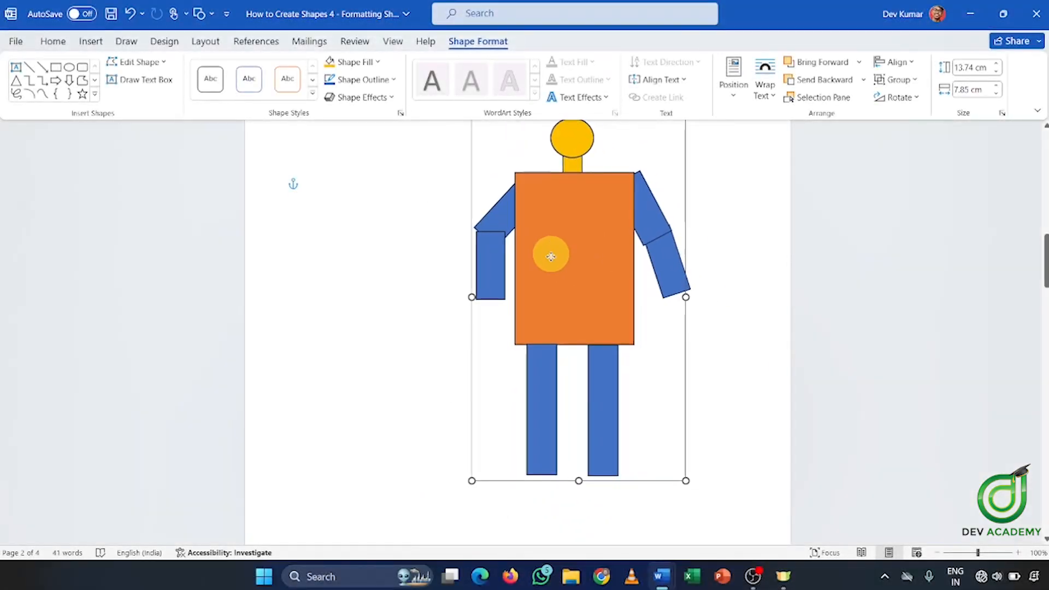
drag(551, 252, 478, 286)
scroll(497, 284, down, 1)
scroll(525, 282, up, 16)
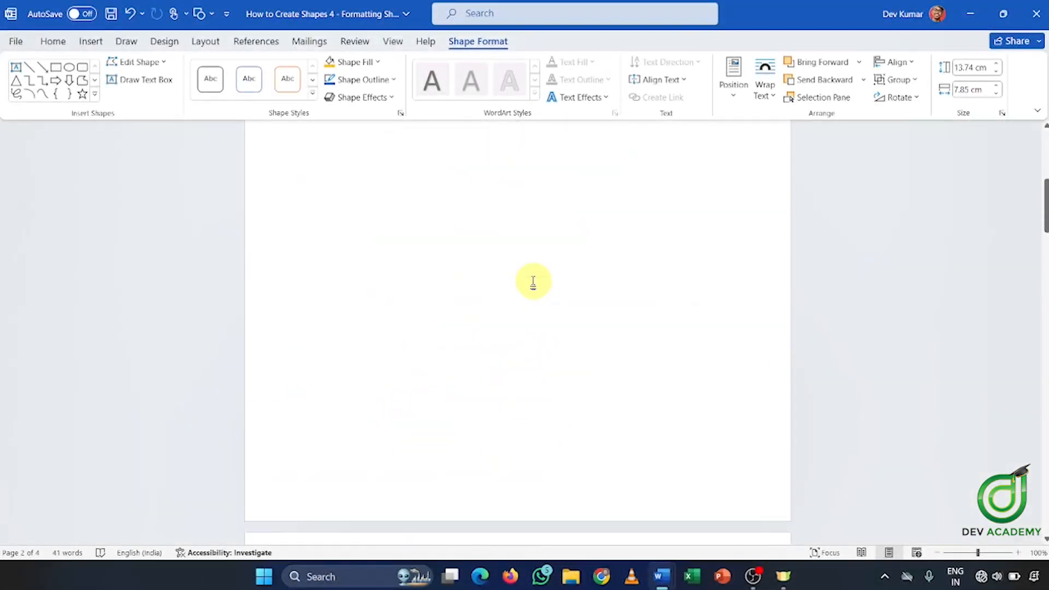
scroll(533, 279, down, 1)
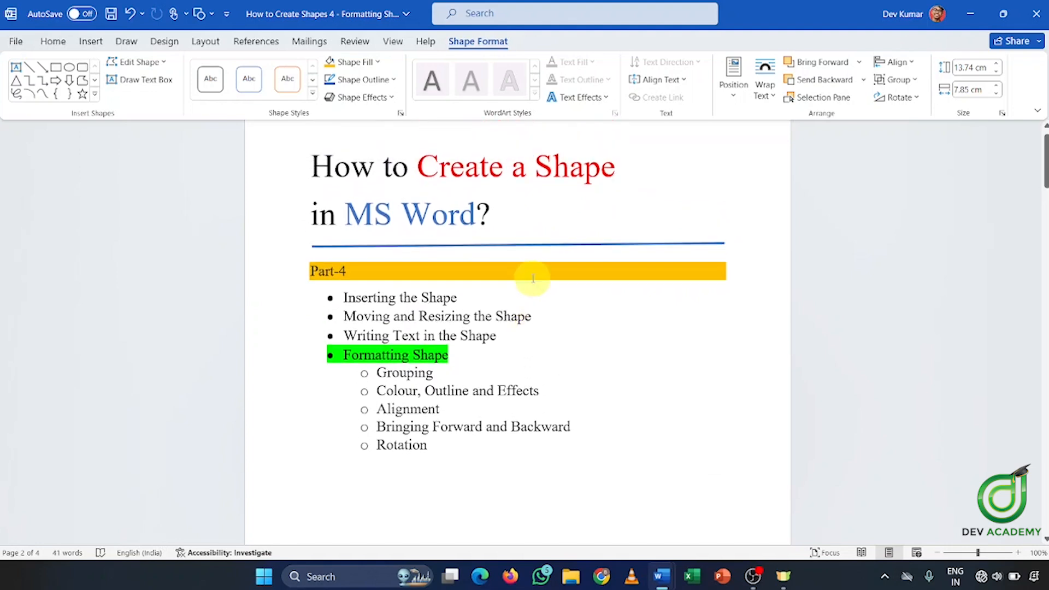
scroll(533, 279, up, 1)
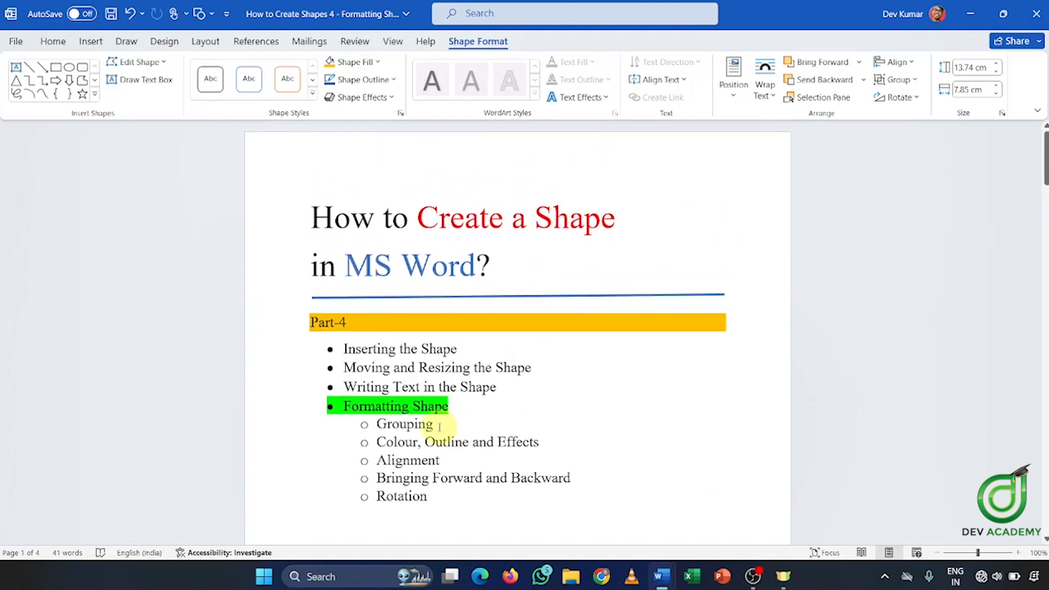
Highlight the Grouping and the Colour, Outline and Effects topics in the topic list
drag(402, 426, 399, 425)
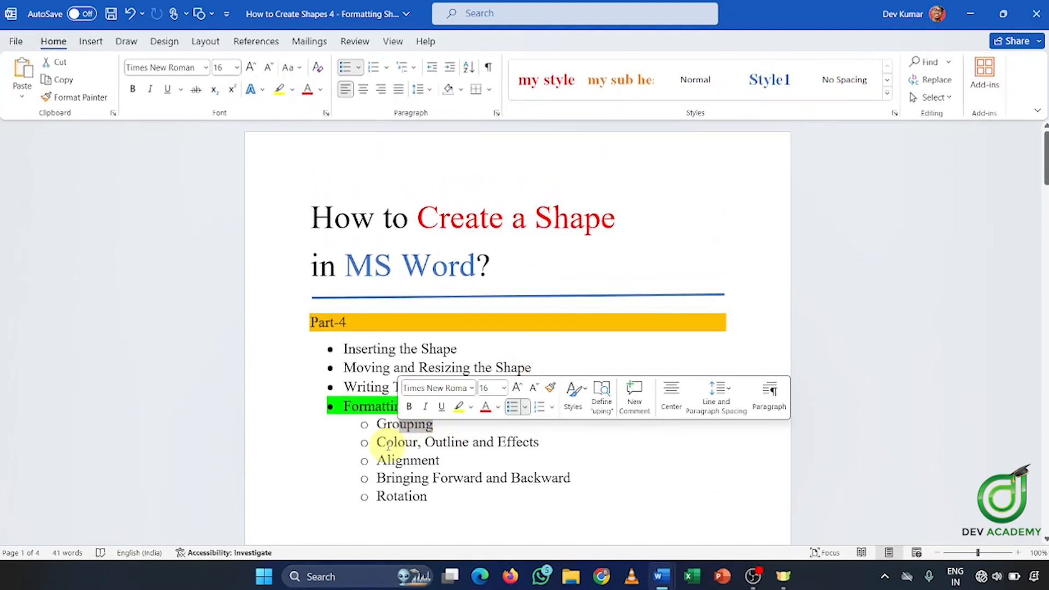
drag(436, 442, 540, 441)
drag(422, 461, 404, 461)
scroll(438, 455, down, 1)
scroll(434, 447, down, 4)
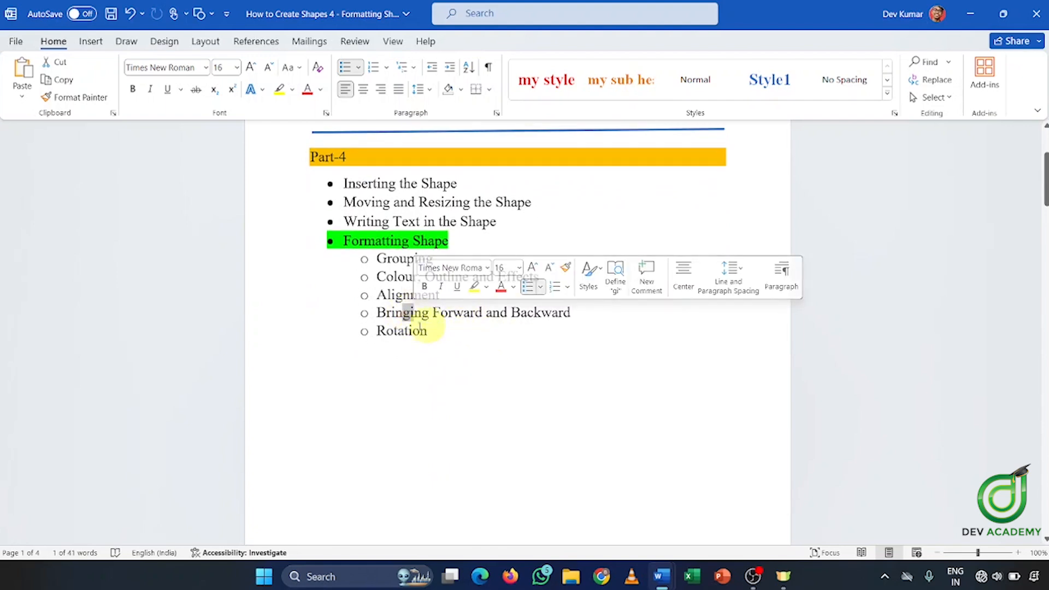
drag(399, 331, 388, 331)
scroll(418, 339, down, 2)
Select the grouped robot and flip it horizontally so its bent arms swap sides
scroll(443, 361, down, 10)
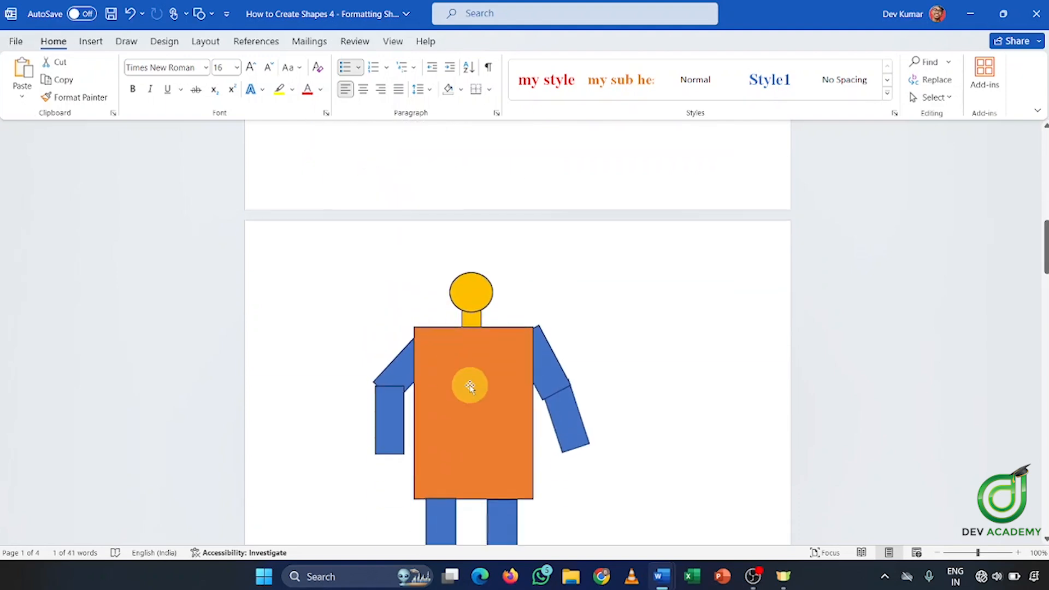
click(485, 368)
scroll(486, 229, down, 4)
scroll(478, 186, up, 2)
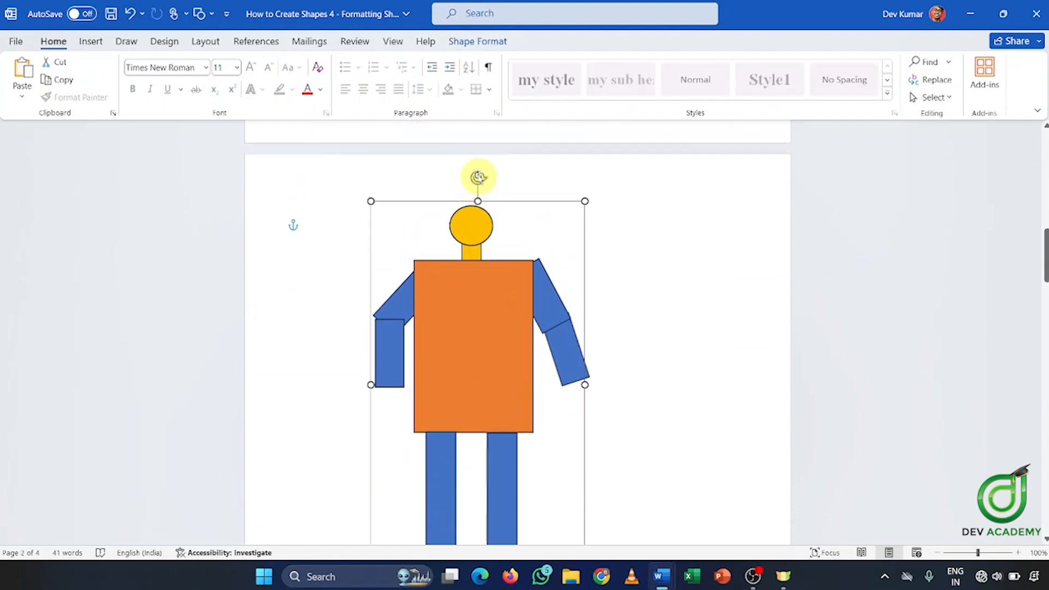
scroll(478, 176, down, 1)
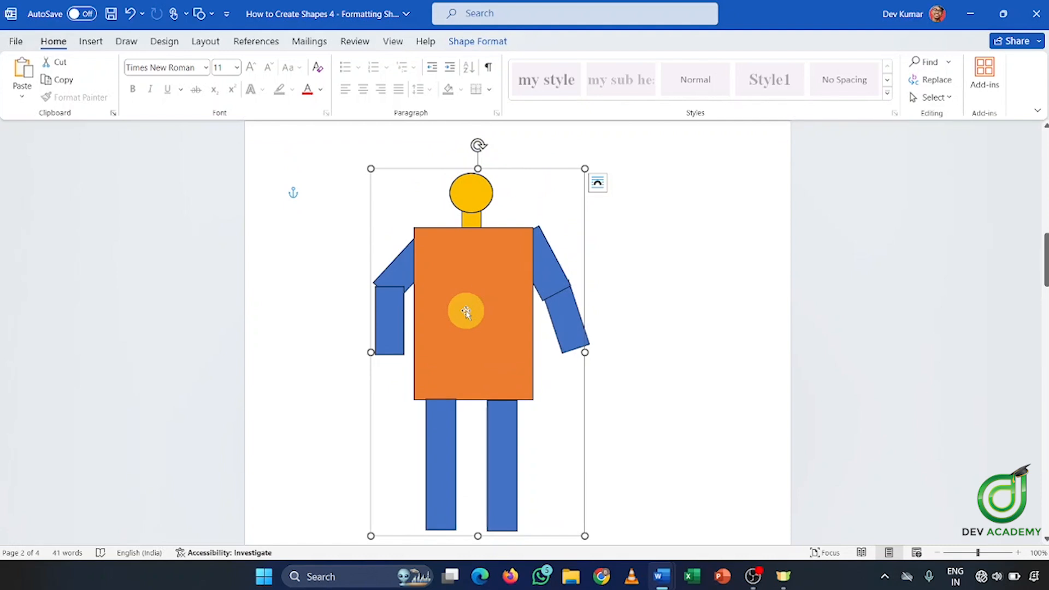
click(477, 41)
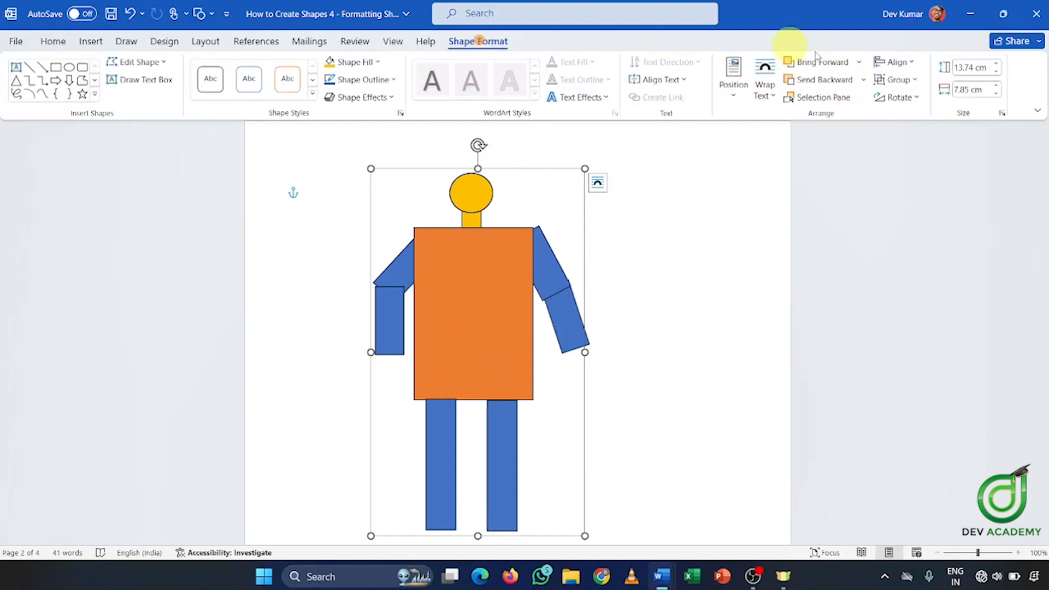
click(911, 99)
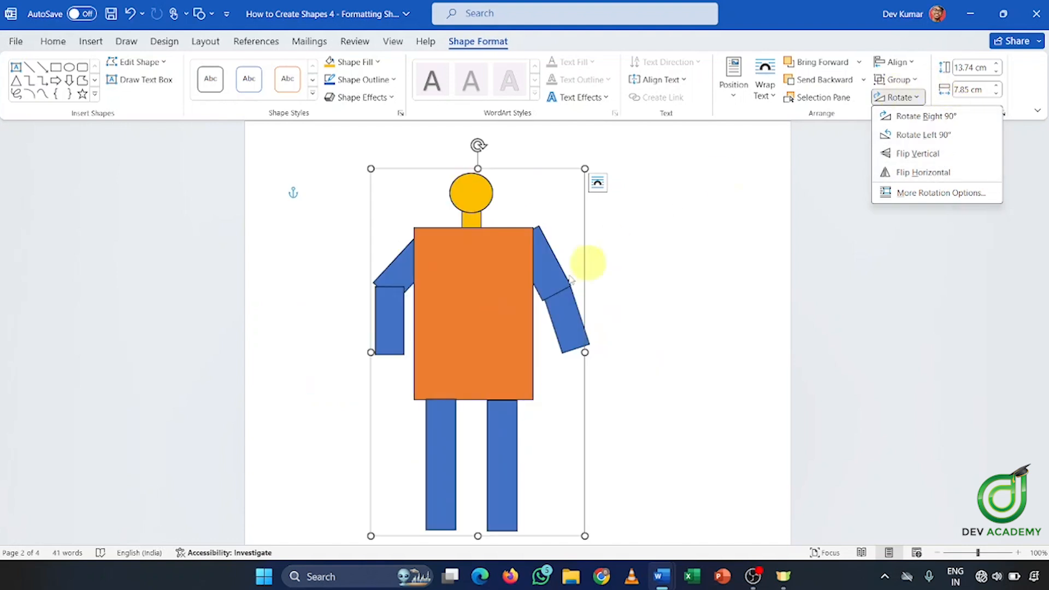
click(965, 173)
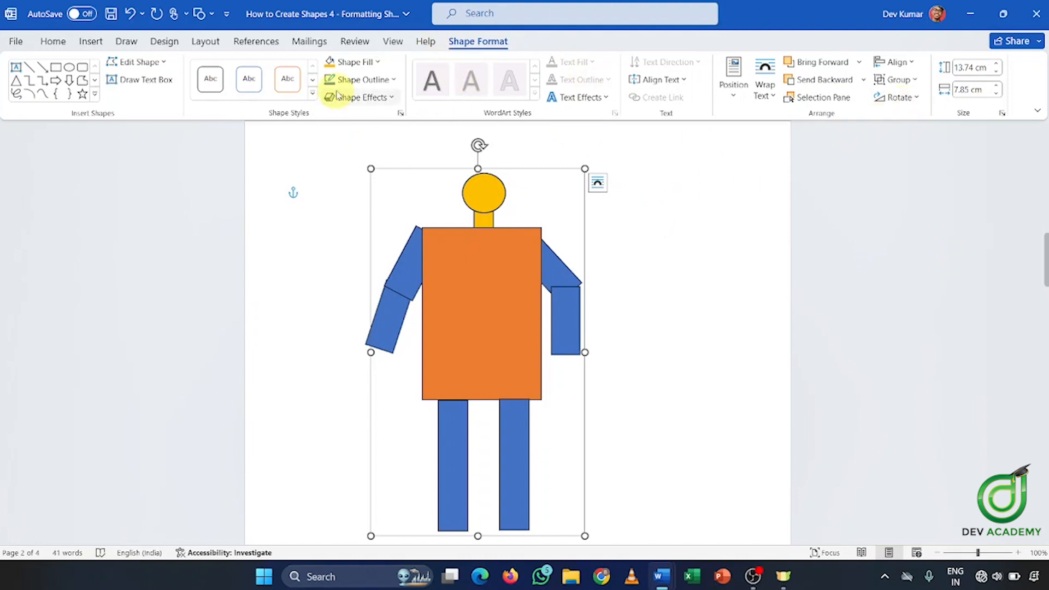
scroll(705, 246, up, 1)
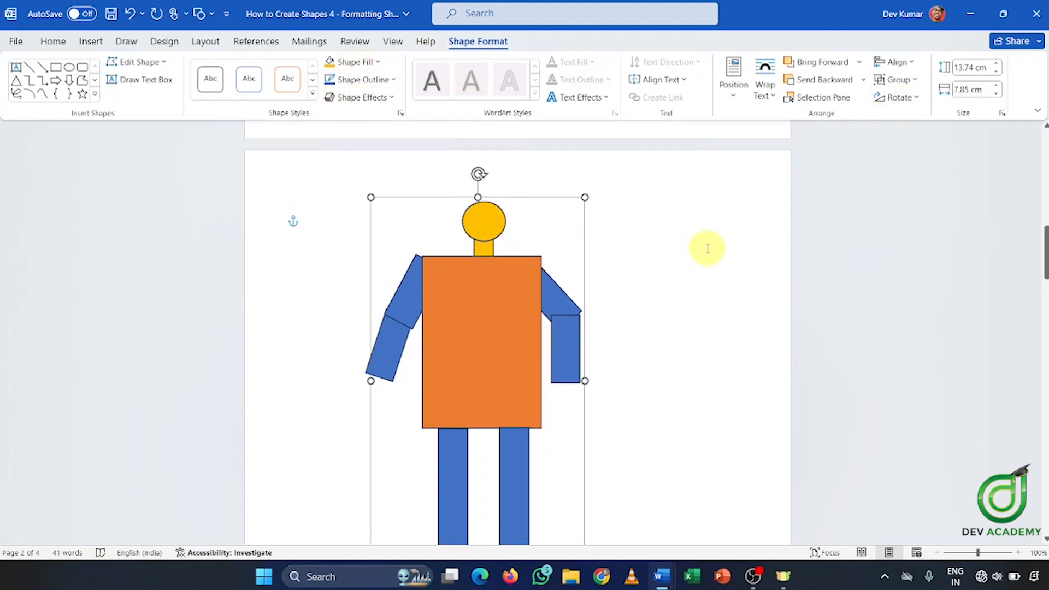
scroll(705, 246, down, 3)
scroll(732, 235, up, 6)
scroll(733, 232, up, 10)
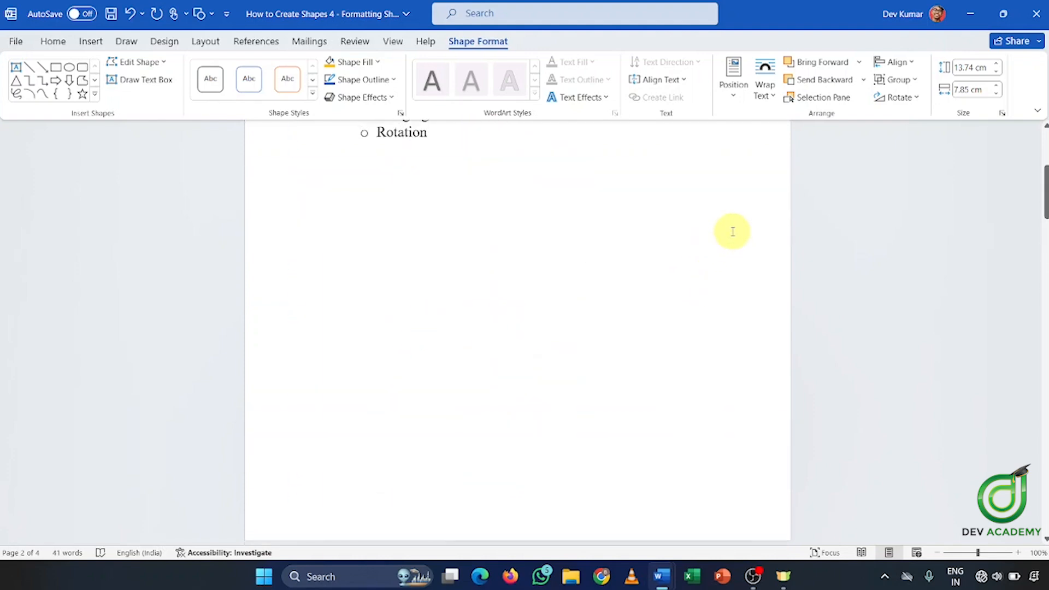